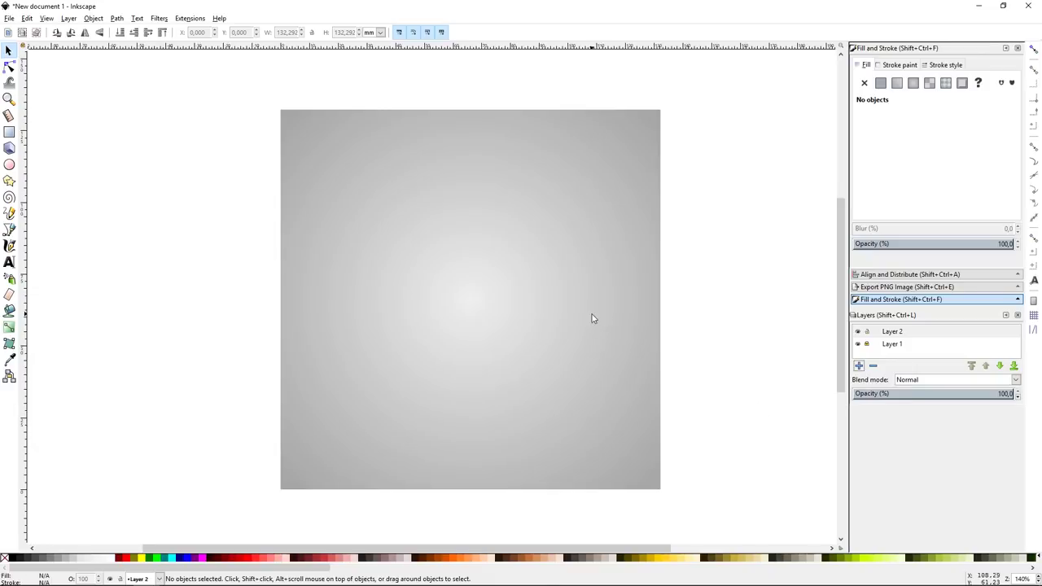
# Step: Draw the hammer's end-face polygon and give it a darker grey fill
pyautogui.press('b')
pyautogui.click(345, 298)
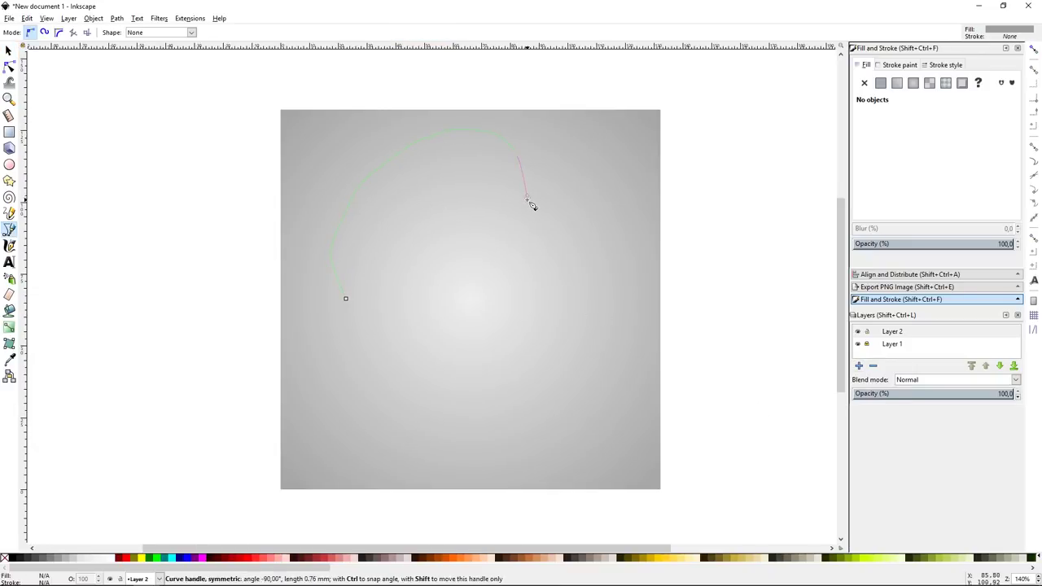
pyautogui.click(345, 299)
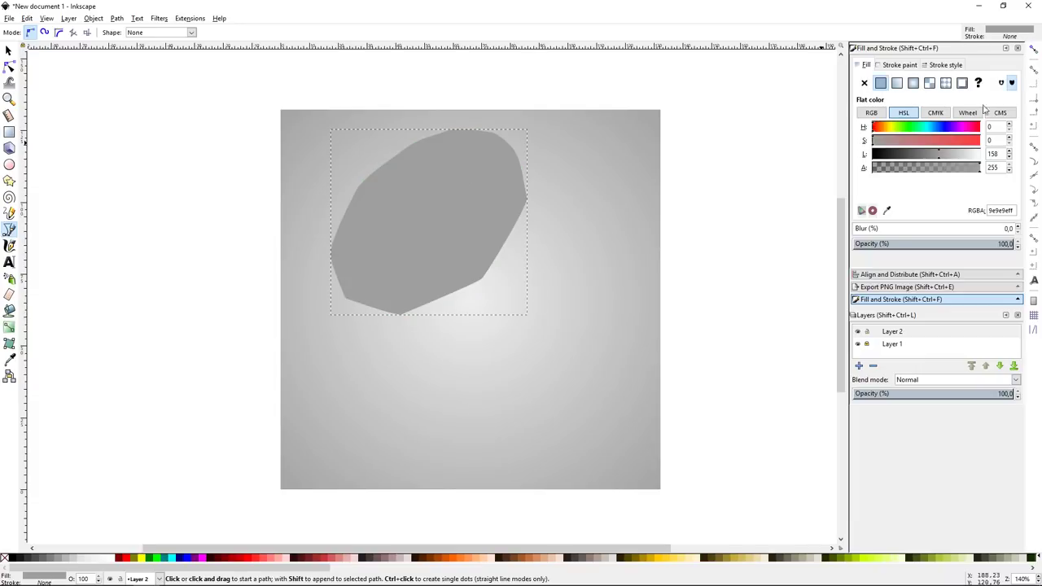
pyautogui.click(933, 155)
# Step: Add a lighter grey face shape on top, then tilt both shapes slightly
pyautogui.click(334, 244)
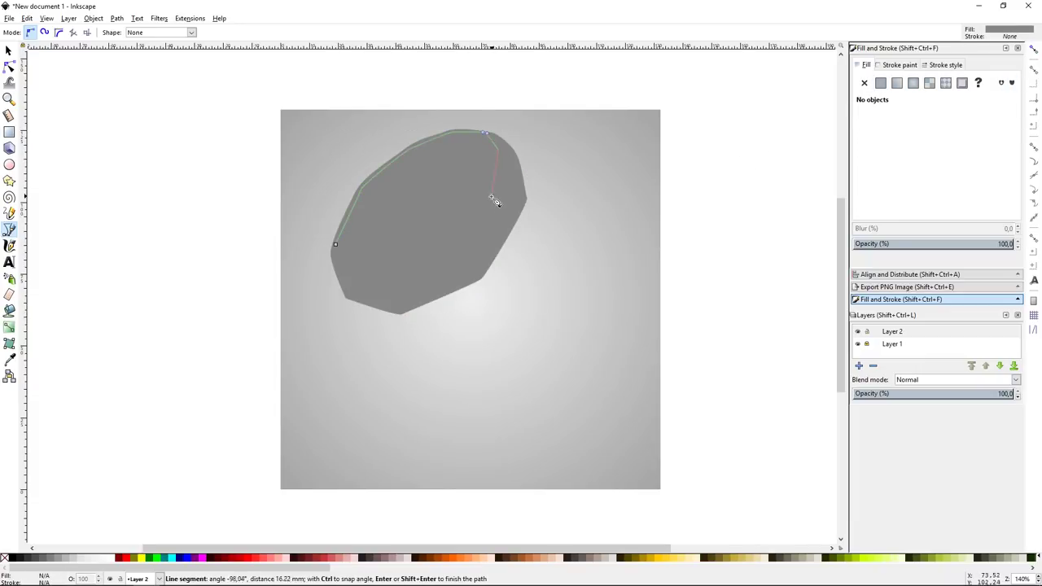
pyautogui.click(334, 244)
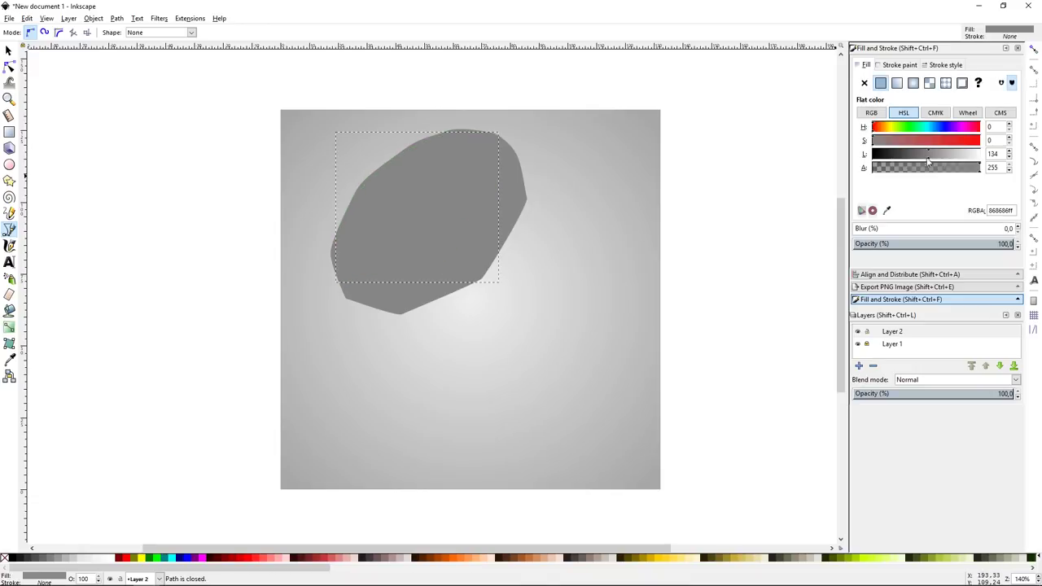
pyautogui.press('s')
pyautogui.keyDown('shift'); pyautogui.click(525, 149); pyautogui.keyUp('shift')
pyautogui.click(512, 169)
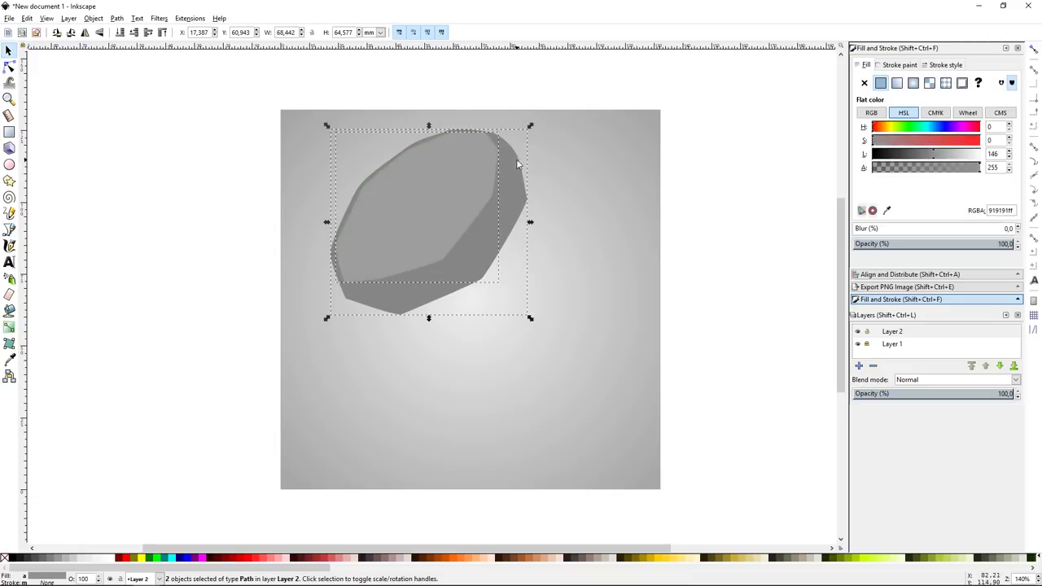
pyautogui.moveTo(529, 125); pyautogui.dragTo(516, 128)
pyautogui.press('Escape')
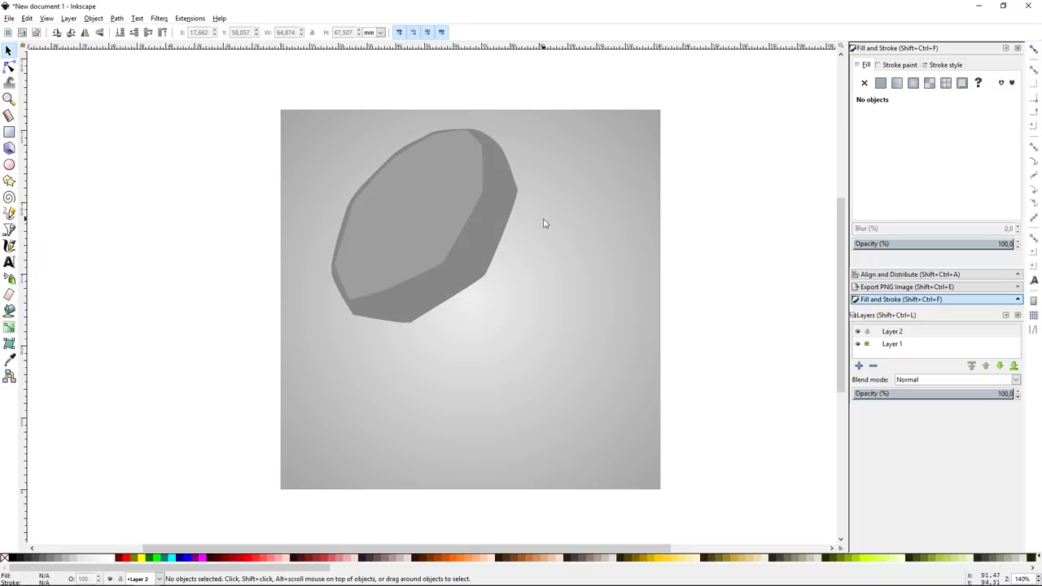
# Step: Draw a dark grey side facet at the end face's right edge
pyautogui.press('b')
pyautogui.click(510, 175)
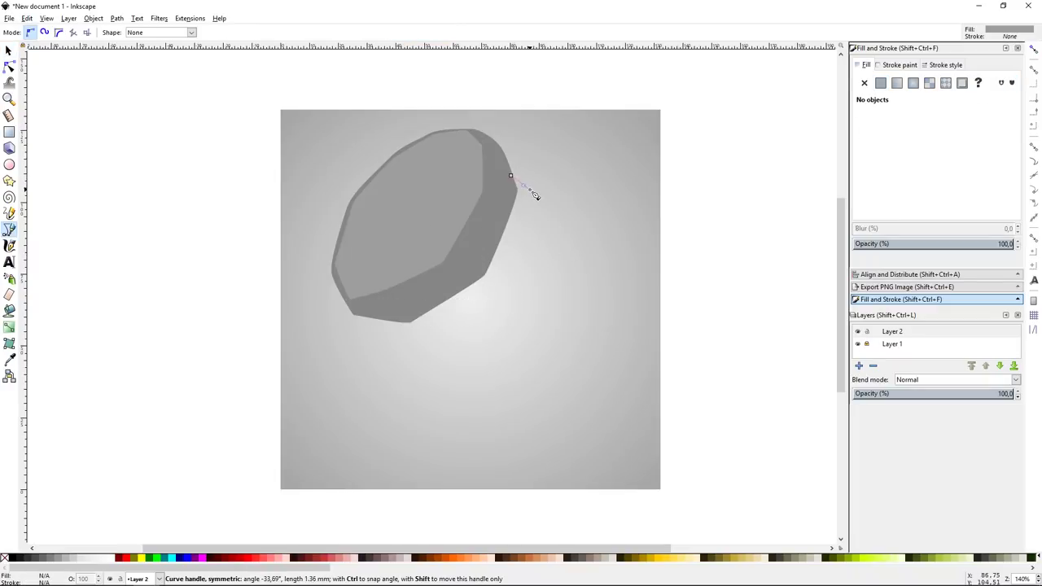
pyautogui.moveTo(534, 195); pyautogui.dragTo(530, 194)
pyautogui.click(423, 330)
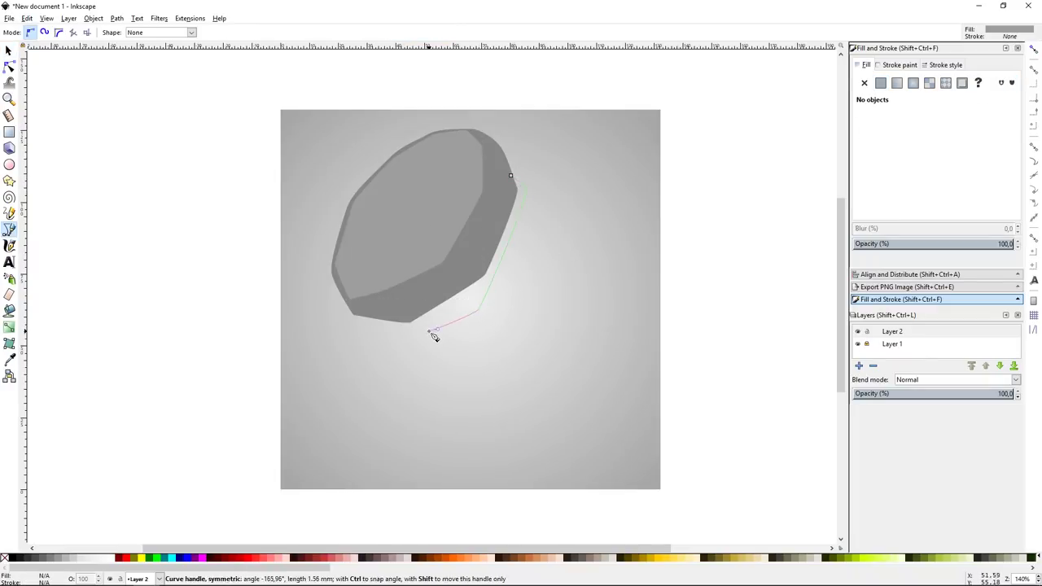
pyautogui.click(511, 175)
pyautogui.click(907, 154)
# Step: Lower the dark facet beneath the light face and reshape its corners
pyautogui.press('s')
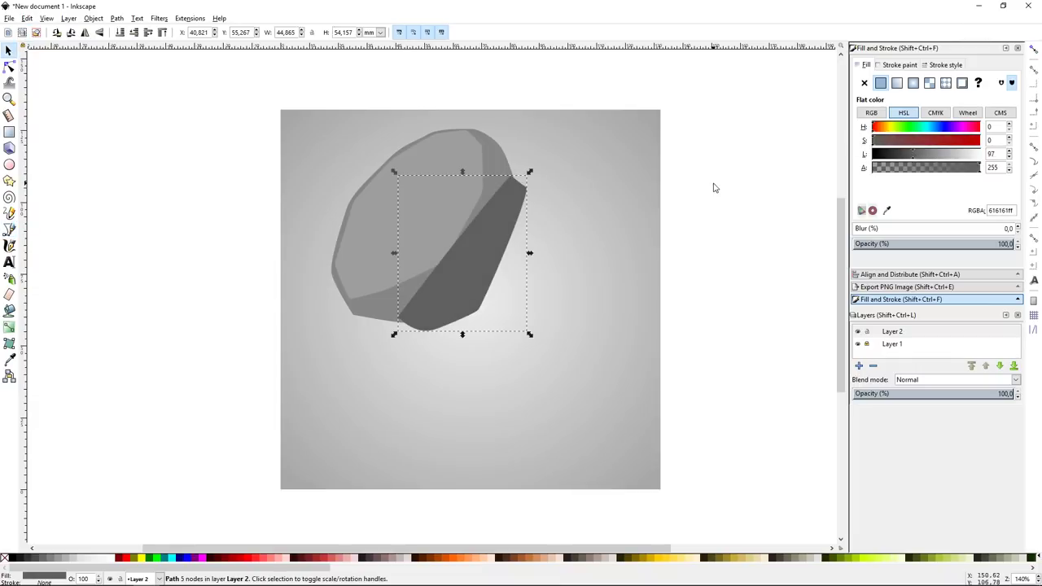
pyautogui.click(135, 35)
pyautogui.press('n')
pyautogui.moveTo(474, 321); pyautogui.dragTo(488, 291)
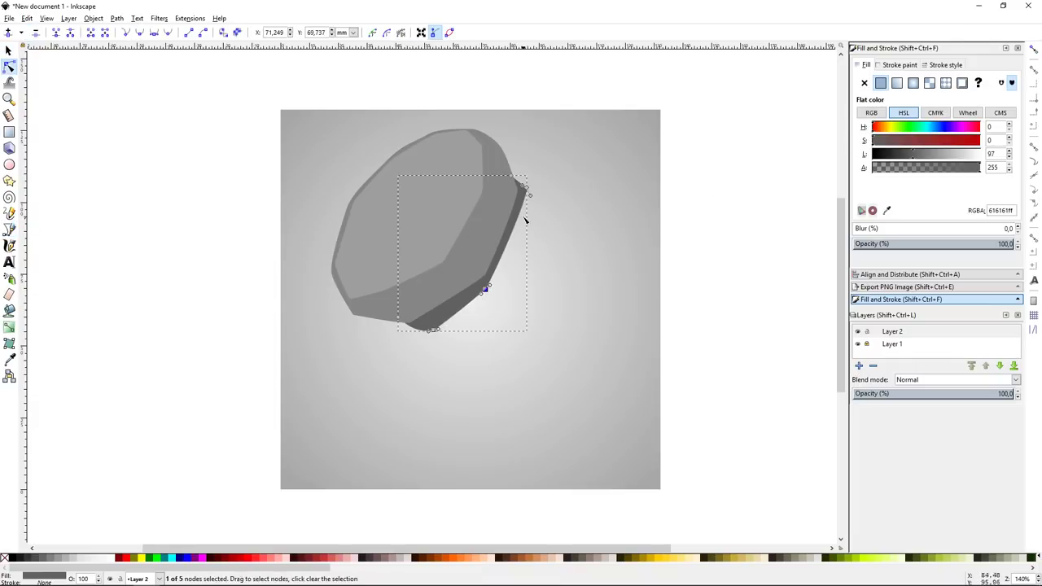
pyautogui.moveTo(527, 198); pyautogui.dragTo(530, 194)
pyautogui.moveTo(416, 327); pyautogui.dragTo(400, 323)
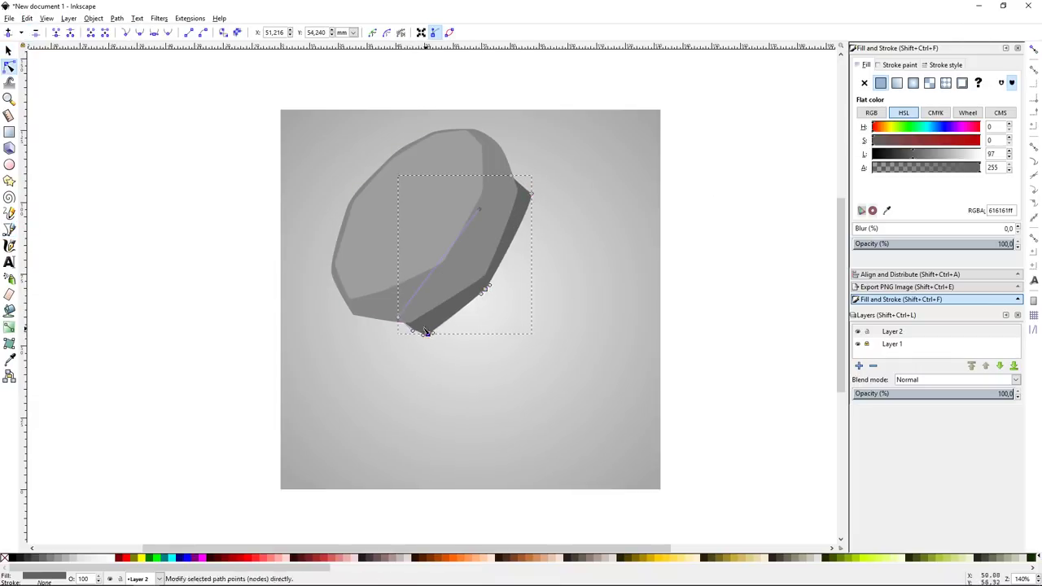
pyautogui.click(707, 336)
# Step: Draw the mid-grey body from the facet's edge and lower it so the dark band shows
pyautogui.press('b')
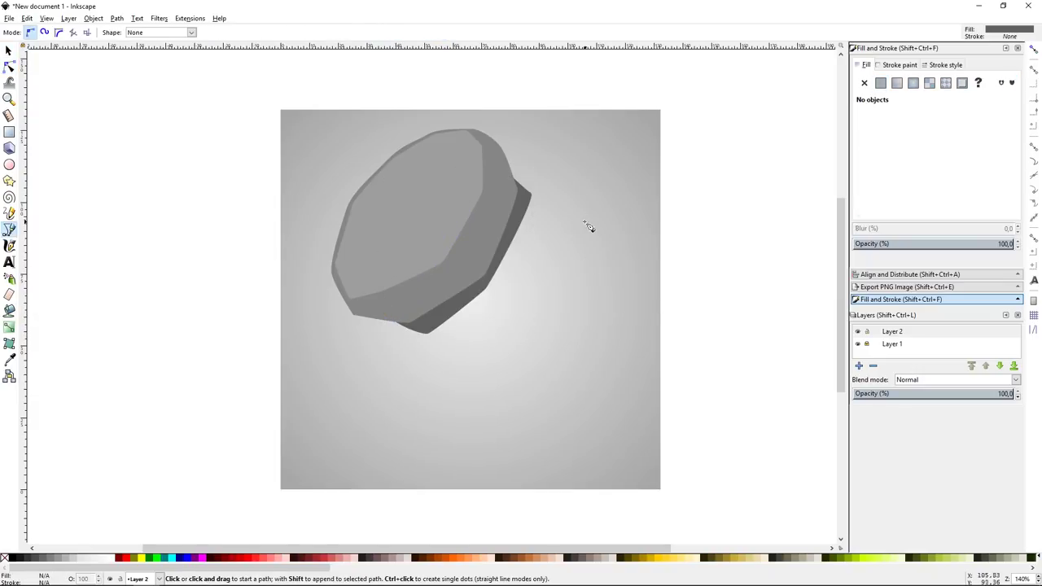
pyautogui.click(526, 194)
pyautogui.click(586, 247)
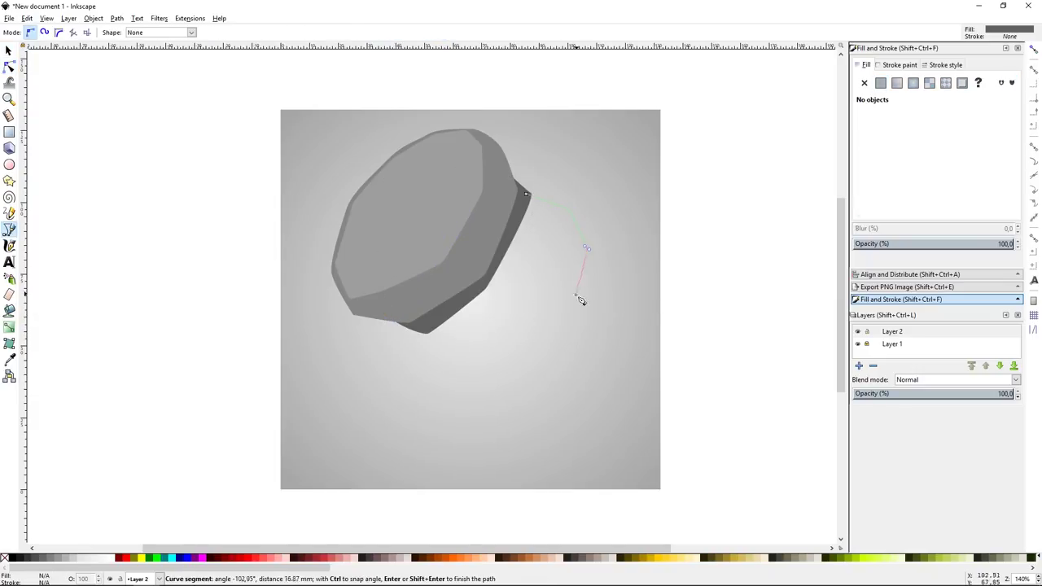
pyautogui.click(459, 376)
pyautogui.click(423, 333)
pyautogui.click(527, 194)
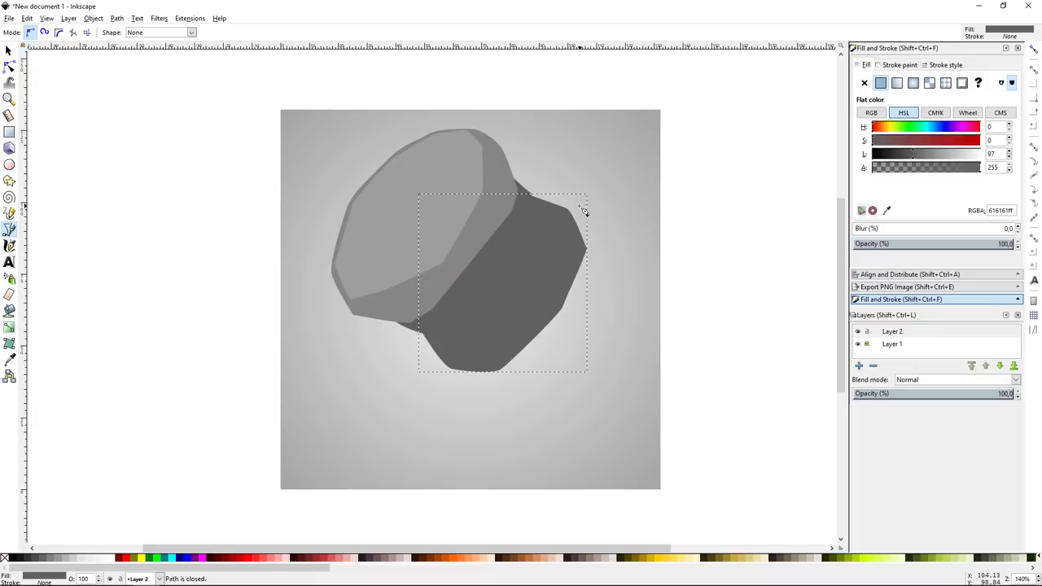
pyautogui.press('s')
pyautogui.click(134, 32)
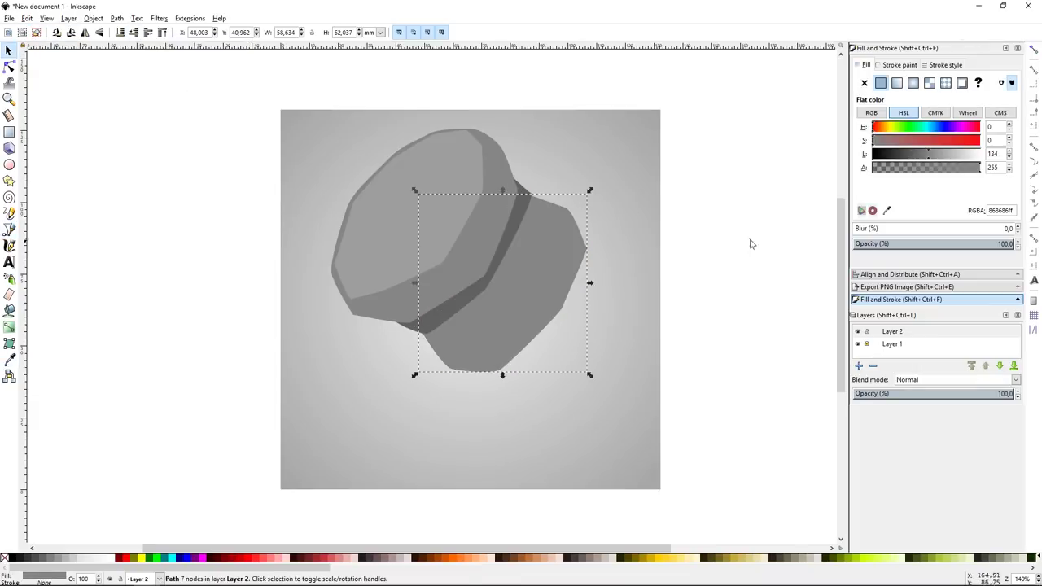
pyautogui.click(748, 244)
pyautogui.click(501, 330)
# Step: Raise the dark band to the top and move it onto the body's far end
pyautogui.click(691, 245)
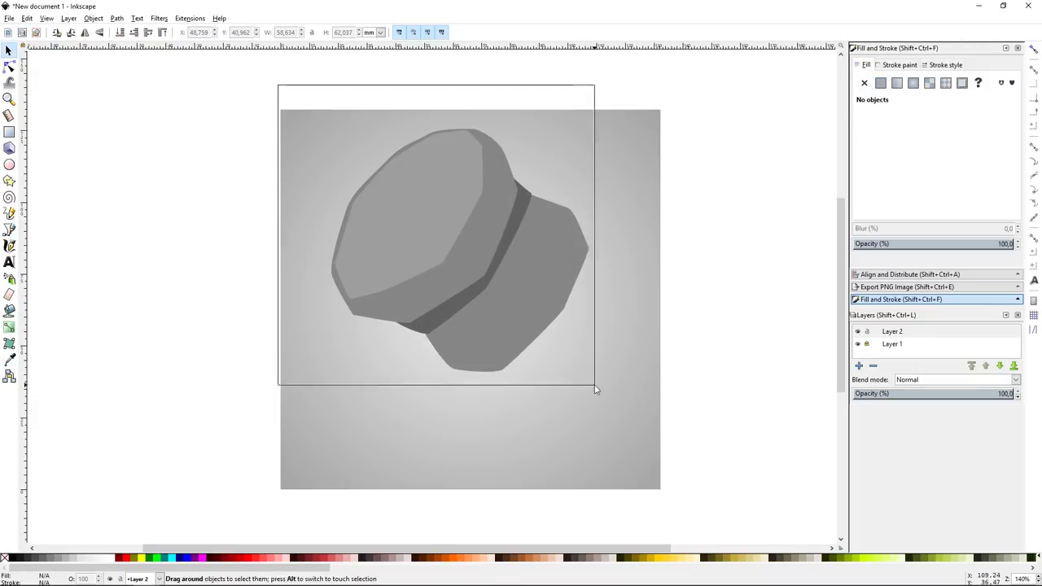
pyautogui.moveTo(277, 85); pyautogui.dragTo(593, 385)
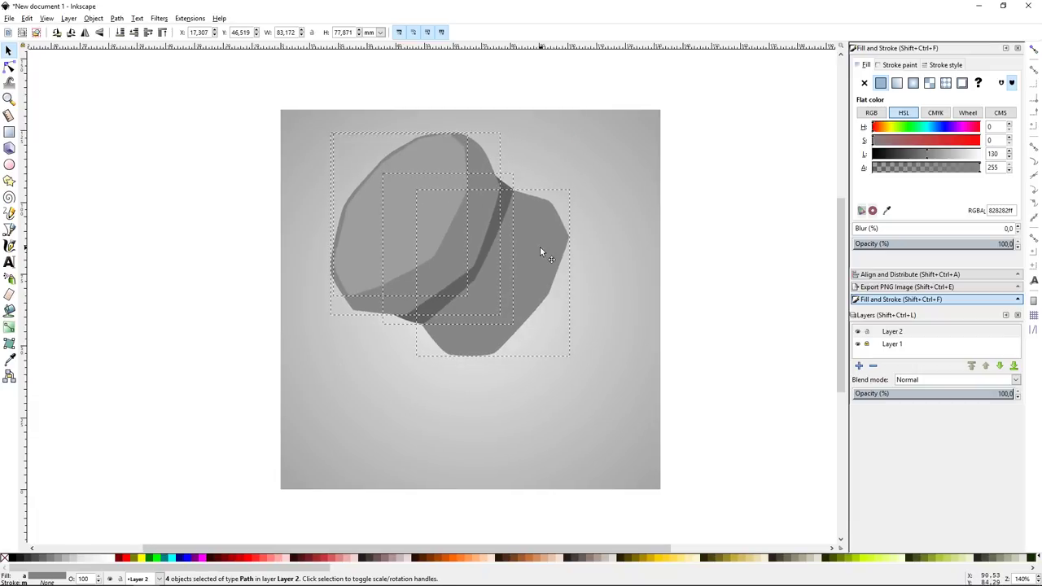
pyautogui.press('Escape')
pyautogui.click(440, 307)
pyautogui.press('Home')
pyautogui.moveTo(440, 307); pyautogui.dragTo(494, 330)
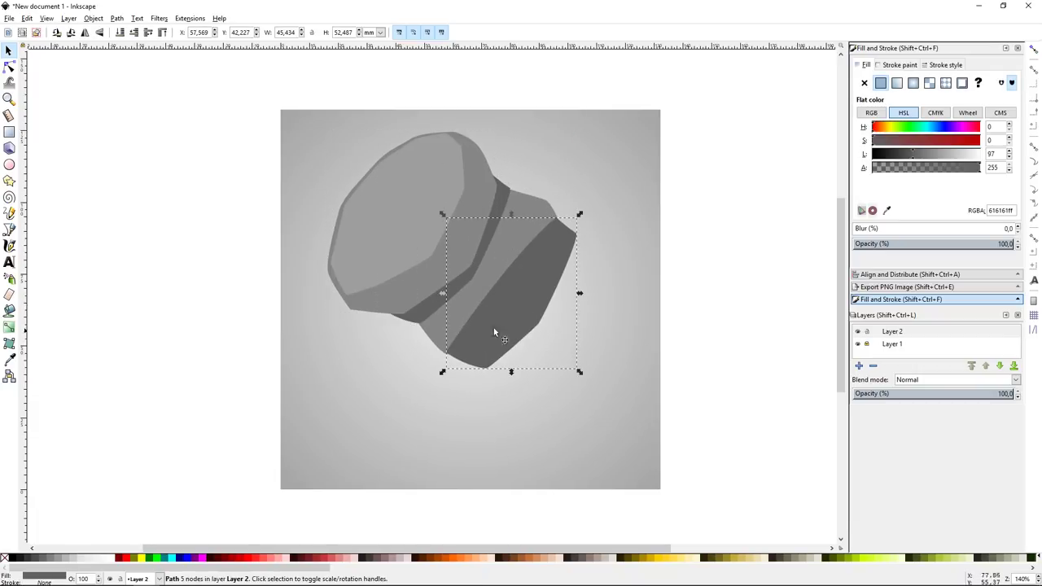
# Step: Lower the dark band beneath the body and skew it to fit the body's end
pyautogui.click(135, 33)
pyautogui.click(559, 252)
pyautogui.moveTo(579, 214); pyautogui.dragTo(586, 218)
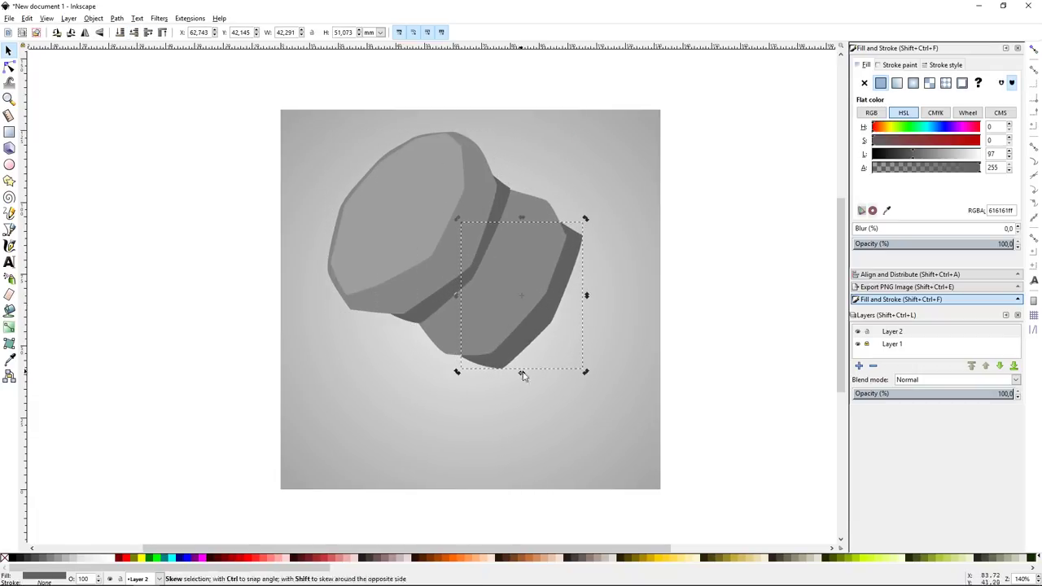
pyautogui.moveTo(523, 376); pyautogui.dragTo(472, 368)
pyautogui.moveTo(586, 295); pyautogui.dragTo(575, 280)
pyautogui.click(712, 252)
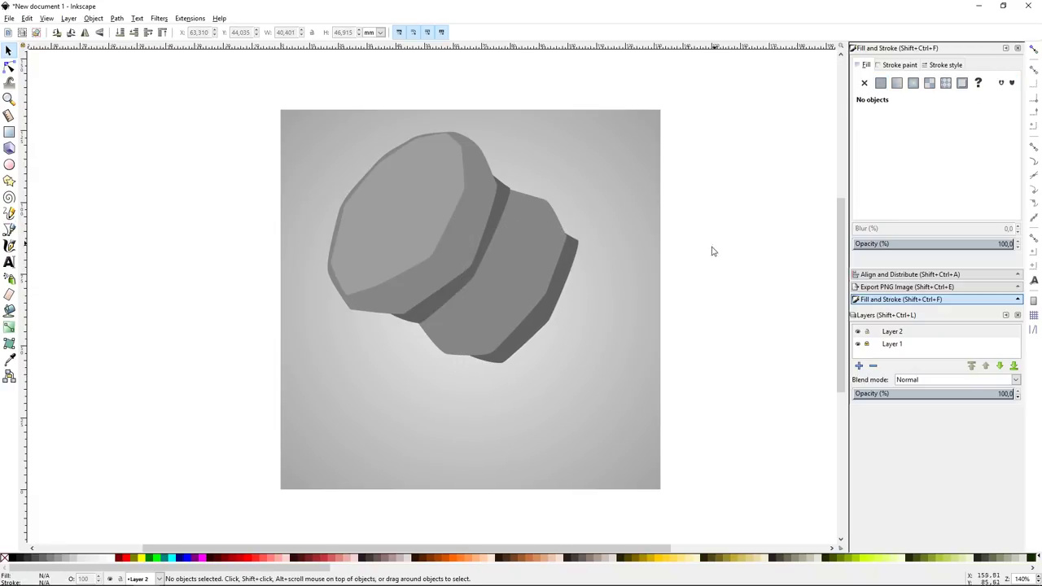
# Step: Raise the dark band behind the end face above it with Page Up
pyautogui.click(493, 232)
pyautogui.press('pageup')
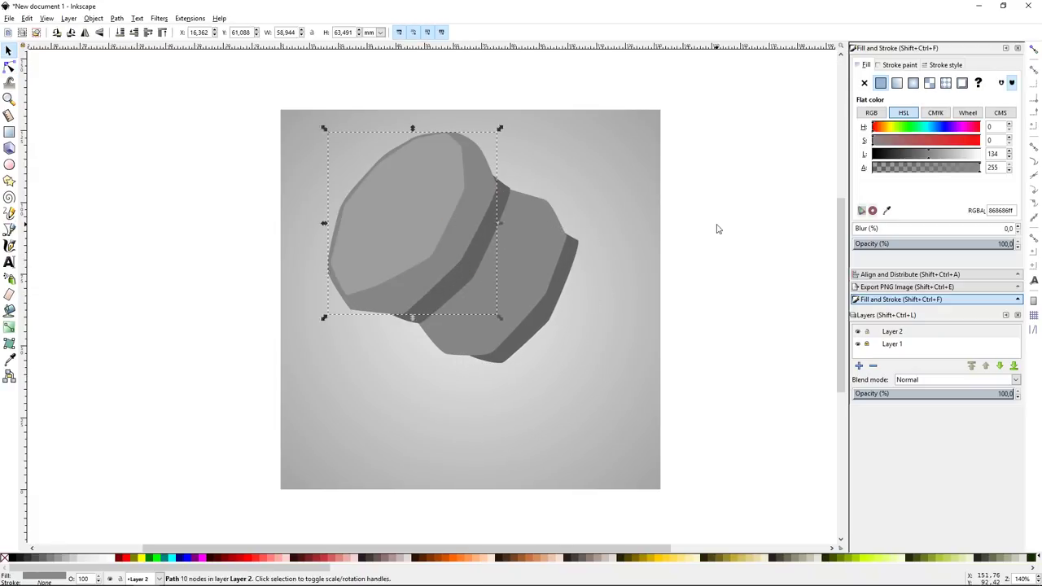
pyautogui.click(716, 224)
# Step: Draw a flared section with a curved lower edge beyond the body's rim
pyautogui.press('b')
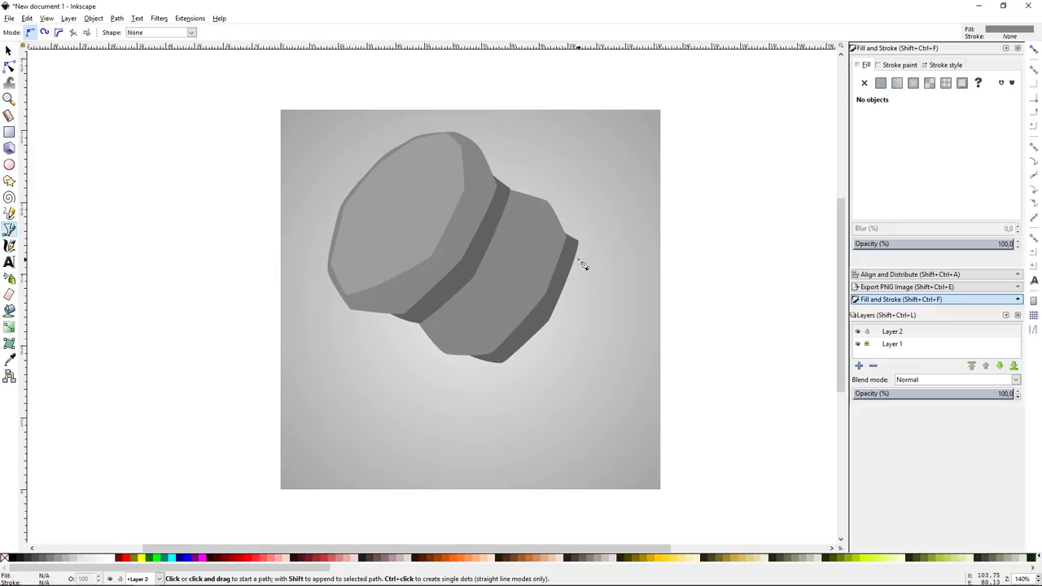
pyautogui.click(573, 246)
pyautogui.click(605, 302)
pyautogui.moveTo(585, 396); pyautogui.dragTo(576, 417)
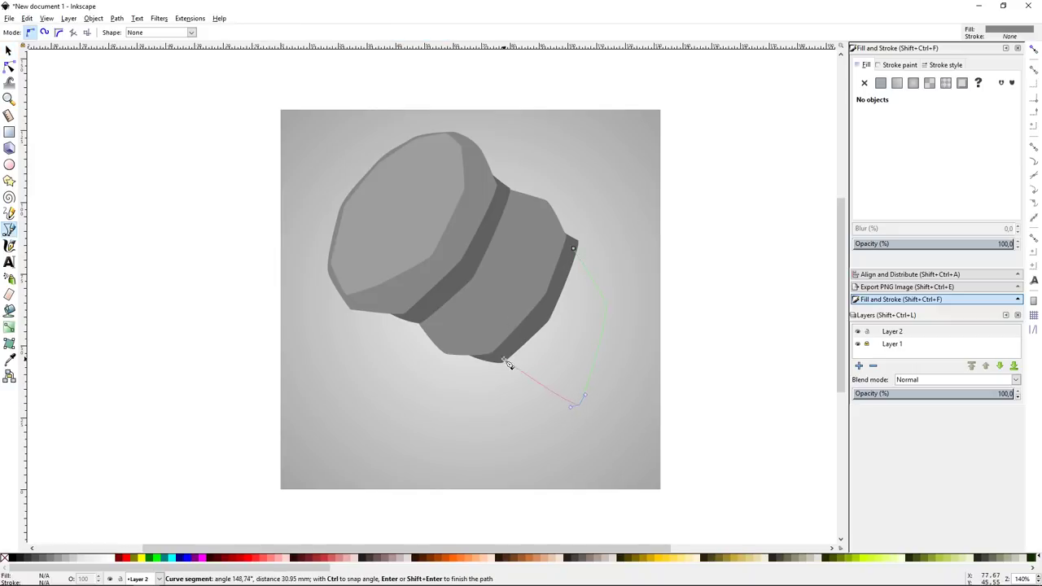
pyautogui.click(503, 363)
pyautogui.click(573, 246)
# Step: Lower the flared section behind the rim band and resize it
pyautogui.press('s')
pyautogui.click(137, 37)
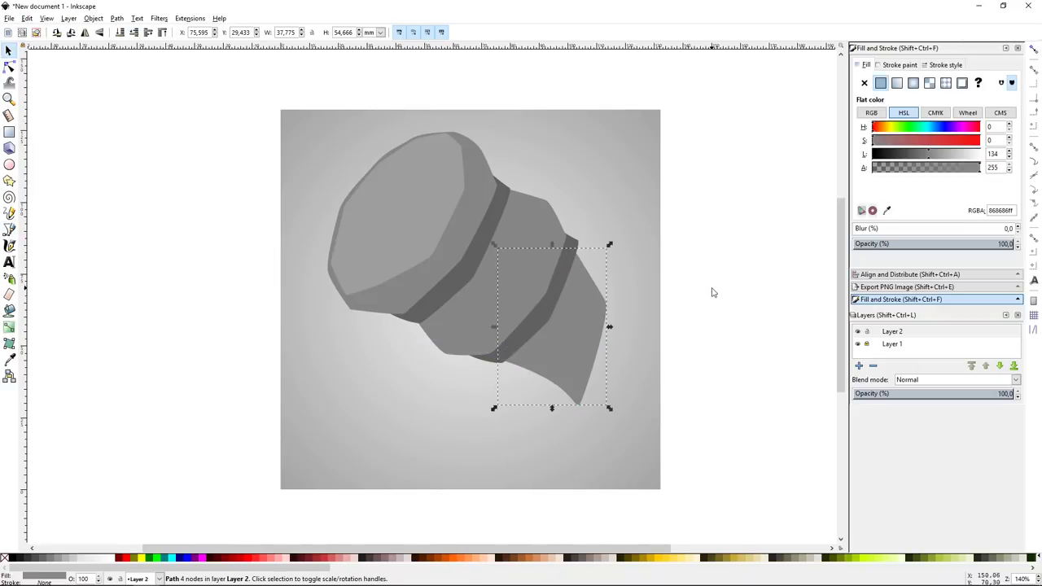
pyautogui.moveTo(609, 408); pyautogui.dragTo(604, 395)
pyautogui.press('Escape')
pyautogui.click(544, 319)
pyautogui.press('Escape')
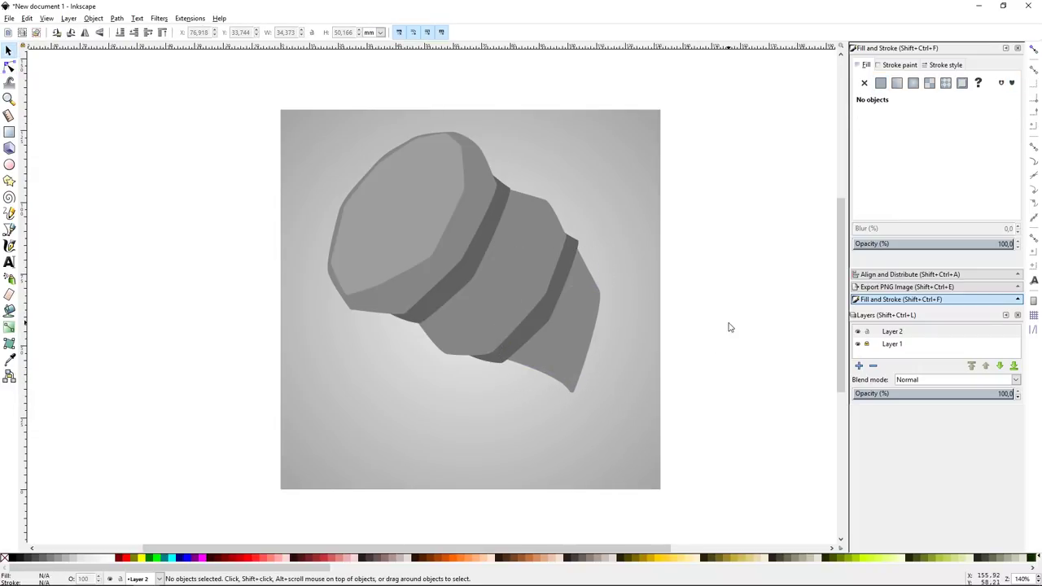
# Step: Try resizing the whole hammer head, then undo the resize
pyautogui.hotkey('ctrl', 'a')
pyautogui.moveTo(616, 413); pyautogui.dragTo(590, 388)
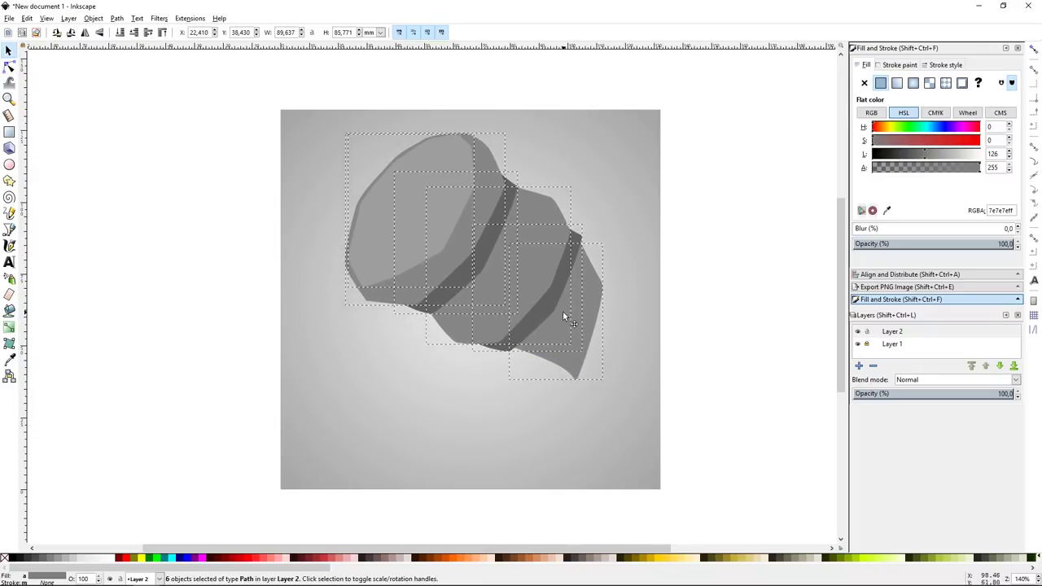
pyautogui.hotkey('ctrl', 'z')
pyautogui.press('Escape')
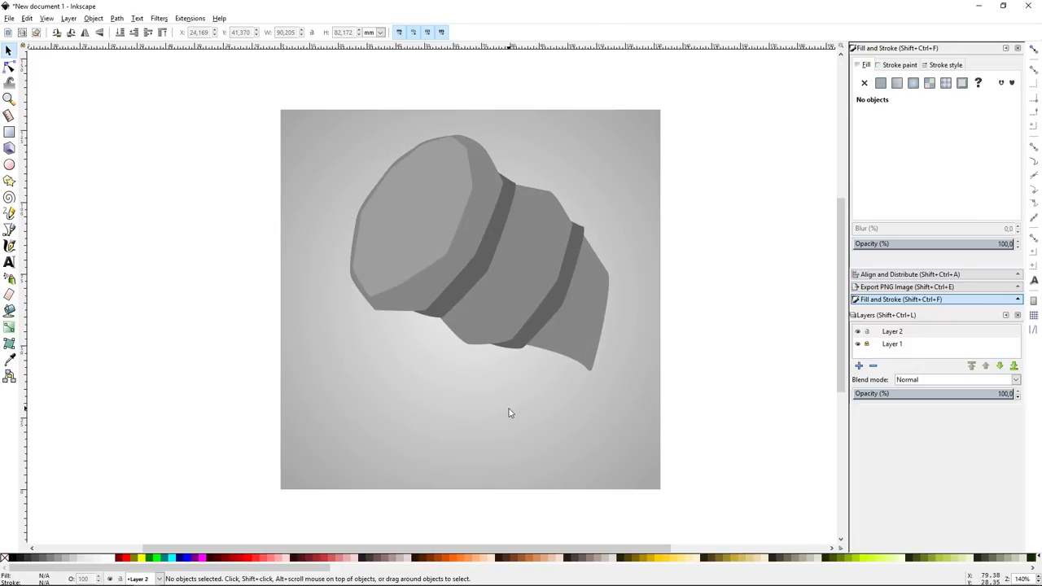
pyautogui.press('b')
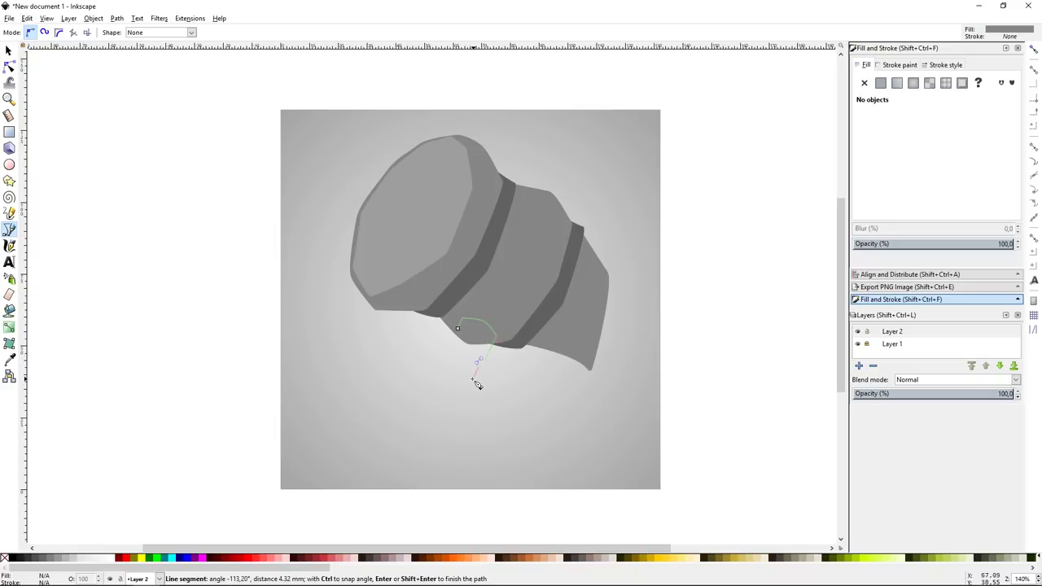
# Step: Finish the small neck piece below the head and zoom in on it
pyautogui.press('Return')
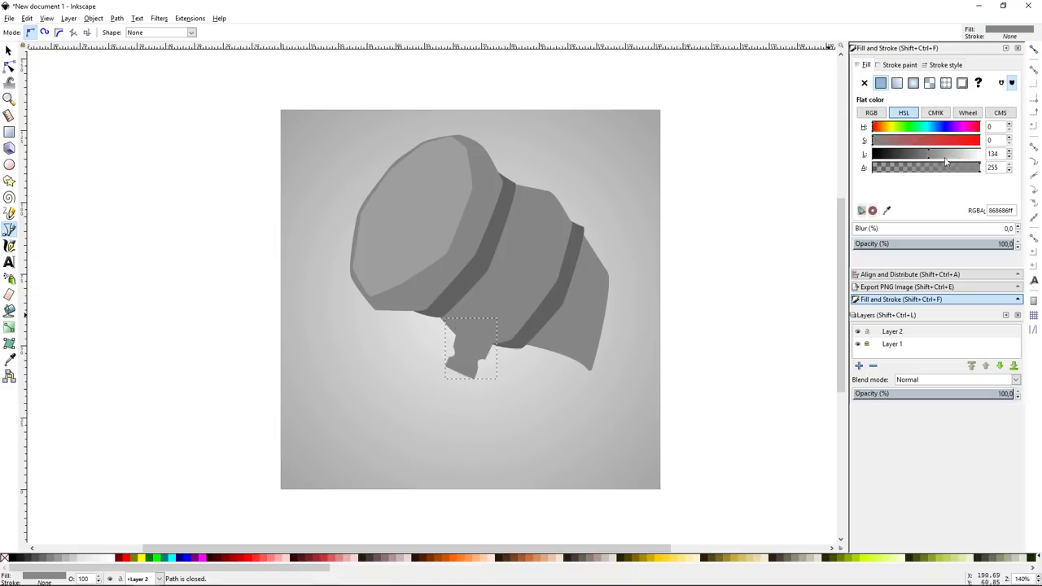
pyautogui.press('s')
pyautogui.press('Escape')
pyautogui.press('+')
# Step: Rotate the neck piece clockwise and nudge it into place
pyautogui.click(482, 371)
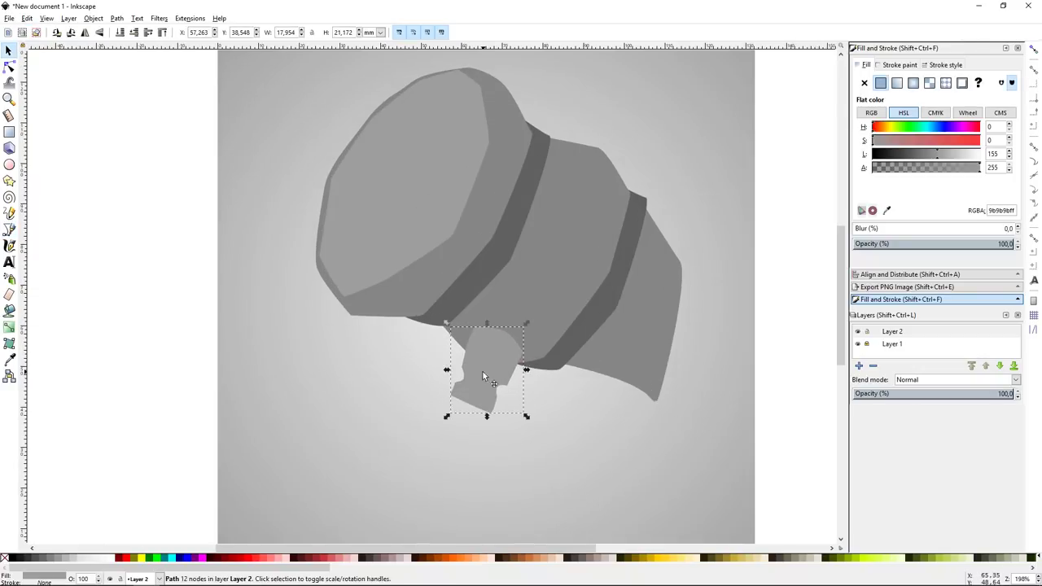
pyautogui.press(']')
pyautogui.press('Escape')
pyautogui.press('n')
pyautogui.click(454, 376)
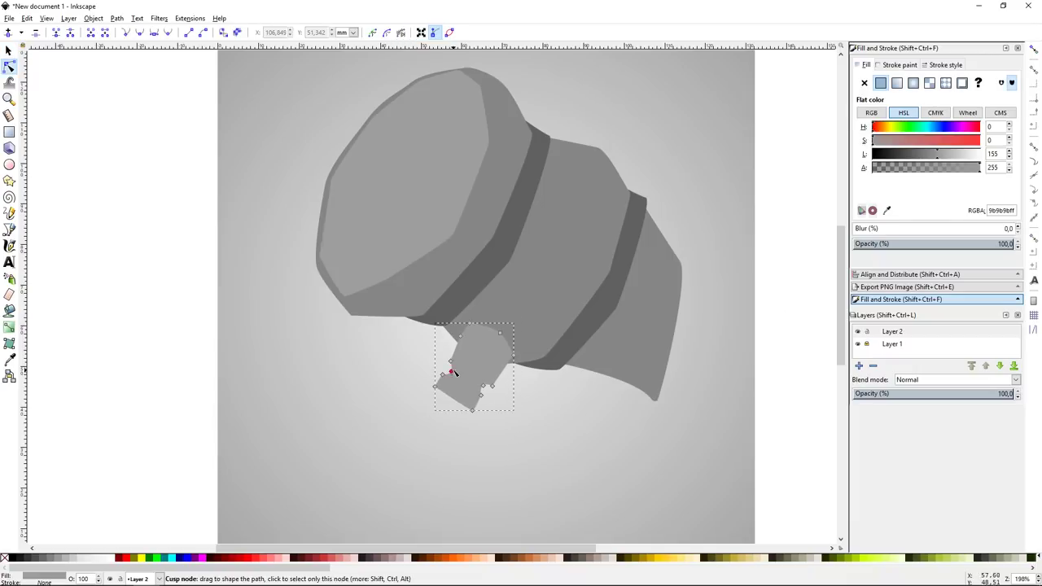
pyautogui.scroll(-1, 711, 394)
pyautogui.press('Escape')
# Step: Drag a neck piece node so it fits snugly under the head
pyautogui.click(476, 321)
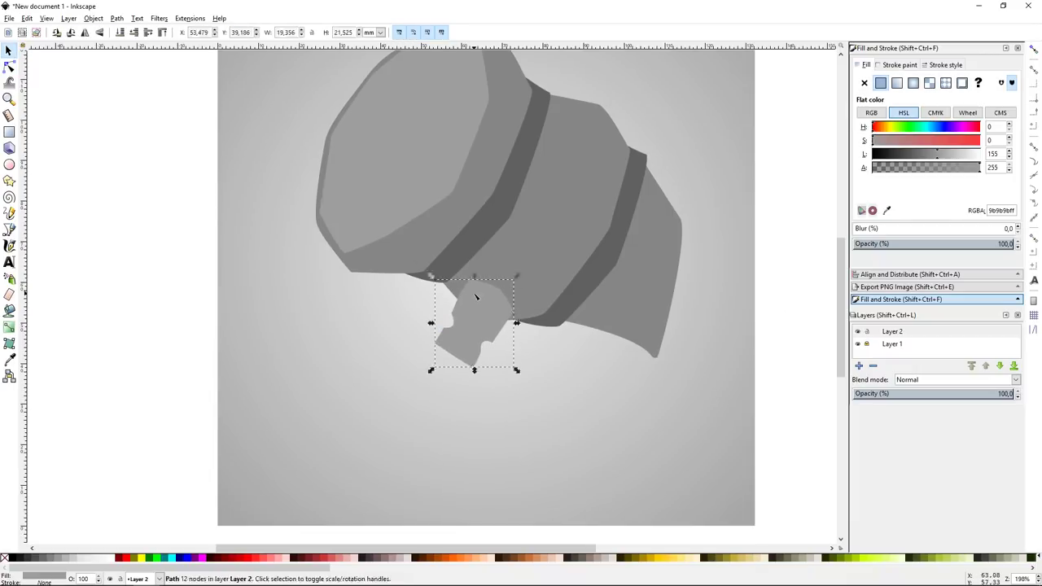
pyautogui.press('n')
pyautogui.moveTo(501, 279); pyautogui.dragTo(500, 285)
pyautogui.click(547, 389)
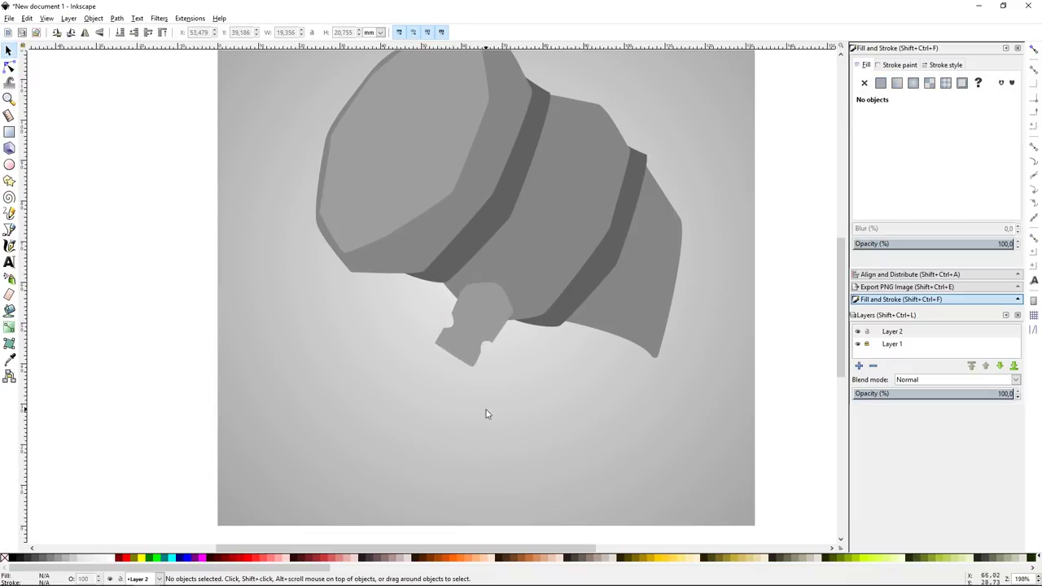
pyautogui.scroll(-2, 486, 409)
pyautogui.scroll(1, 486, 409)
pyautogui.click(465, 298)
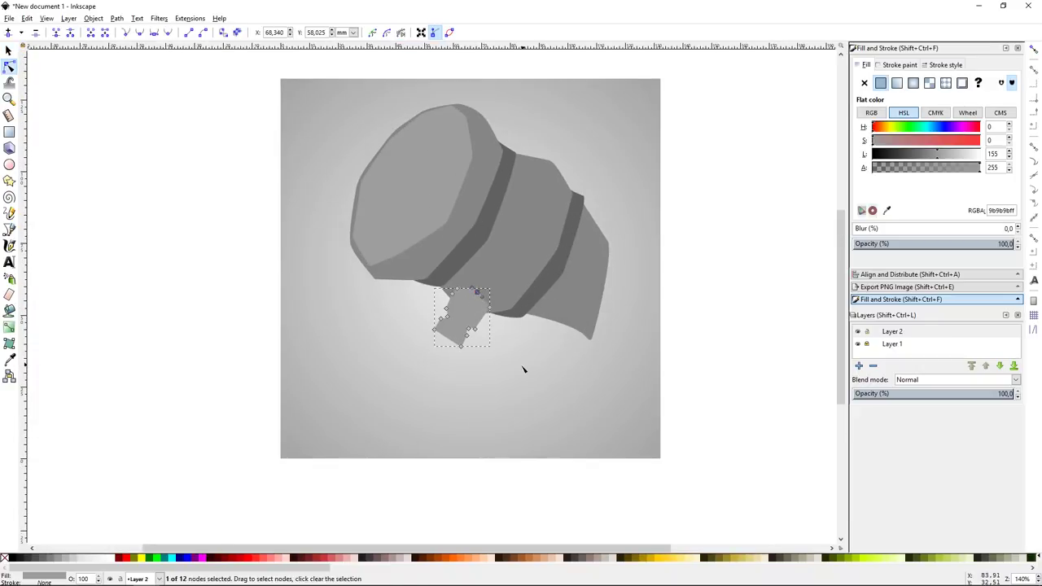
pyautogui.press('Escape')
pyautogui.press('b')
pyautogui.scroll(1, 463, 367)
pyautogui.scroll(-1, 443, 341)
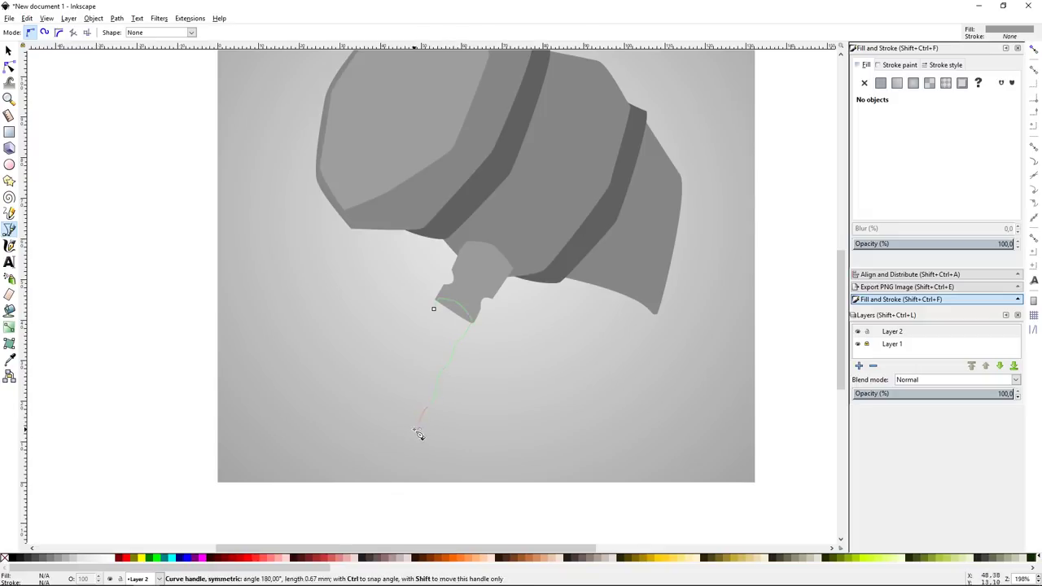
# Step: Close the wavy darker-grey grip and adjust its bottom-left node
pyautogui.click(434, 309)
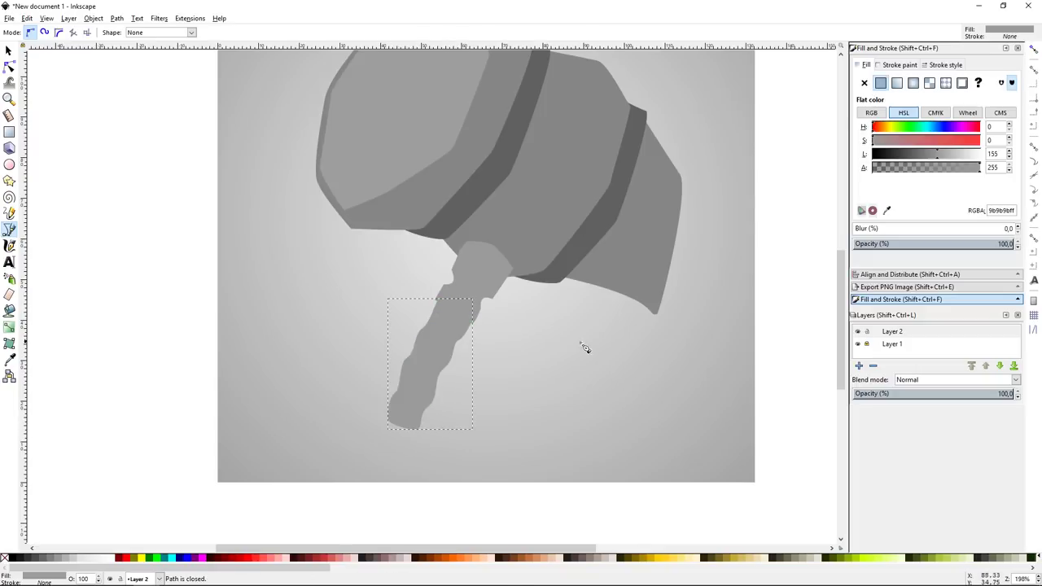
pyautogui.click(924, 155)
pyautogui.press('n')
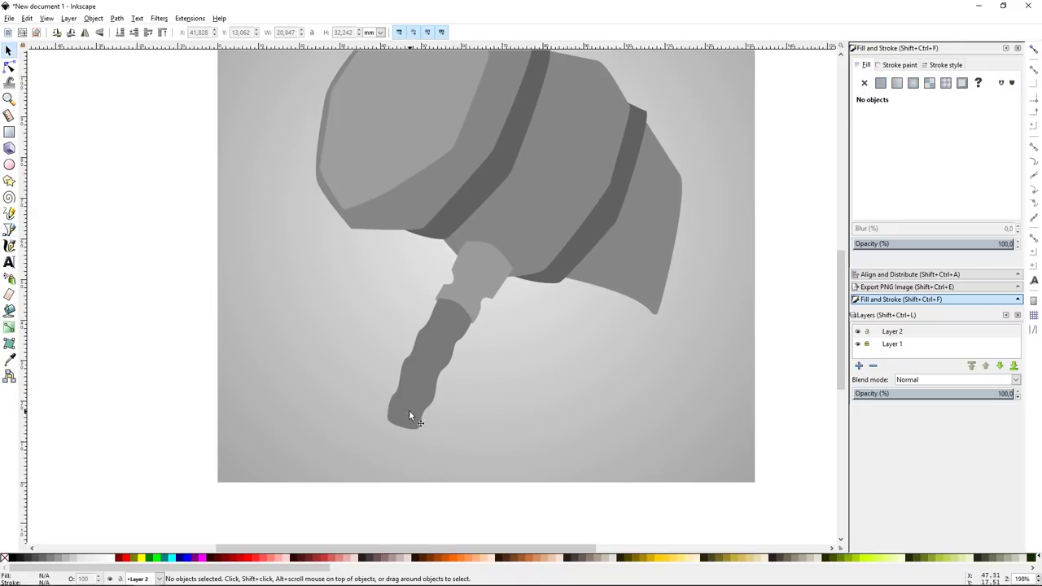
pyautogui.click(409, 409)
pyautogui.moveTo(389, 412); pyautogui.dragTo(385, 417)
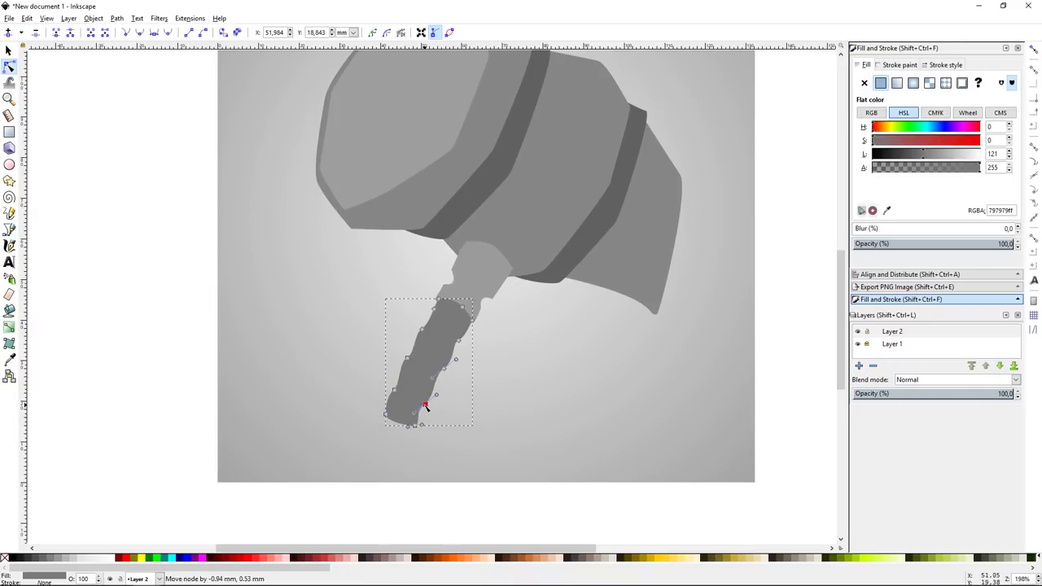
pyautogui.click(496, 403)
pyautogui.scroll(2, 516, 400)
pyautogui.click(463, 355)
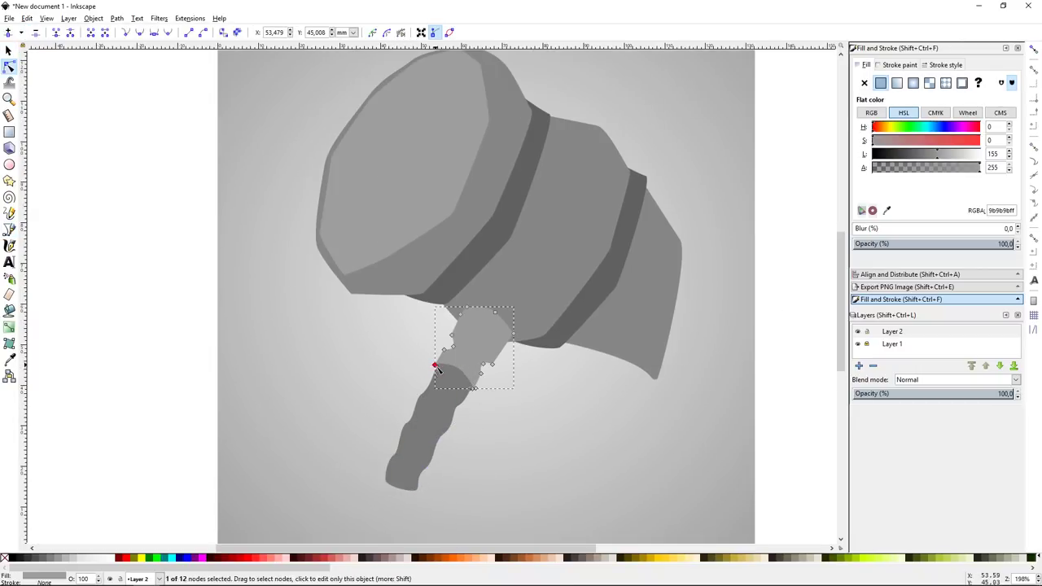
pyautogui.click(560, 451)
pyautogui.scroll(-1, 570, 421)
# Step: Draw the pommel at the grip's end and colour it the neck's light grey
pyautogui.press('b')
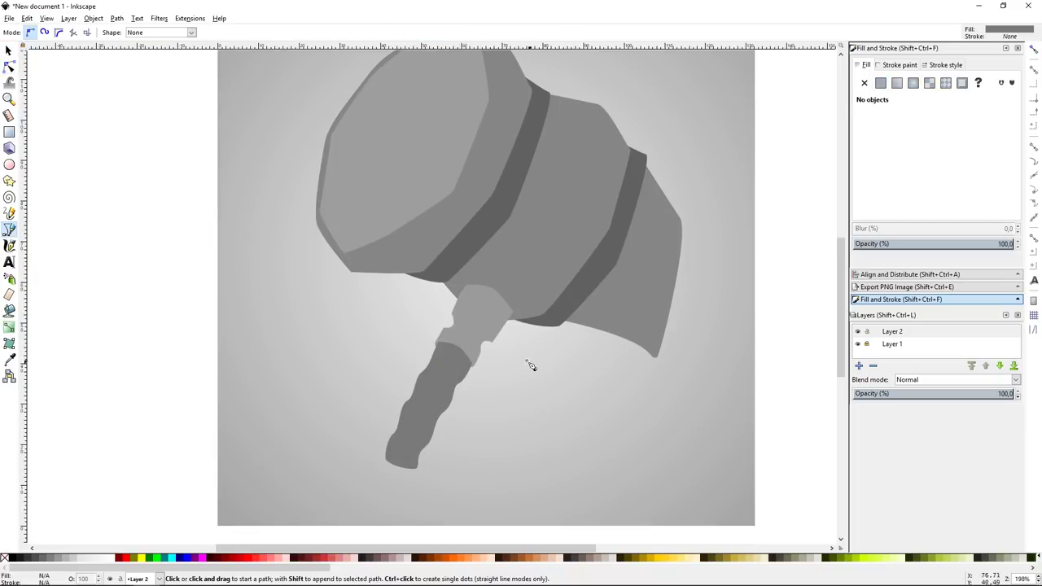
pyautogui.click(384, 455)
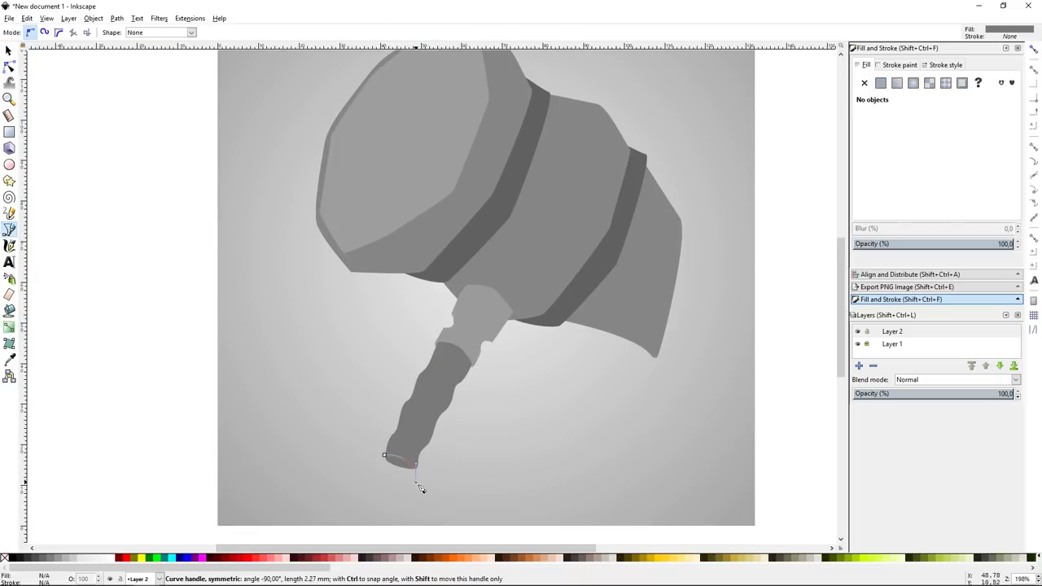
pyautogui.click(389, 460)
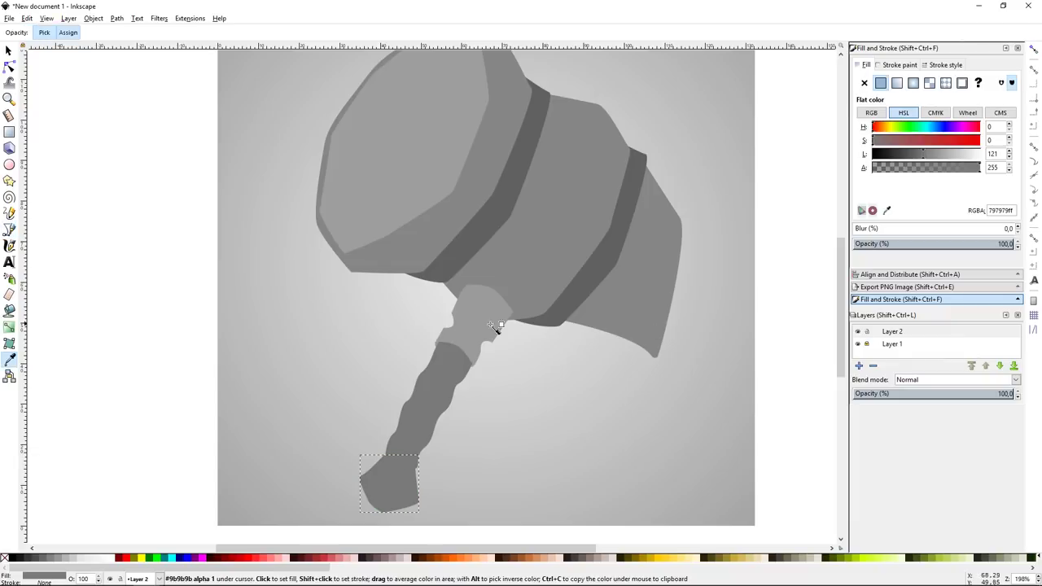
pyautogui.press('s')
pyautogui.press('Escape')
pyautogui.press('-')
pyautogui.click(411, 435)
pyautogui.click(411, 435)
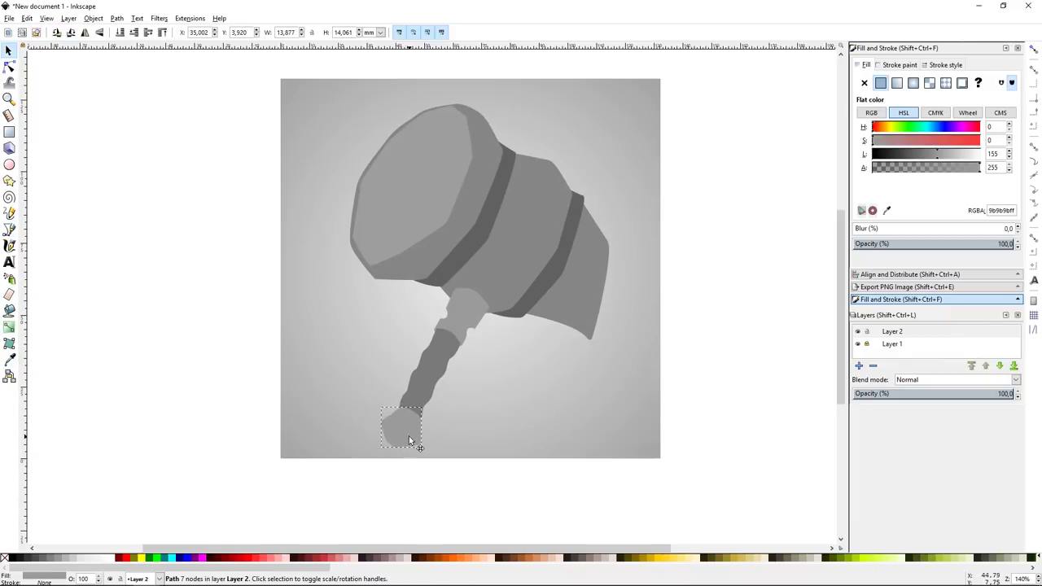
# Step: Move the whole hammer slightly up and to the right
pyautogui.press('Escape')
pyautogui.hotkey('ctrl', 'a')
pyautogui.moveTo(533, 254); pyautogui.dragTo(543, 228)
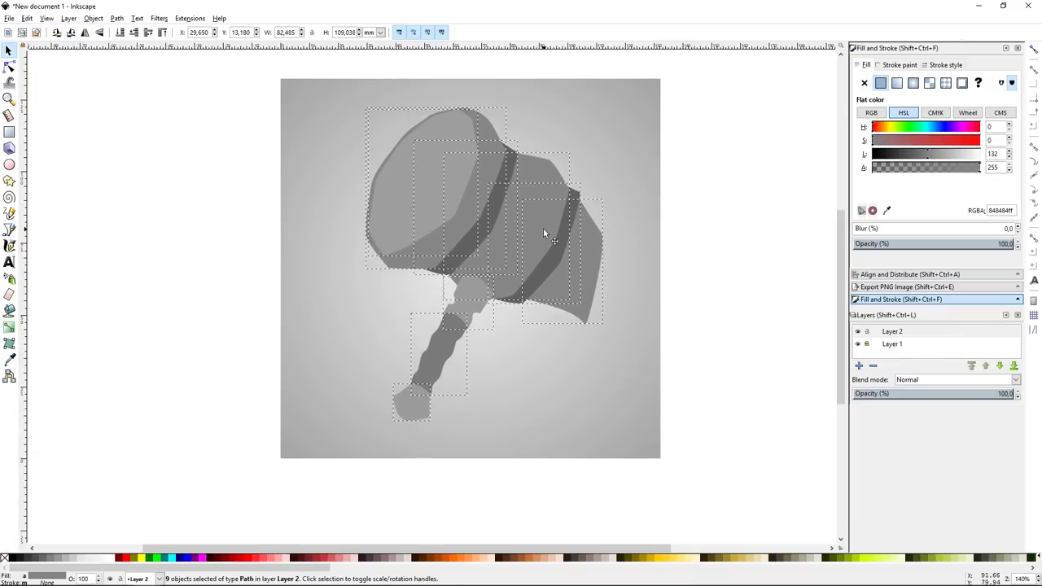
pyautogui.click(709, 216)
# Step: Shift the six hammer-head shapes slightly right to sit squarely on the handle
pyautogui.moveTo(679, 93); pyautogui.dragTo(320, 342)
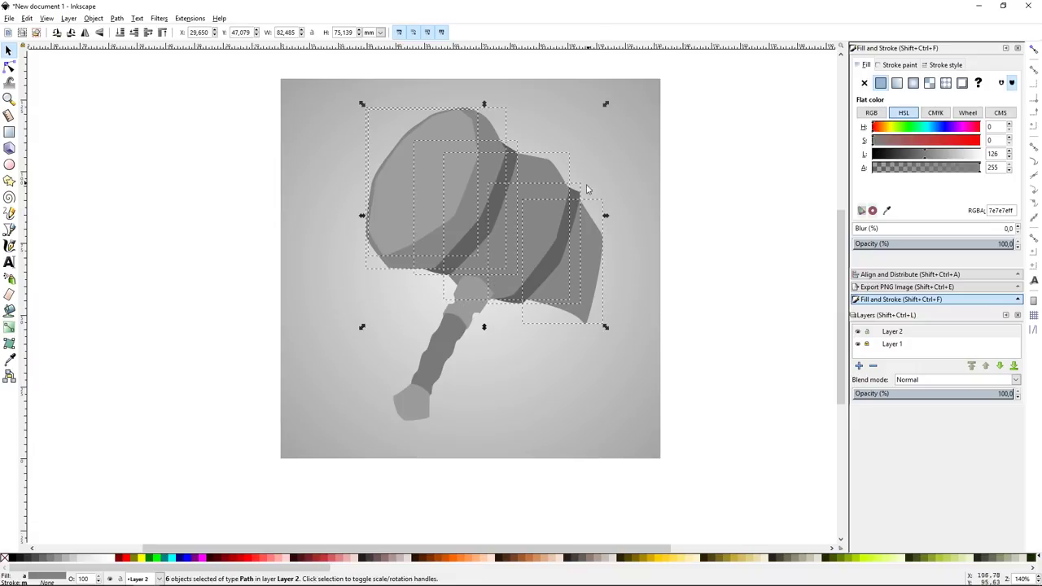
pyautogui.moveTo(539, 210); pyautogui.dragTo(549, 224)
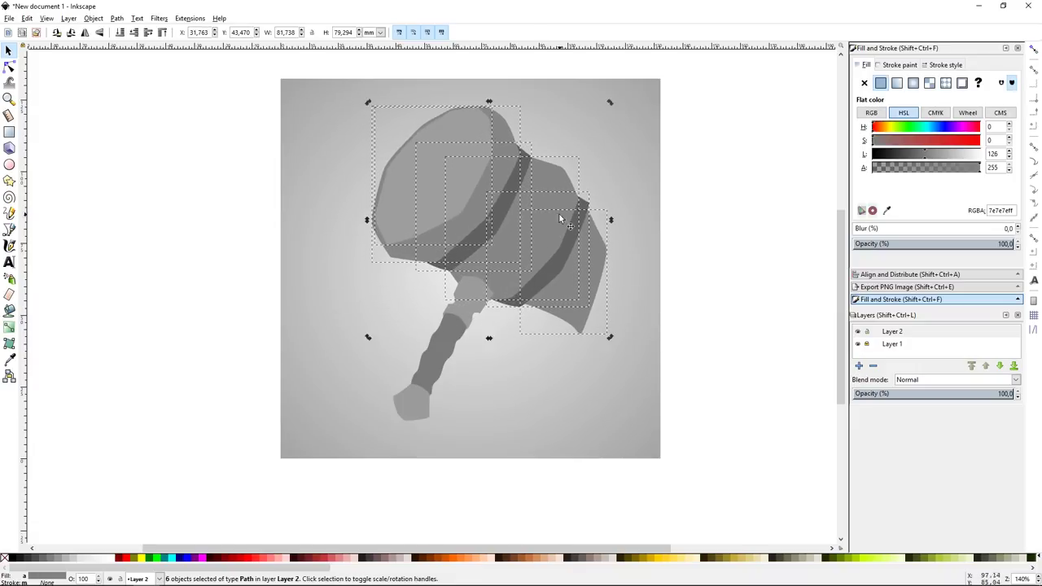
pyautogui.click(680, 221)
pyautogui.press('+')
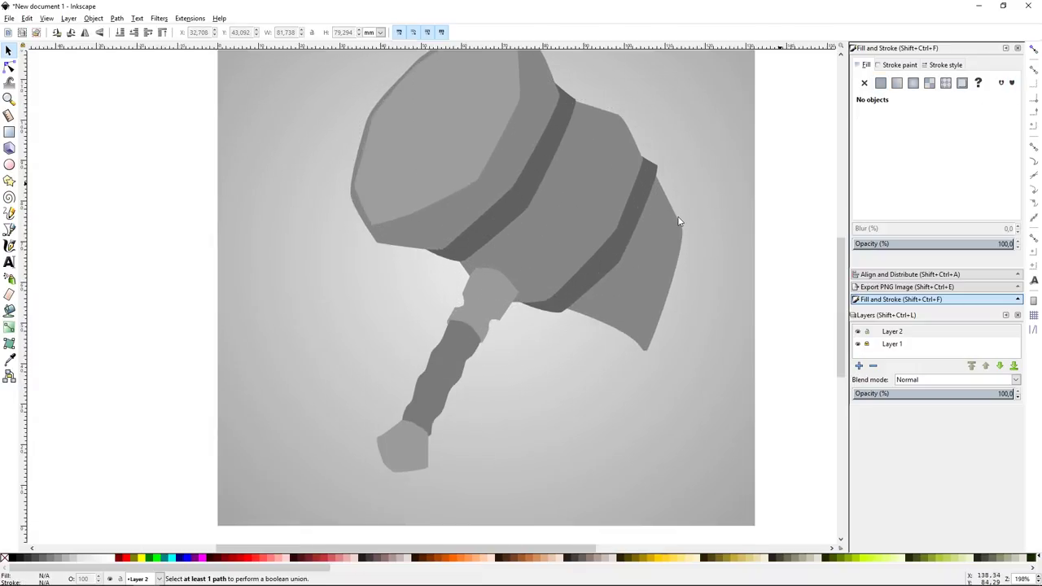
# Step: Draw a lighter five-point shading shape under the hammer head and send it to the bottom
pyautogui.press('b')
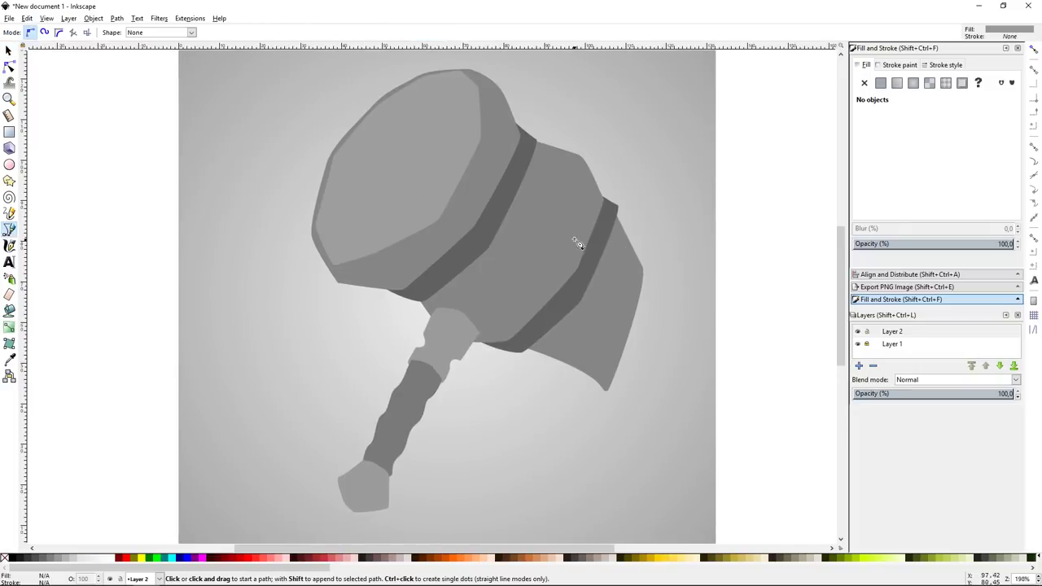
pyautogui.click(442, 287)
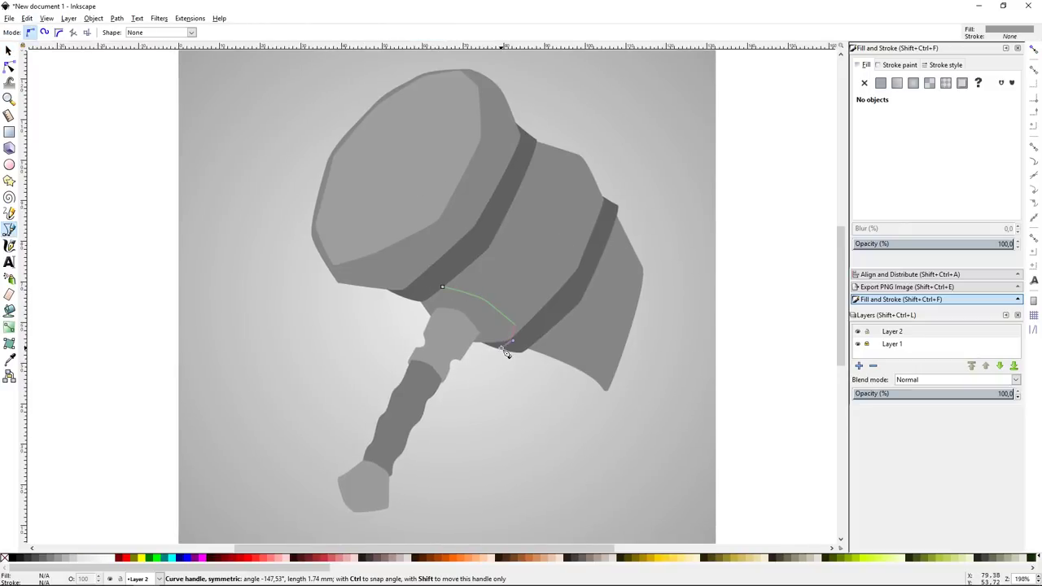
pyautogui.click(581, 293)
pyautogui.click(546, 91)
pyautogui.click(399, 105)
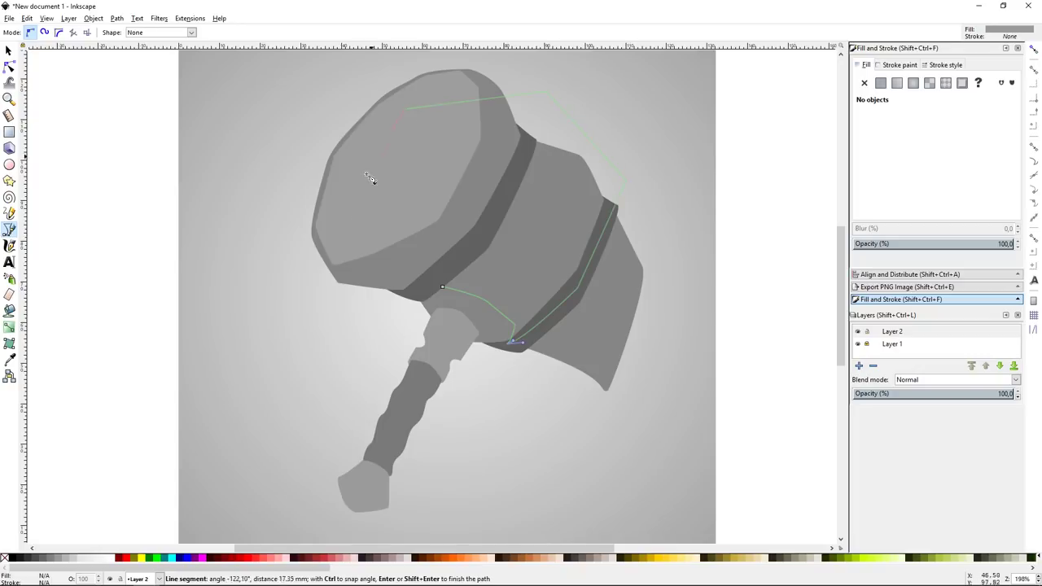
pyautogui.click(372, 175)
pyautogui.click(442, 286)
pyautogui.press('s')
pyautogui.click(460, 173)
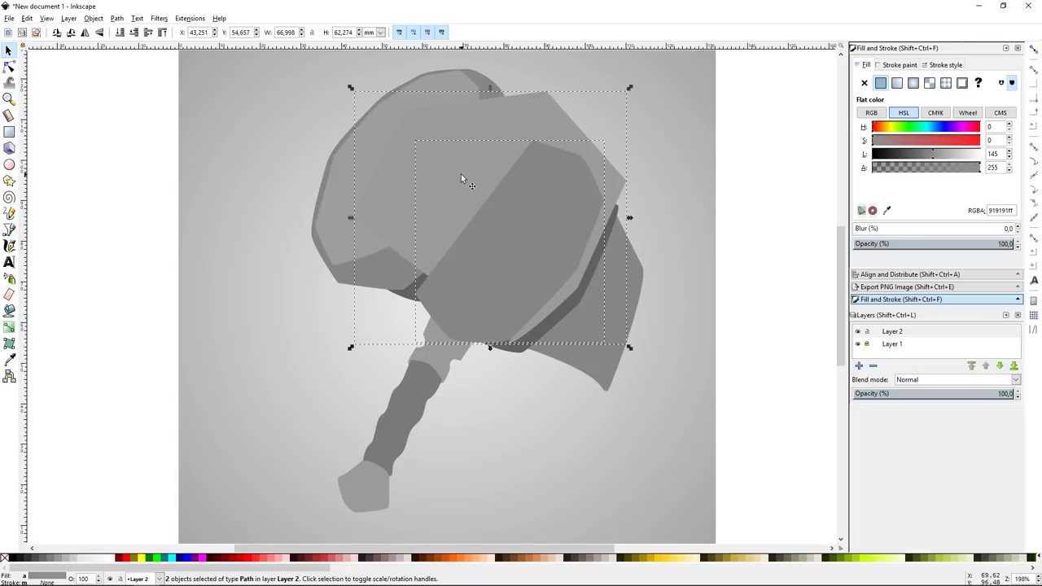
pyautogui.press('Home')
pyautogui.press('Escape')
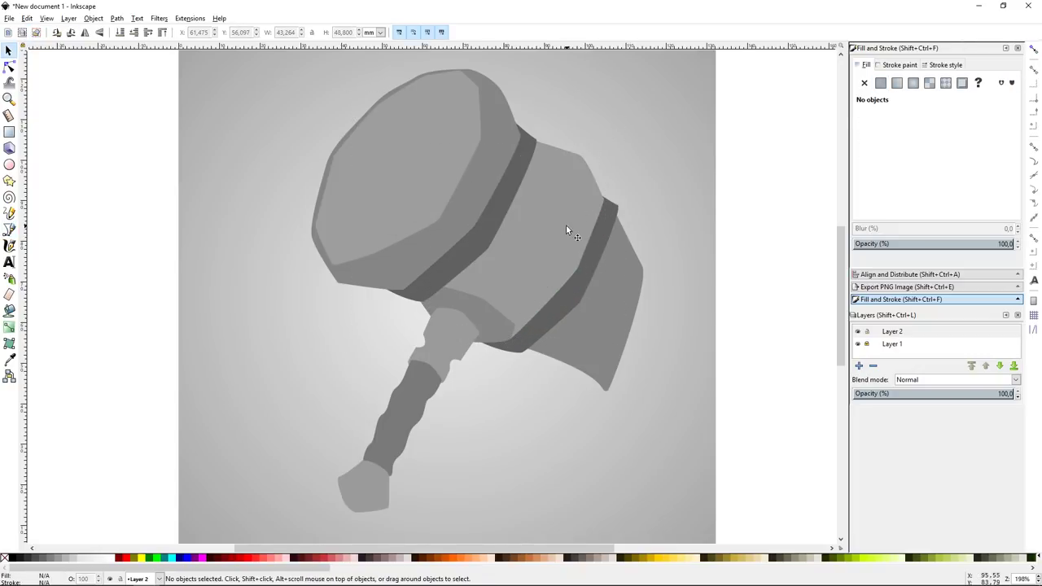
# Step: Enter node editing on the banded head shape and select one of its nodes
pyautogui.click(422, 313)
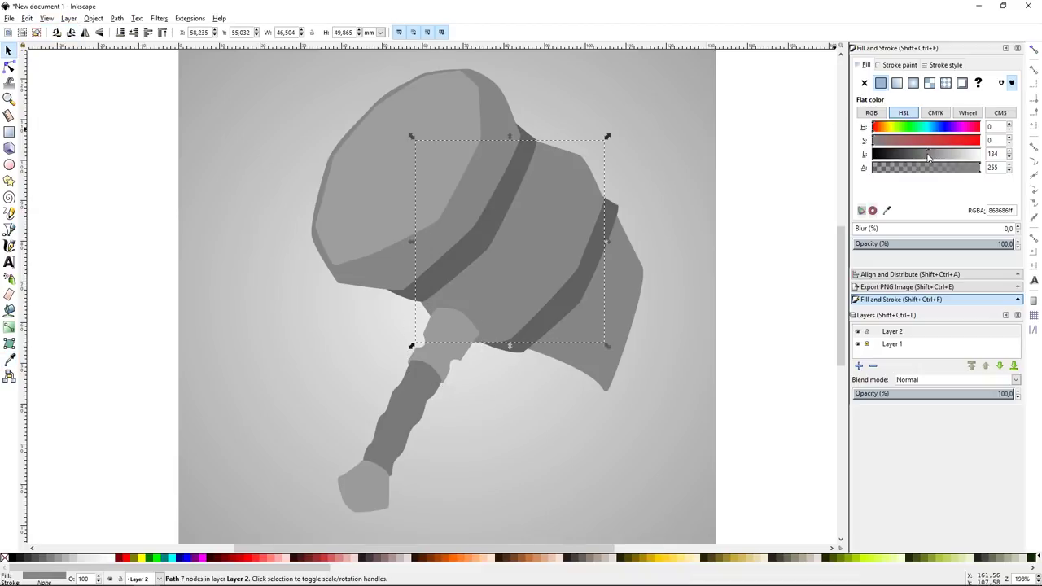
pyautogui.click(678, 214)
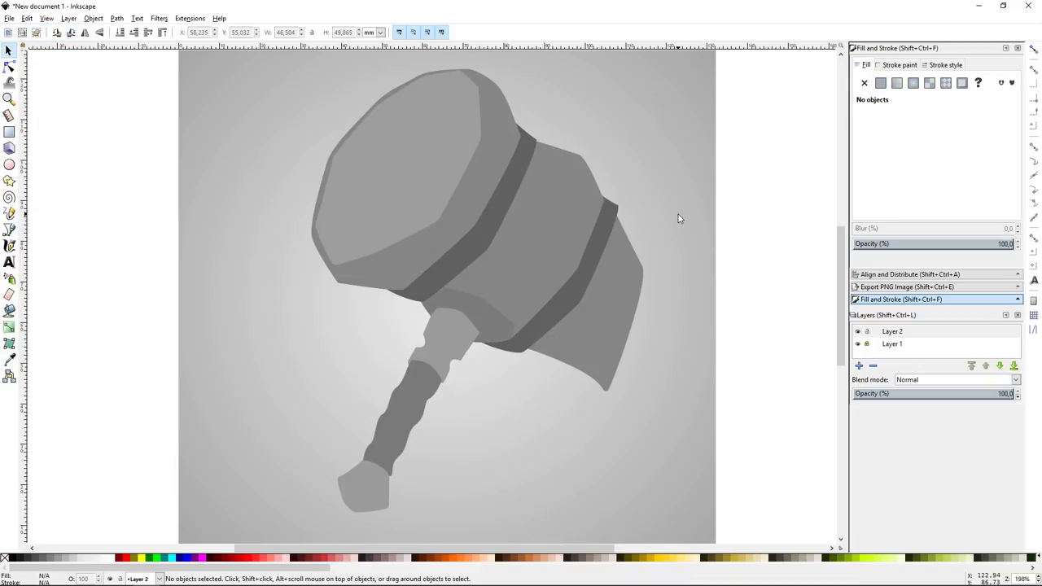
pyautogui.doubleClick(530, 275)
pyautogui.click(485, 306)
pyautogui.press('Escape')
pyautogui.press('Escape')
# Step: Add a sampled-grey shading shape on the head's right end, lowered behind the dark band
pyautogui.press('b')
pyautogui.click(532, 334)
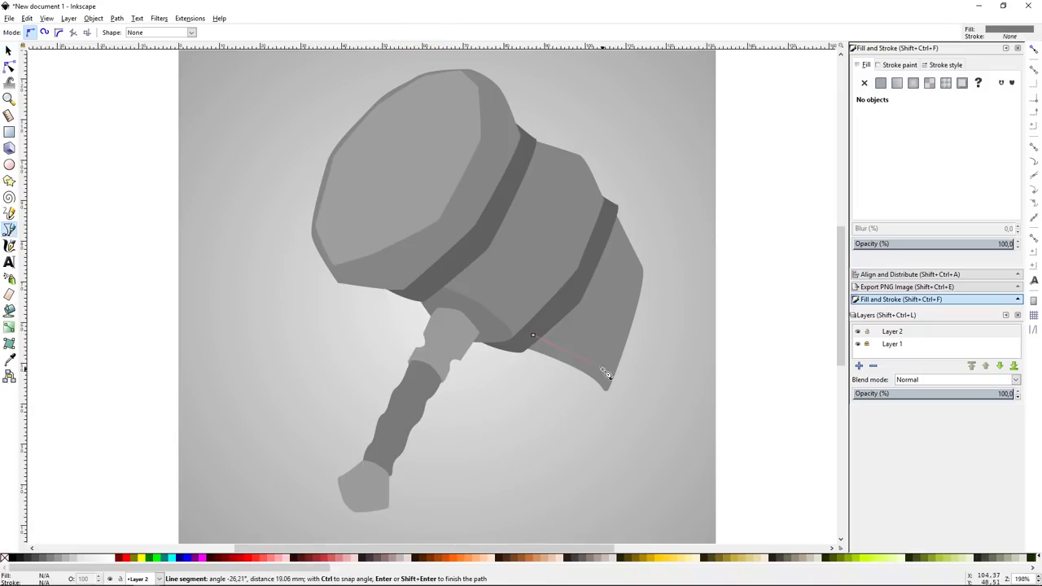
pyautogui.click(532, 335)
pyautogui.press('d')
pyautogui.click(557, 242)
pyautogui.press('s')
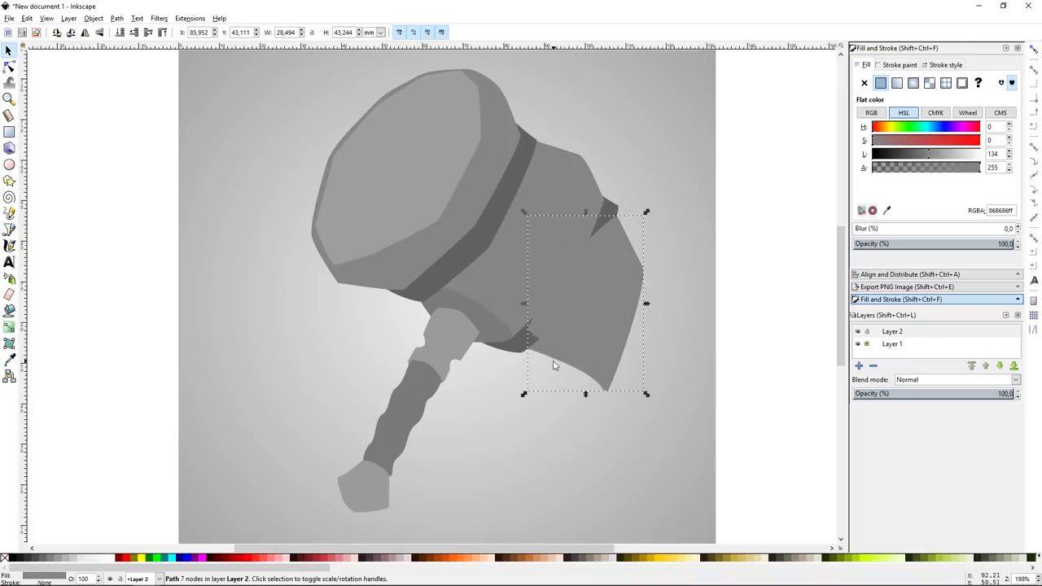
pyautogui.press('pagedown')
pyautogui.press('Escape')
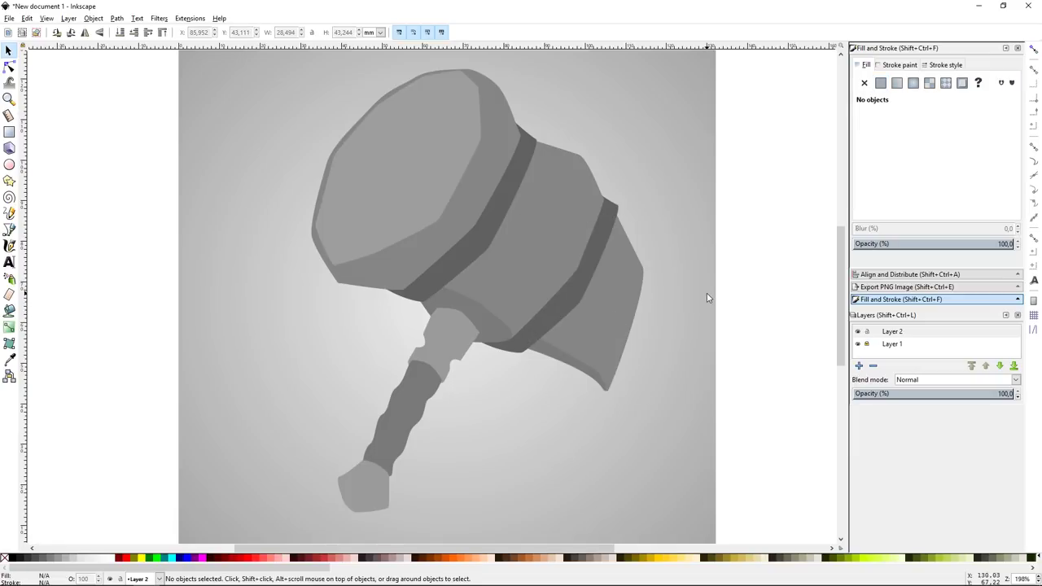
# Step: Rotate the new shading shape slightly and select it together with the band
pyautogui.click(618, 277)
pyautogui.click(619, 277)
pyautogui.moveTo(647, 213)
pyautogui.mouseDown()
pyautogui.moveTo(649, 227)
pyautogui.moveTo(608, 281)
pyautogui.mouseUp()
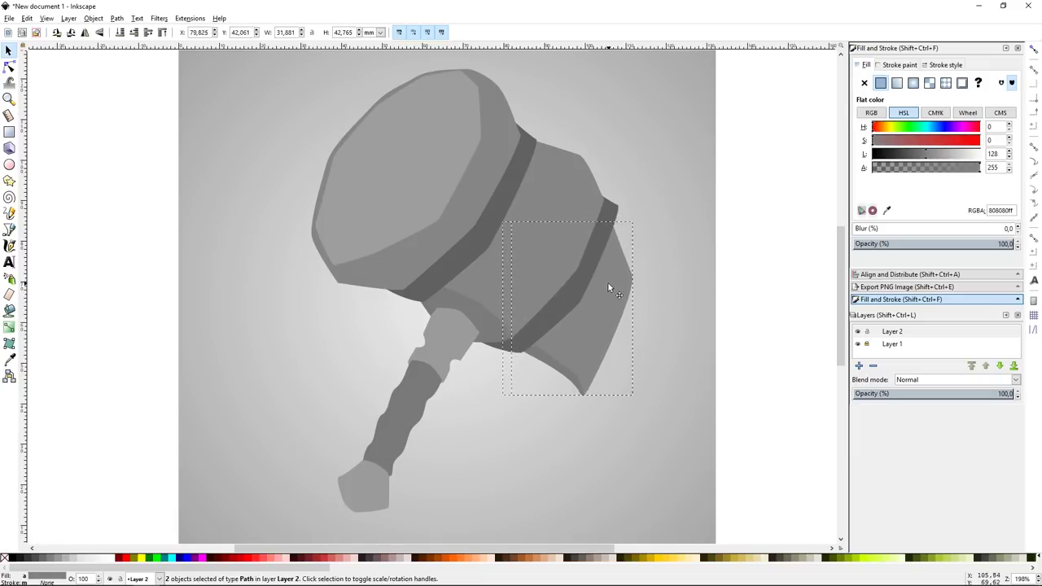
pyautogui.keyDown('shift'); pyautogui.click(608, 282); pyautogui.keyUp('shift')
pyautogui.press('Escape')
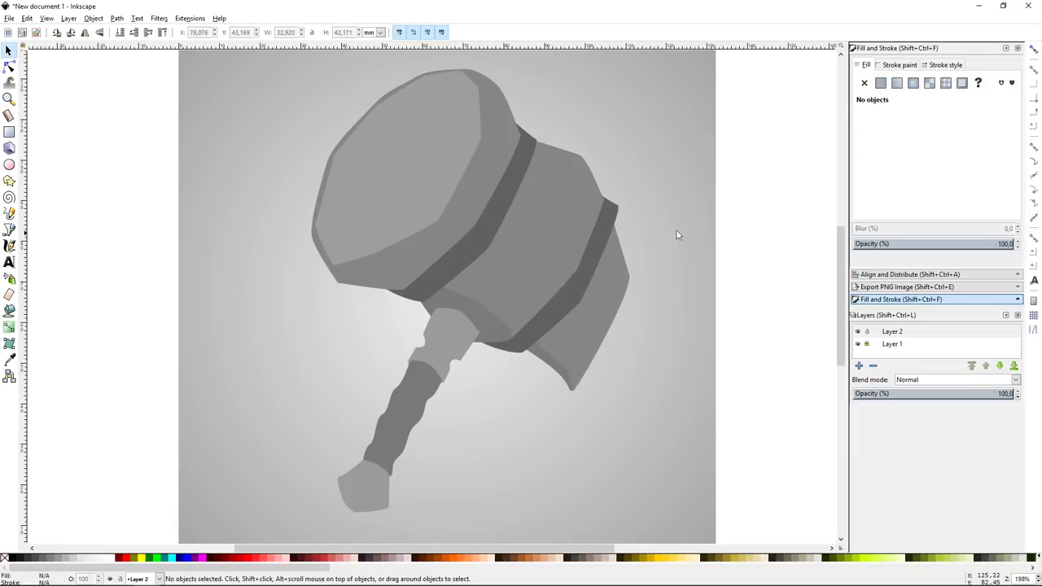
# Step: Pull a dark band node down and left to narrow the rim band, then select the head faces
pyautogui.press('n')
pyautogui.click(621, 205)
pyautogui.moveTo(621, 205); pyautogui.dragTo(614, 215)
pyautogui.press('s')
pyautogui.press('Escape')
pyautogui.click(569, 342)
pyautogui.click(776, 308)
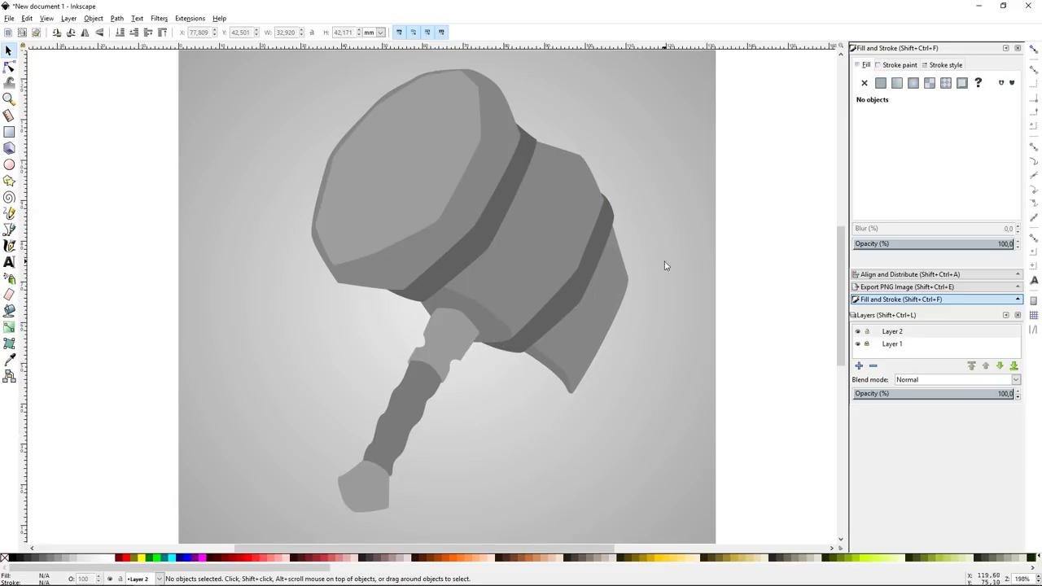
pyautogui.click(466, 199)
# Step: Tint the three main hammer head faces bluish grey
pyautogui.press('Escape')
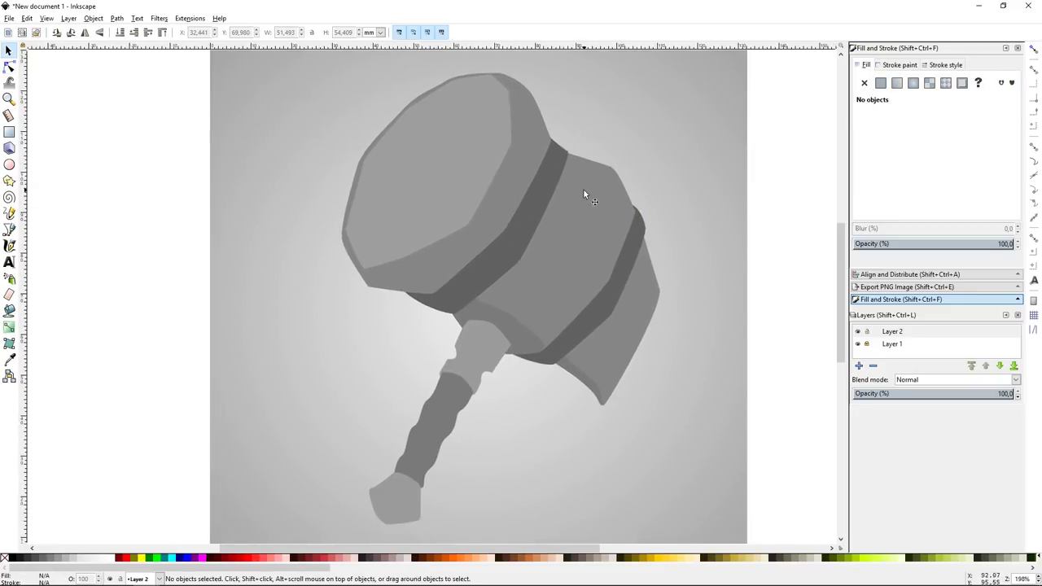
pyautogui.click(586, 200)
pyautogui.keyDown('shift'); pyautogui.click(591, 223); pyautogui.keyUp('shift')
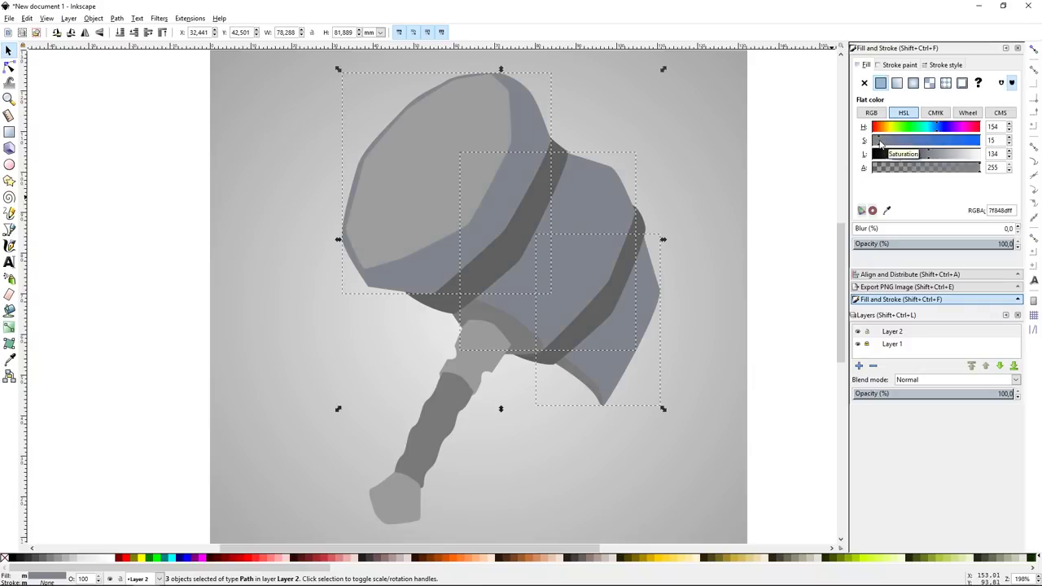
pyautogui.press('d')
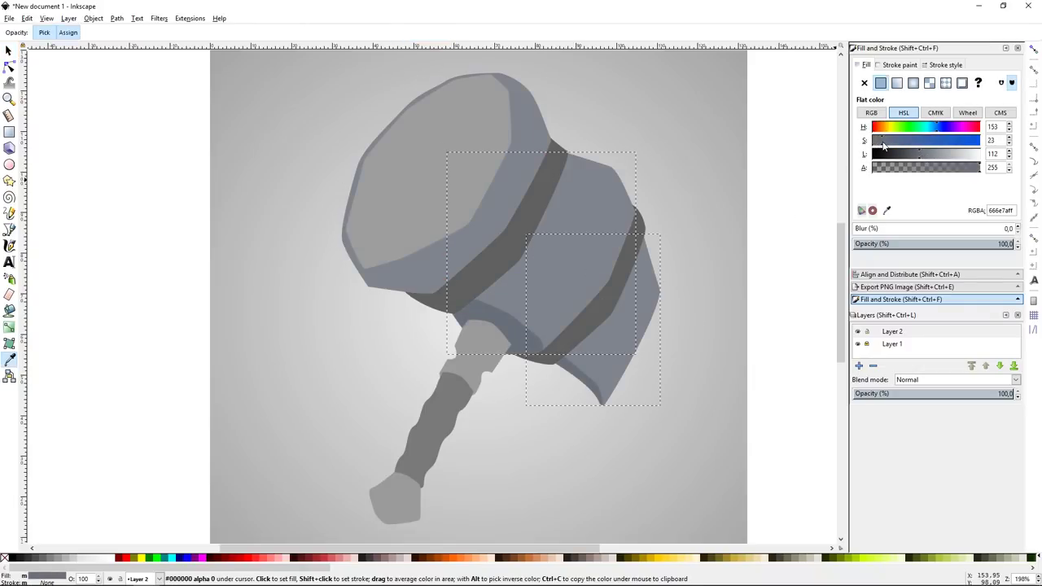
pyautogui.press('s')
pyautogui.press('Escape')
# Step: Lighten the head's end face to a pale blue-grey
pyautogui.click(470, 169)
pyautogui.press('d')
pyautogui.click(527, 159)
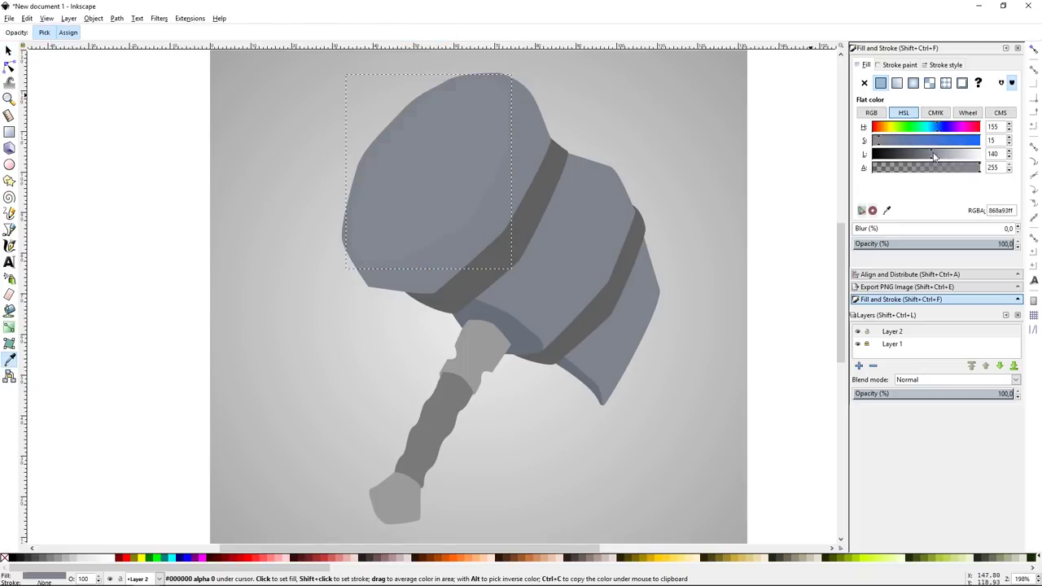
pyautogui.moveTo(933, 156); pyautogui.dragTo(937, 154)
pyautogui.click(884, 143)
pyautogui.press('s')
pyautogui.press('Escape')
pyautogui.scroll(-1, 760, 302)
pyautogui.scroll(1, 760, 302)
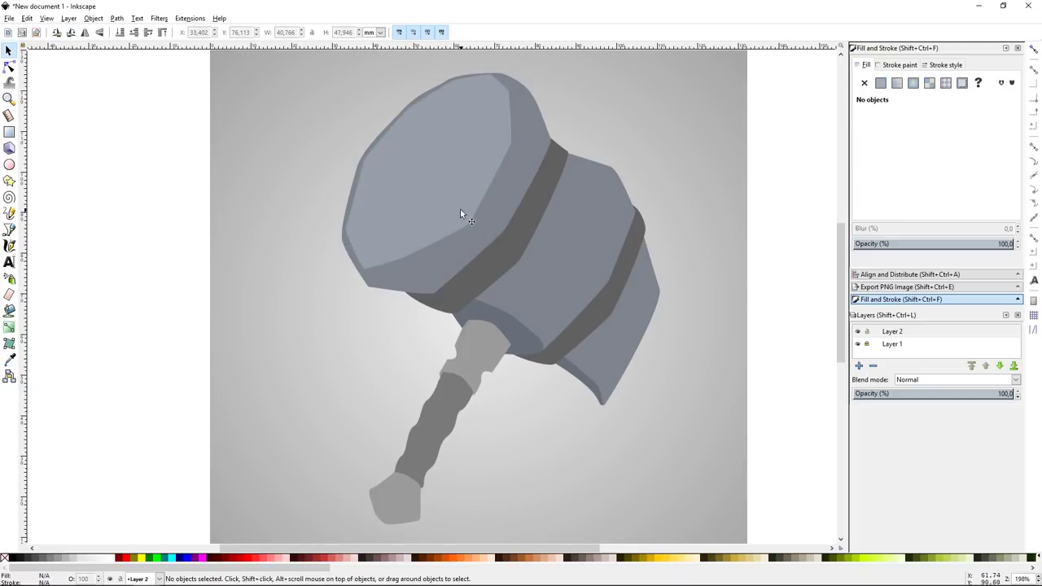
pyautogui.click(460, 210)
pyautogui.press('Escape')
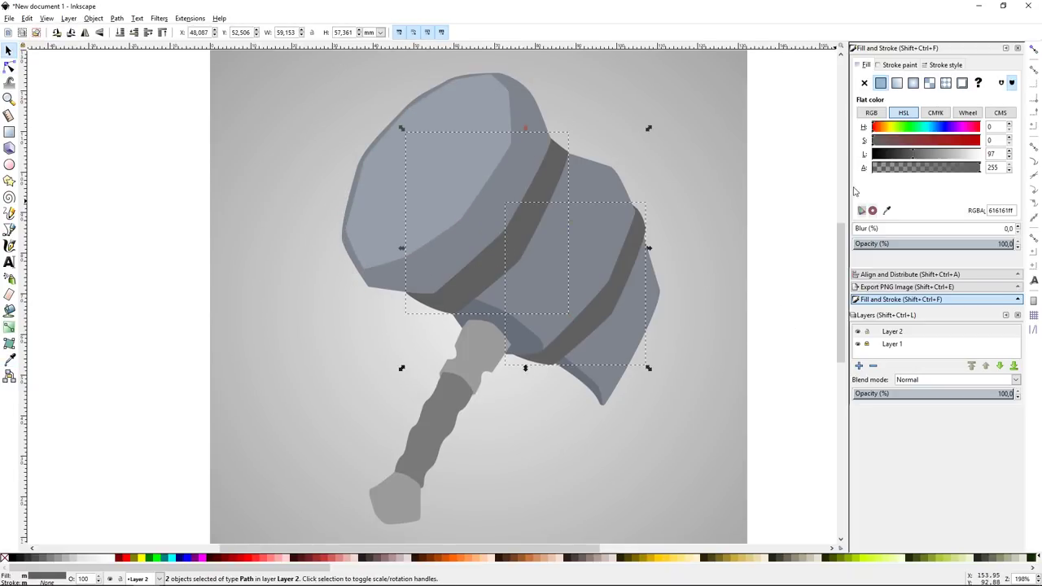
# Step: Colour the handle's grip section brown
pyautogui.scroll(-2, 635, 377)
pyautogui.click(440, 358)
pyautogui.moveTo(892, 144)
pyautogui.mouseDown()
pyautogui.moveTo(919, 141)
pyautogui.moveTo(903, 154)
pyautogui.mouseUp()
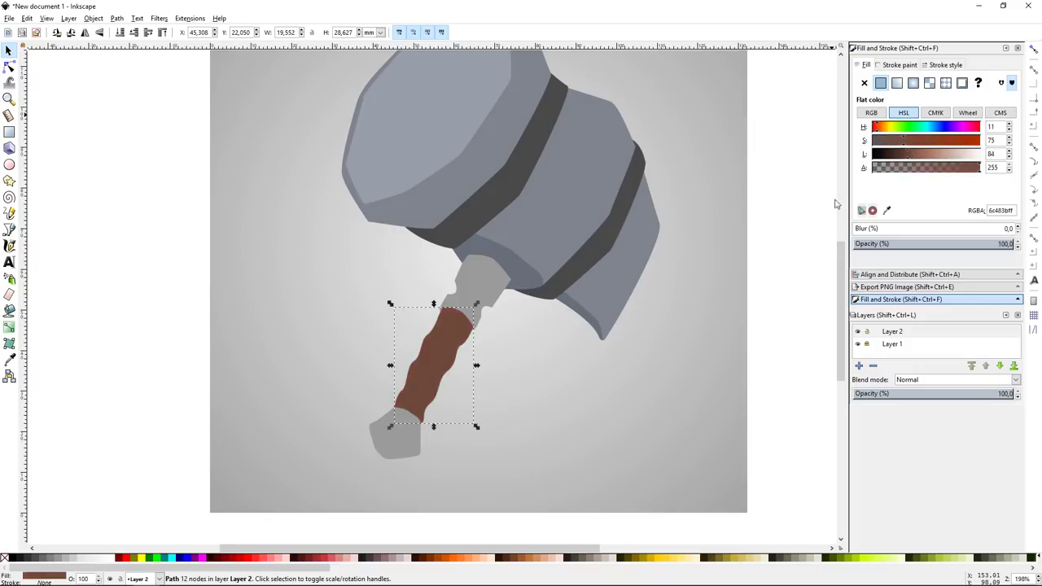
pyautogui.press('Escape')
pyautogui.scroll(3, 744, 251)
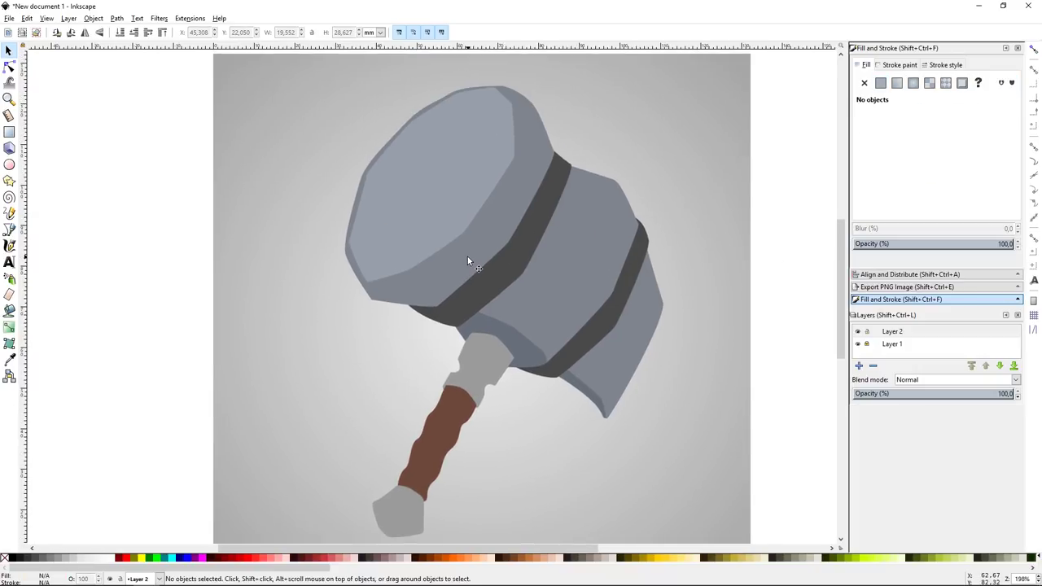
pyautogui.scroll(1, 467, 257)
pyautogui.scroll(1, 477, 259)
# Step: Draw a large four-corner facet over the end face and fill it white
pyautogui.press('b')
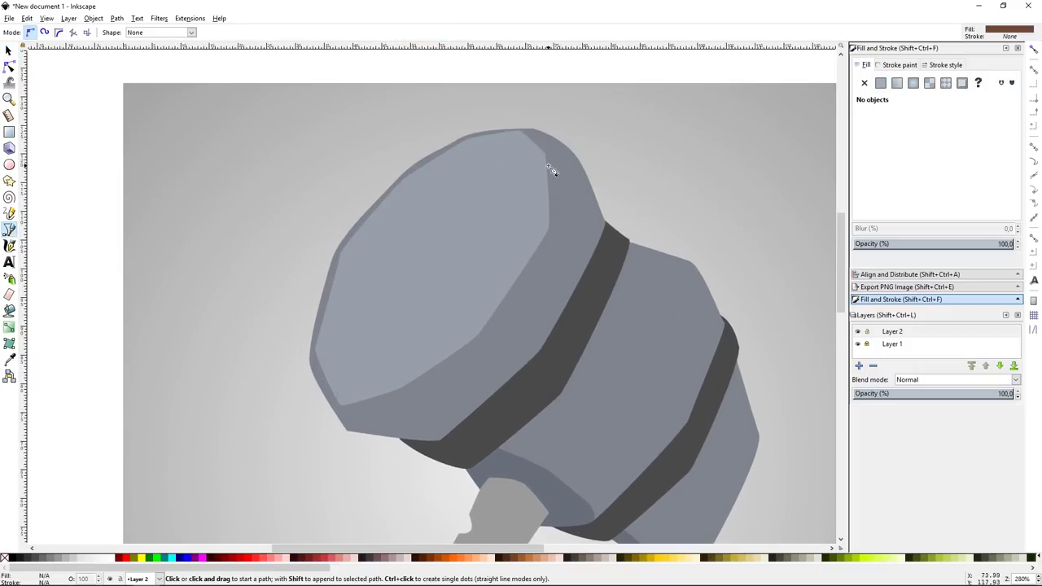
pyautogui.click(549, 151)
pyautogui.click(549, 228)
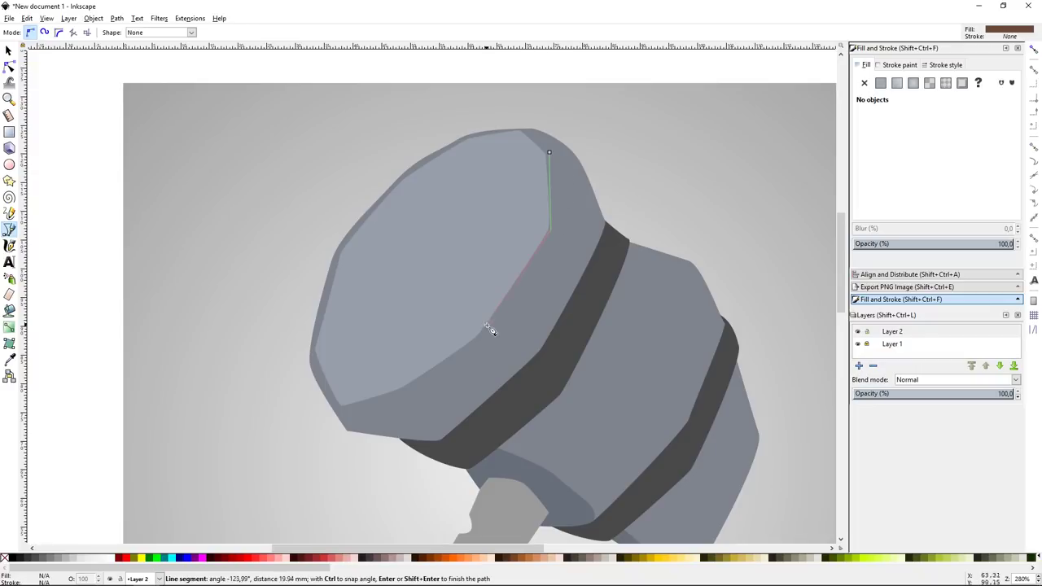
pyautogui.click(317, 352)
pyautogui.click(337, 253)
pyautogui.click(549, 151)
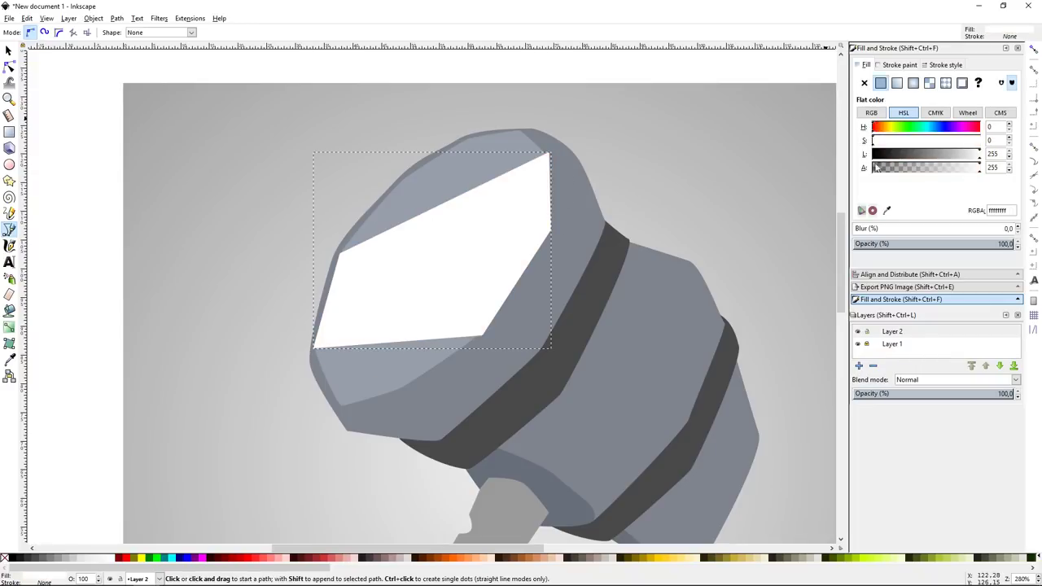
# Step: Give the white facet a linear gradient and lower its opacity to about 46
pyautogui.press('s')
pyautogui.click(897, 83)
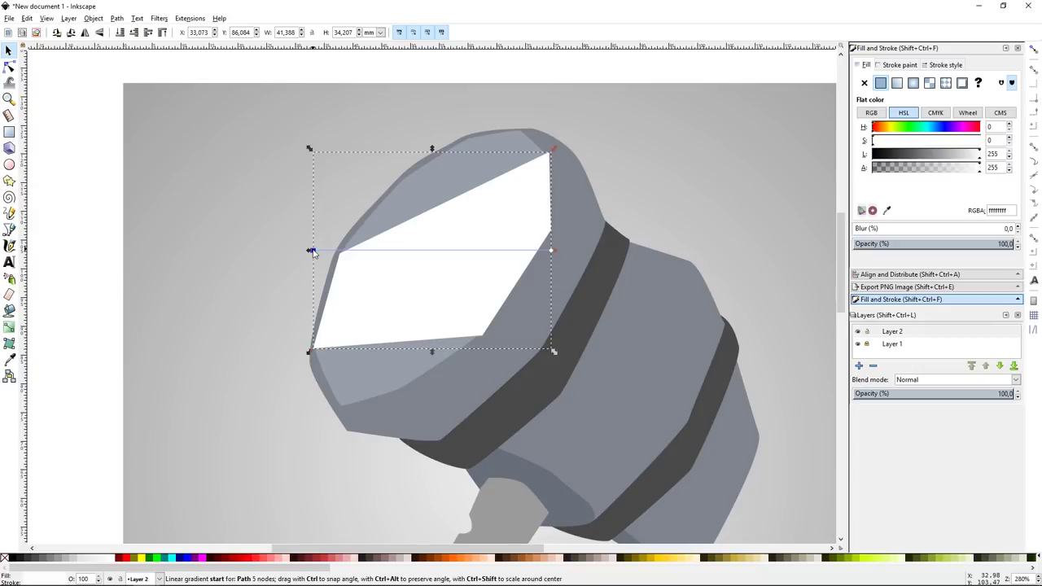
pyautogui.click(896, 82)
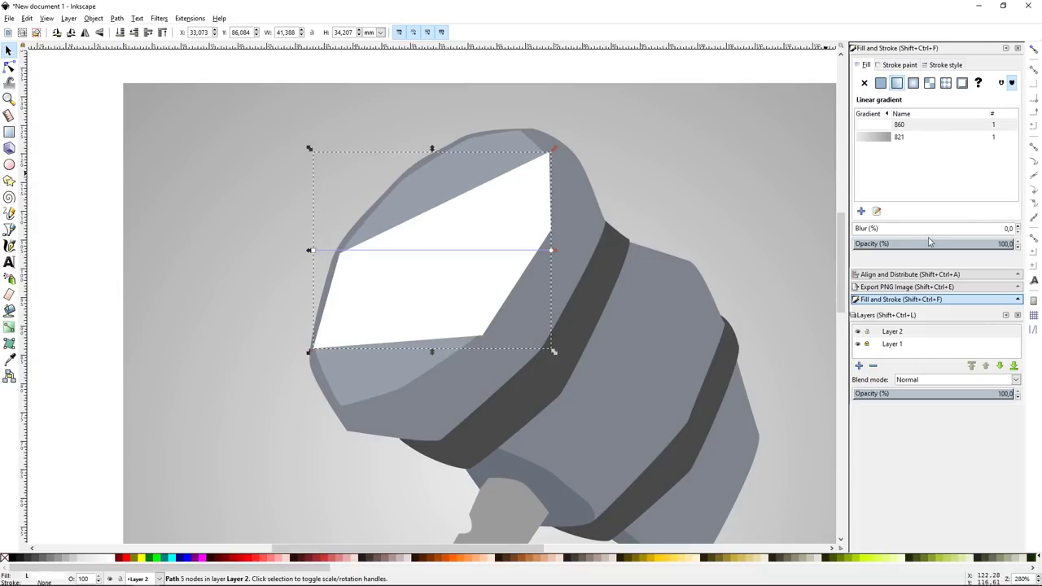
pyautogui.moveTo(931, 241); pyautogui.dragTo(926, 244)
pyautogui.press('d')
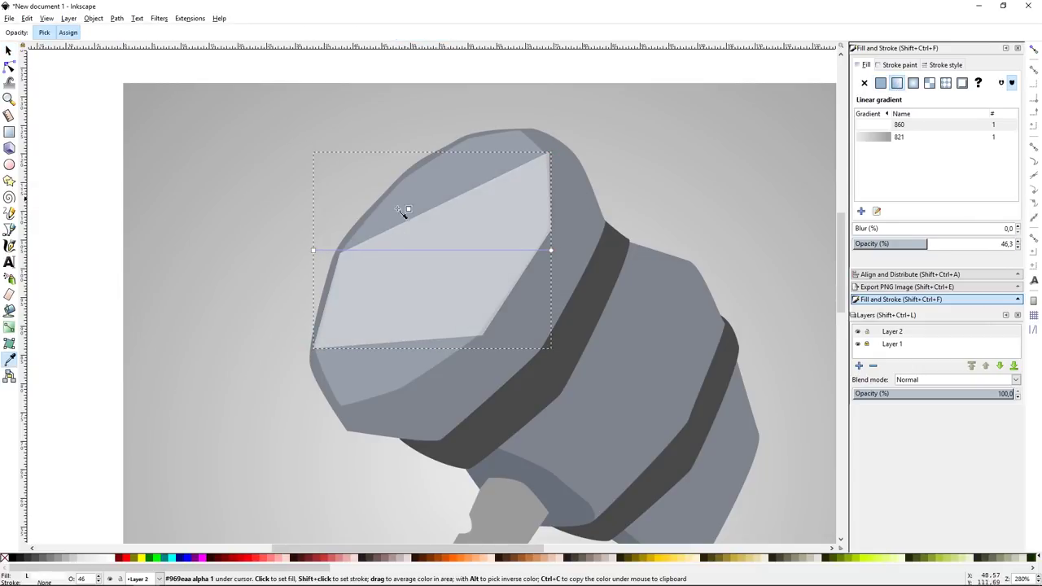
pyautogui.press('s')
pyautogui.click(664, 192)
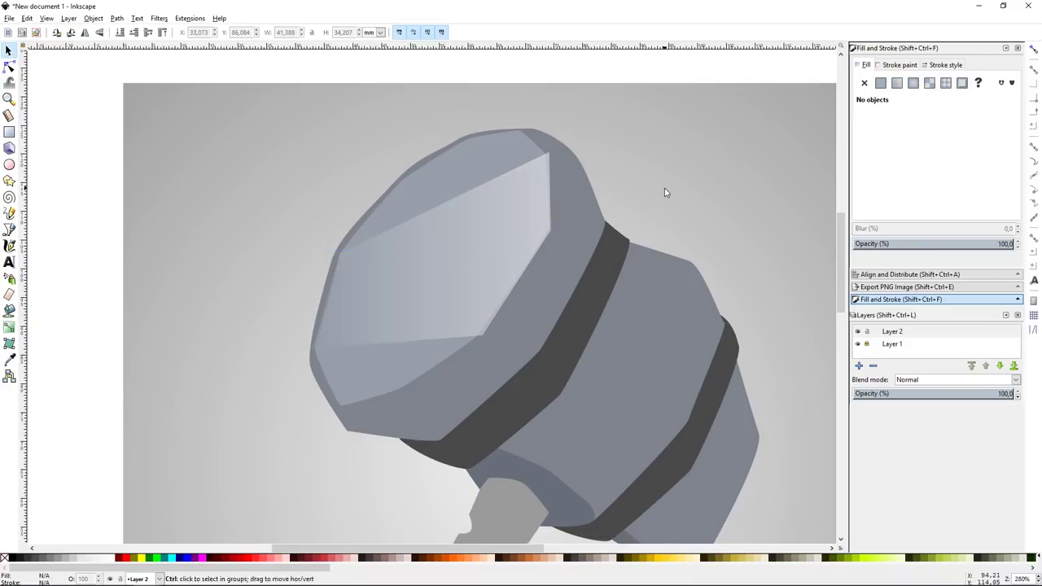
pyautogui.press('5')
pyautogui.press('`')
# Step: Draw a thin translucent streak along the end face's top edge
pyautogui.press('b')
pyautogui.click(349, 241)
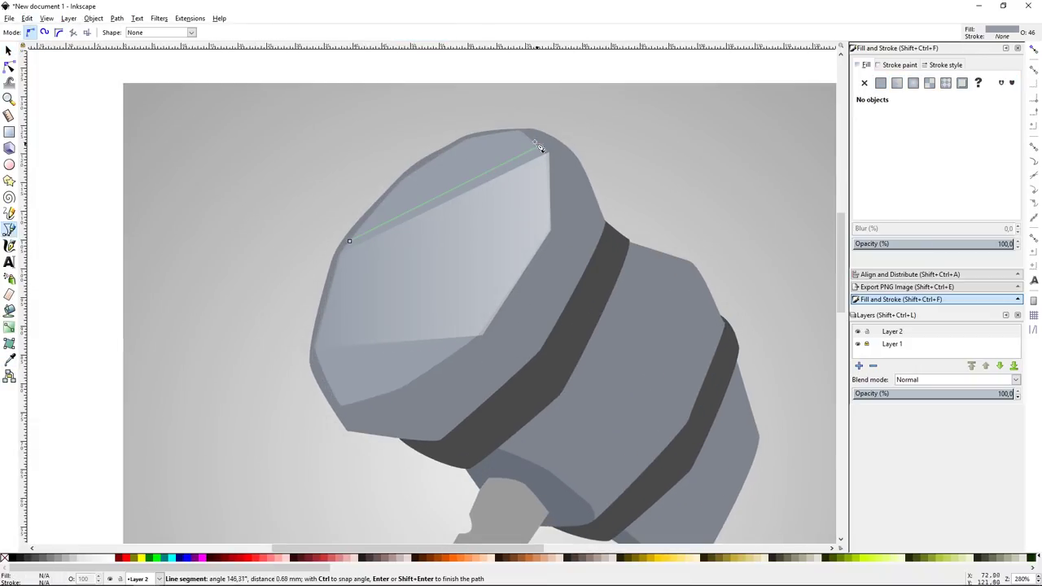
pyautogui.click(539, 147)
pyautogui.click(349, 241)
pyautogui.press('s')
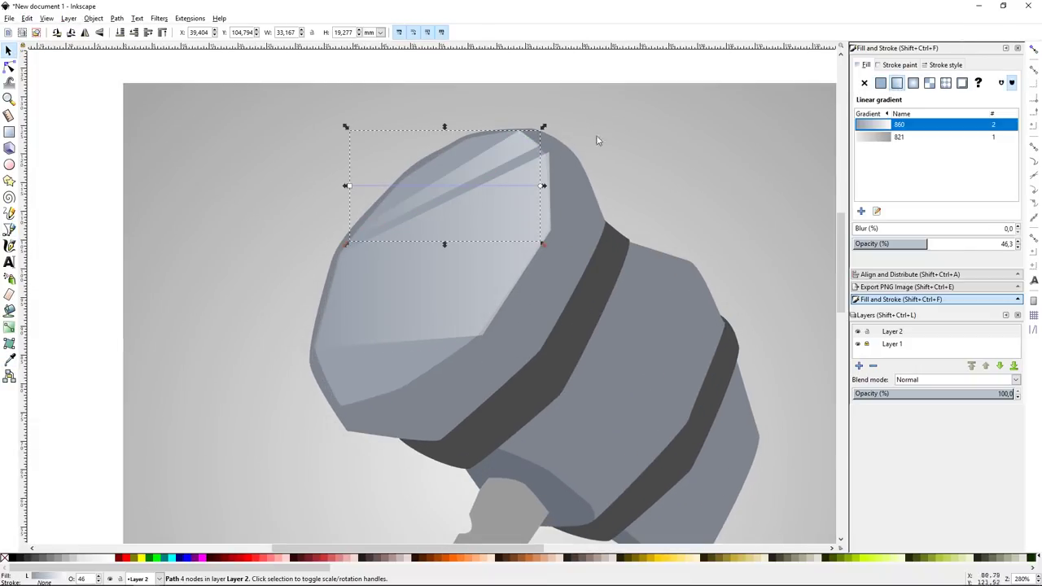
pyautogui.press('Escape')
# Step: Add a second thin streak across the upper end face
pyautogui.press('b')
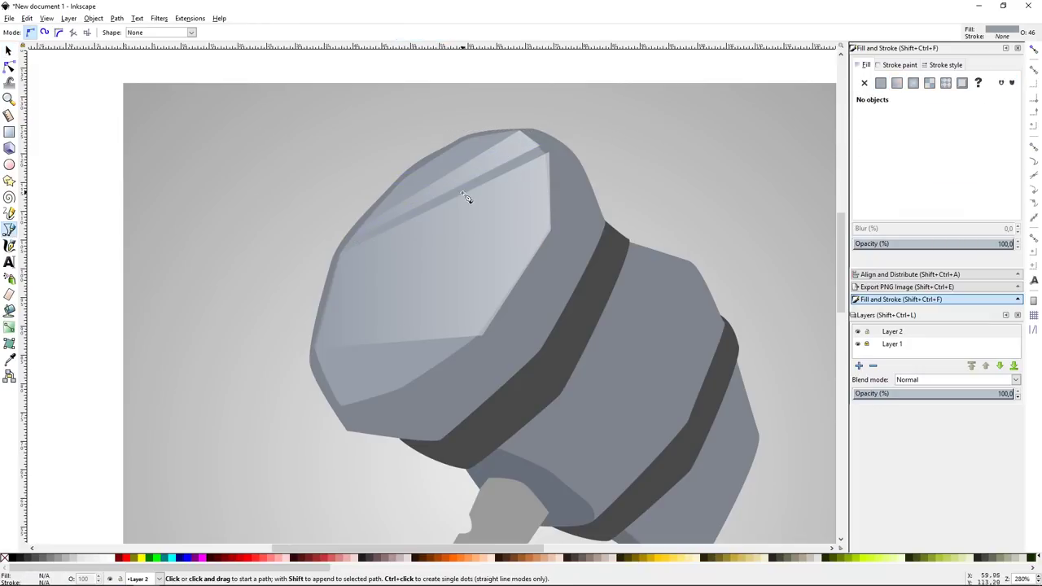
pyautogui.click(380, 206)
pyautogui.click(503, 132)
pyautogui.click(472, 143)
pyautogui.click(380, 205)
pyautogui.press('s')
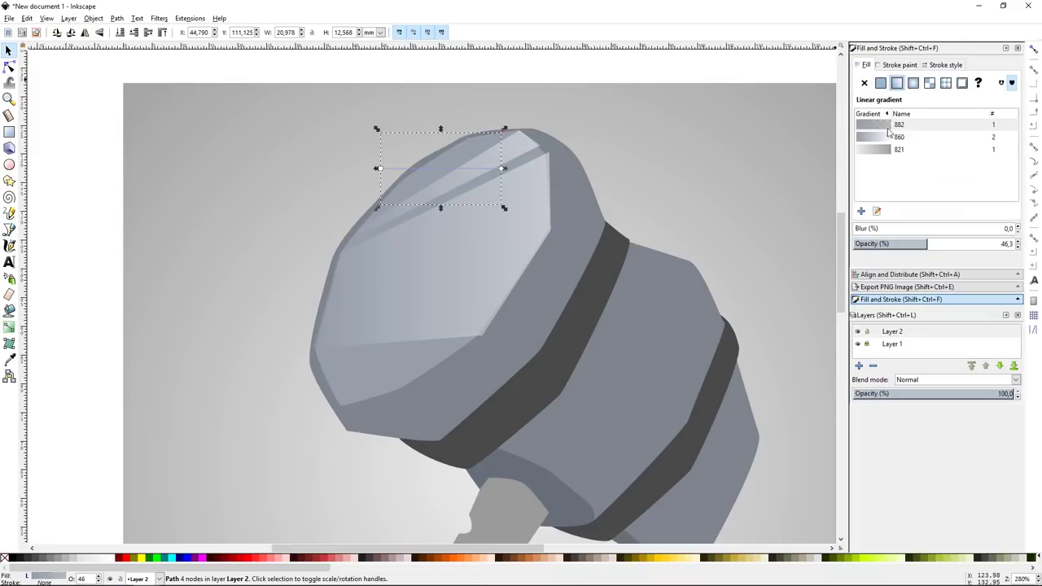
pyautogui.click(499, 154)
pyautogui.press('Escape')
# Step: Draw a streak across the lower facet and give it the shared light gradient
pyautogui.press('b')
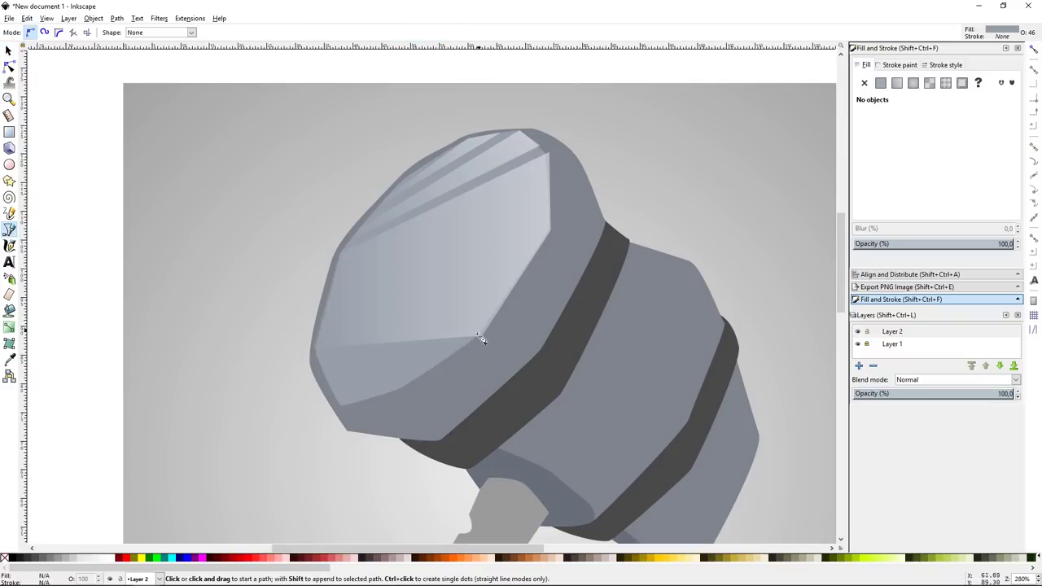
pyautogui.click(448, 358)
pyautogui.click(365, 402)
pyautogui.click(316, 379)
pyautogui.press('Return')
pyautogui.press('s')
pyautogui.click(896, 82)
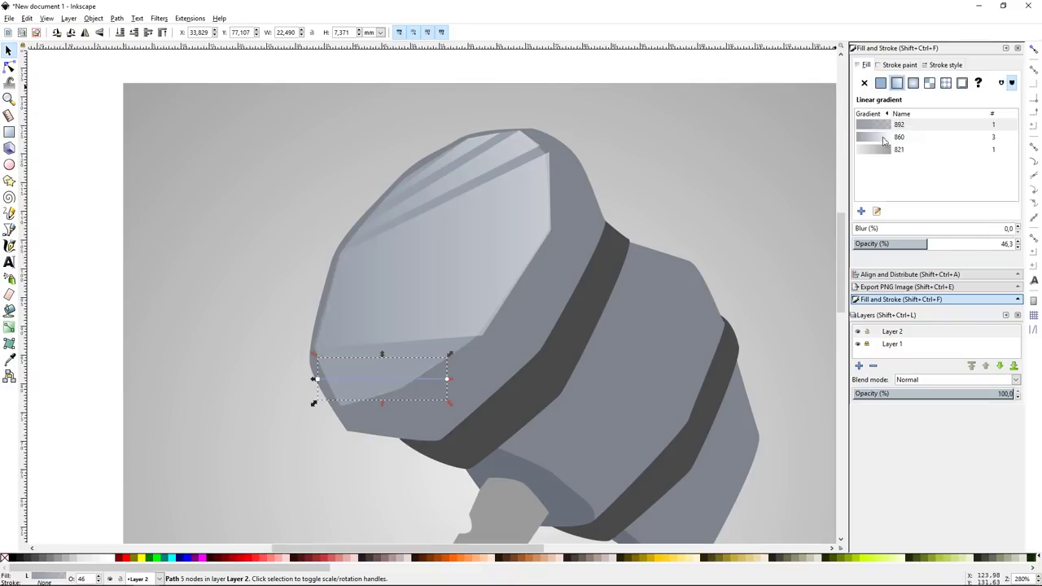
pyautogui.click(884, 140)
pyautogui.press('Escape')
# Step: Check the whole page, then return to the head close-up to review the shading facets
pyautogui.press('5')
pyautogui.press('`')
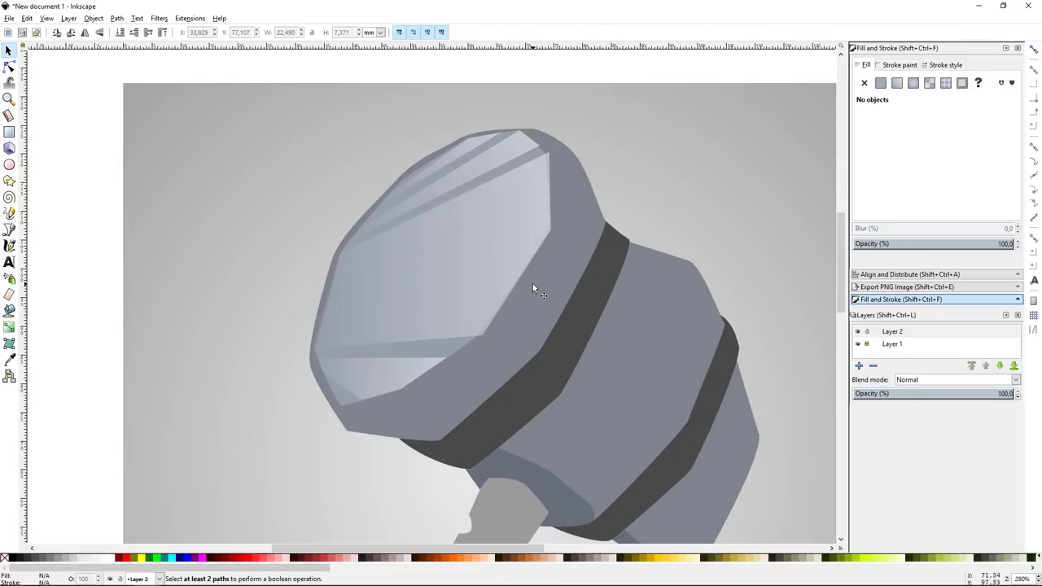
pyautogui.click(532, 289)
pyautogui.click(635, 155)
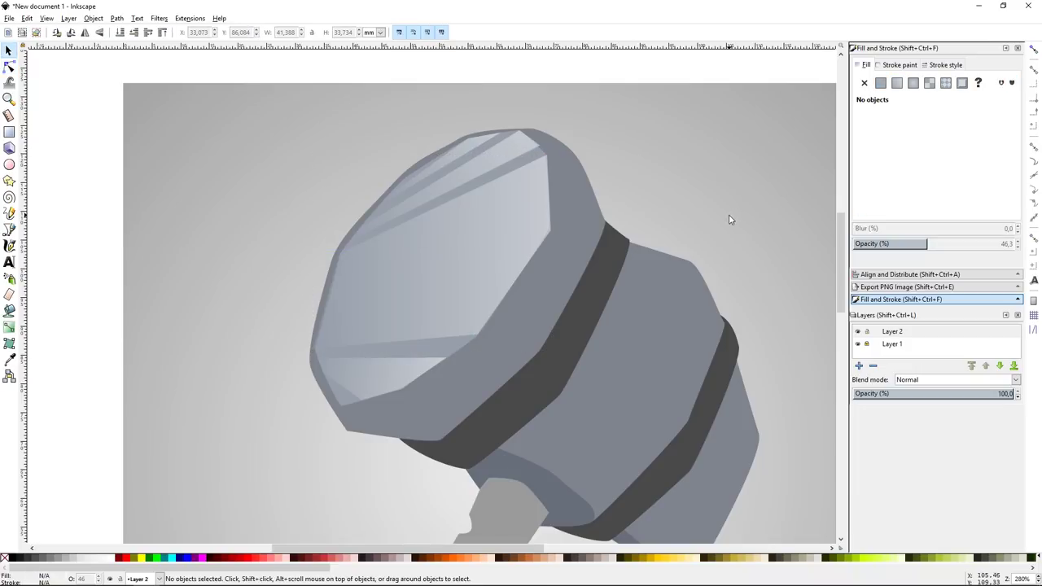
# Step: Draw a white rim highlight shape tracing the end face's right and lower edges
pyautogui.press('b')
pyautogui.click(522, 134)
pyautogui.click(546, 153)
pyautogui.click(549, 232)
pyautogui.click(480, 334)
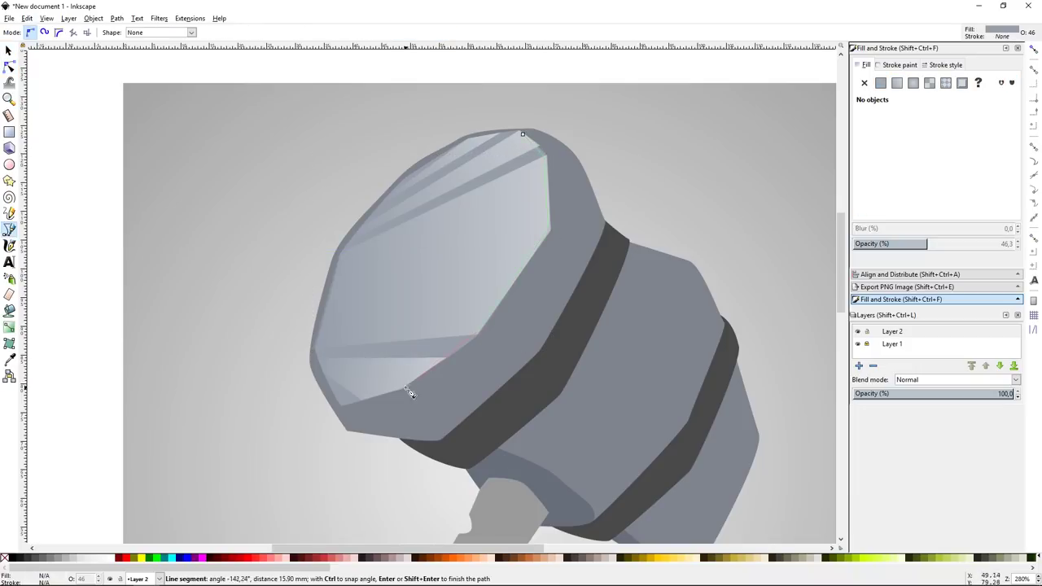
pyautogui.click(409, 392)
pyautogui.click(523, 134)
pyautogui.press('s')
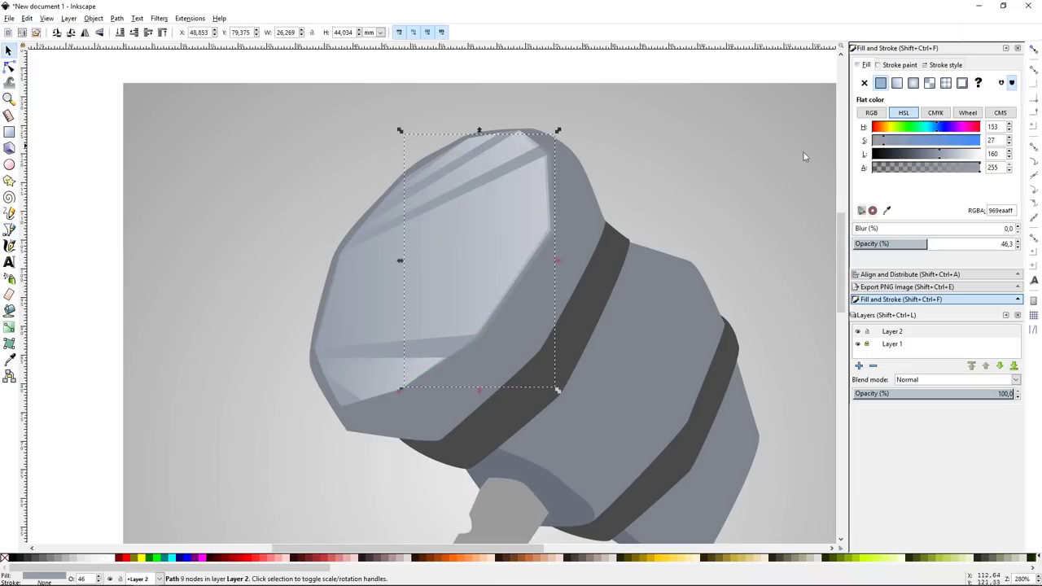
pyautogui.write('100')
pyautogui.click(714, 160)
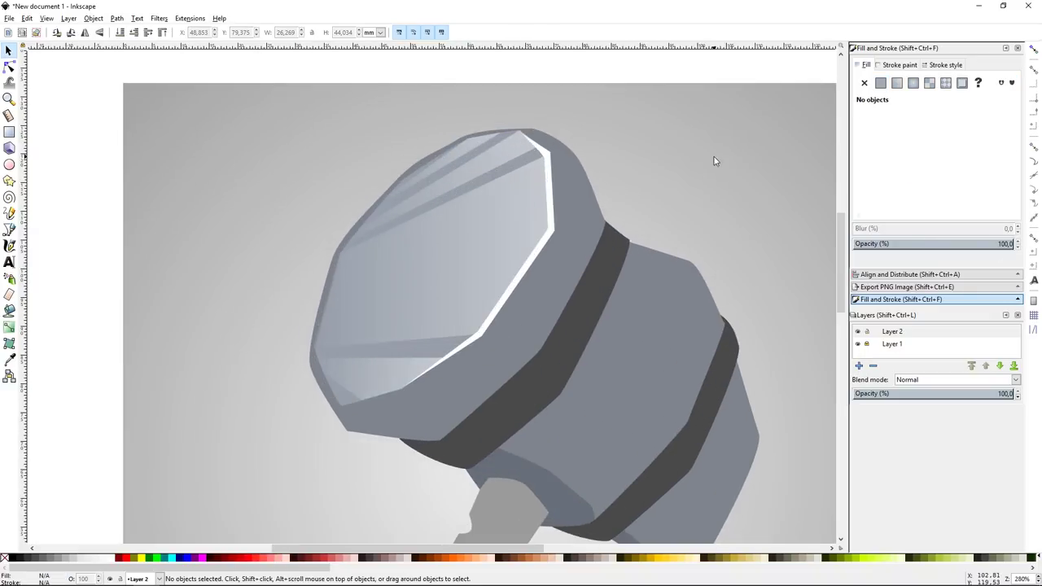
# Step: Apply a linear gradient to the rim and reposition its handles so it fades out
pyautogui.hotkey('ctrl', 'a')
pyautogui.click(896, 82)
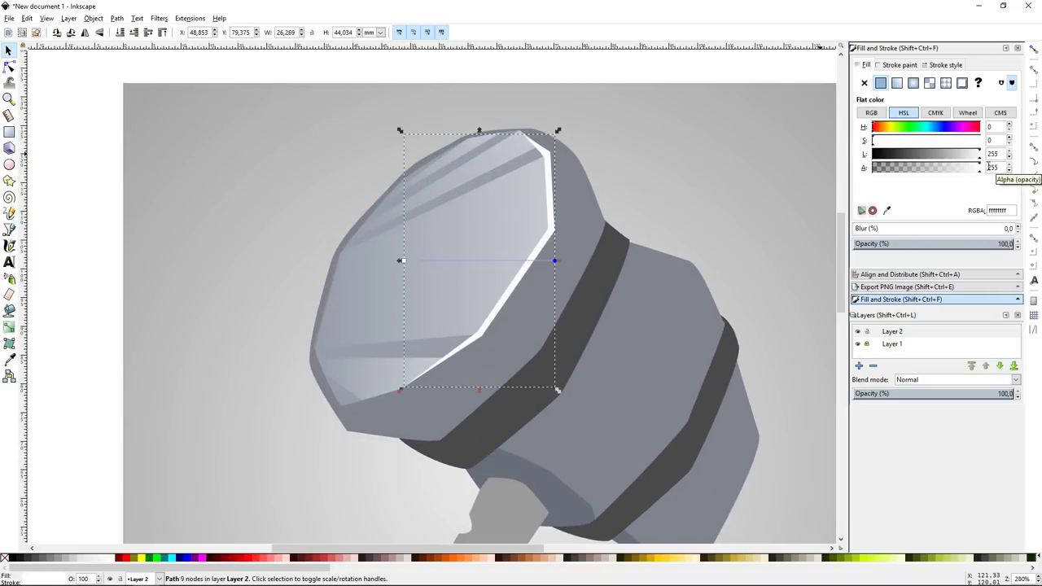
pyautogui.click(897, 82)
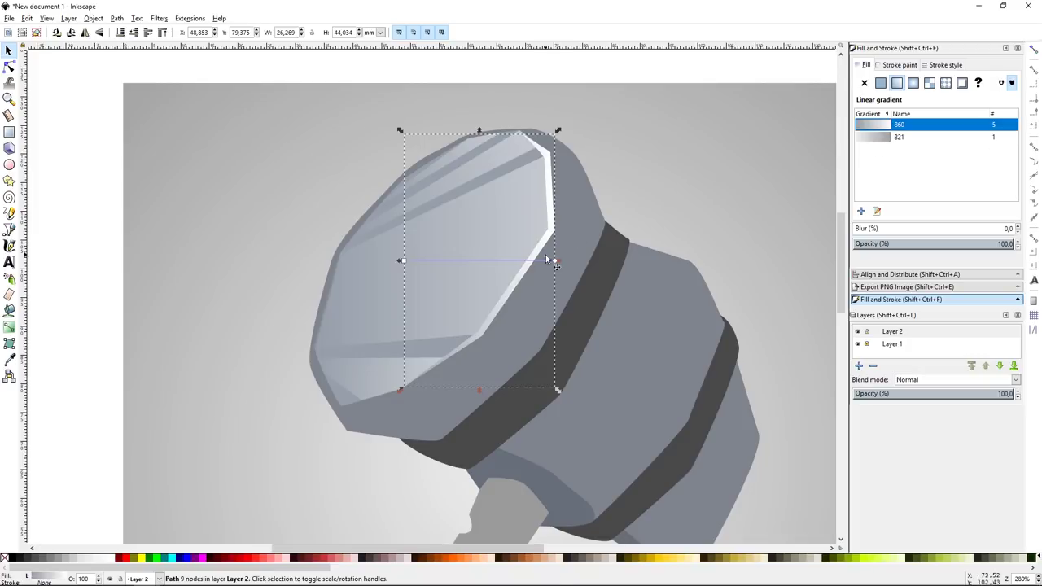
pyautogui.moveTo(555, 260); pyautogui.dragTo(555, 231)
pyautogui.moveTo(403, 261); pyautogui.dragTo(476, 210)
pyautogui.click(703, 179)
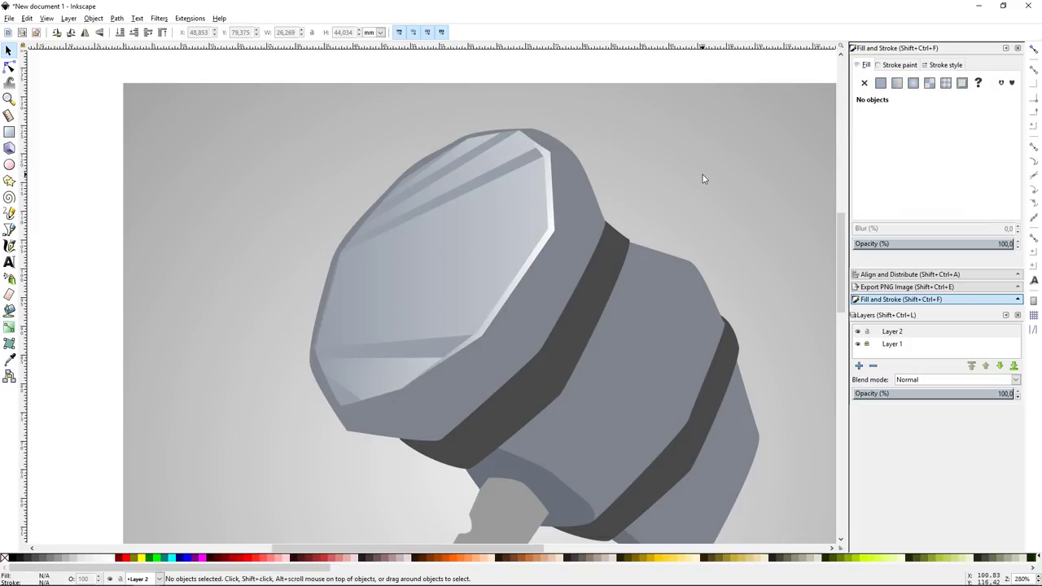
# Step: Draw a shading shape along the head's lower rim, filled black at 20% opacity
pyautogui.press('b')
pyautogui.scroll(-1, 617, 215)
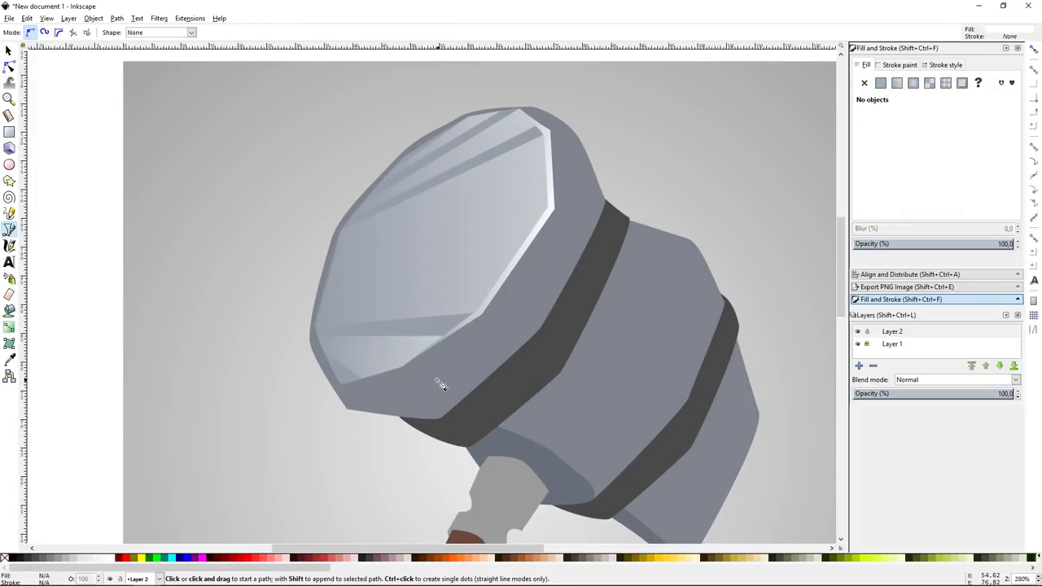
pyautogui.click(313, 330)
pyautogui.click(341, 383)
pyautogui.click(402, 368)
pyautogui.click(451, 405)
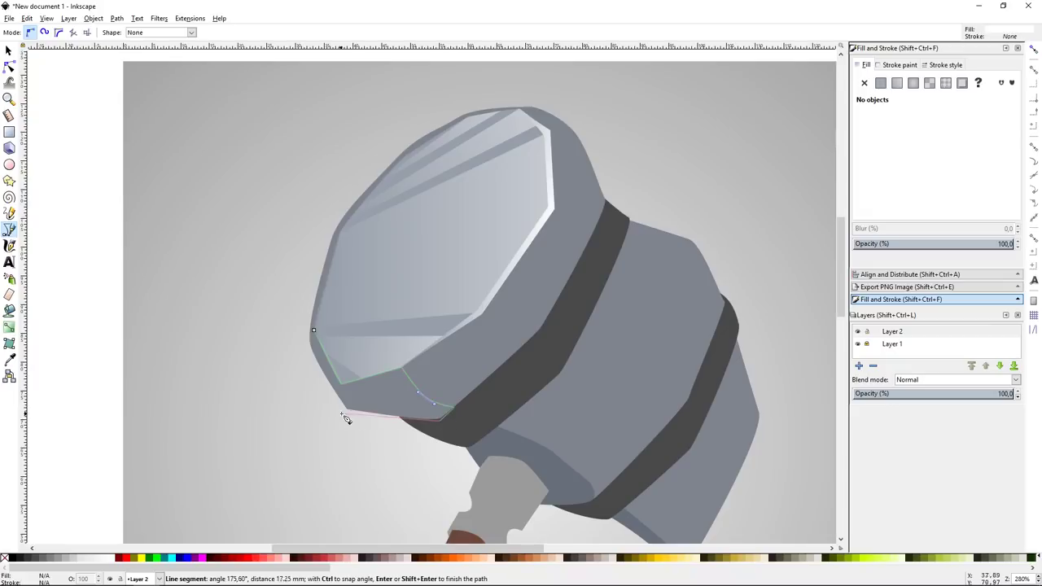
pyautogui.moveTo(352, 412); pyautogui.dragTo(334, 406)
pyautogui.moveTo(313, 330); pyautogui.dragTo(321, 327)
pyautogui.click(873, 154)
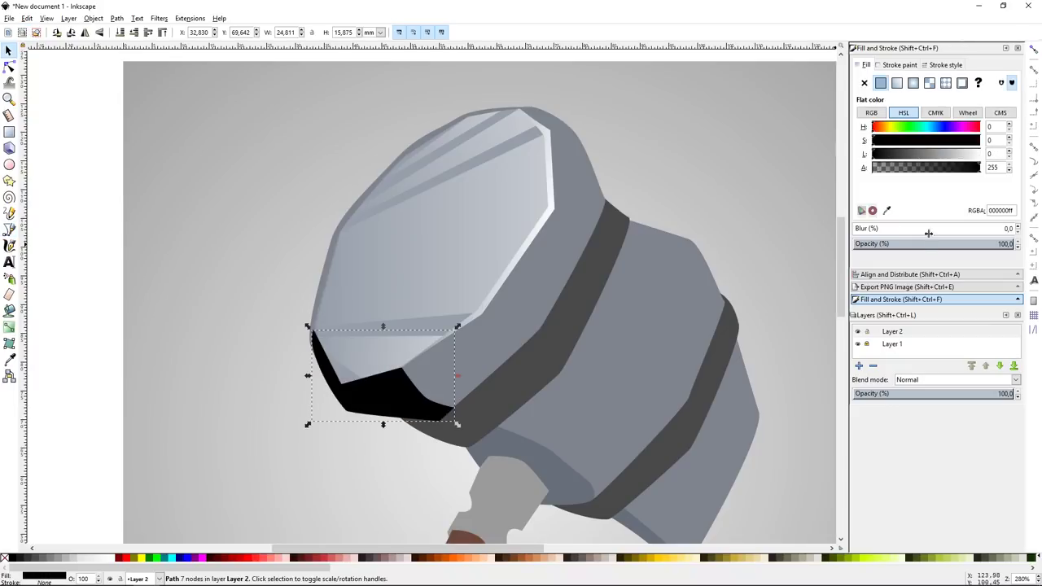
pyautogui.moveTo(924, 244); pyautogui.dragTo(889, 245)
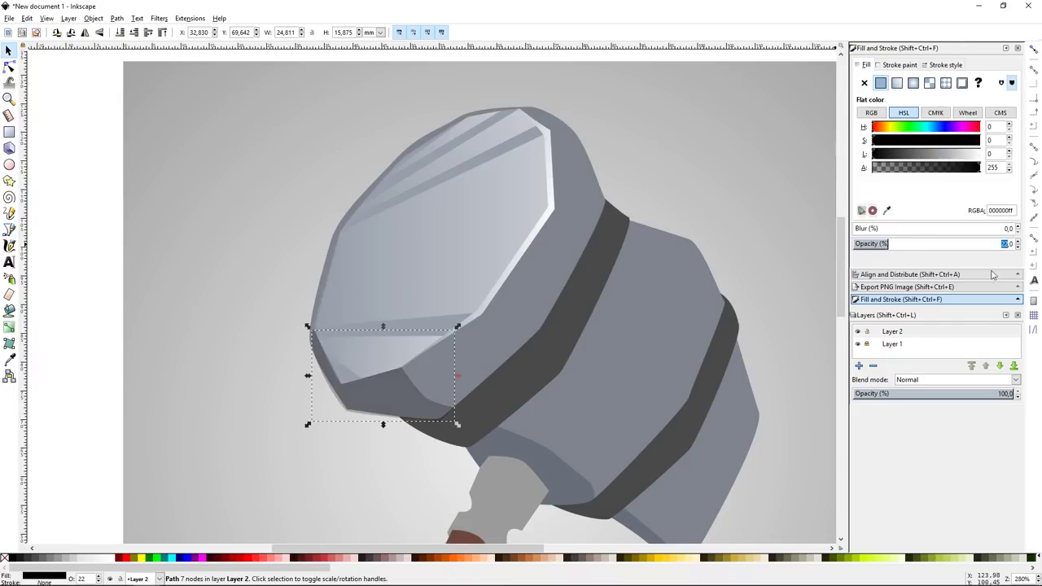
pyautogui.press('Escape')
# Step: Draw a second shading shape along the head's upper-right rim
pyautogui.scroll(-3, 712, 193)
pyautogui.scroll(3, 588, 253)
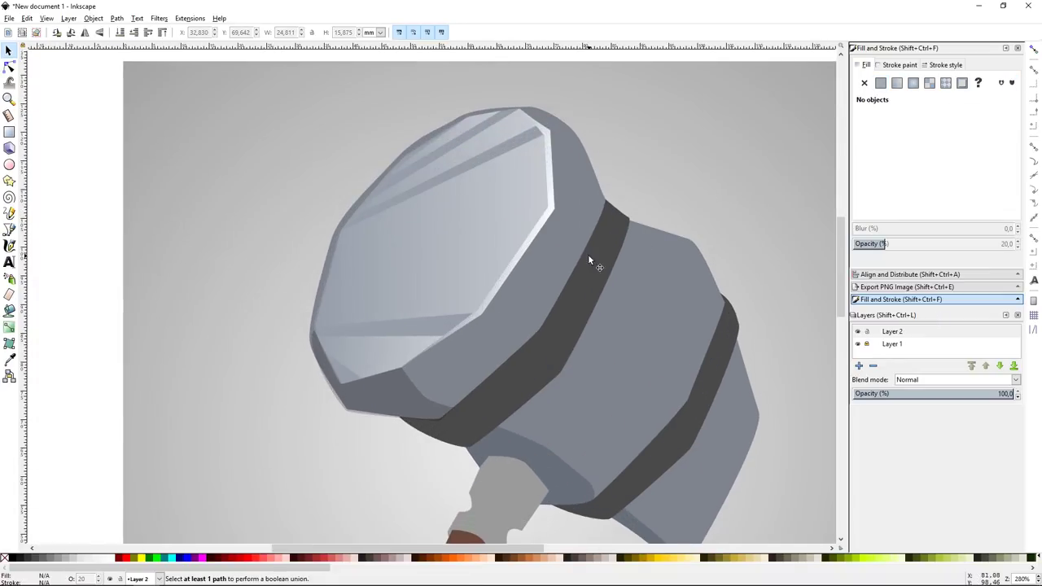
pyautogui.press('b')
pyautogui.click(519, 150)
pyautogui.moveTo(576, 180); pyautogui.dragTo(590, 200)
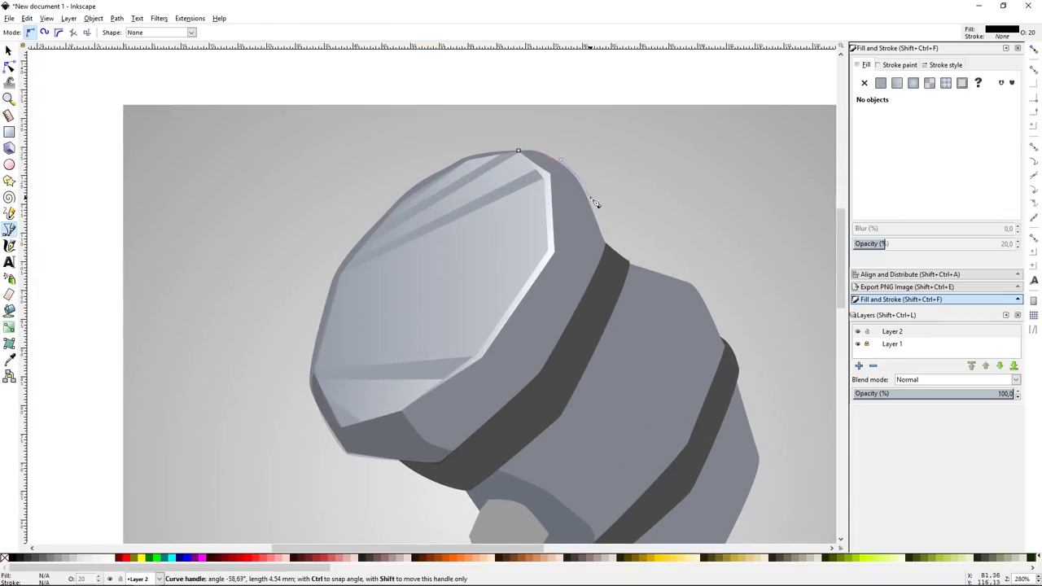
pyautogui.click(606, 245)
pyautogui.click(599, 271)
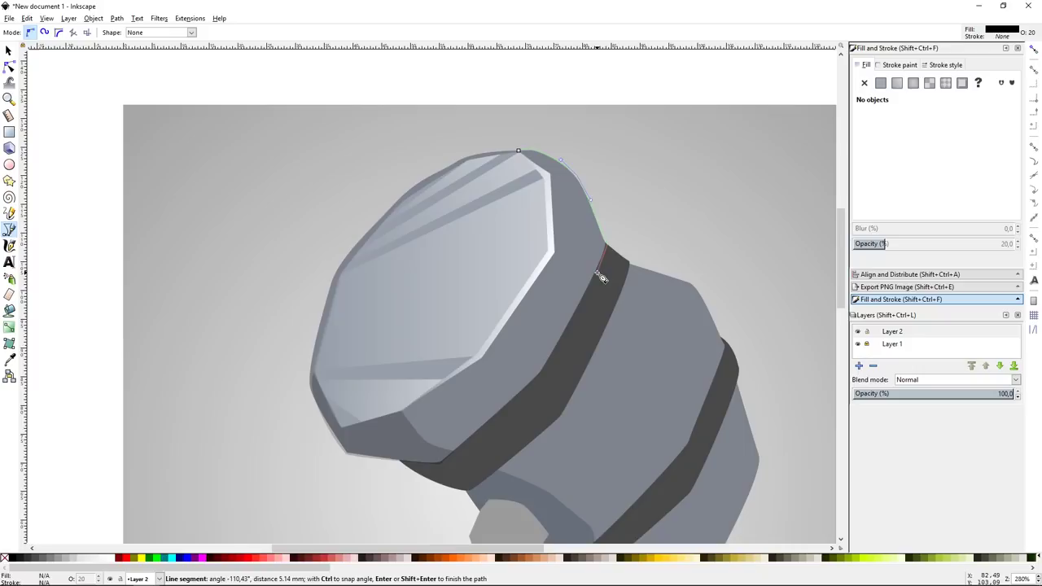
pyautogui.click(557, 255)
pyautogui.click(519, 150)
# Step: Give both upper and lower rim shading shapes a dark blue colour
pyautogui.press('s')
pyautogui.click(663, 248)
pyautogui.click(569, 203)
pyautogui.keyDown('shift'); pyautogui.click(383, 415); pyautogui.keyUp('shift')
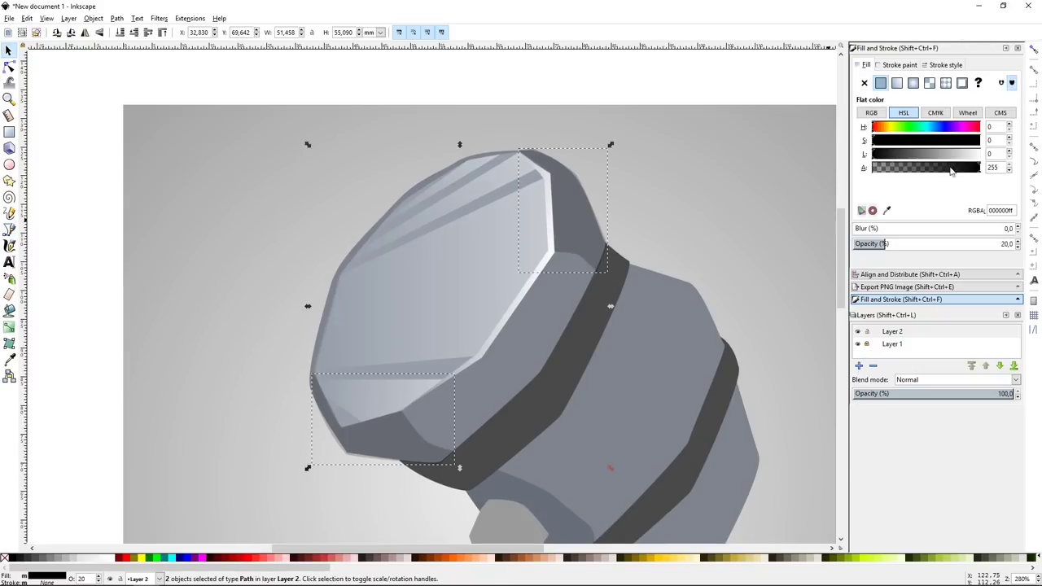
pyautogui.moveTo(901, 154); pyautogui.dragTo(944, 154)
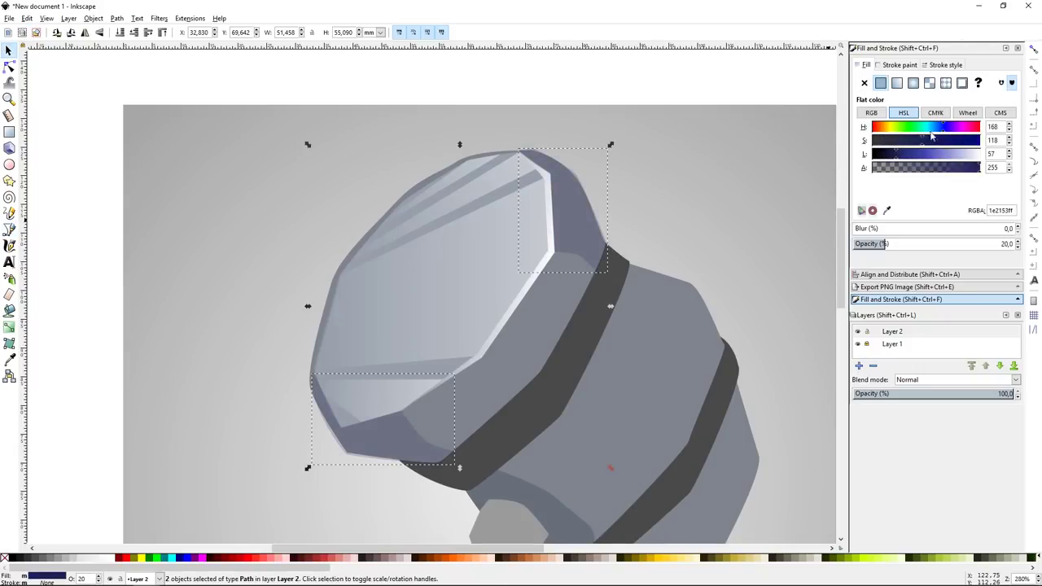
pyautogui.click(769, 89)
pyautogui.press('-')
pyautogui.press('-')
pyautogui.press('+')
pyautogui.press('+')
pyautogui.scroll(-2, 626, 231)
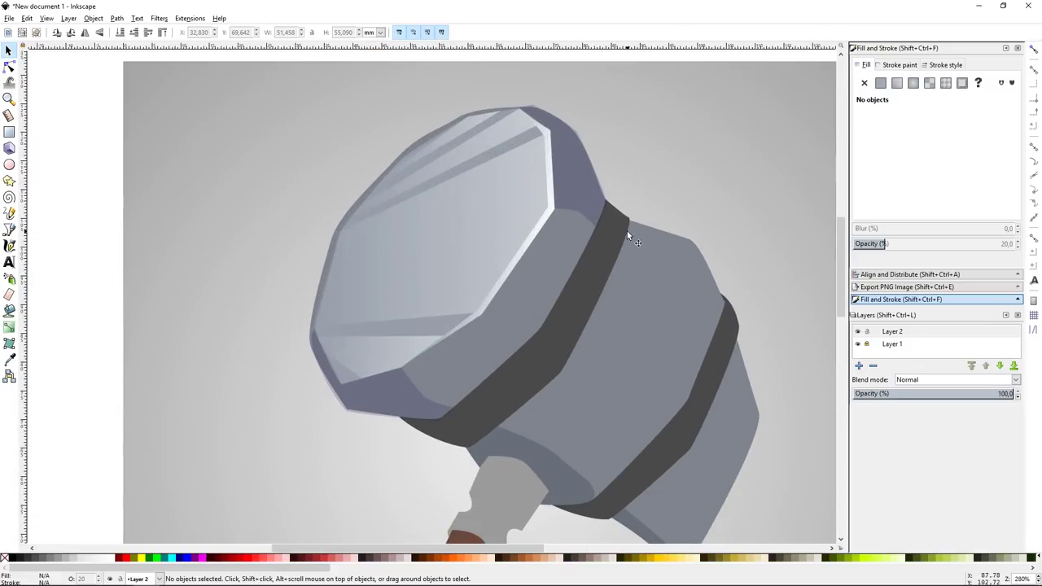
# Step: Nudge a node on the second dark band to adjust its outline
pyautogui.press('n')
pyautogui.click(565, 375)
pyautogui.moveTo(566, 356); pyautogui.dragTo(548, 368)
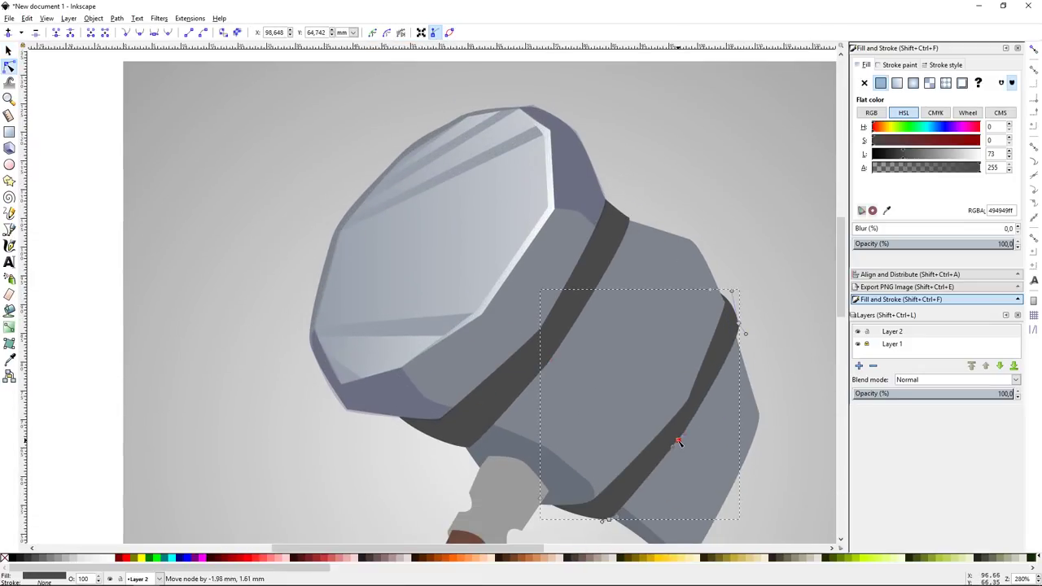
pyautogui.press('s')
pyautogui.press('Escape')
pyautogui.scroll(-1, 693, 244)
# Step: Draw a third shading shape tracing the head face's edge up to the top
pyautogui.press('b')
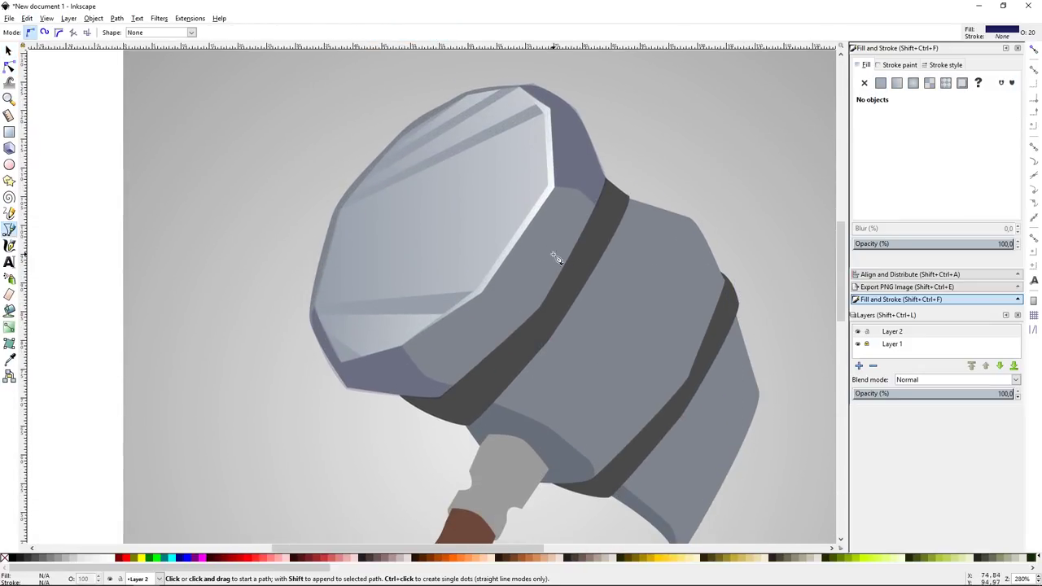
pyautogui.click(342, 364)
pyautogui.click(480, 293)
pyautogui.click(554, 189)
pyautogui.click(547, 110)
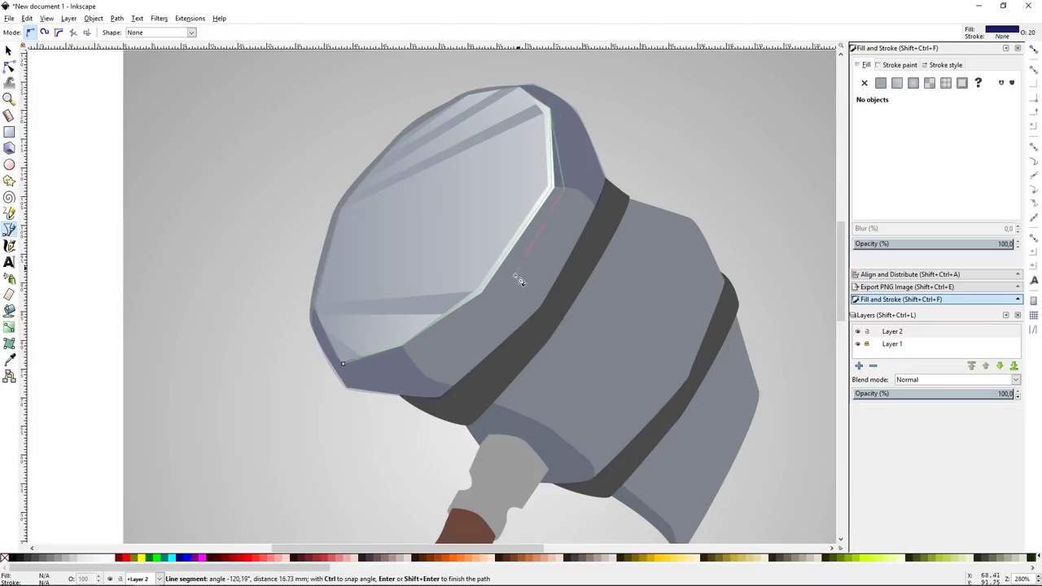
pyautogui.moveTo(516, 279); pyautogui.dragTo(464, 320)
pyautogui.press('Return')
pyautogui.press('s')
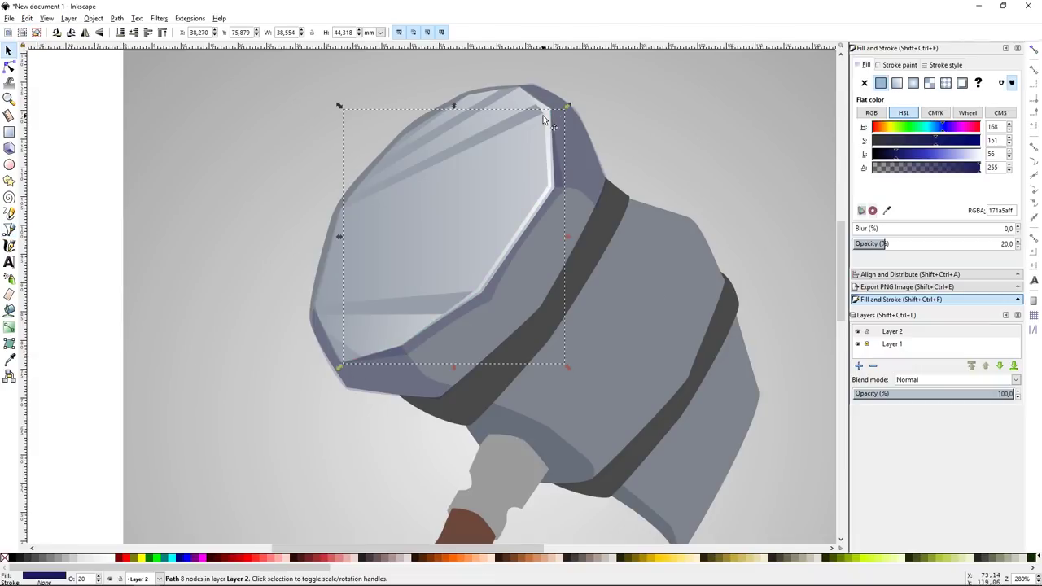
pyautogui.keyDown('alt'); pyautogui.click(544, 119); pyautogui.keyUp('alt')
pyautogui.press('Escape')
# Step: Darken the blue of all three rim shading shapes together
pyautogui.press('5')
pyautogui.press('+')
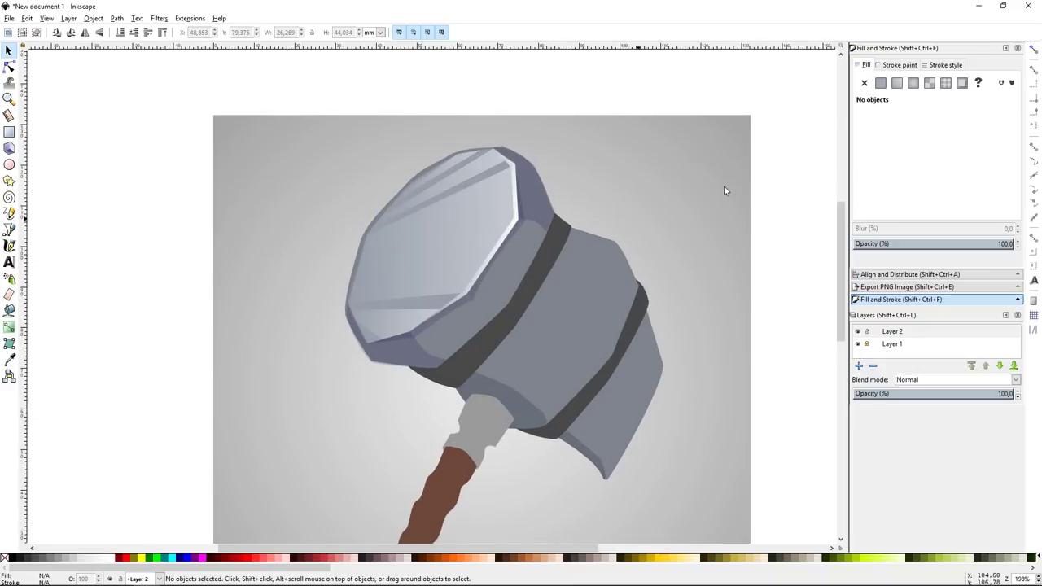
pyautogui.hotkey('ctrl', 'a')
pyautogui.moveTo(895, 155); pyautogui.dragTo(887, 156)
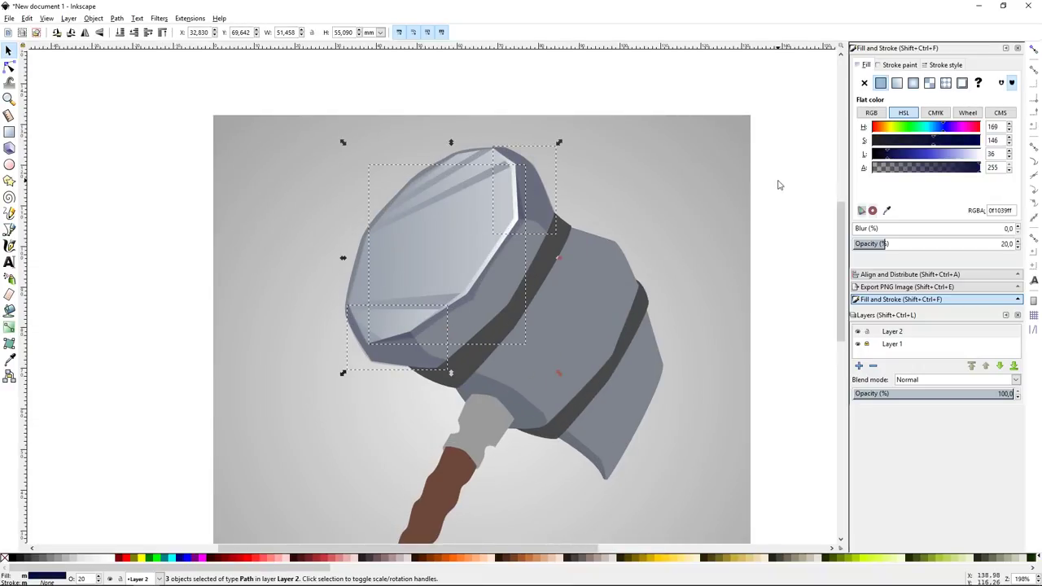
pyautogui.press('Escape')
pyautogui.press('+')
pyautogui.scroll(-1, 633, 251)
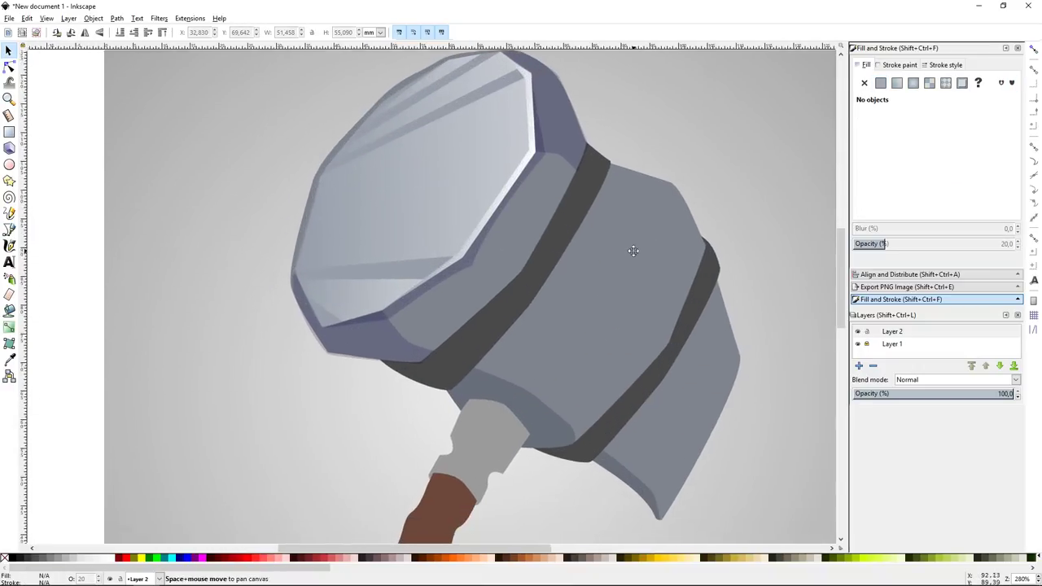
pyautogui.press('b')
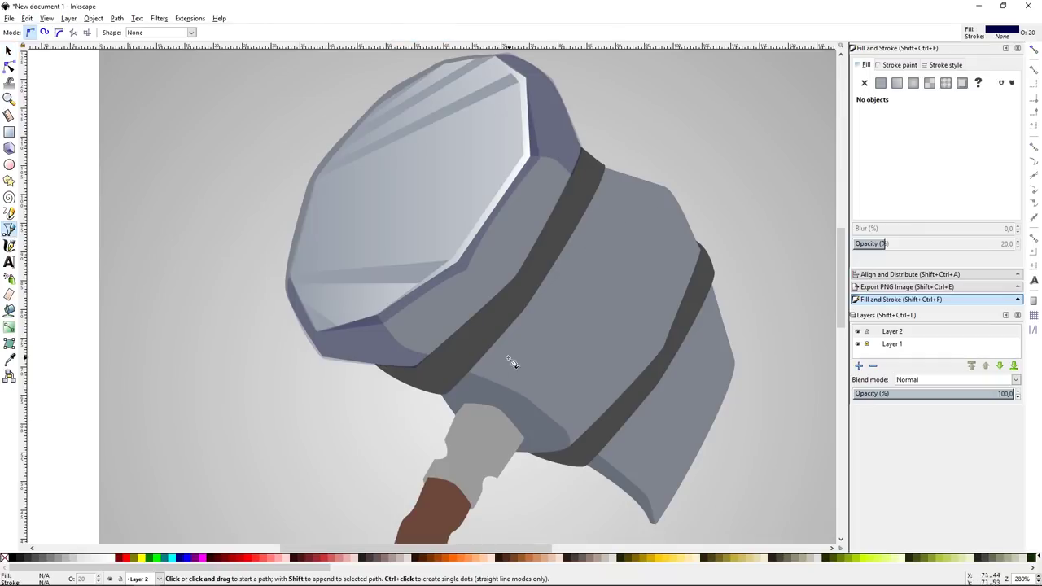
# Step: Draw a large shading shape over the second block, curving around its corner and lower band
pyautogui.click(597, 181)
pyautogui.moveTo(658, 208); pyautogui.dragTo(669, 223)
pyautogui.click(660, 303)
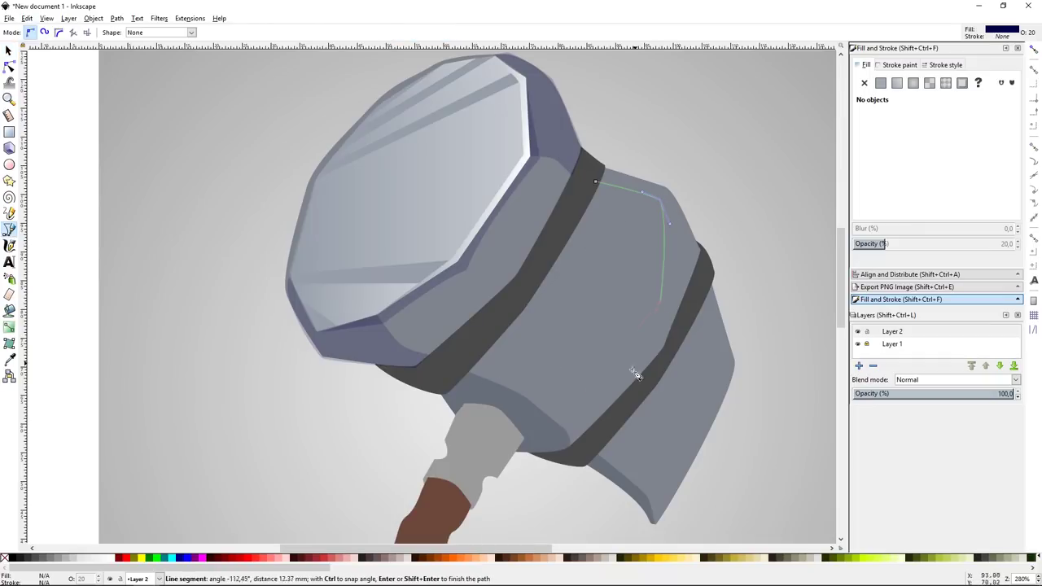
pyautogui.click(565, 421)
pyautogui.moveTo(473, 370); pyautogui.dragTo(437, 373)
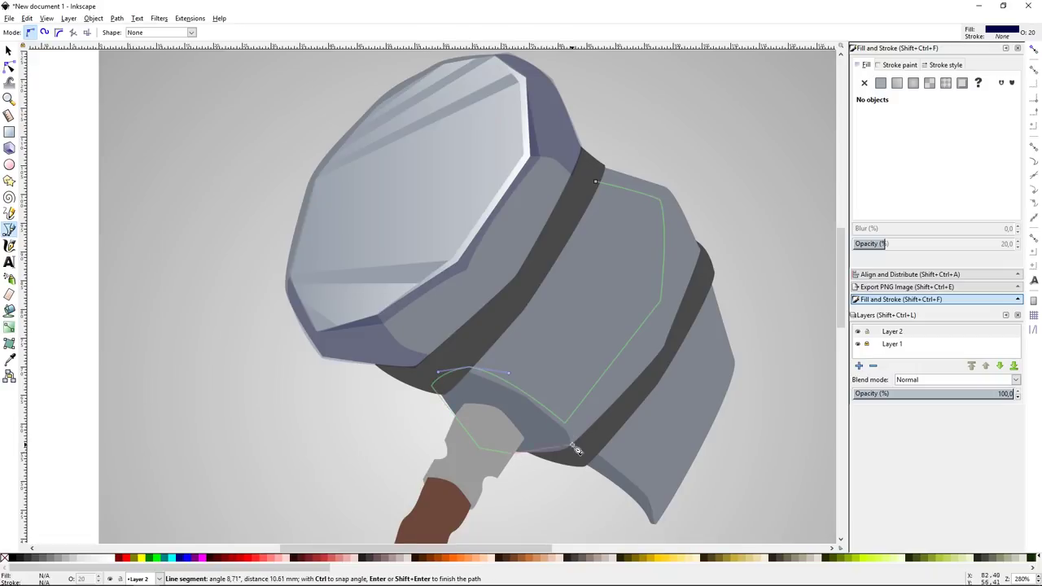
pyautogui.click(667, 357)
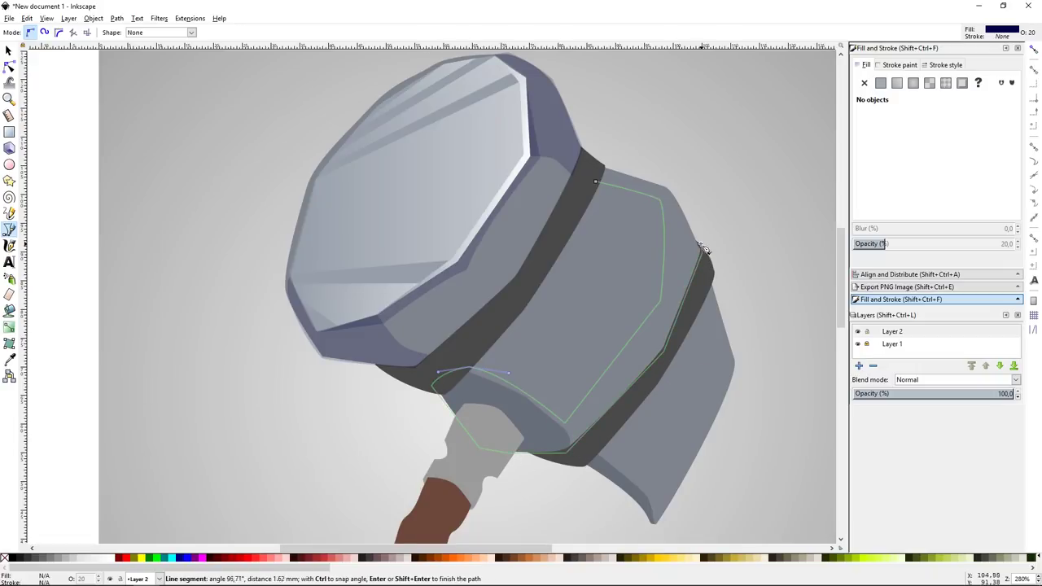
pyautogui.click(597, 181)
pyautogui.press('s')
pyautogui.press('Escape')
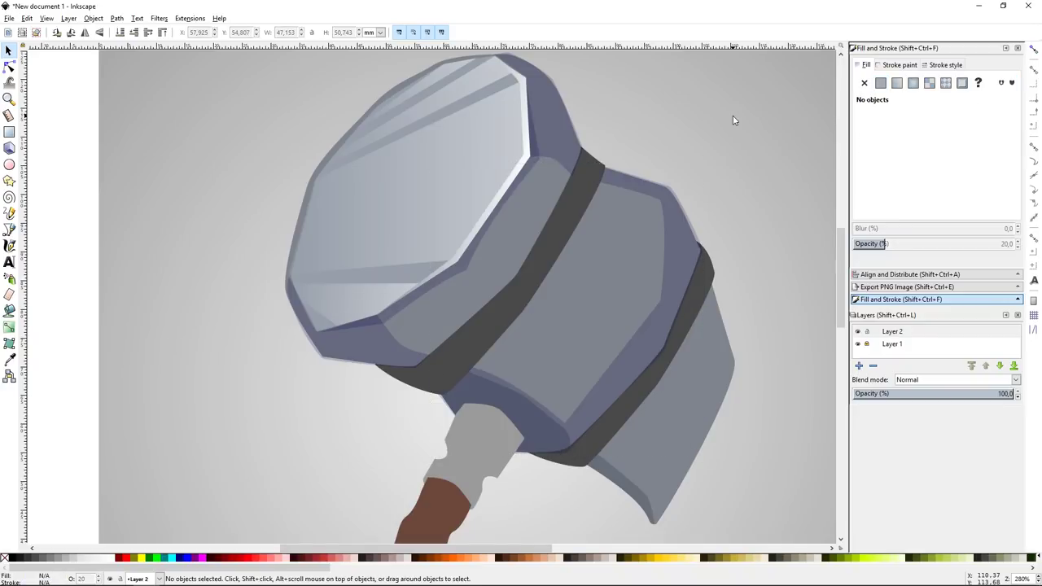
pyautogui.press('-')
pyautogui.press('+')
pyautogui.scroll(-2, 541, 235)
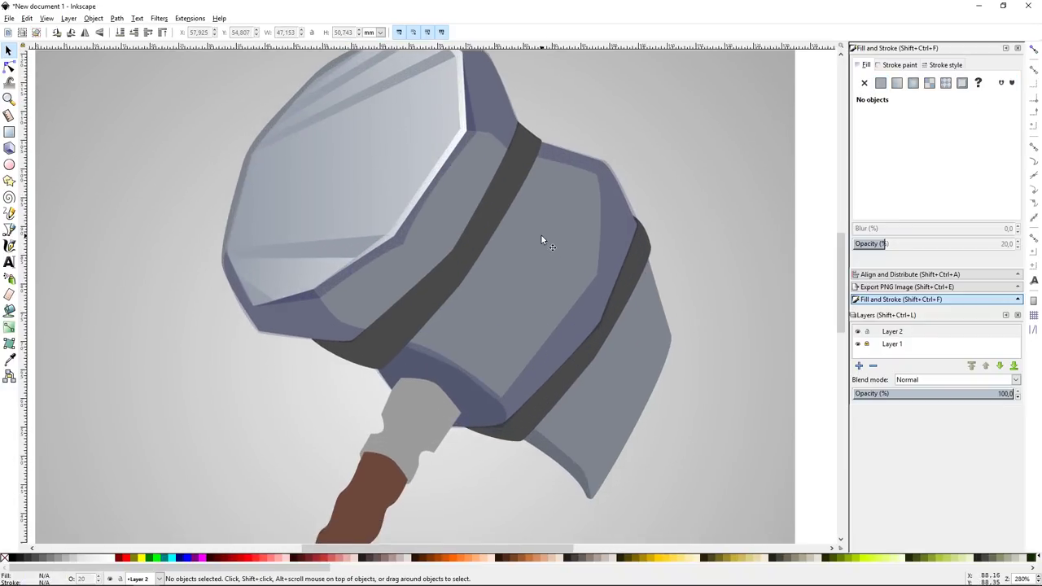
# Step: Draw a thin shading strip alongside the first dark band
pyautogui.press('b')
pyautogui.click(549, 145)
pyautogui.click(433, 358)
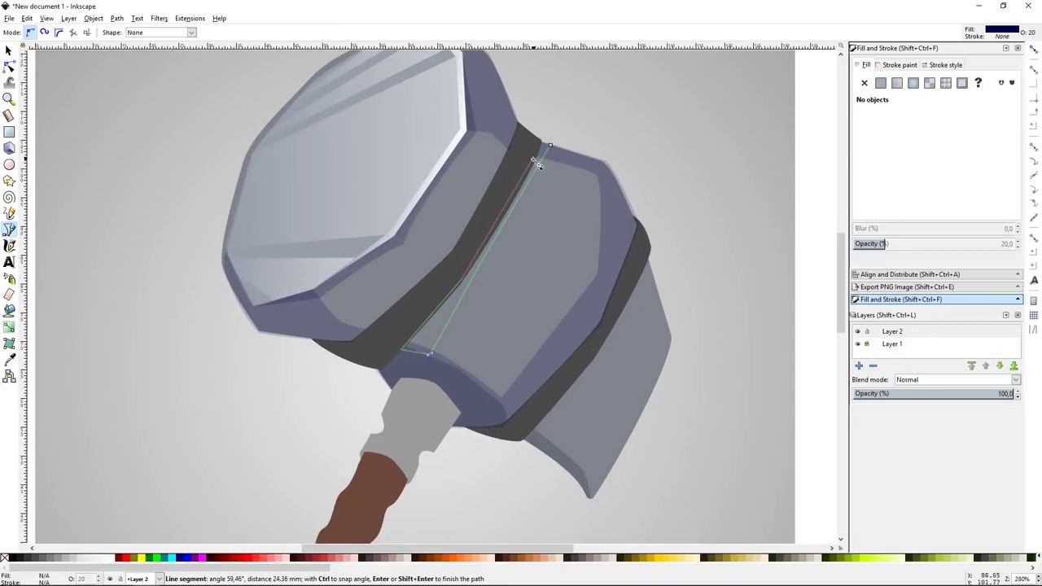
pyautogui.click(550, 145)
pyautogui.press('s')
pyautogui.press('Escape')
pyautogui.scroll(1, 651, 167)
pyautogui.scroll(-1, 693, 244)
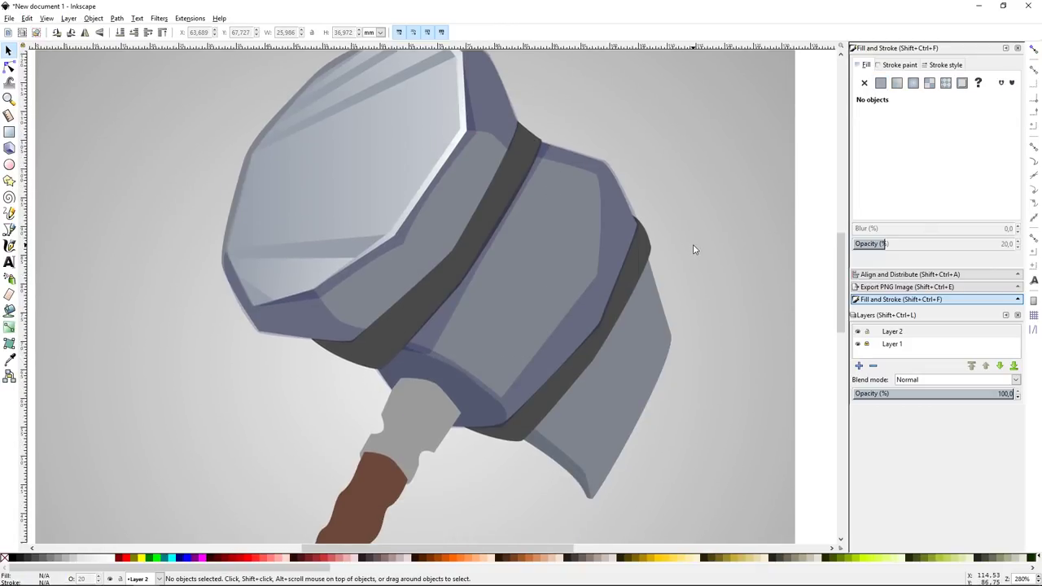
# Step: Draw a triangular shading shape on the lower blade beside the band
pyautogui.press('b')
pyautogui.scroll(-1, 641, 293)
pyautogui.click(633, 250)
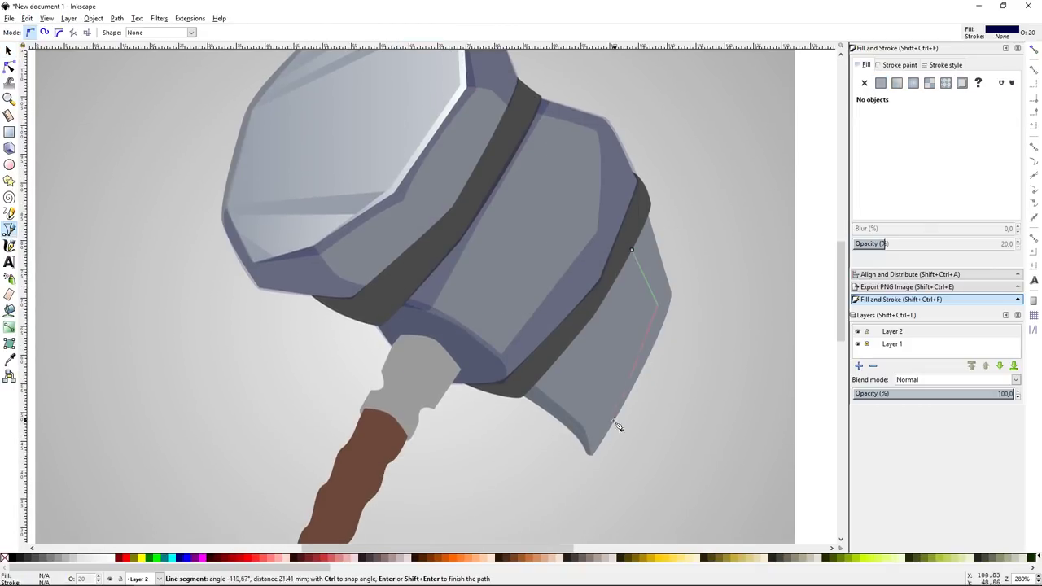
pyautogui.click(672, 323)
pyautogui.click(645, 207)
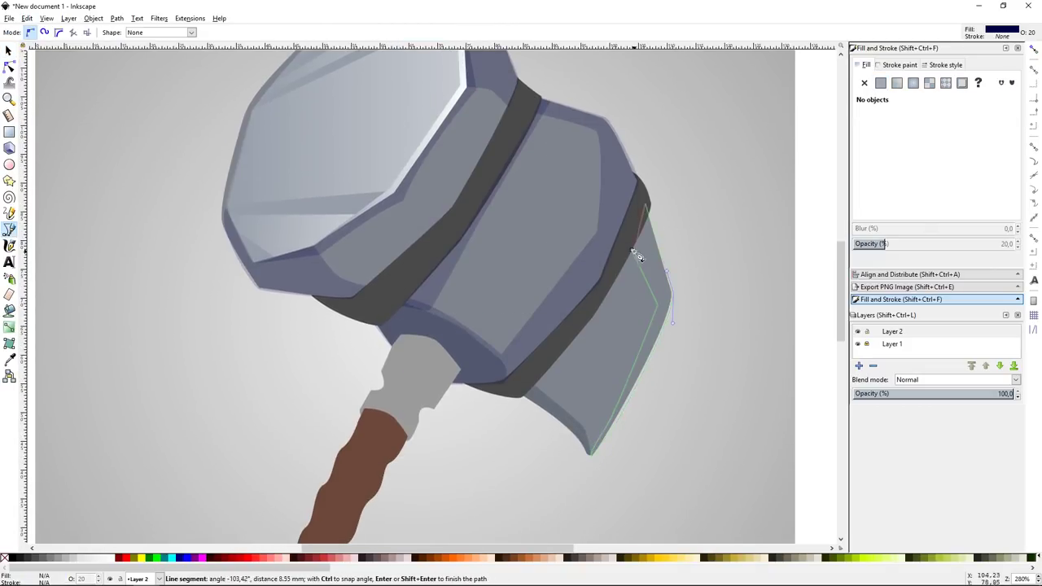
pyautogui.press('Return')
pyautogui.press('Escape')
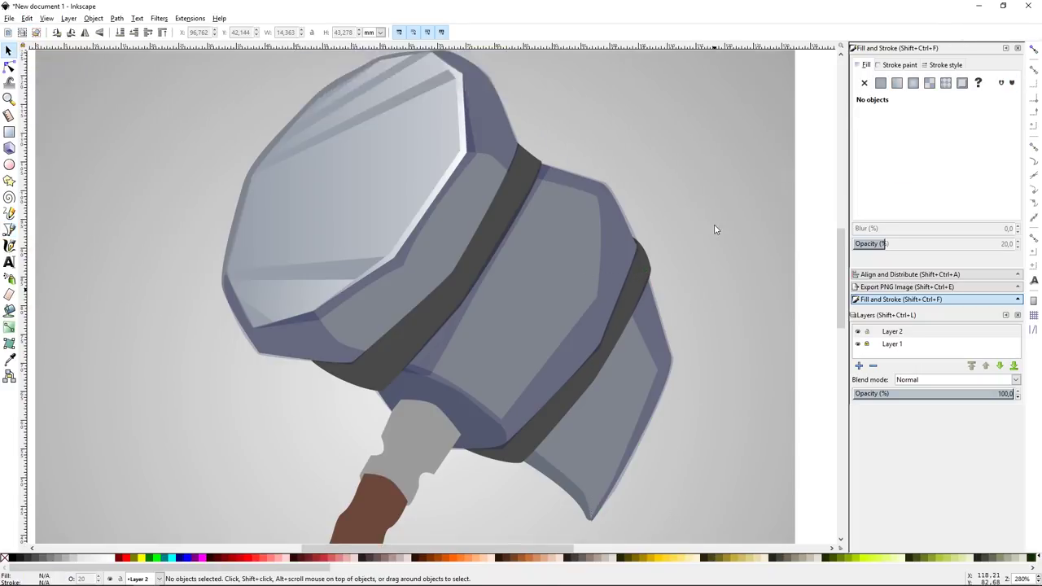
# Step: Draw a shading shape on the blade's lower tip below the band
pyautogui.click(516, 381)
pyautogui.click(589, 428)
pyautogui.click(591, 456)
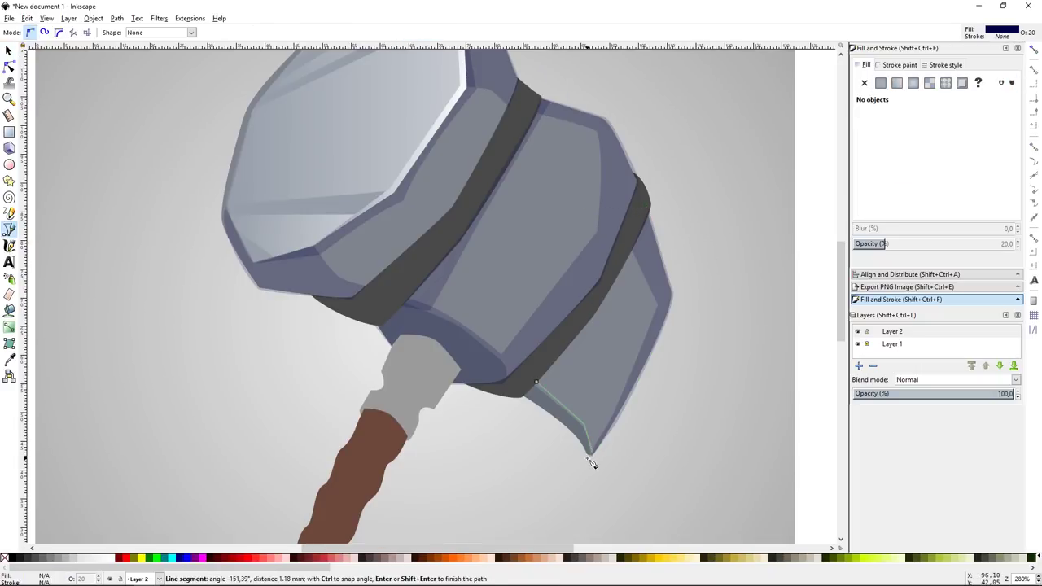
pyautogui.click(549, 396)
pyautogui.click(516, 380)
pyautogui.press('space')
pyautogui.press('Escape')
pyautogui.press('5')
pyautogui.keyDown('ctrl'); pyautogui.scroll(3, 591, 349); pyautogui.keyUp('ctrl')
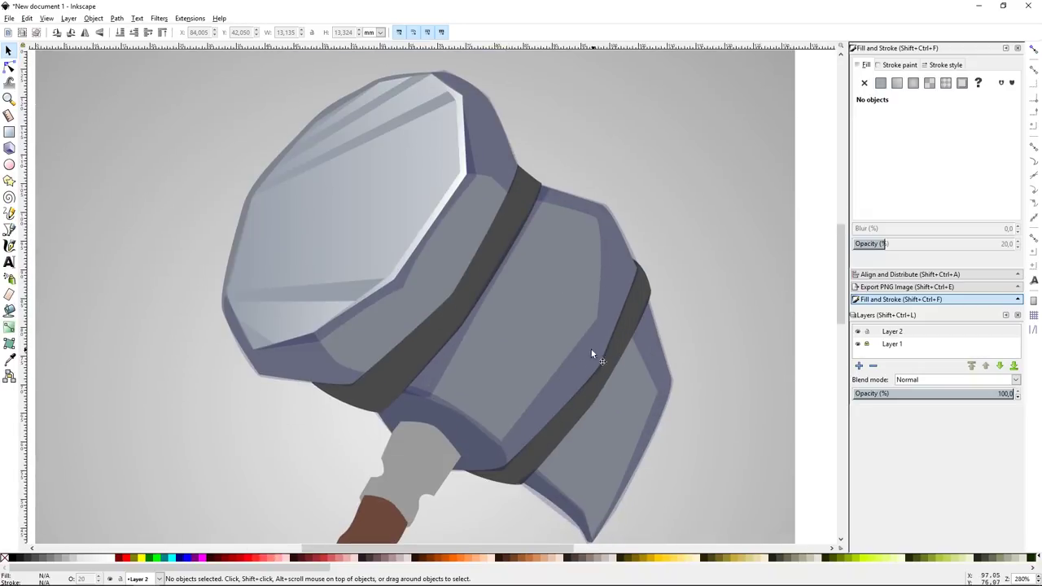
pyautogui.press('b')
pyautogui.click(382, 355)
# Step: Complete the strip over the dark band, make it 100% opaque and dark grey
pyautogui.click(453, 386)
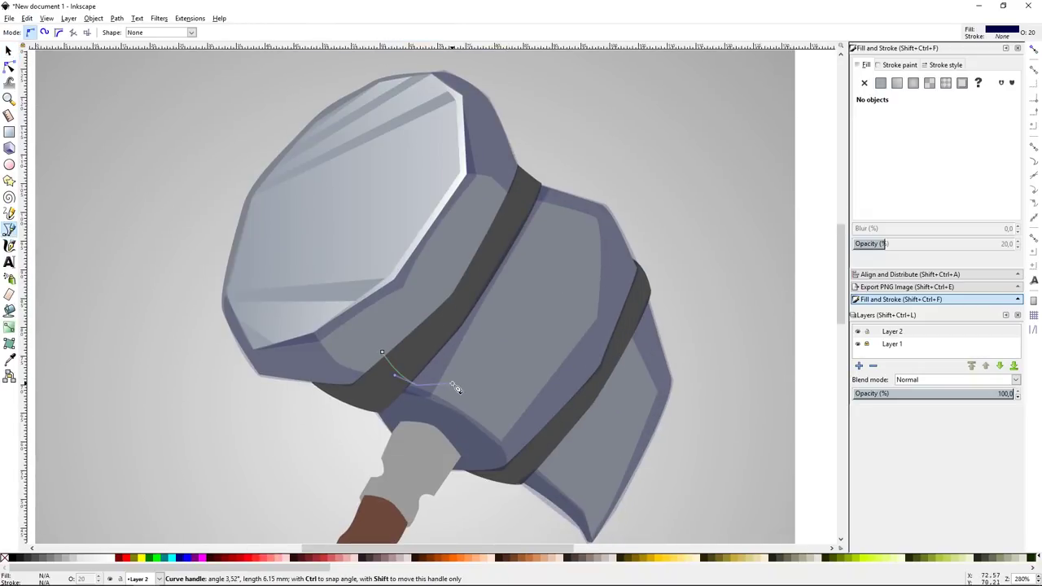
pyautogui.click(568, 261)
pyautogui.click(561, 137)
pyautogui.click(381, 356)
pyautogui.press('space')
pyautogui.press('n')
pyautogui.moveTo(562, 137); pyautogui.dragTo(544, 153)
pyautogui.press('s')
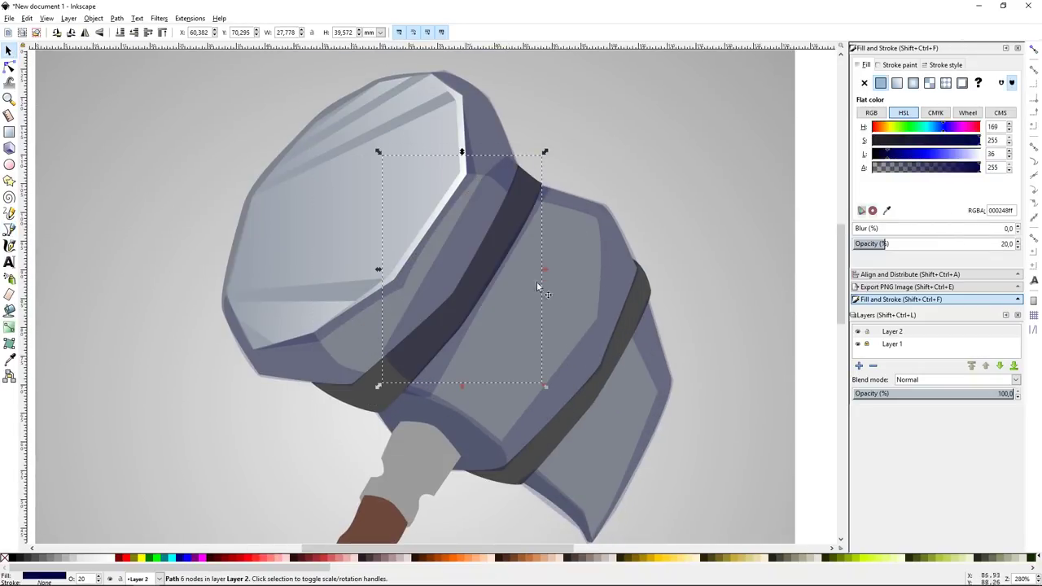
pyautogui.moveTo(977, 247); pyautogui.dragTo(1017, 244)
pyautogui.press('d')
pyautogui.click(647, 268)
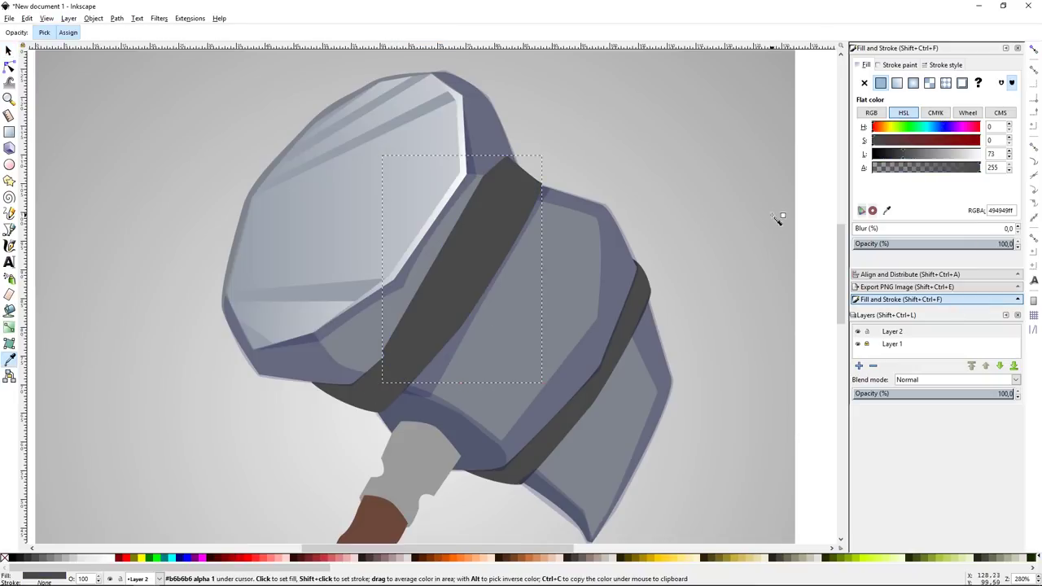
# Step: Recolour the lower head shading shape with a dark tone sampled from the canvas
pyautogui.press('s')
pyautogui.hotkey('shift', 'Tab')
pyautogui.press('n')
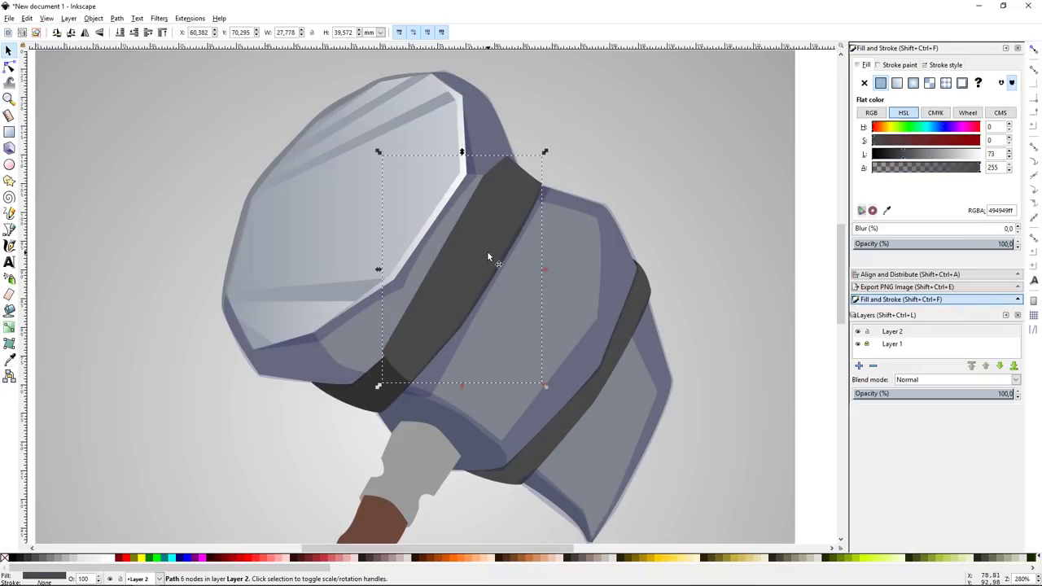
pyautogui.press('s')
pyautogui.click(600, 166)
pyautogui.click(543, 448)
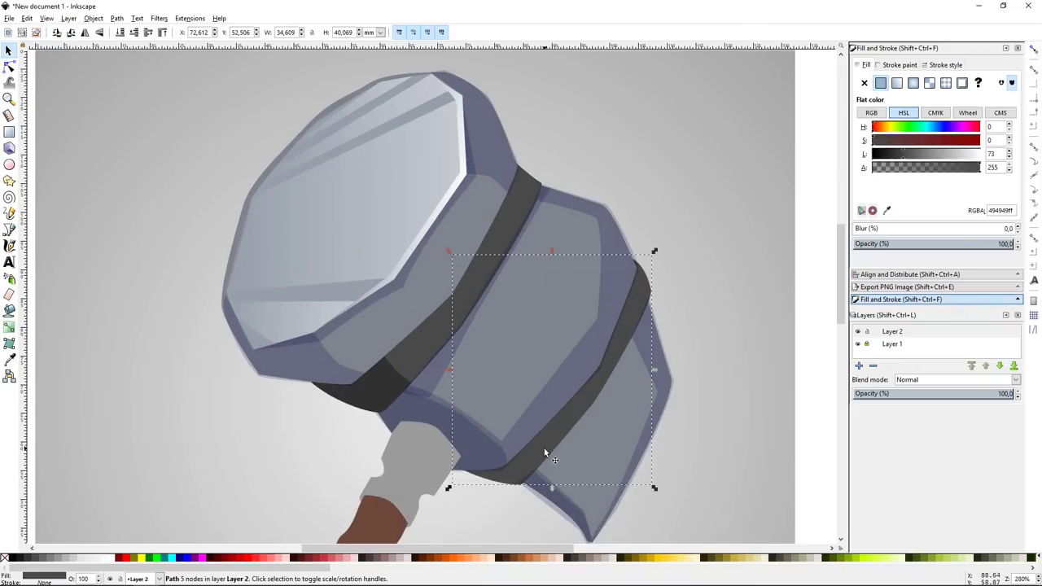
pyautogui.press('d')
pyautogui.click(442, 372)
pyautogui.press('s')
pyautogui.click(686, 192)
# Step: Draw a new band on the right section and simplify it into a rounded shape
pyautogui.scroll(-1, 686, 193)
pyautogui.press('b')
pyautogui.click(527, 402)
pyautogui.click(657, 338)
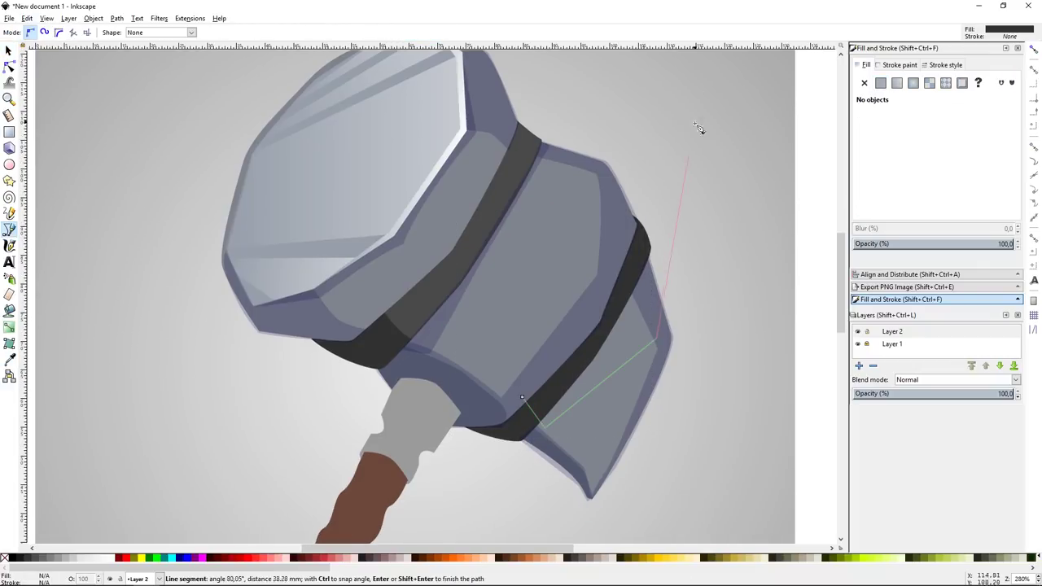
pyautogui.click(683, 152)
pyautogui.click(596, 166)
pyautogui.click(527, 402)
pyautogui.hotkey('ctrl', 'l')
pyautogui.hotkey('ctrl', 'l')
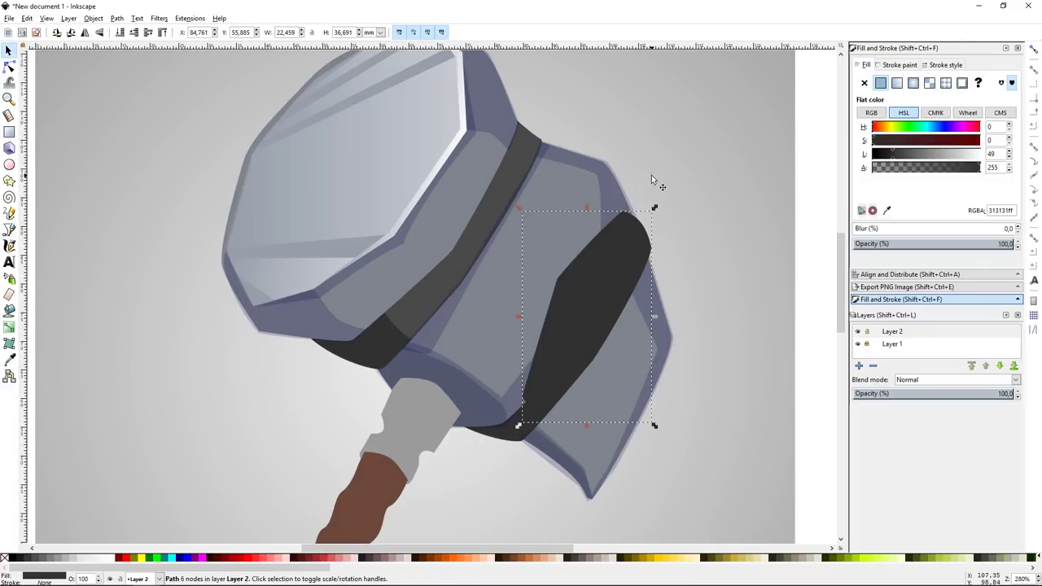
# Step: Fill the rounded right band with the matching dark grey
pyautogui.press('d')
pyautogui.click(521, 175)
pyautogui.press('s')
pyautogui.press('Escape')
pyautogui.press('5')
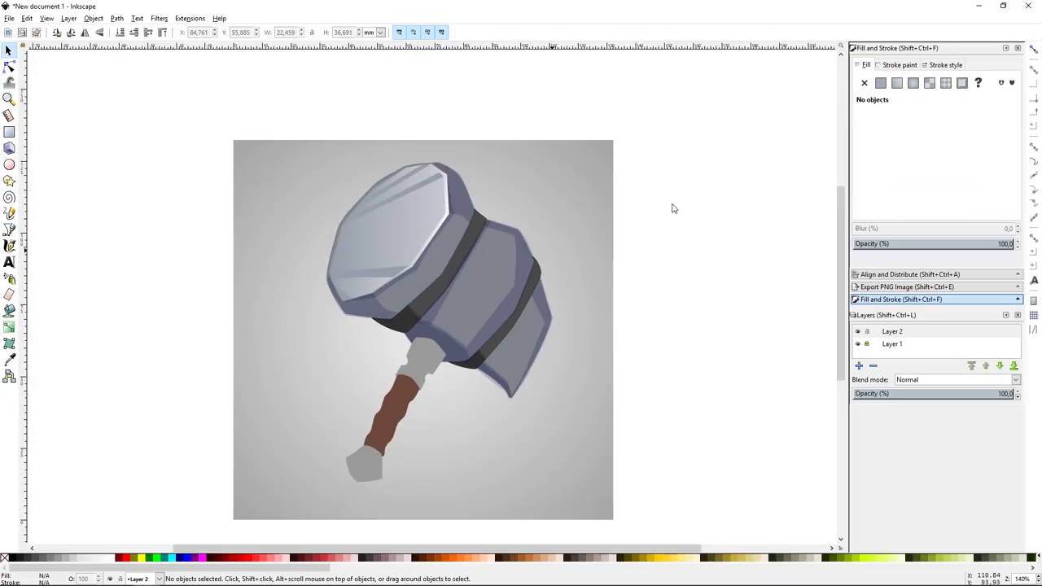
pyautogui.press('`')
pyautogui.scroll(1, 586, 225)
# Step: Draw the first dark curved ornament on the hammer head beside the left band
pyautogui.moveTo(564, 303); pyautogui.dragTo(569, 246)
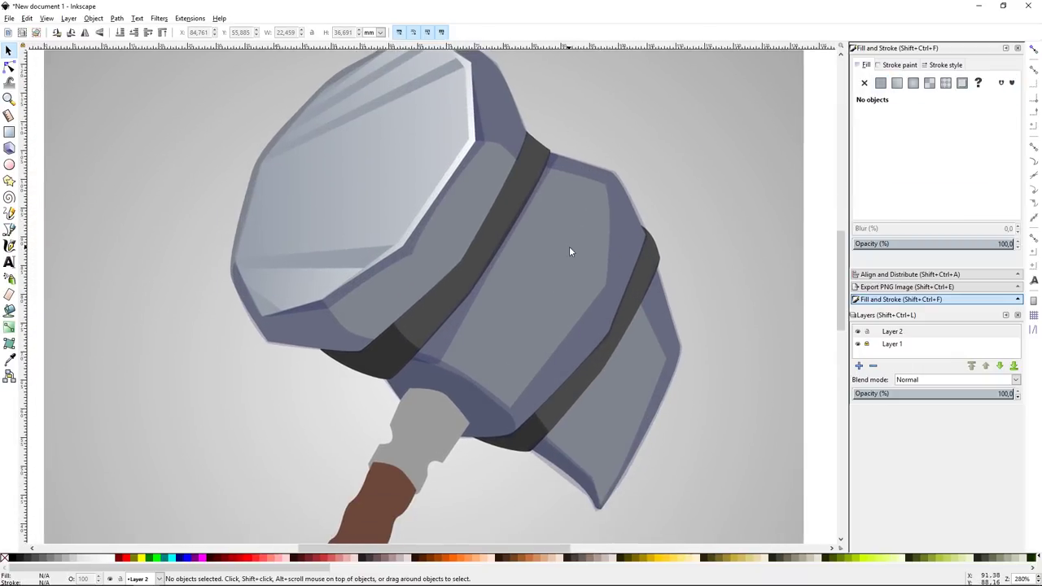
pyautogui.press('b')
pyautogui.moveTo(391, 325); pyautogui.dragTo(361, 321)
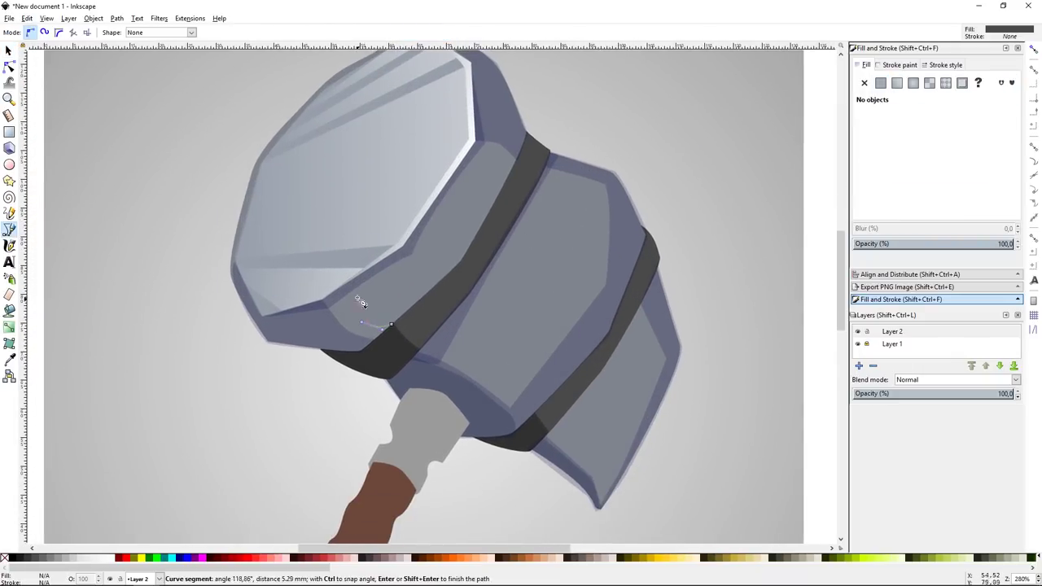
pyautogui.press('Return')
pyautogui.press('Escape')
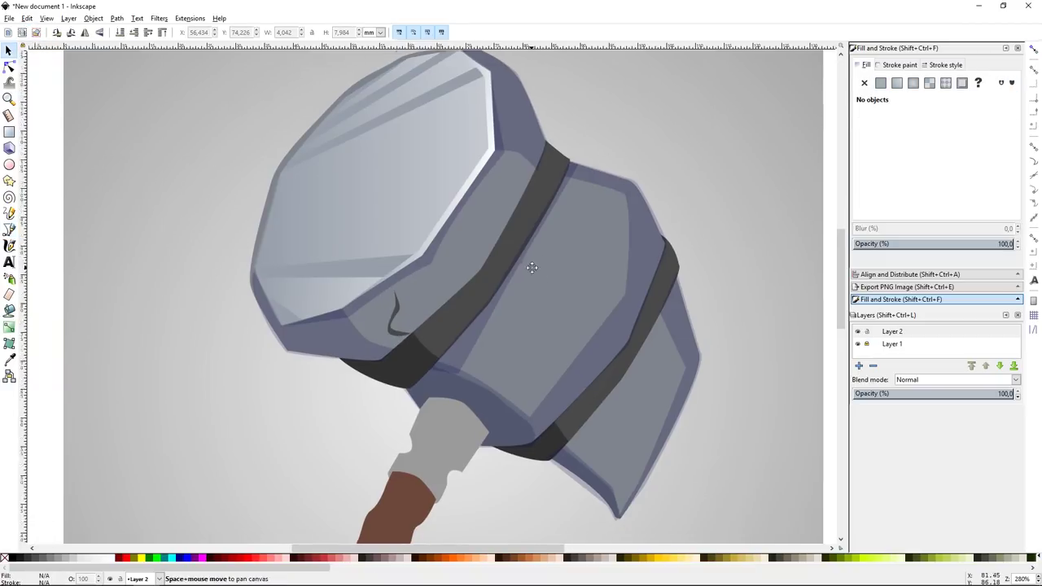
# Step: Add a closed, curled C-shaped ornament next to the first one
pyautogui.scroll(2, 504, 252)
pyautogui.click(435, 322)
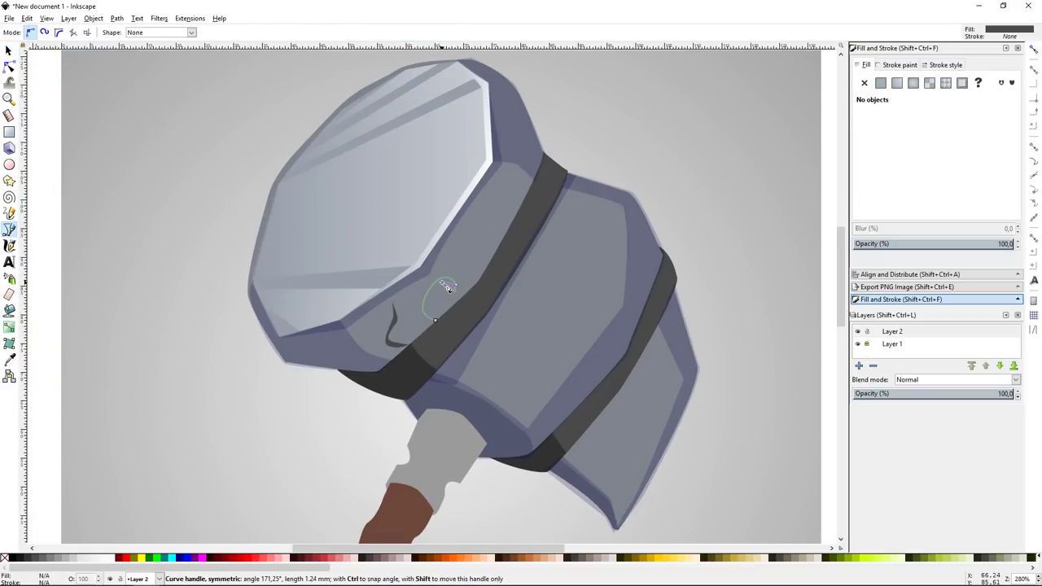
pyautogui.click(435, 322)
pyautogui.press('s')
pyautogui.click(642, 174)
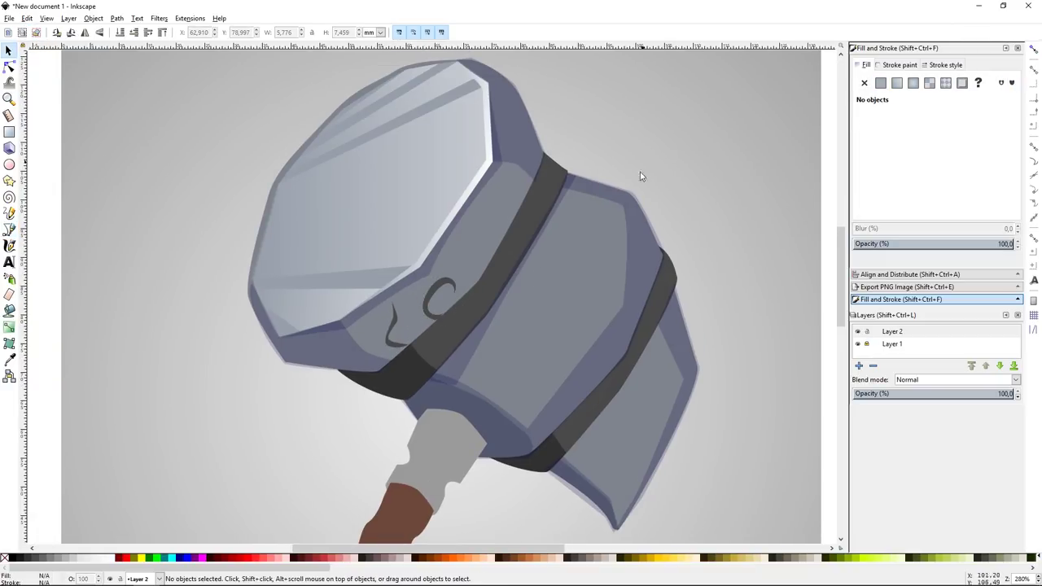
pyautogui.click(439, 300)
pyautogui.click(540, 252)
# Step: Draw a hook ornament curving upward along the band
pyautogui.press('b')
pyautogui.click(486, 263)
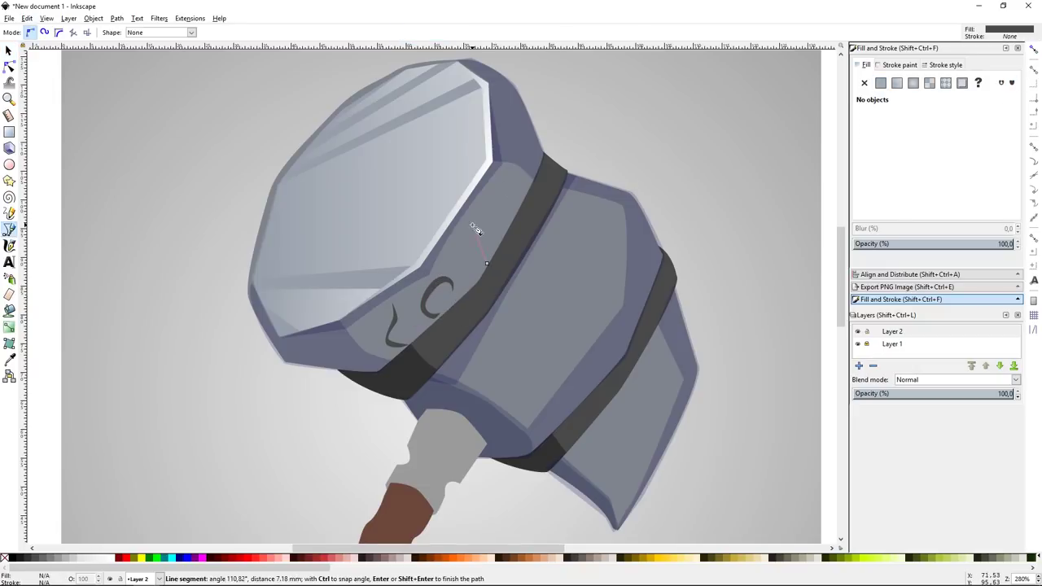
pyautogui.moveTo(529, 149); pyautogui.dragTo(520, 144)
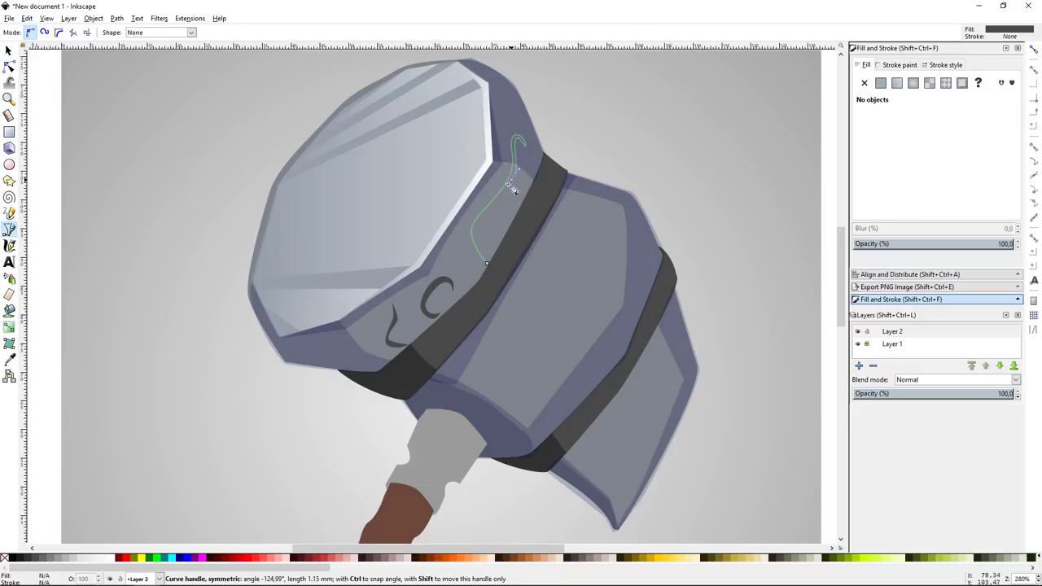
pyautogui.click(488, 246)
pyautogui.press('s')
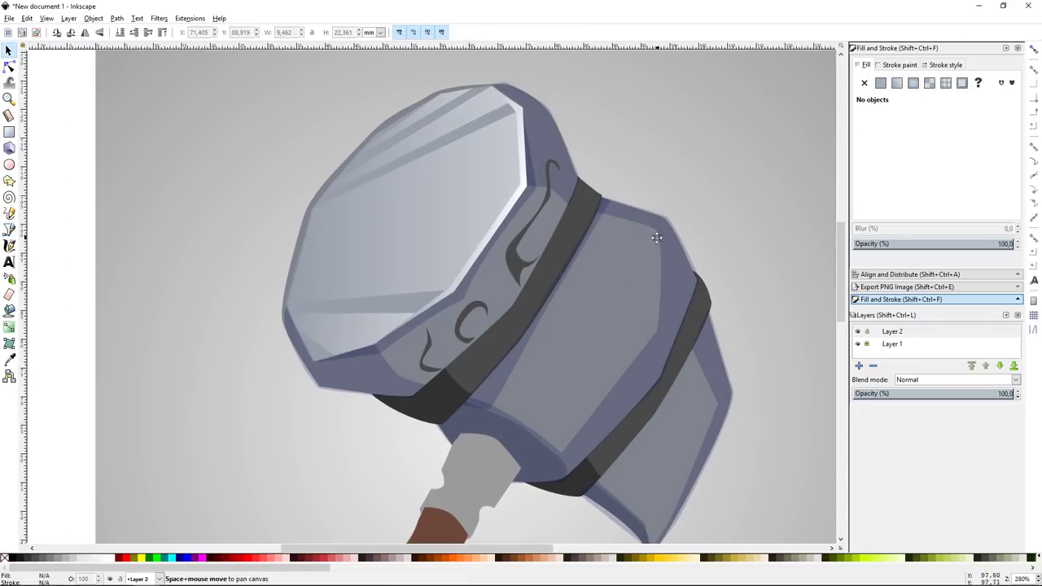
pyautogui.hotkey('ctrl', 'a')
pyautogui.click(708, 167)
# Step: Add another dark curved ornament lower on the head
pyautogui.scroll(1, 708, 168)
pyautogui.press('b')
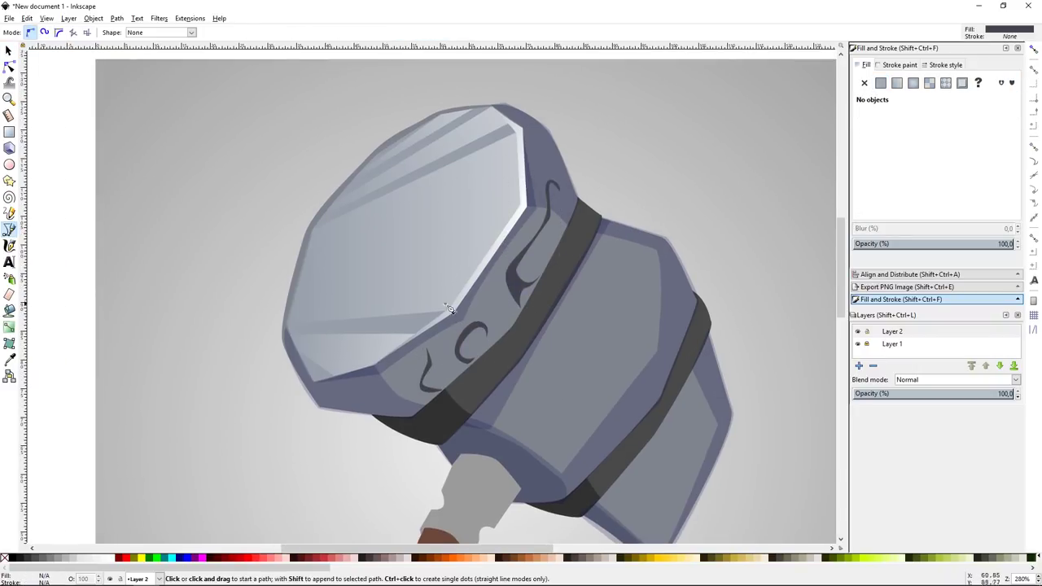
pyautogui.moveTo(423, 406); pyautogui.dragTo(385, 409)
pyautogui.press('Return')
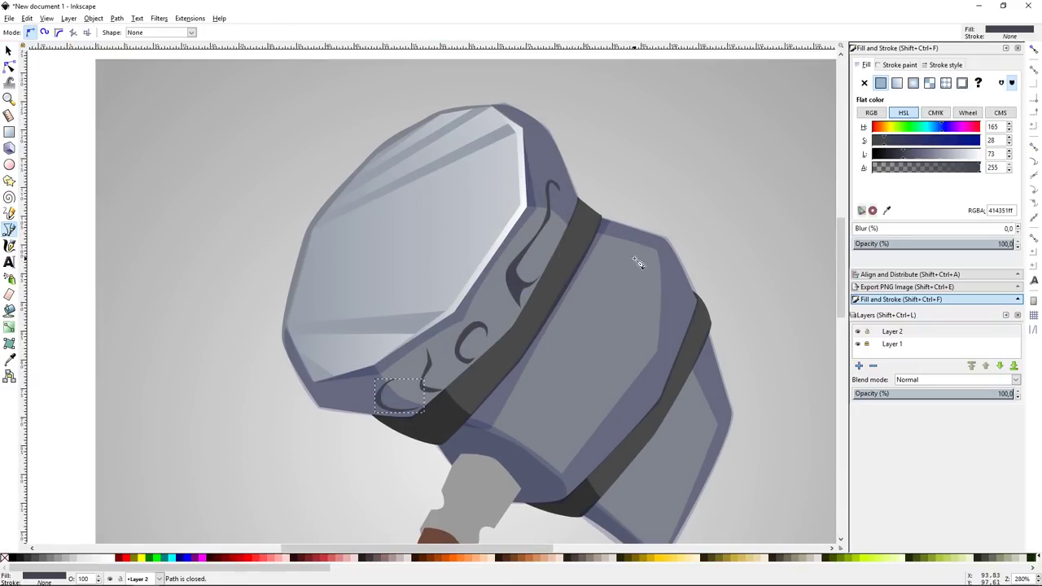
pyautogui.press('Escape')
# Step: Commit the last ornament curve and zoom out and in to check the engravings
pyautogui.press('+')
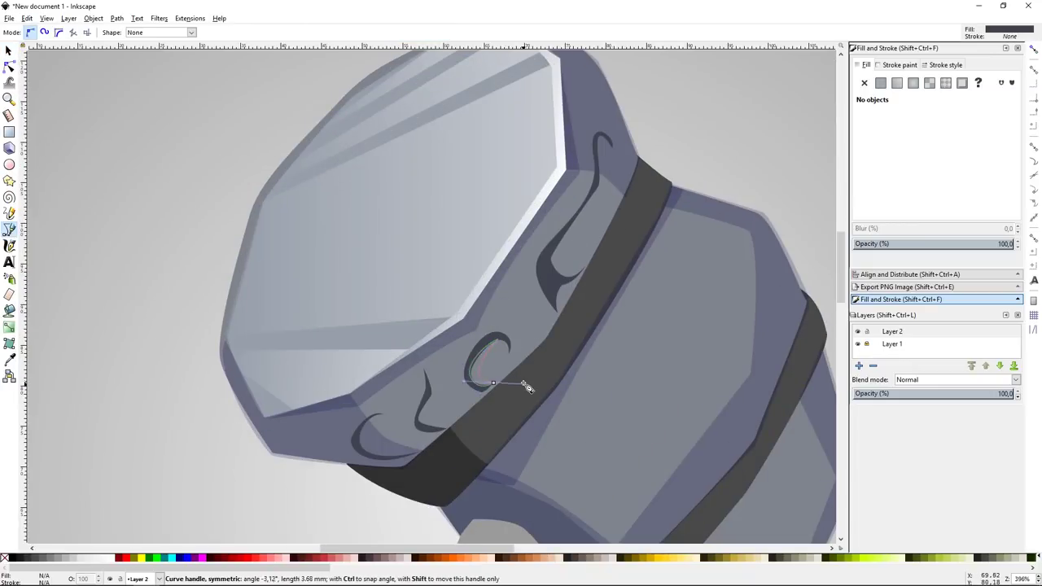
pyautogui.press('Return')
pyautogui.press('Escape')
pyautogui.press('s')
pyautogui.press('-')
pyautogui.press('-')
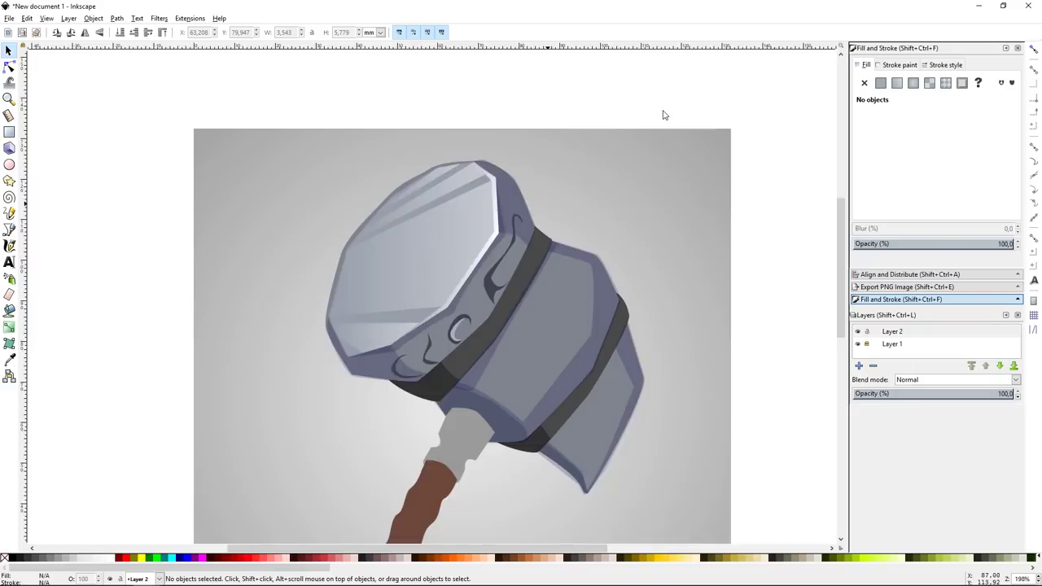
pyautogui.press('+')
pyautogui.press('+')
pyautogui.press('b')
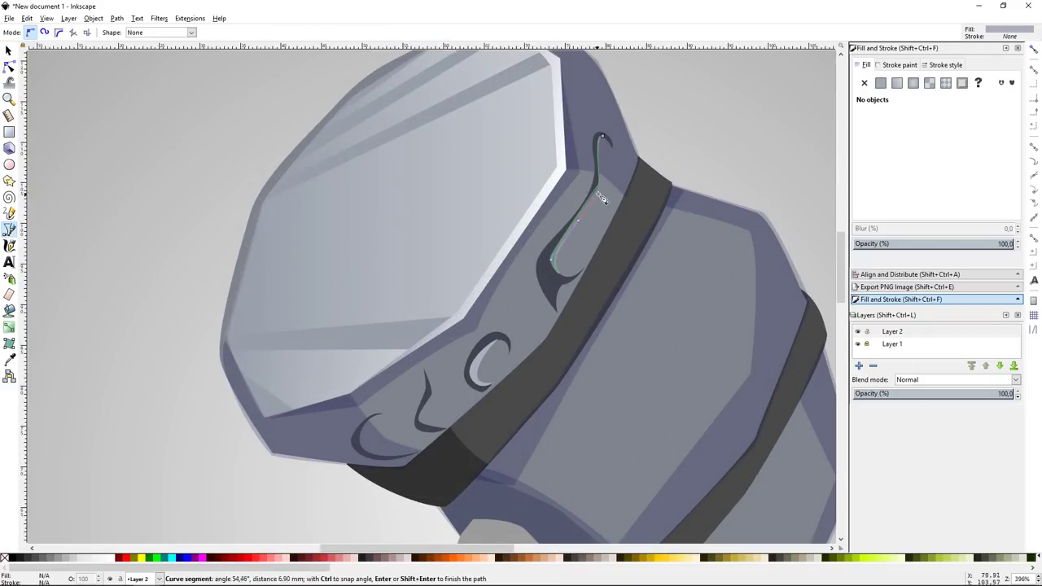
# Step: Draw pale highlight shapes inside the upper hook, middle ornament, lower curl and bottom swirl
pyautogui.click(602, 136)
pyautogui.click(578, 275)
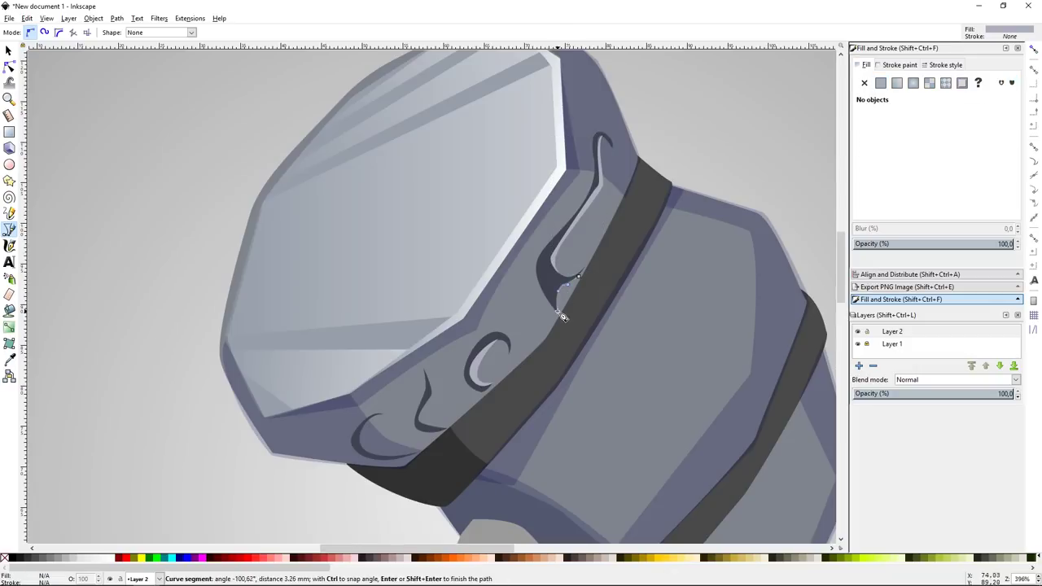
pyautogui.click(578, 276)
pyautogui.click(432, 395)
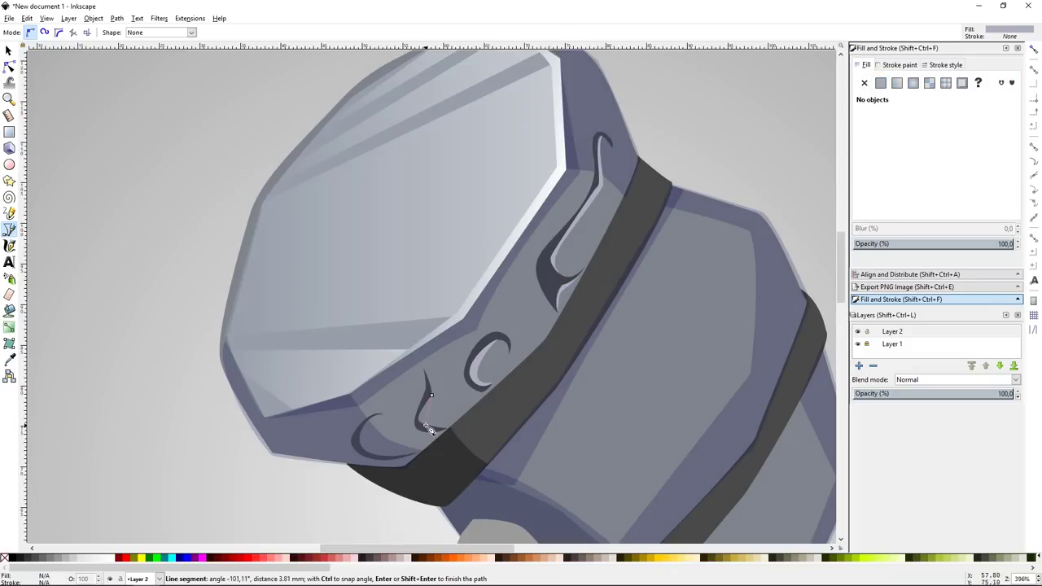
pyautogui.click(432, 397)
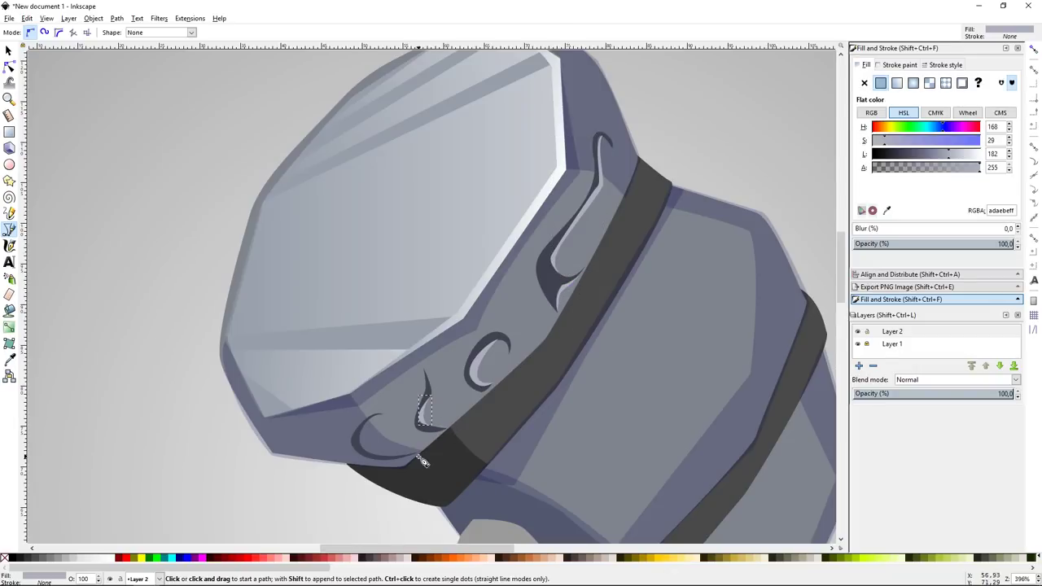
pyautogui.moveTo(385, 417); pyautogui.dragTo(375, 473)
pyautogui.click(388, 419)
# Step: Zoom in and draw a closed pointed stud shape on the dark band
pyautogui.press('5')
pyautogui.press('Escape')
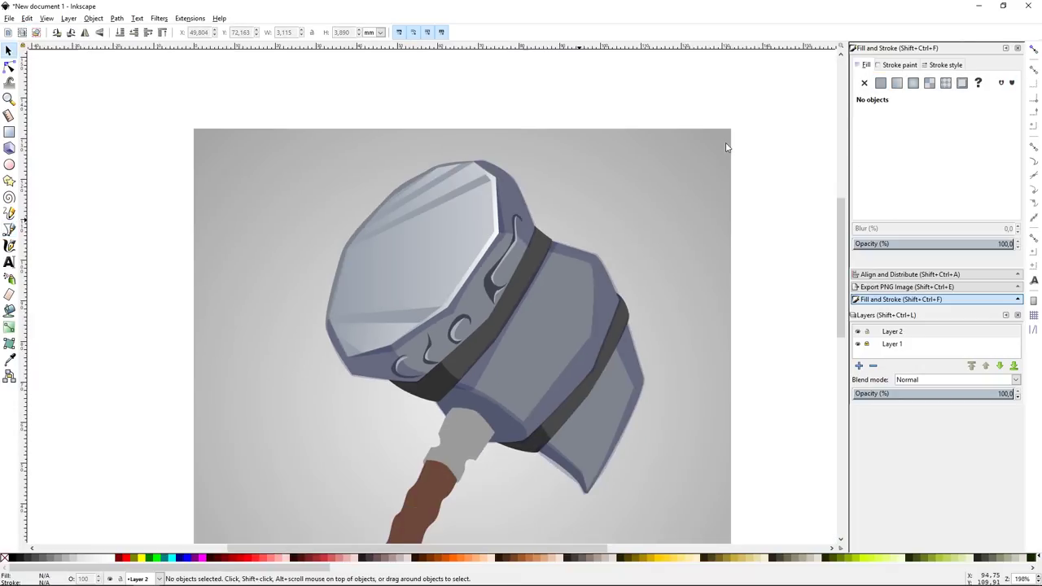
pyautogui.keyDown('ctrl'); pyautogui.scroll(2, 597, 272); pyautogui.keyUp('ctrl')
pyautogui.keyDown('ctrl'); pyautogui.scroll(1, 612, 285); pyautogui.keyUp('ctrl')
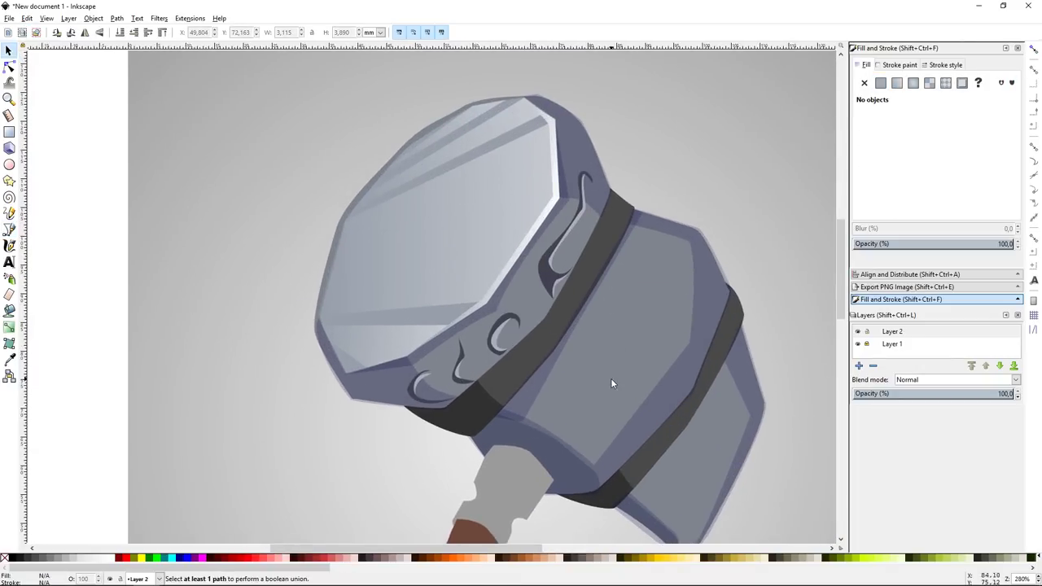
pyautogui.press('b')
pyautogui.moveTo(618, 216); pyautogui.dragTo(605, 232)
pyautogui.click(619, 219)
# Step: Adjust the stud shape's nodes and give it a darker colour
pyautogui.press('n')
pyautogui.press('s')
pyautogui.click(728, 162)
pyautogui.scroll(1, 728, 162)
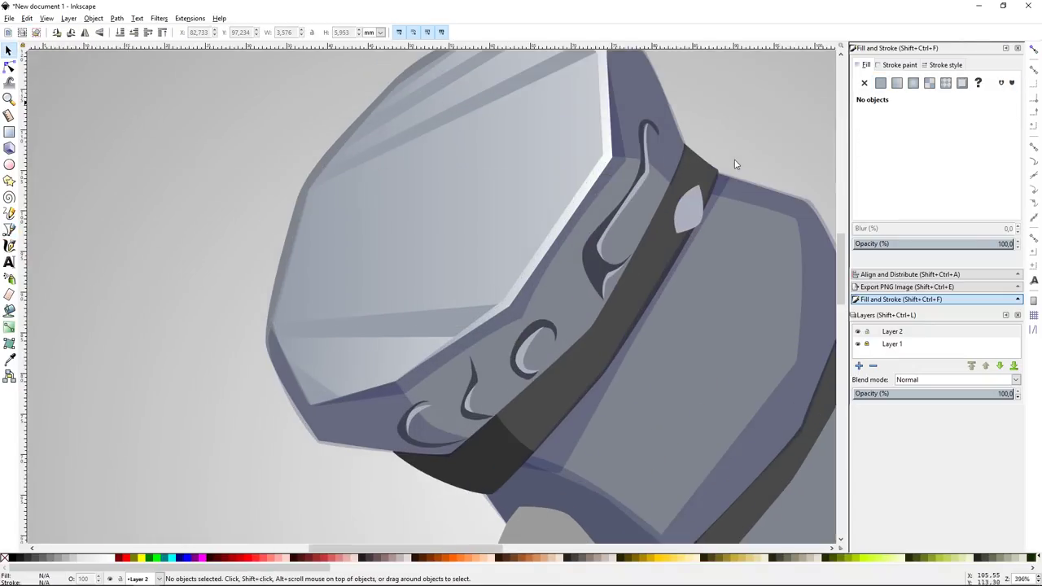
pyautogui.click(627, 226)
pyautogui.click(941, 155)
pyautogui.click(731, 154)
# Step: Add a closed highlight shape on top of the stud
pyautogui.press('b')
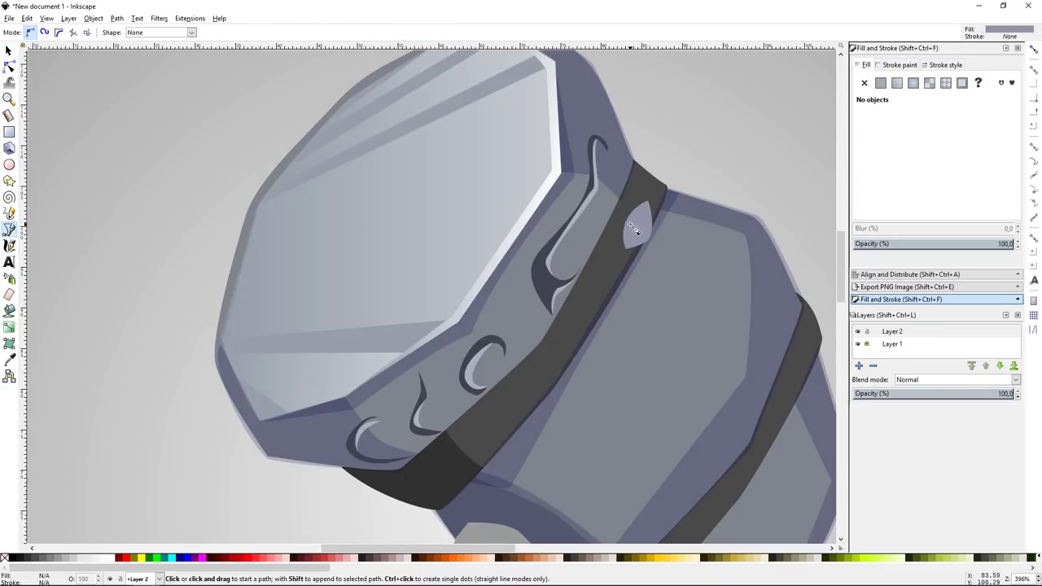
pyautogui.click(630, 222)
pyautogui.click(630, 222)
pyautogui.press('s')
pyautogui.click(687, 259)
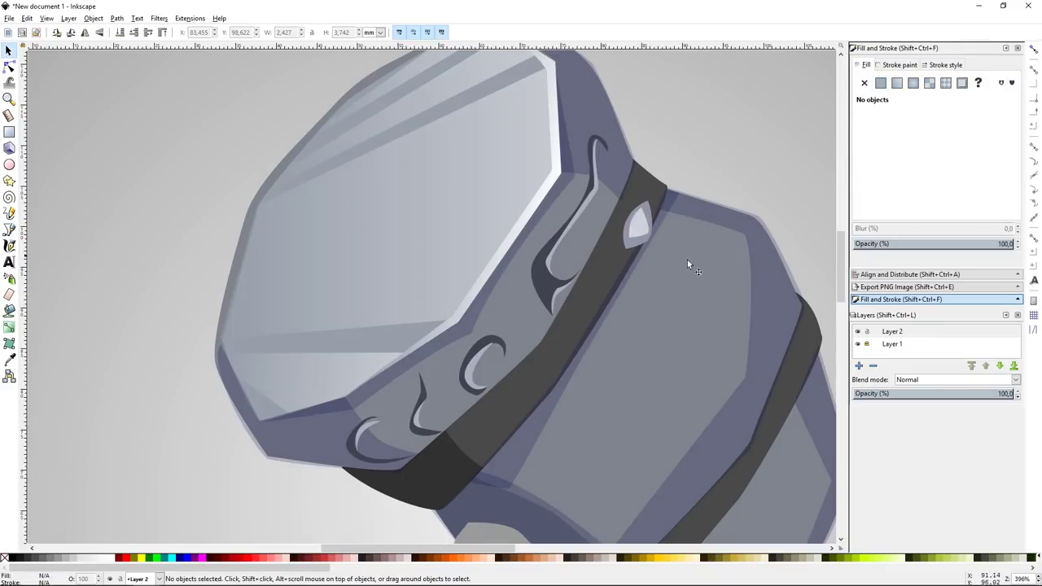
pyautogui.click(635, 230)
# Step: Zoom in close and draw the light highlight outline curving around the stud tip
pyautogui.press('Escape')
pyautogui.press('-')
pyautogui.press('+')
pyautogui.press('+')
pyautogui.click(638, 225)
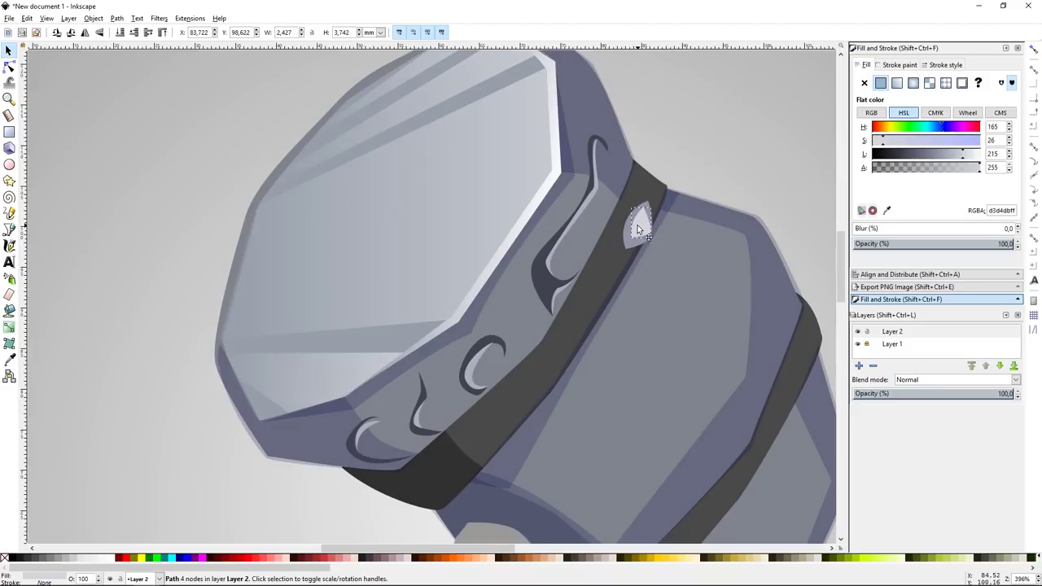
pyautogui.press('Escape')
pyautogui.press('+')
pyautogui.press('b')
pyautogui.click(575, 257)
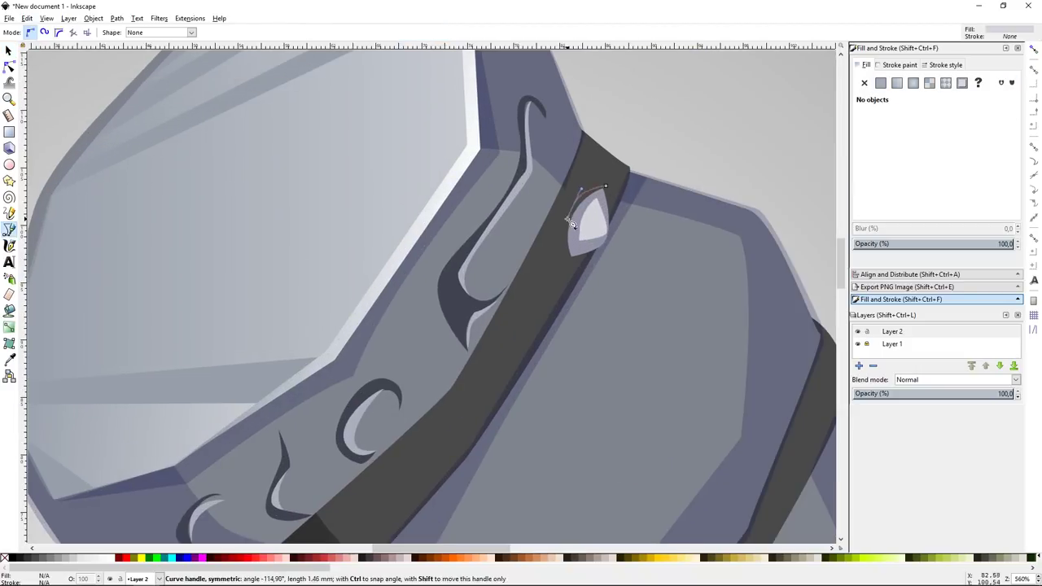
pyautogui.moveTo(606, 187); pyautogui.dragTo(598, 167)
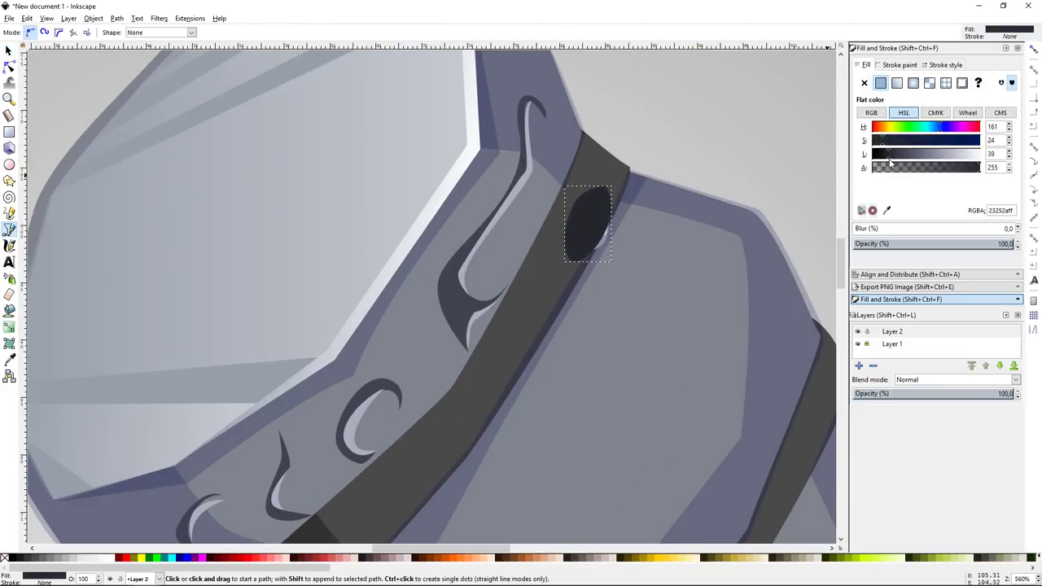
pyautogui.press('s')
pyautogui.press('Escape')
# Step: Group the three stud pieces into one stud
pyautogui.press('-')
pyautogui.press('+')
pyautogui.moveTo(562, 264); pyautogui.dragTo(623, 199)
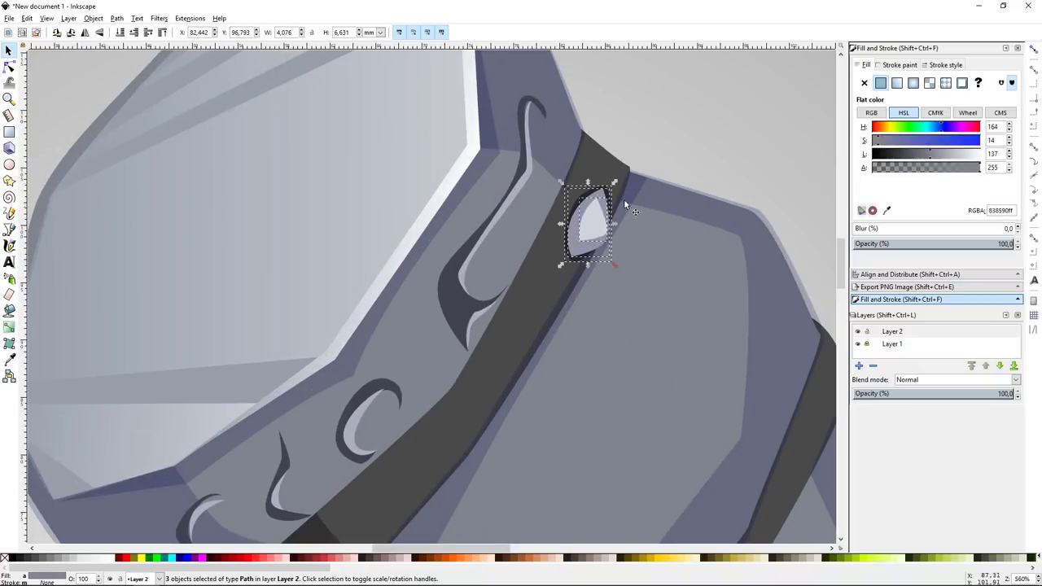
pyautogui.hotkey('ctrl', 'g')
pyautogui.scroll(-2, 546, 305)
# Step: Duplicate the stud group and move copies down along the band
pyautogui.hotkey('ctrl', 'd')
pyautogui.moveTo(556, 203)
pyautogui.mouseDown()
pyautogui.moveTo(488, 314)
pyautogui.moveTo(380, 432)
pyautogui.mouseUp()
pyautogui.press('Escape')
pyautogui.click(526, 259)
pyautogui.hotkey('ctrl', 'd')
pyautogui.hotkey('ctrl', 'd')
pyautogui.hotkey('ctrl', 'd')
# Step: Rotate a stud copy to sit angled at the lower end of the first band
pyautogui.moveTo(399, 417); pyautogui.dragTo(407, 439)
pyautogui.press('Escape')
pyautogui.scroll(-3, 424, 423)
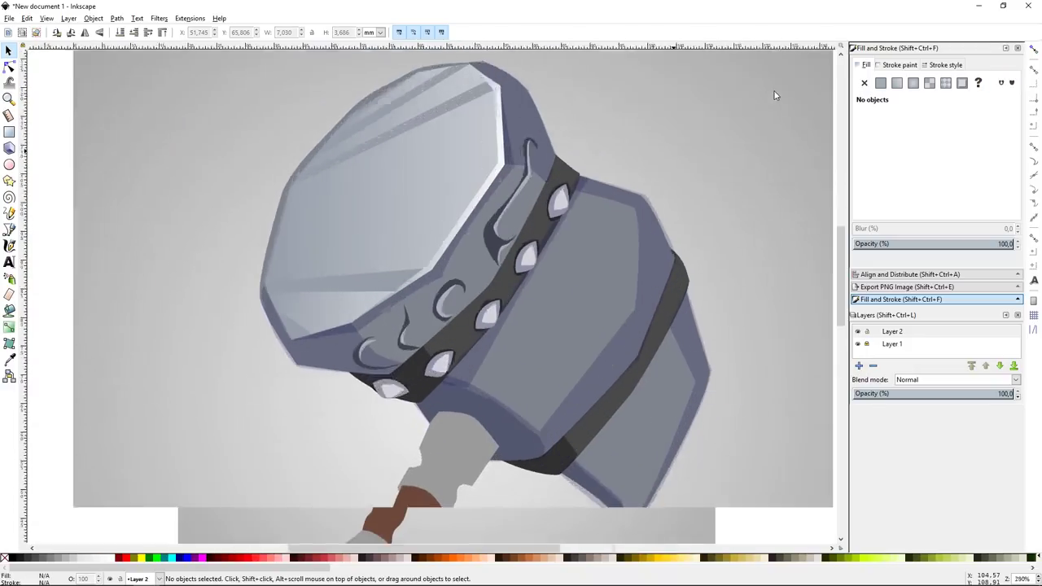
pyautogui.scroll(3, 456, 412)
pyautogui.scroll(1, 456, 411)
pyautogui.keyDown('ctrl'); pyautogui.click(435, 392); pyautogui.keyUp('ctrl')
pyautogui.press('Escape')
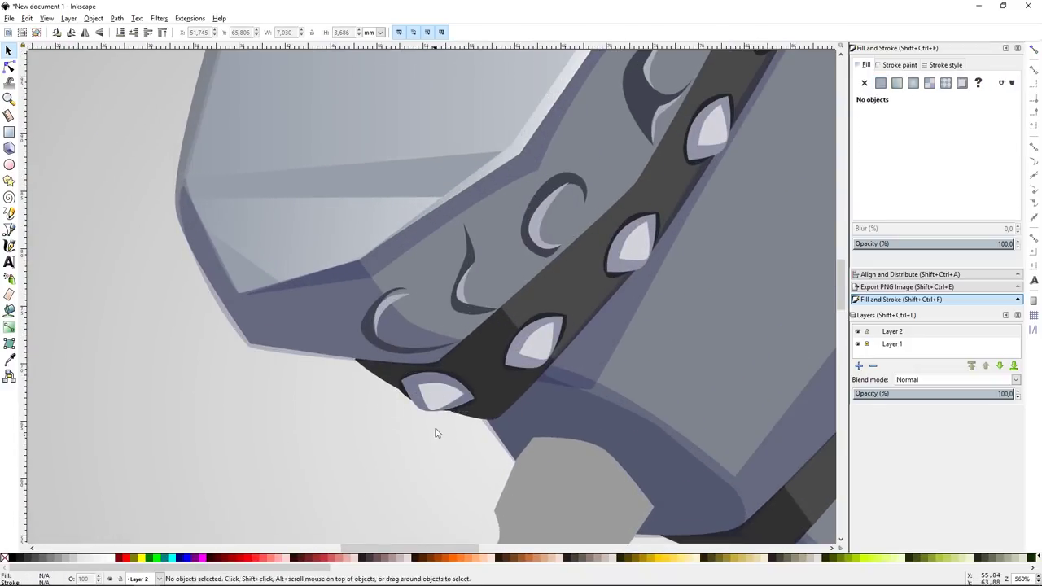
pyautogui.keyDown('ctrl'); pyautogui.click(440, 395); pyautogui.keyUp('ctrl')
pyautogui.press('Escape')
pyautogui.scroll(-3, 548, 317)
pyautogui.scroll(2, 520, 366)
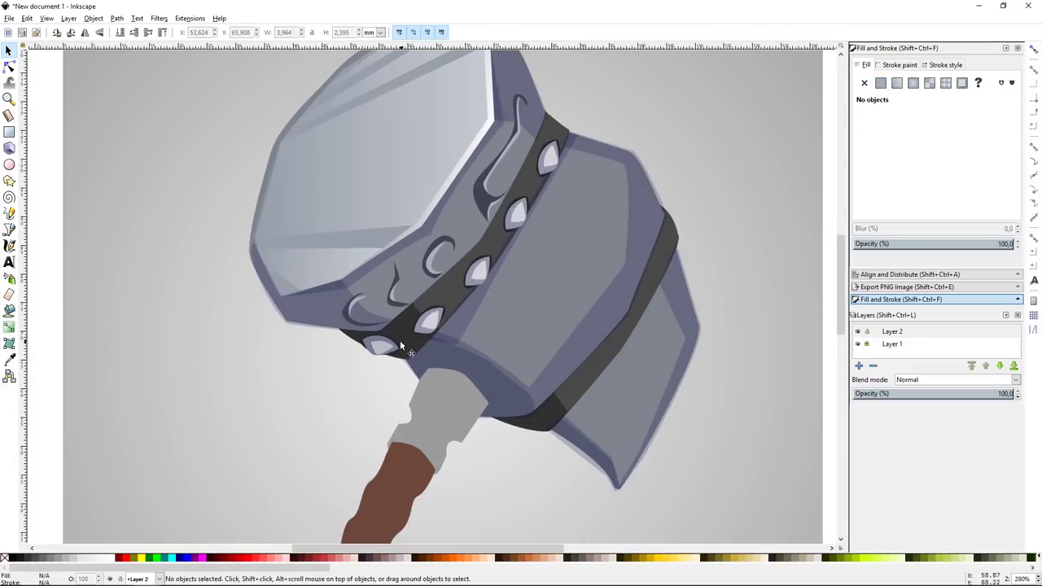
# Step: Duplicate the five studs and move the copies onto the second band
pyautogui.hotkey('ctrl', 'a')
pyautogui.hotkey('ctrl', 'd')
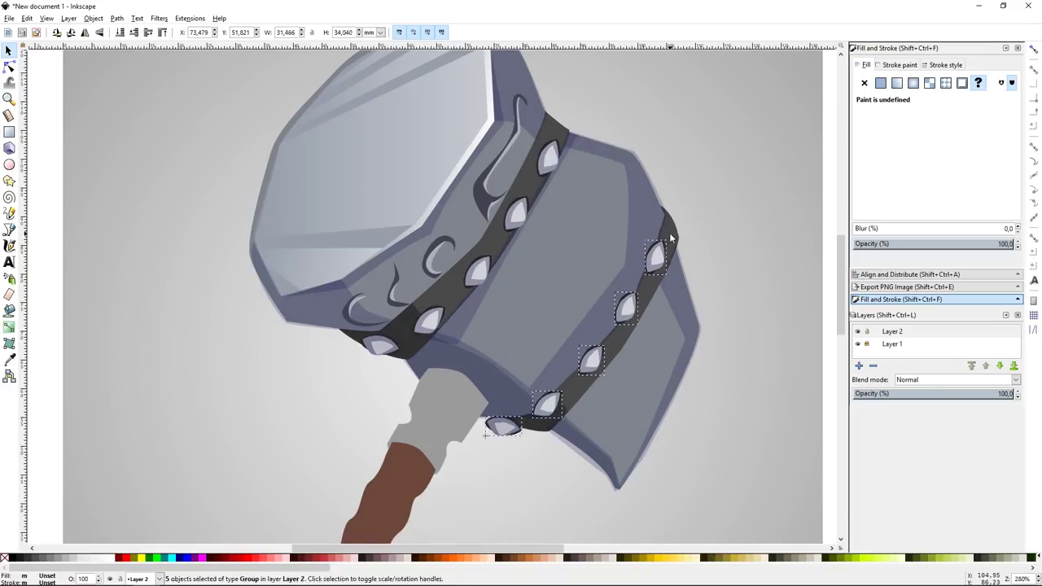
pyautogui.moveTo(489, 281)
pyautogui.mouseDown()
pyautogui.moveTo(659, 271)
pyautogui.moveTo(666, 261)
pyautogui.mouseUp()
pyautogui.press('Escape')
# Step: Nudge the copied studs so each sits neatly on the second band
pyautogui.moveTo(646, 309); pyautogui.dragTo(640, 310)
pyautogui.click(612, 361)
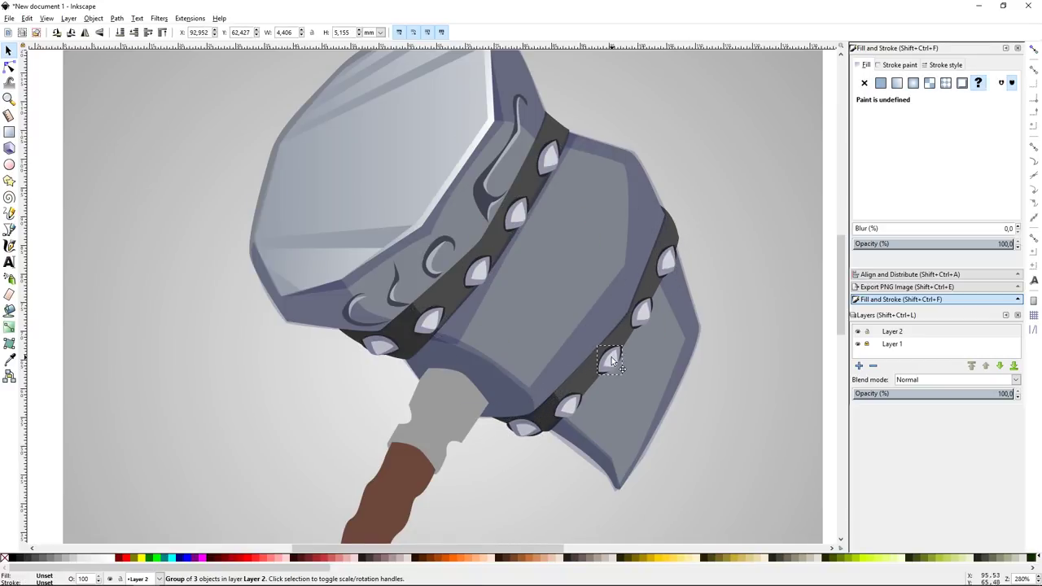
pyautogui.click(661, 259)
pyautogui.moveTo(610, 362); pyautogui.dragTo(610, 357)
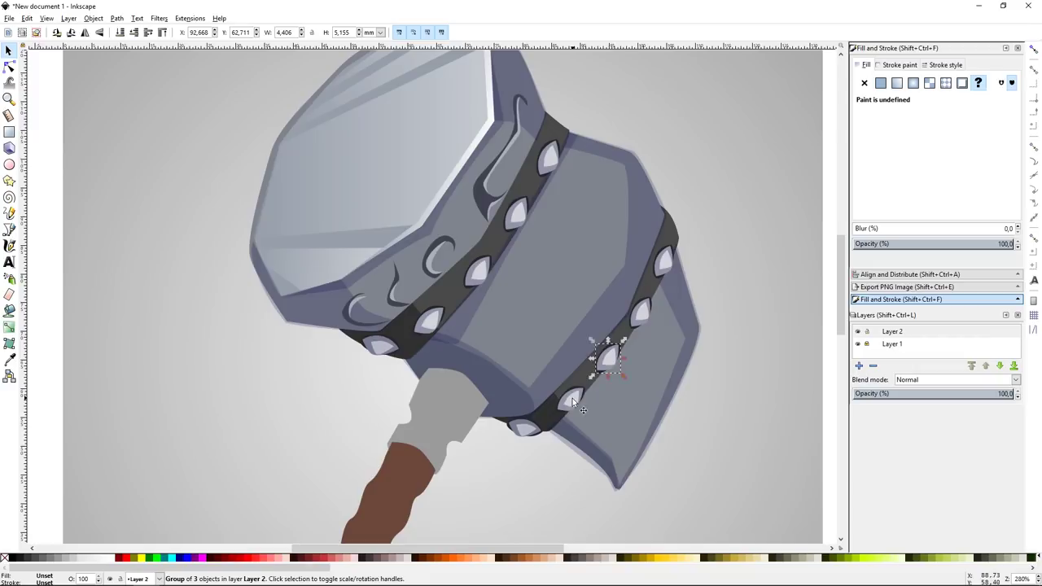
pyautogui.moveTo(525, 428); pyautogui.dragTo(529, 423)
pyautogui.press('Escape')
pyautogui.keyDown('ctrl'); pyautogui.scroll(1, 545, 389); pyautogui.keyUp('ctrl')
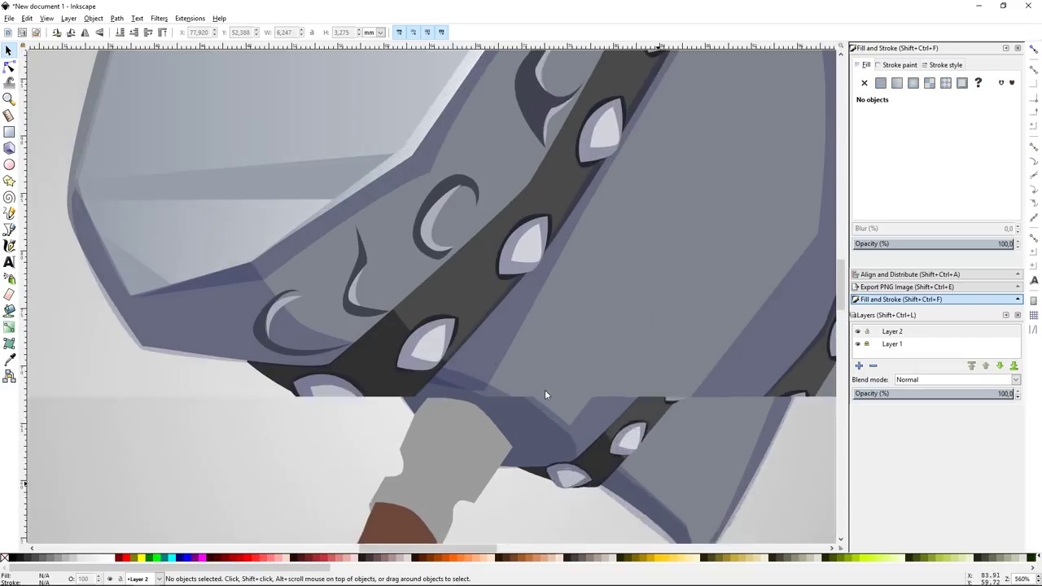
pyautogui.keyDown('ctrl'); pyautogui.scroll(-3, 608, 494); pyautogui.keyUp('ctrl')
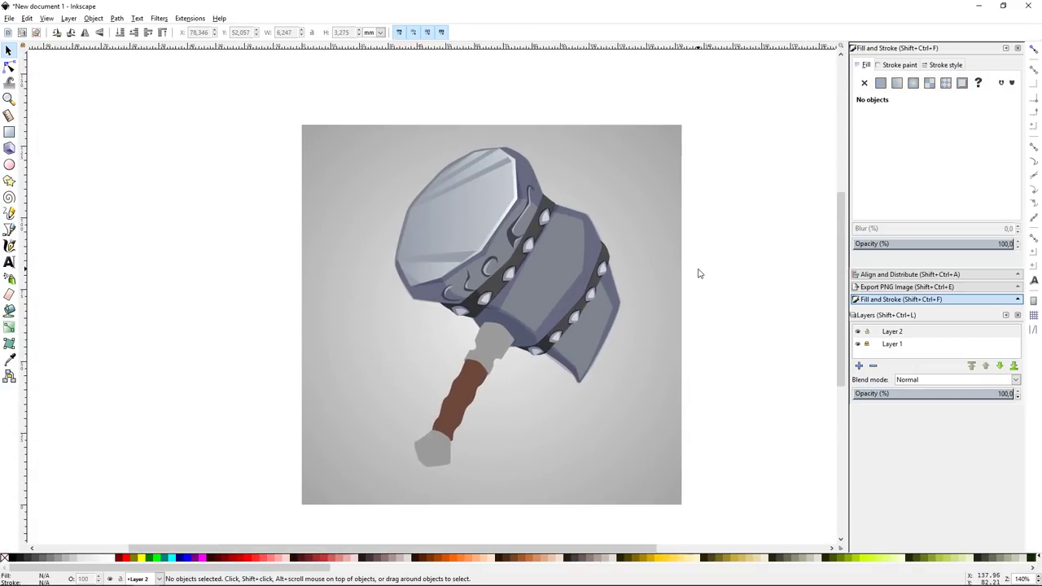
pyautogui.keyDown('ctrl'); pyautogui.scroll(2, 698, 271); pyautogui.keyUp('ctrl')
# Step: Draw the first two dark pointed petals on the steel face between the bands
pyautogui.press('b')
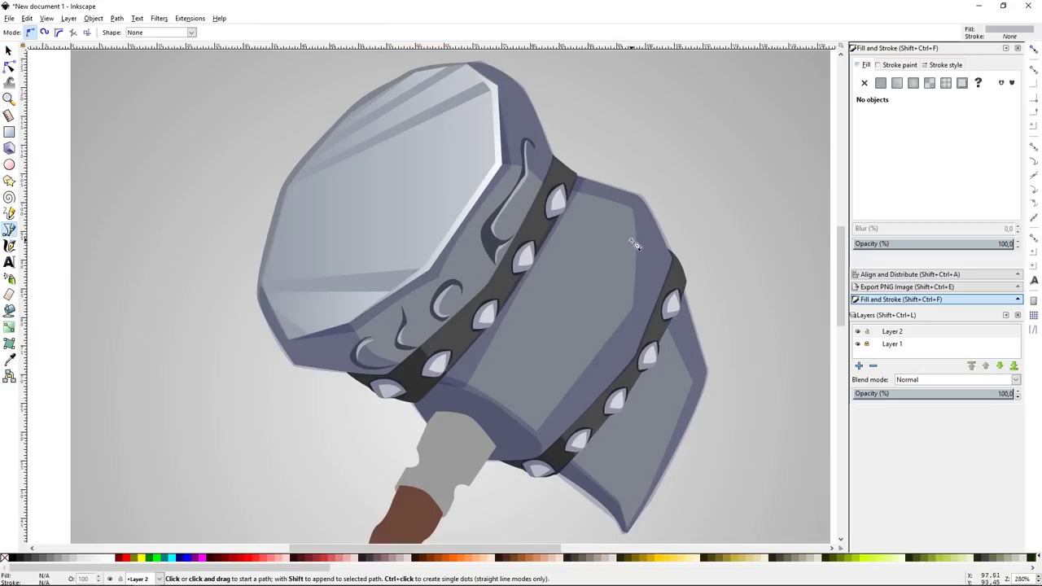
pyautogui.click(628, 236)
pyautogui.moveTo(566, 266); pyautogui.dragTo(552, 293)
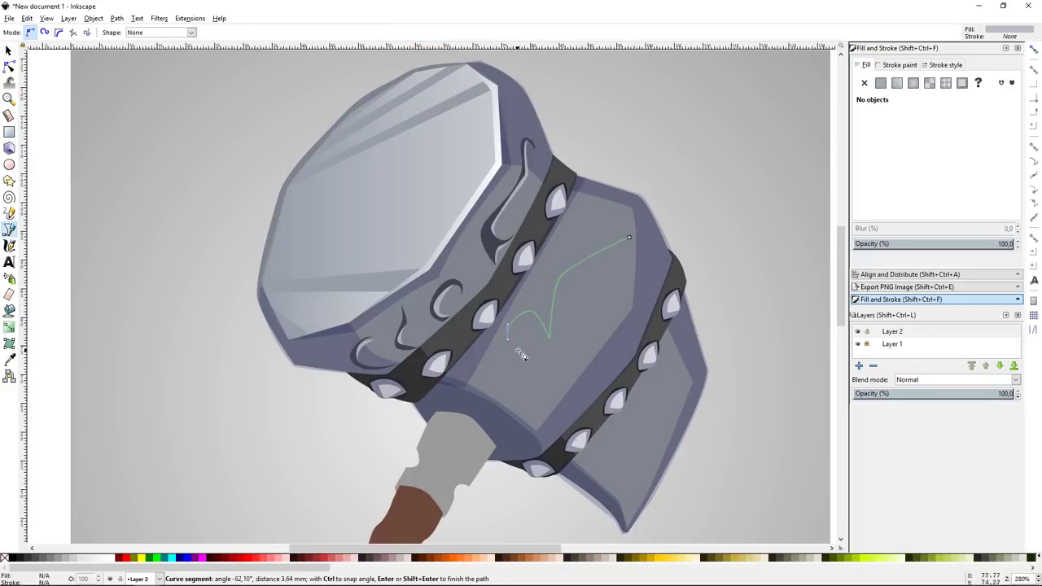
pyautogui.click(630, 239)
pyautogui.press('Escape')
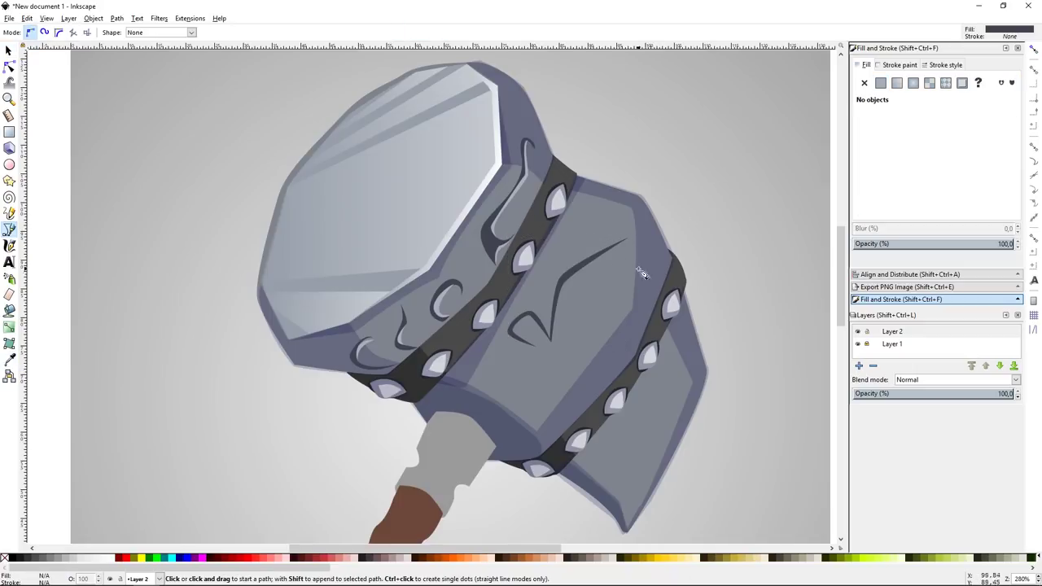
pyautogui.click(626, 258)
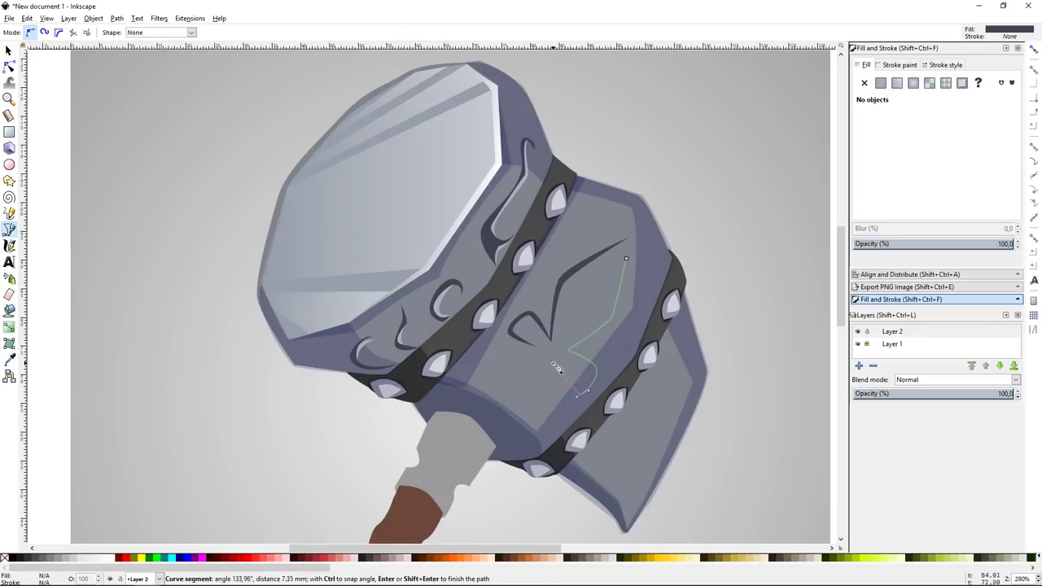
pyautogui.click(626, 258)
pyautogui.press('Escape')
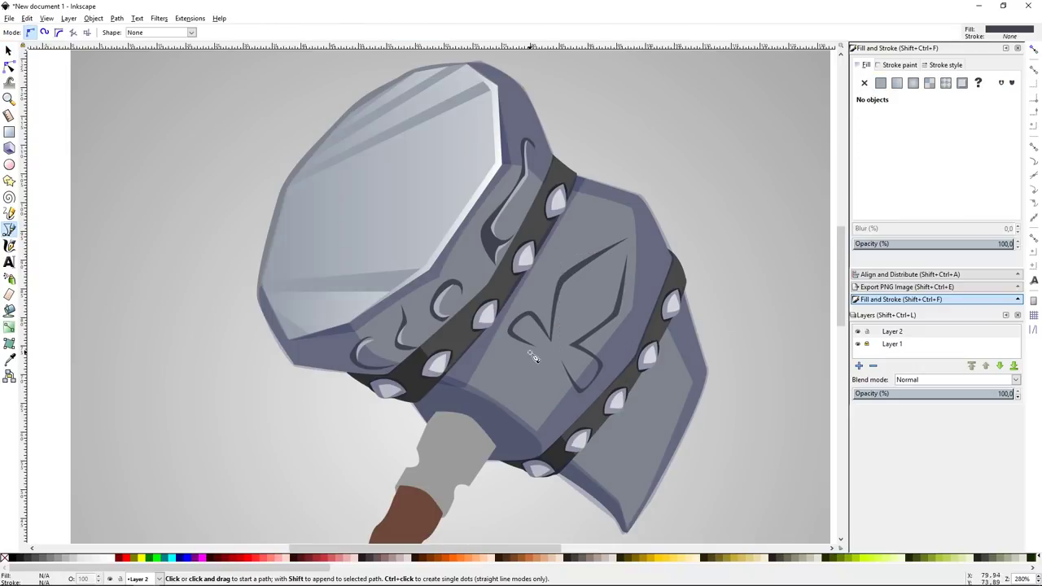
# Step: Add a leaf-shaped petal and a lower petal to the flower ornament
pyautogui.click(529, 351)
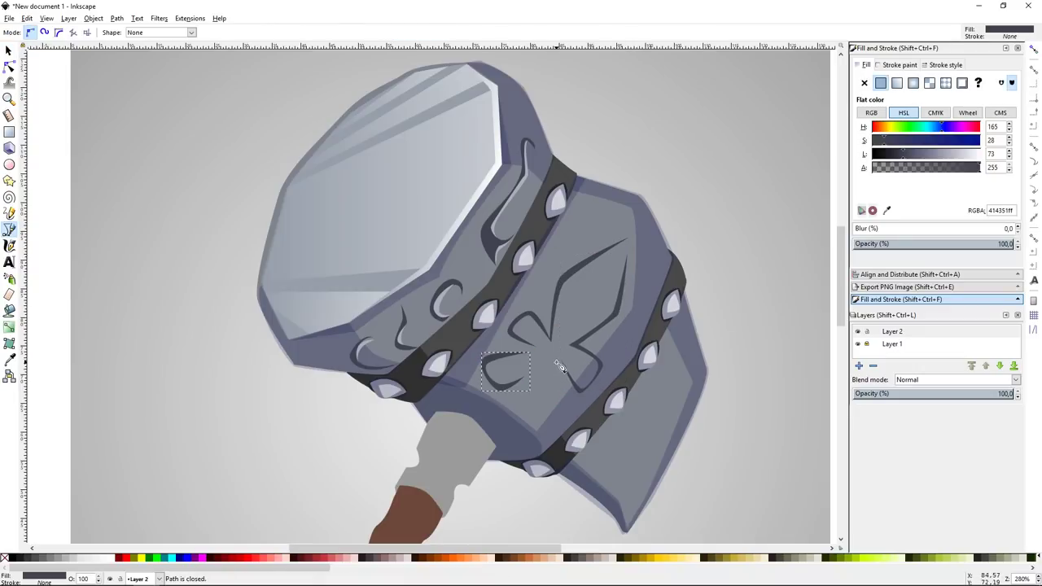
pyautogui.press('Escape')
pyautogui.click(557, 364)
pyautogui.click(557, 364)
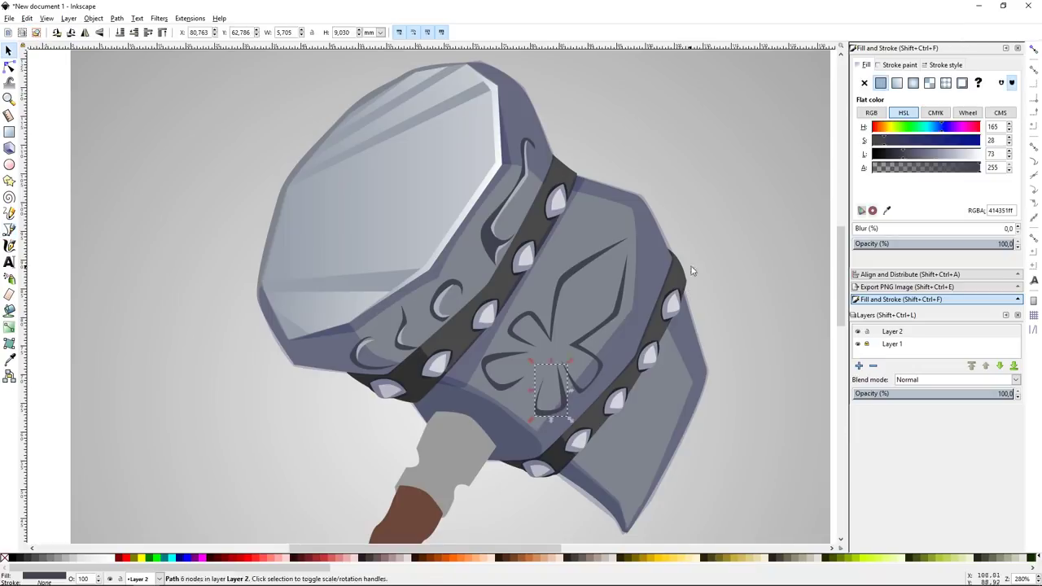
pyautogui.press('Escape')
pyautogui.press('s')
pyautogui.press('b')
pyautogui.press('+')
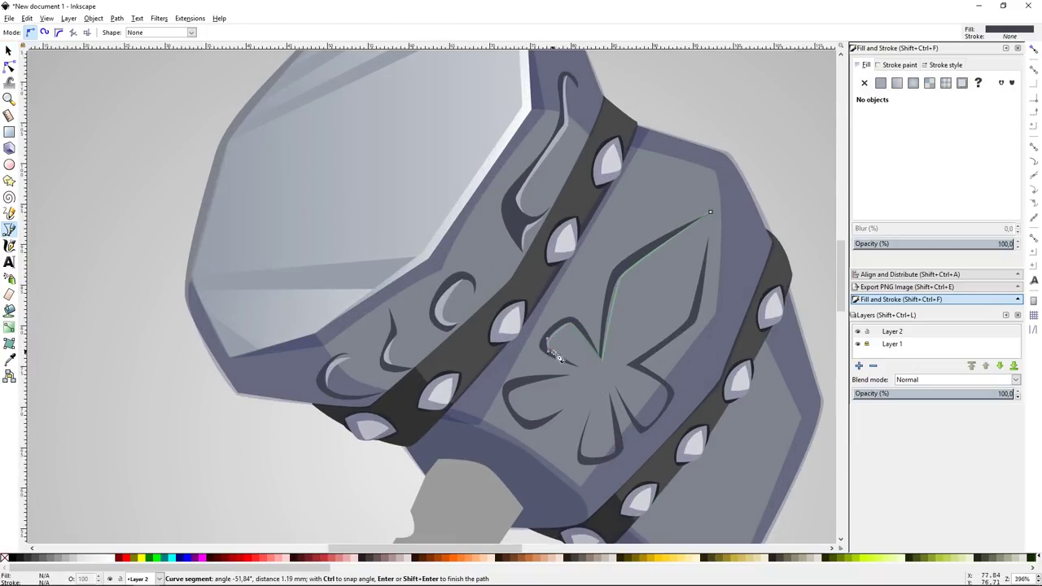
# Step: Close the tall pointed petal reaching toward the top of the face
pyautogui.click(710, 211)
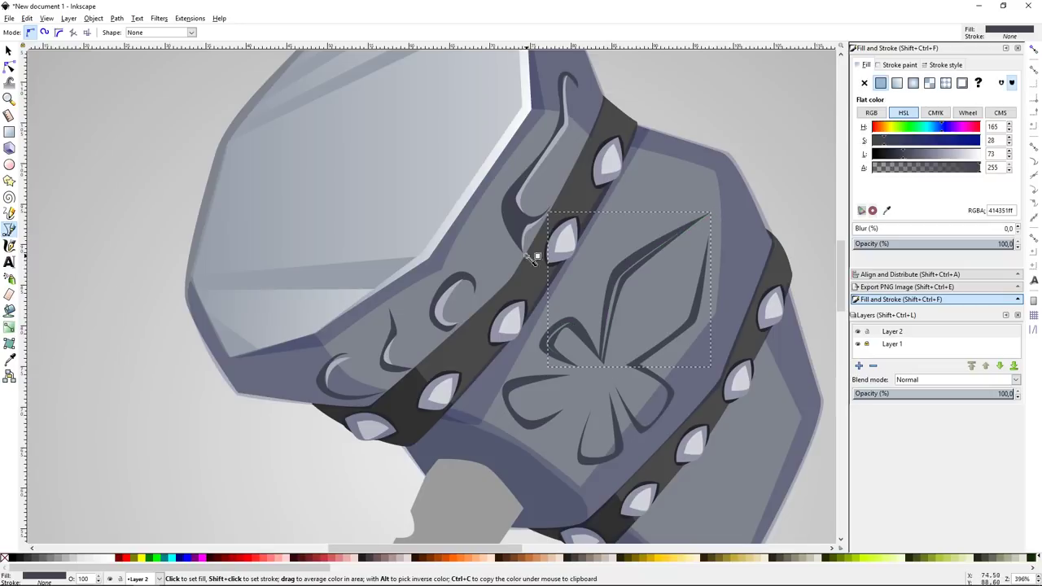
pyautogui.press('s')
pyautogui.press('Escape')
pyautogui.press('5')
pyautogui.press('`')
pyautogui.press('b')
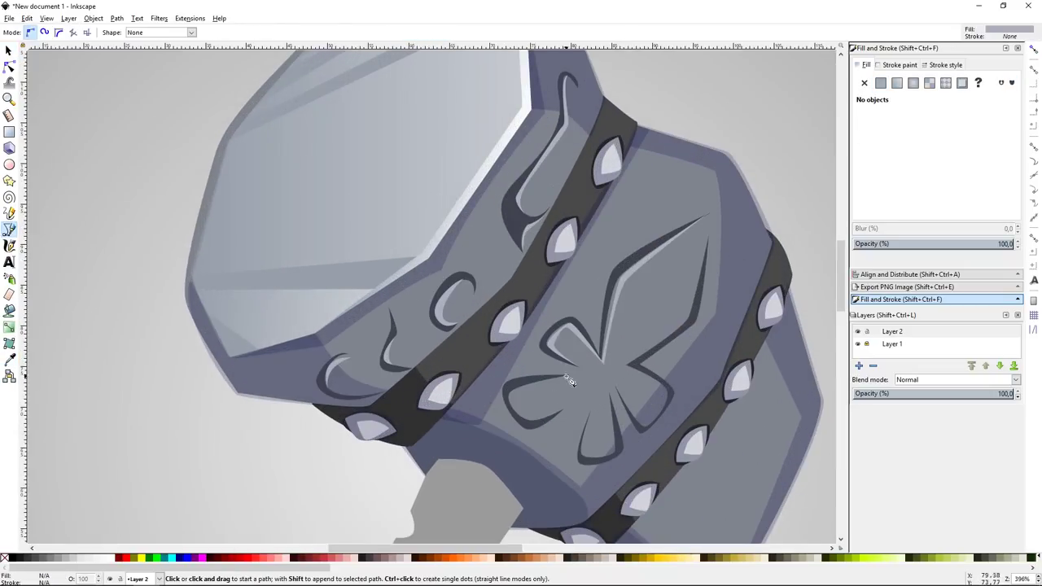
pyautogui.press('Return')
# Step: Draw a highlight inside the lower petal, then delete the misplaced shape
pyautogui.moveTo(565, 405); pyautogui.dragTo(521, 438)
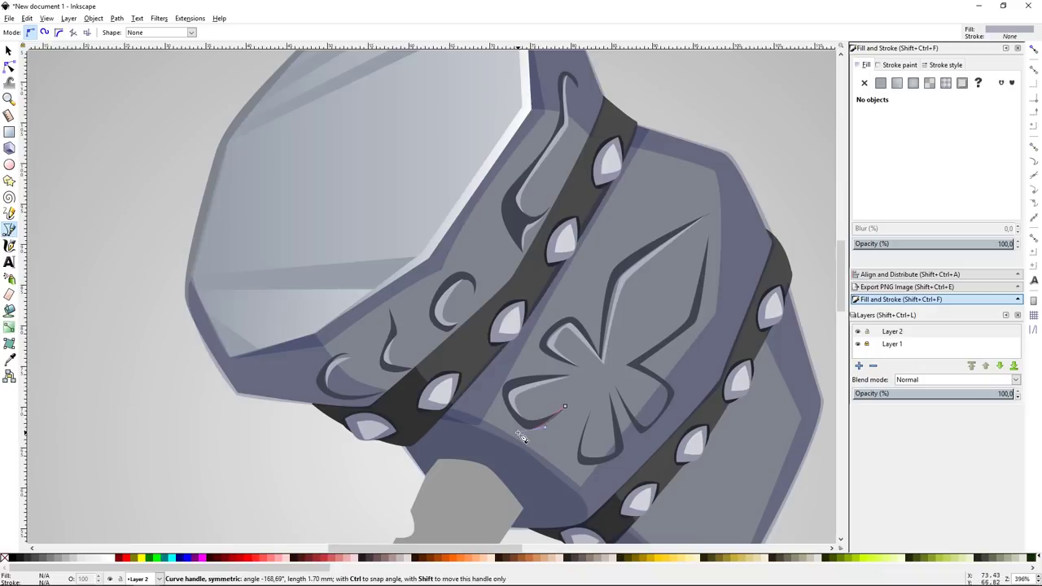
pyautogui.click(565, 407)
pyautogui.press('s')
pyautogui.press('n')
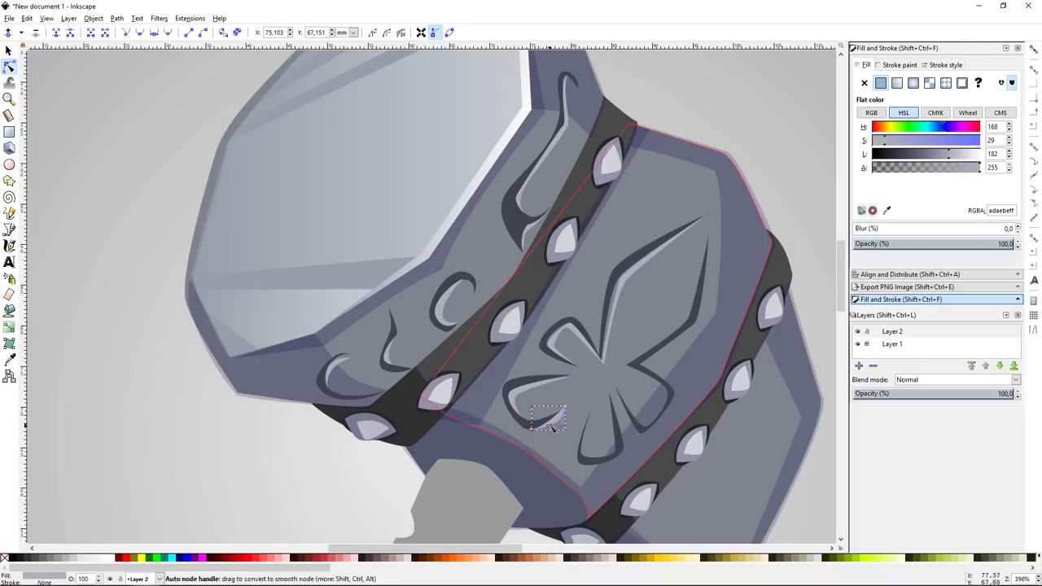
pyautogui.press('Delete')
# Step: Draw a light highlight along the tall petal and begin another
pyautogui.press('b')
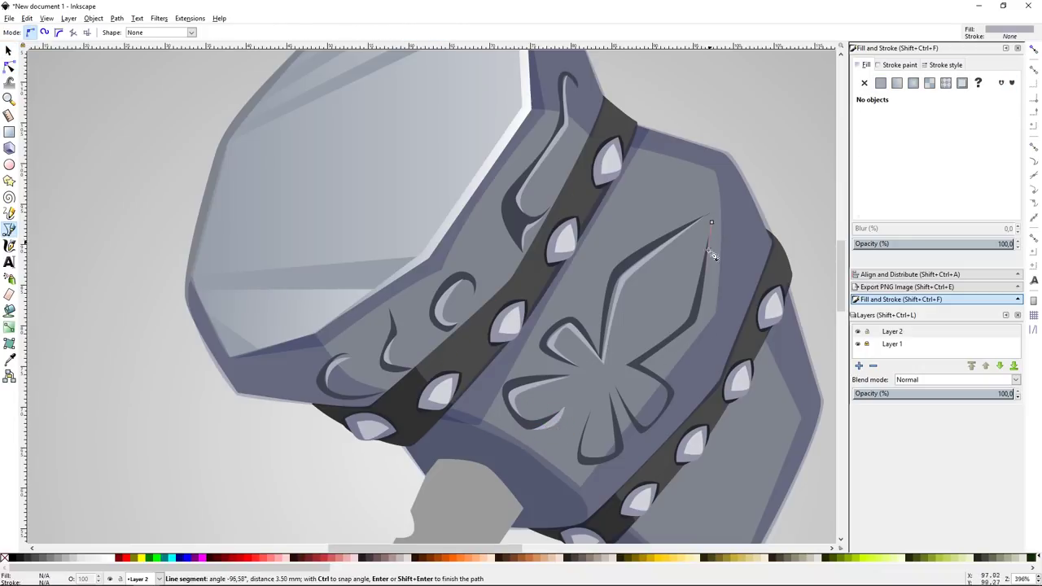
pyautogui.moveTo(698, 318); pyautogui.dragTo(687, 329)
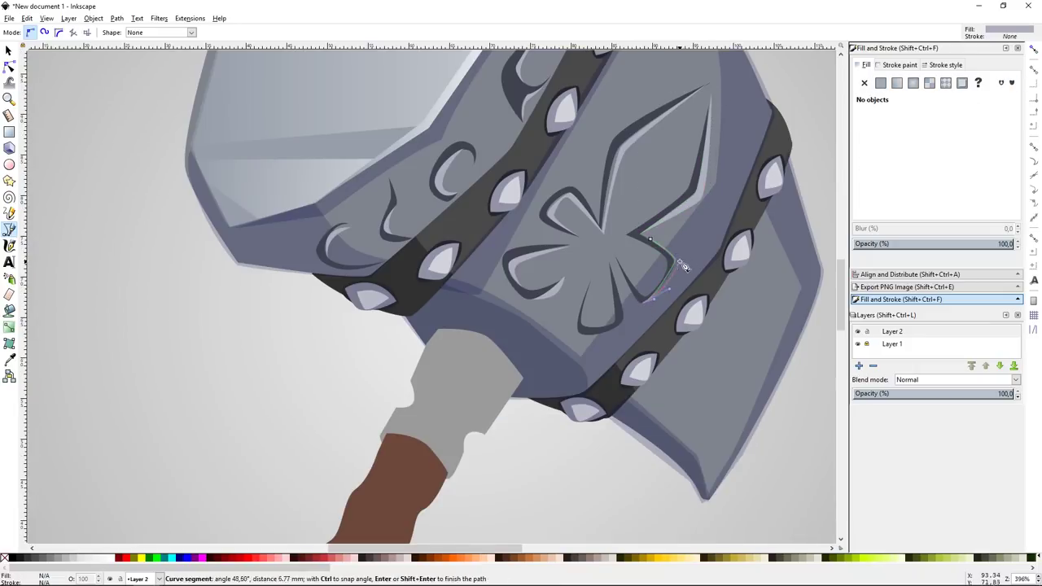
pyautogui.click(650, 242)
pyautogui.click(612, 275)
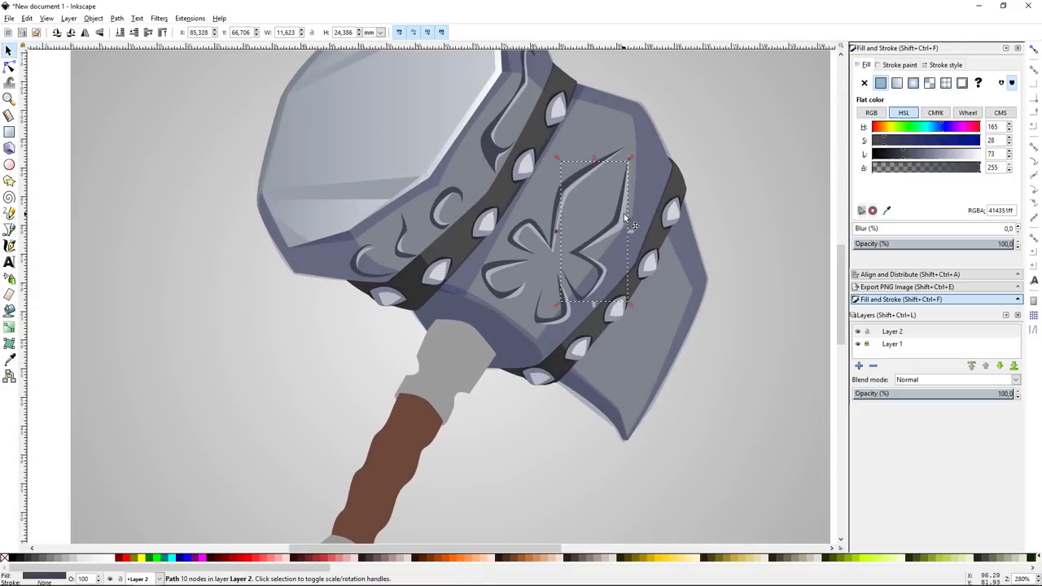
# Step: Draw dark curled engraving shapes on the hammer head's lower right
pyautogui.press('+')
pyautogui.keyDown('shift'); pyautogui.click(630, 313); pyautogui.keyUp('shift')
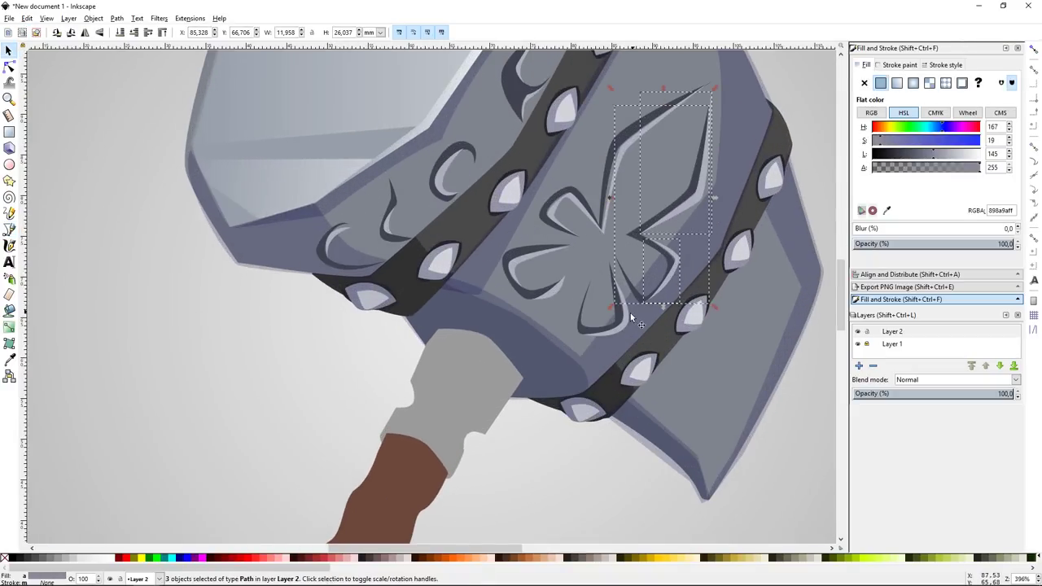
pyautogui.keyDown('shift'); pyautogui.click(612, 306); pyautogui.keyUp('shift')
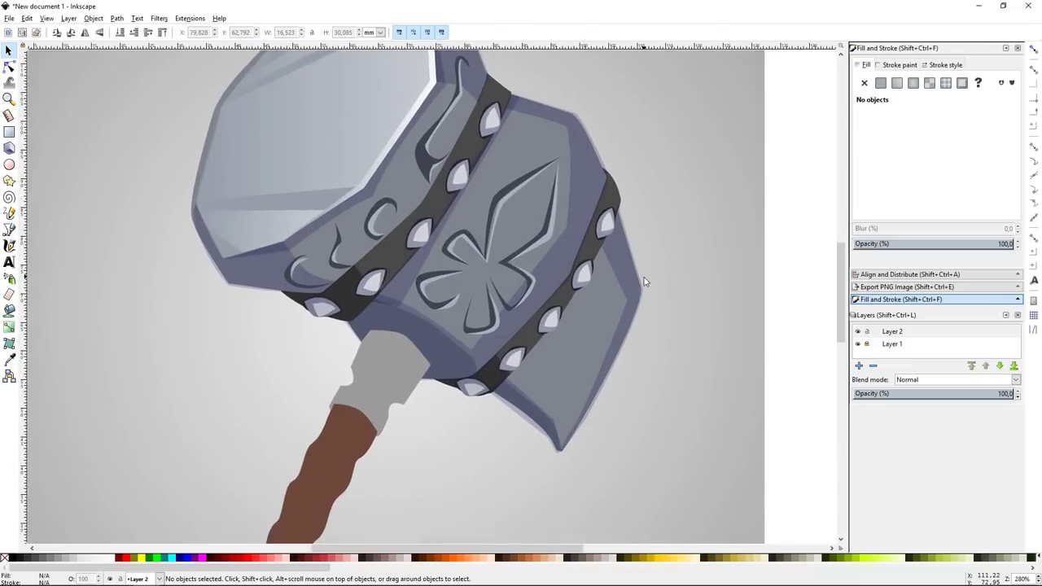
pyautogui.press('+')
pyautogui.press('b')
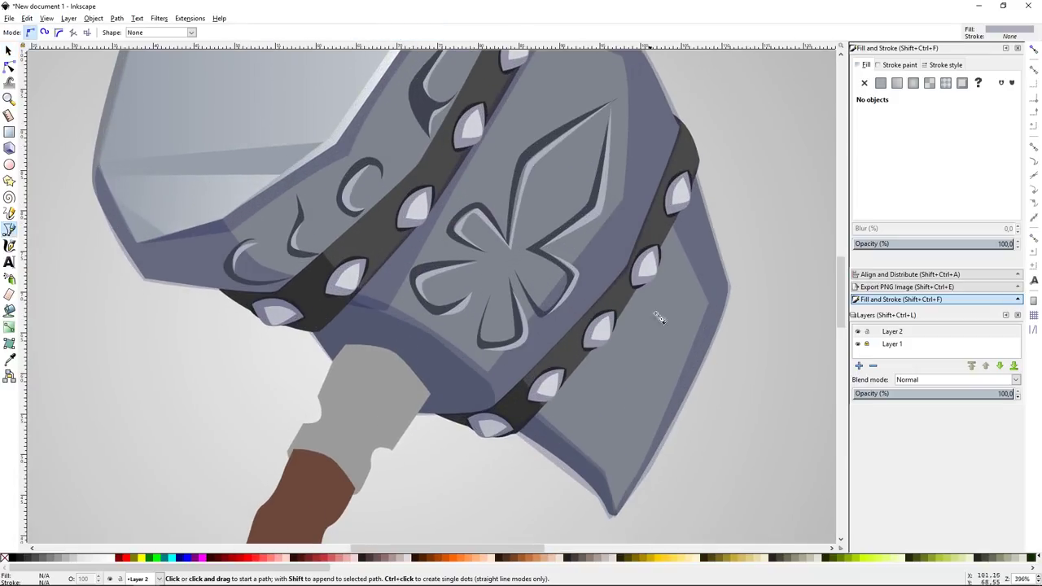
pyautogui.click(670, 239)
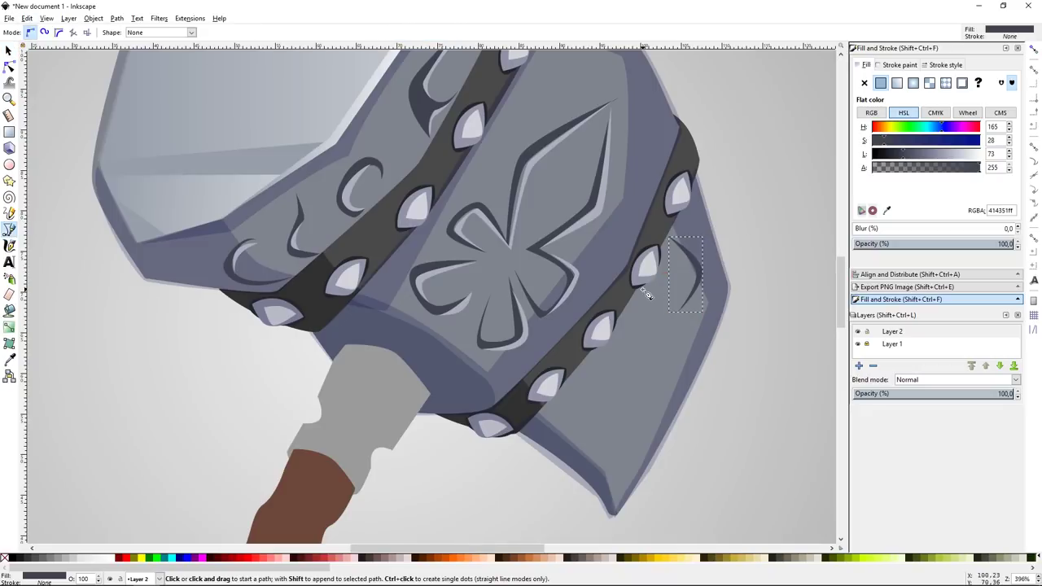
pyautogui.moveTo(643, 289); pyautogui.dragTo(735, 292)
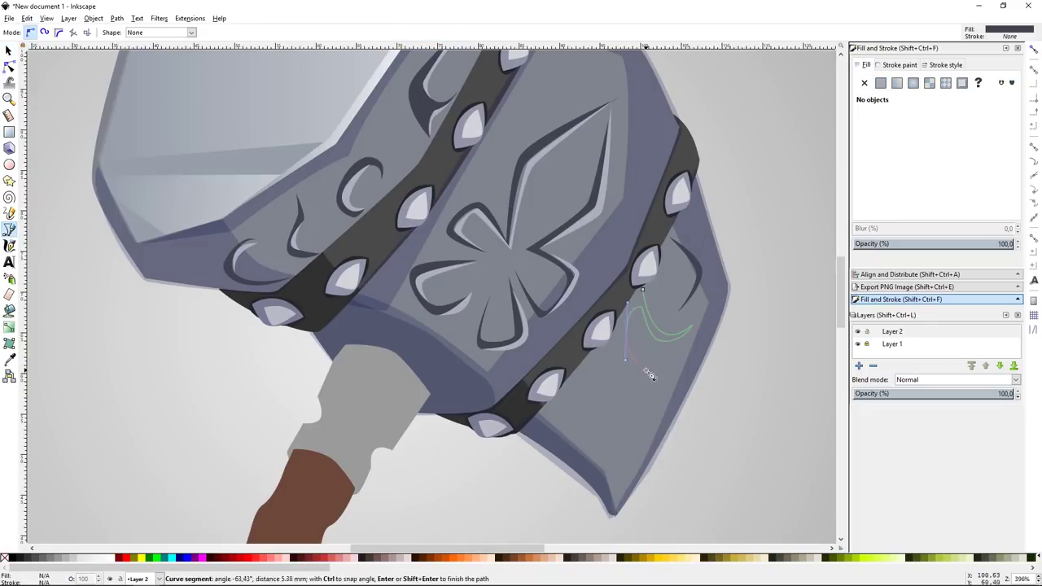
pyautogui.click(624, 326)
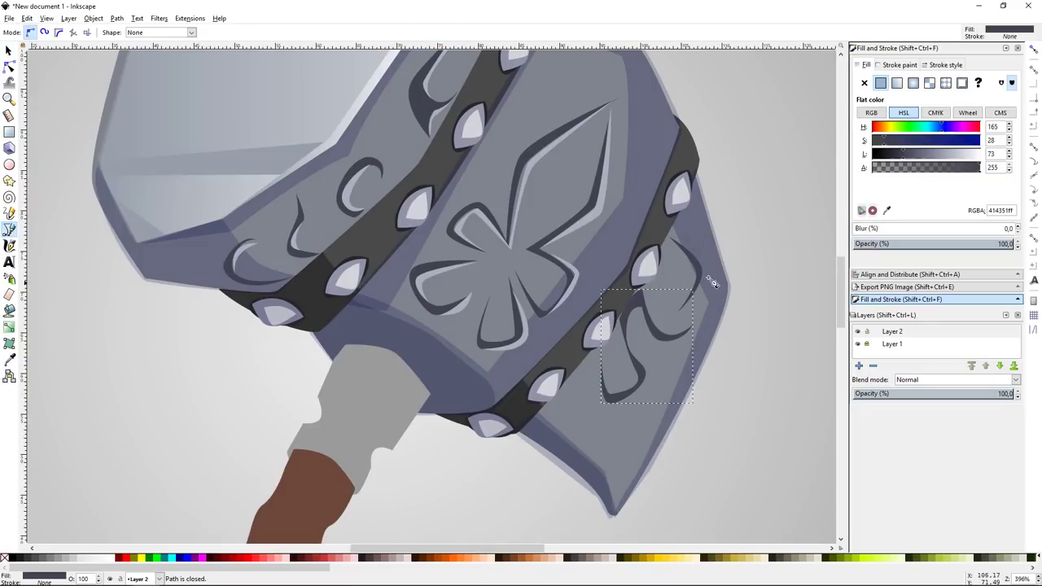
pyautogui.press('s')
pyautogui.click(730, 382)
# Step: Add more dark engravings near the lower tip and under the flower motif
pyautogui.press('b')
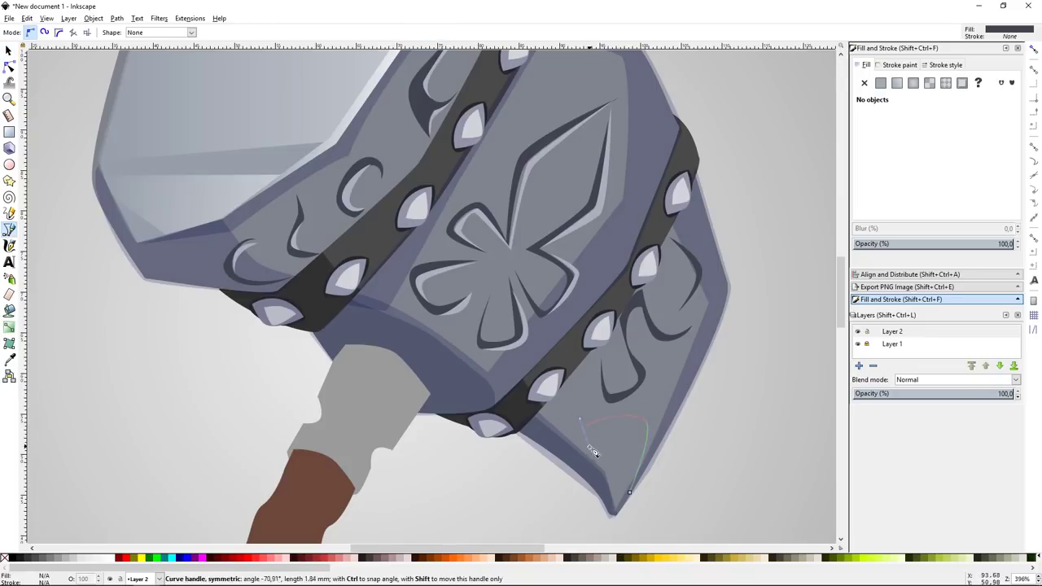
pyautogui.click(634, 494)
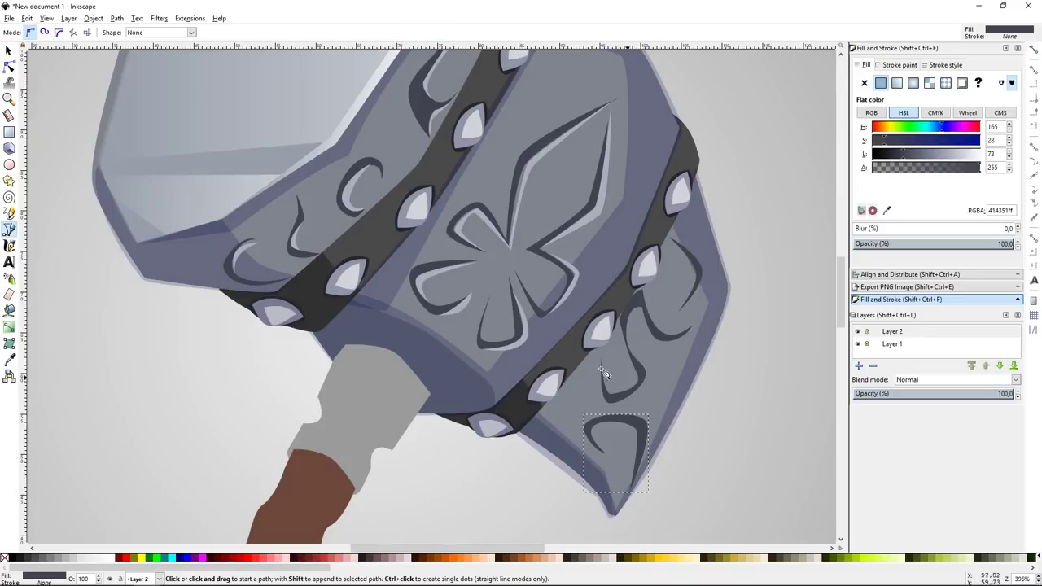
pyautogui.moveTo(413, 348); pyautogui.dragTo(440, 346)
pyautogui.click(414, 349)
pyautogui.press('s')
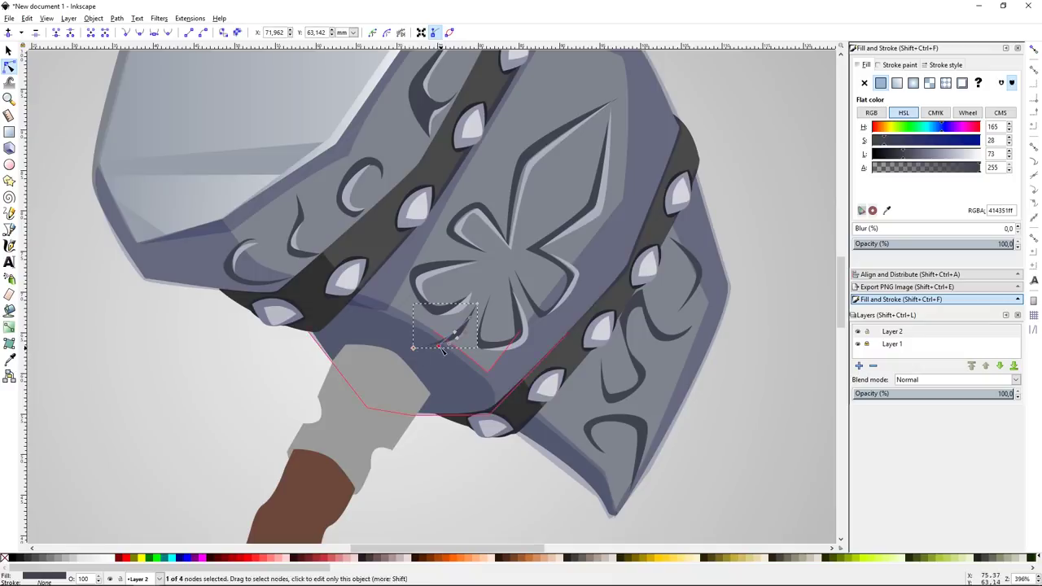
pyautogui.click(749, 149)
pyautogui.press('b')
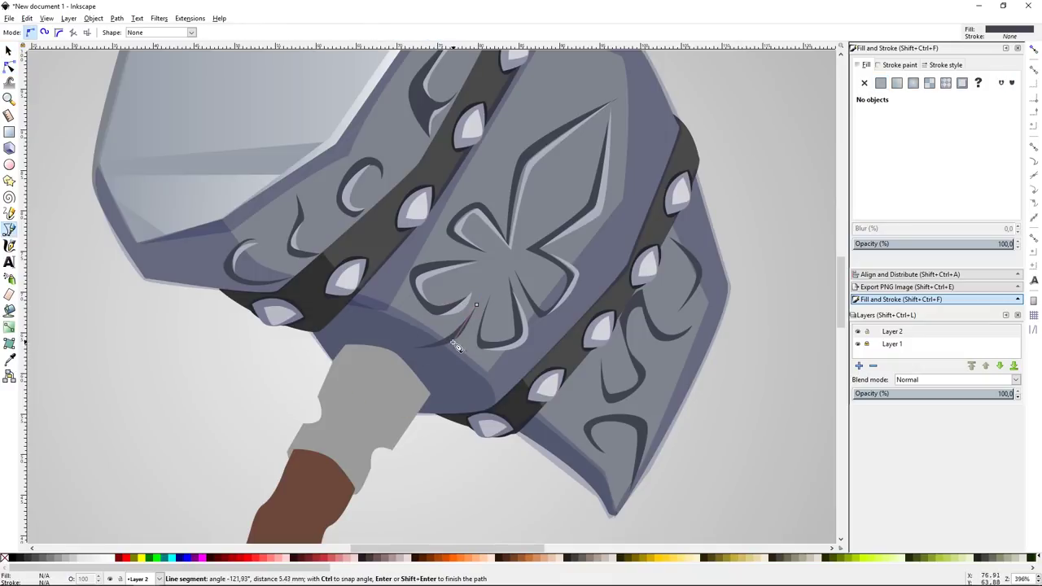
pyautogui.press('Return')
# Step: Sample the pale blue-grey colour and draw pale accents along the right band
pyautogui.press('s')
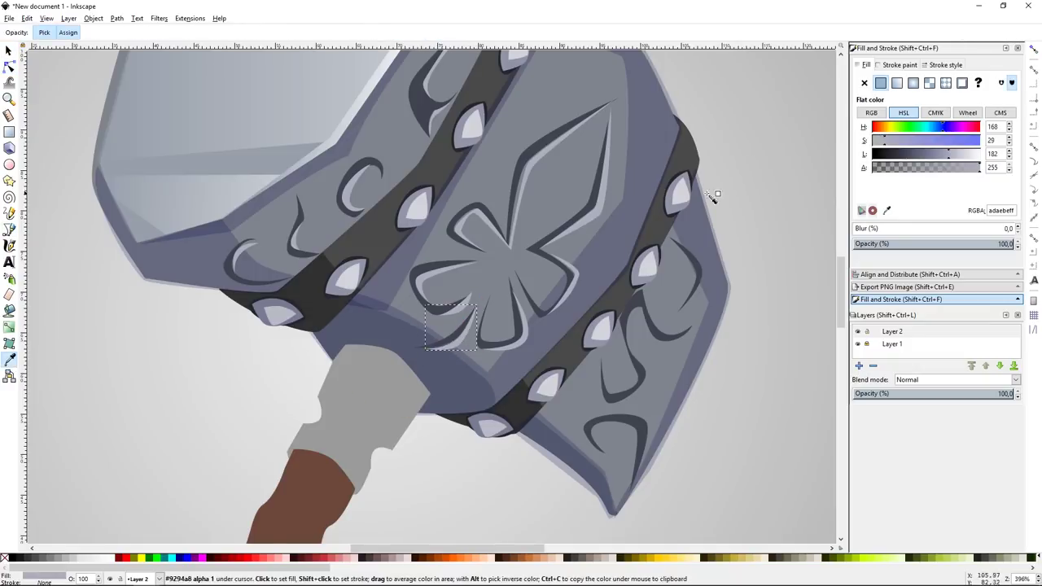
pyautogui.click(729, 202)
pyautogui.press('b')
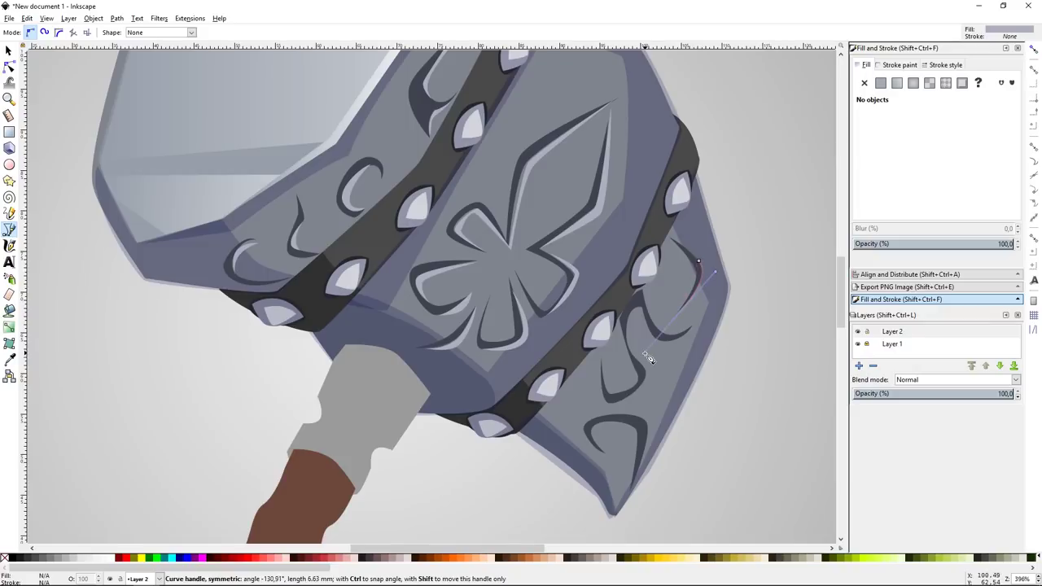
pyautogui.moveTo(691, 257); pyautogui.dragTo(696, 262)
pyautogui.click(693, 323)
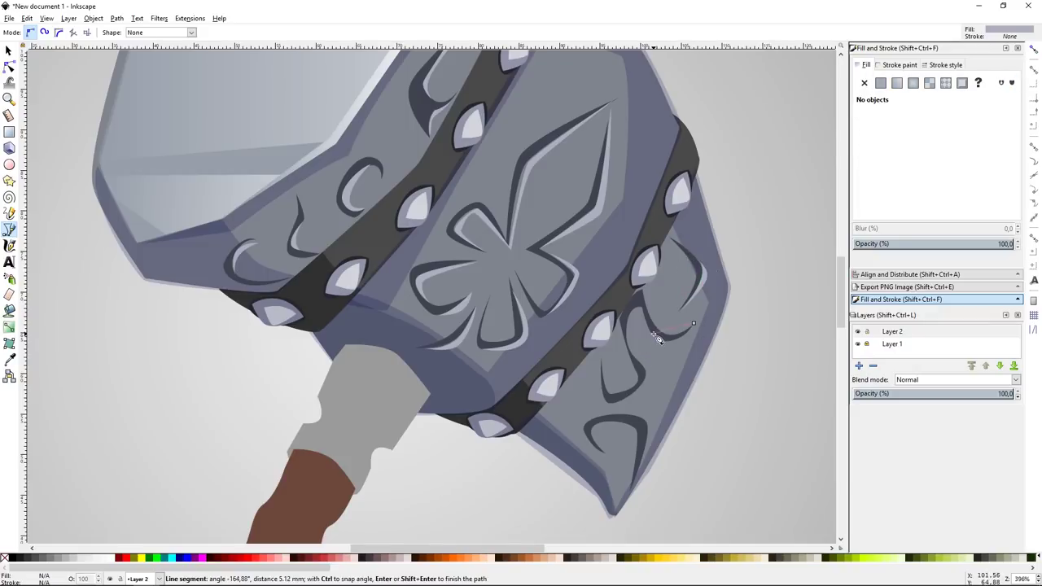
pyautogui.moveTo(660, 344); pyautogui.dragTo(662, 345)
pyautogui.moveTo(641, 308); pyautogui.dragTo(642, 374)
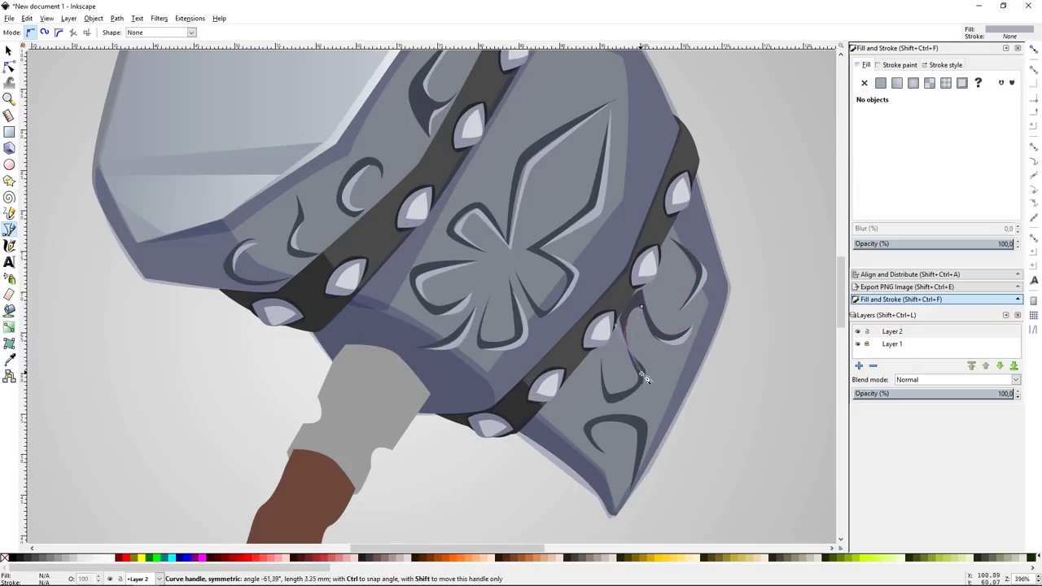
pyautogui.click(608, 400)
pyautogui.click(622, 398)
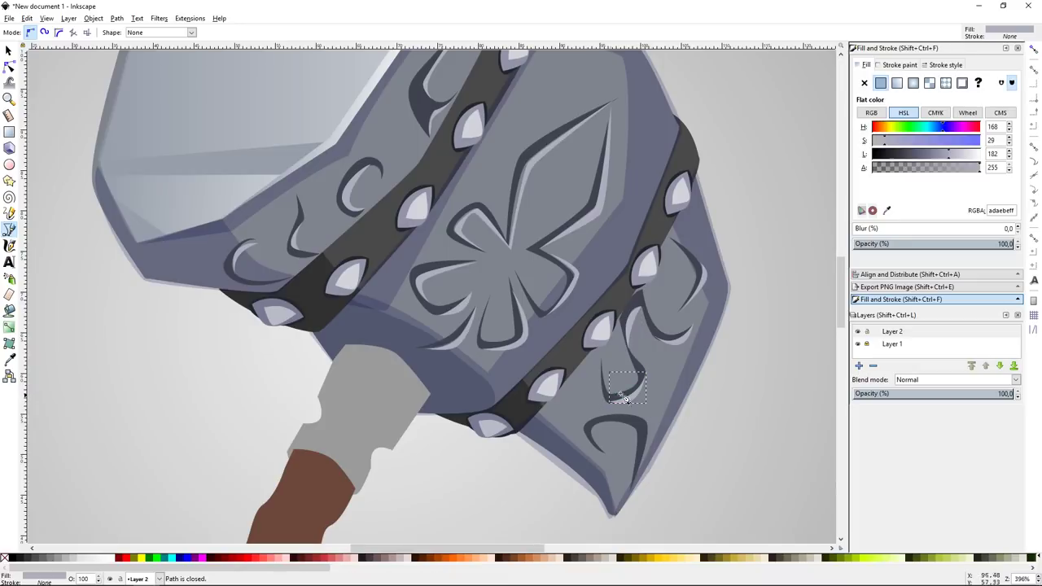
pyautogui.moveTo(632, 425); pyautogui.dragTo(594, 437)
pyautogui.click(648, 422)
pyautogui.press('Escape')
# Step: Draw a highlight panel over the front face at about 31% opacity
pyautogui.press('5')
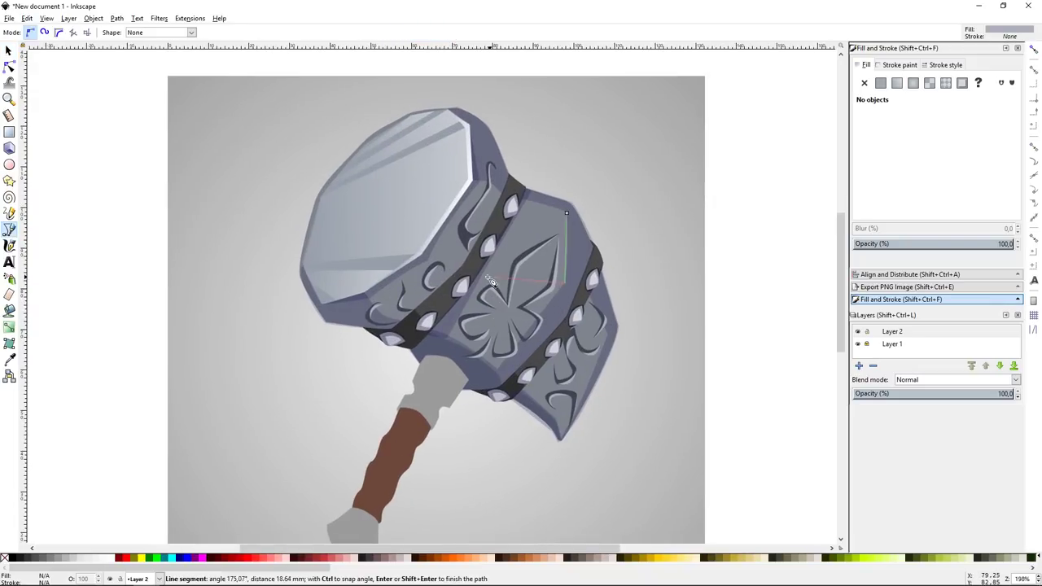
pyautogui.click(567, 214)
pyautogui.press('s')
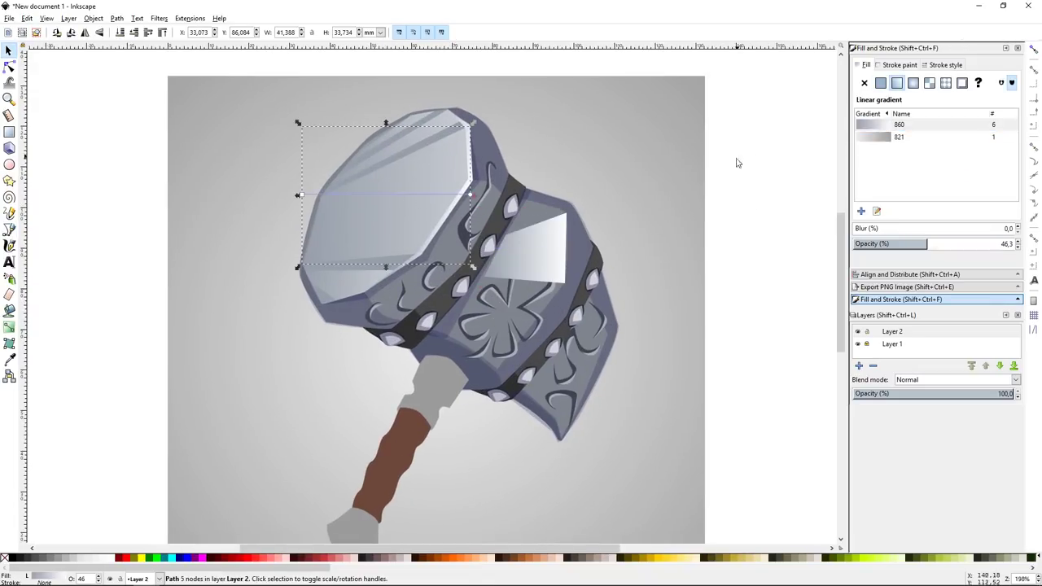
pyautogui.moveTo(928, 244)
pyautogui.mouseDown()
pyautogui.moveTo(945, 245)
pyautogui.moveTo(903, 244)
pyautogui.mouseUp()
pyautogui.click(782, 249)
pyautogui.click(561, 278)
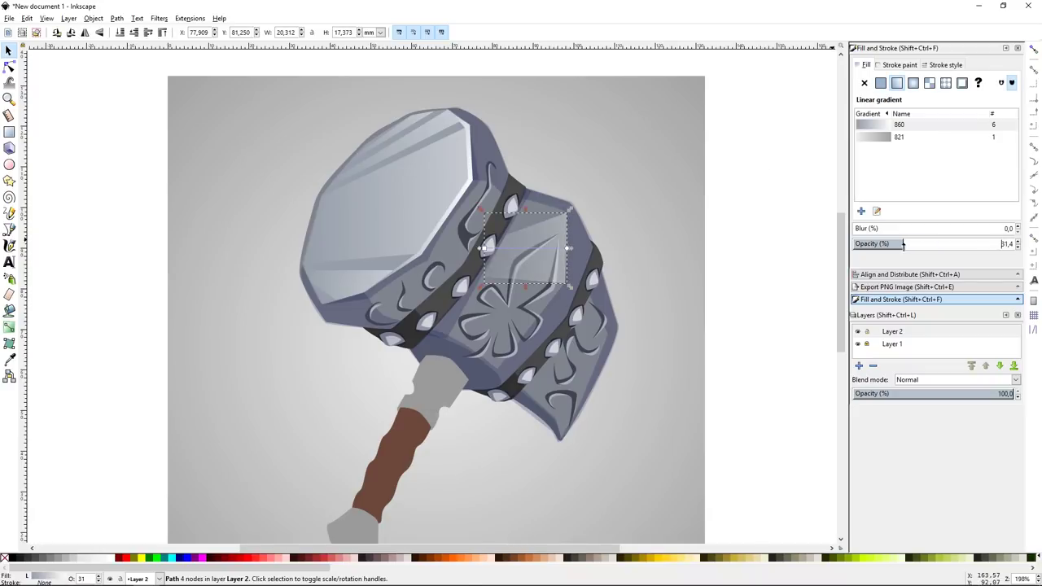
pyautogui.click(732, 278)
# Step: Draw a second translucent highlight panel on the front face
pyautogui.press('b')
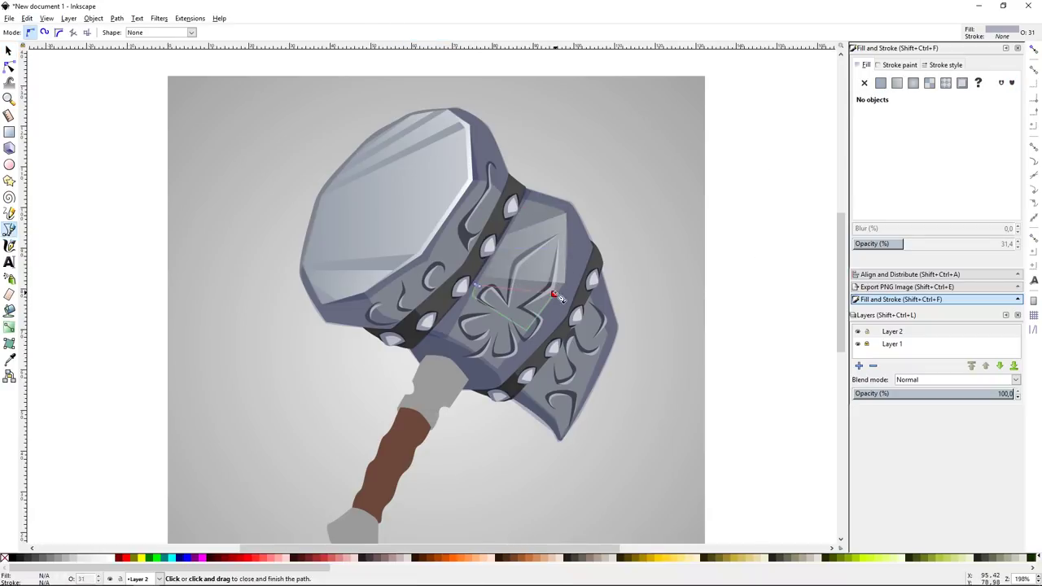
pyautogui.click(558, 297)
pyautogui.press('s')
pyautogui.click(744, 256)
pyautogui.press('-')
pyautogui.press('-')
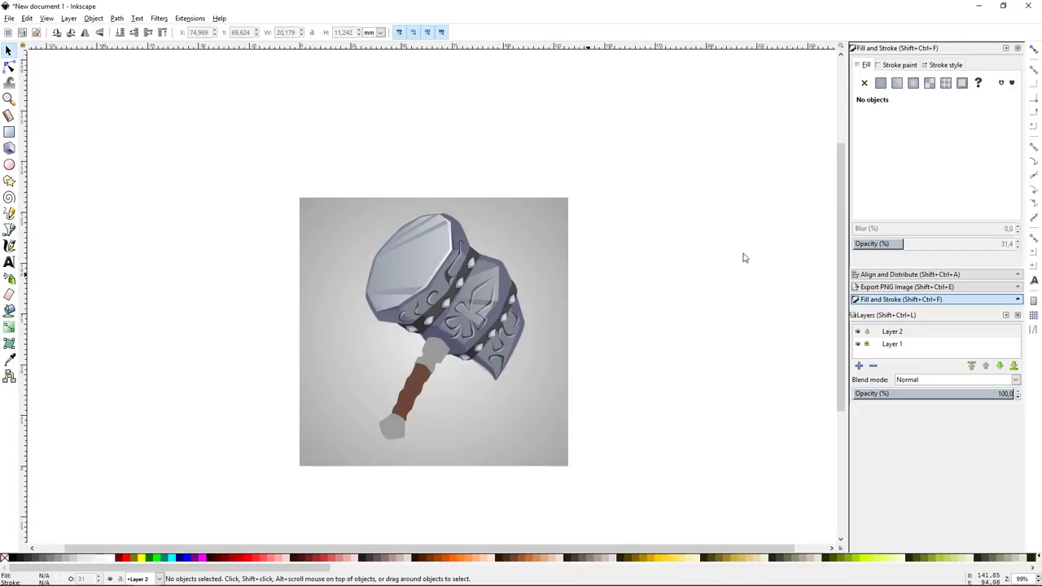
pyautogui.press('+')
pyautogui.press('+')
# Step: Add a translucent highlight on the lower right section of the head
pyautogui.press('b')
pyautogui.click(607, 355)
pyautogui.click(571, 358)
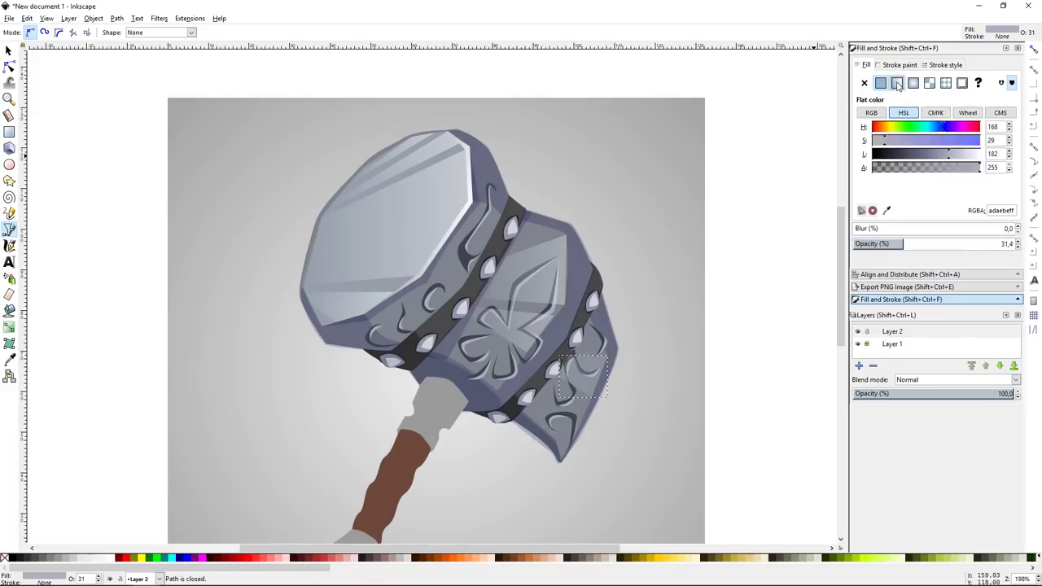
pyautogui.press('s')
pyautogui.click(739, 258)
pyautogui.scroll(-1, 739, 262)
pyautogui.keyDown('ctrl'); pyautogui.scroll(1, 739, 262); pyautogui.keyUp('ctrl')
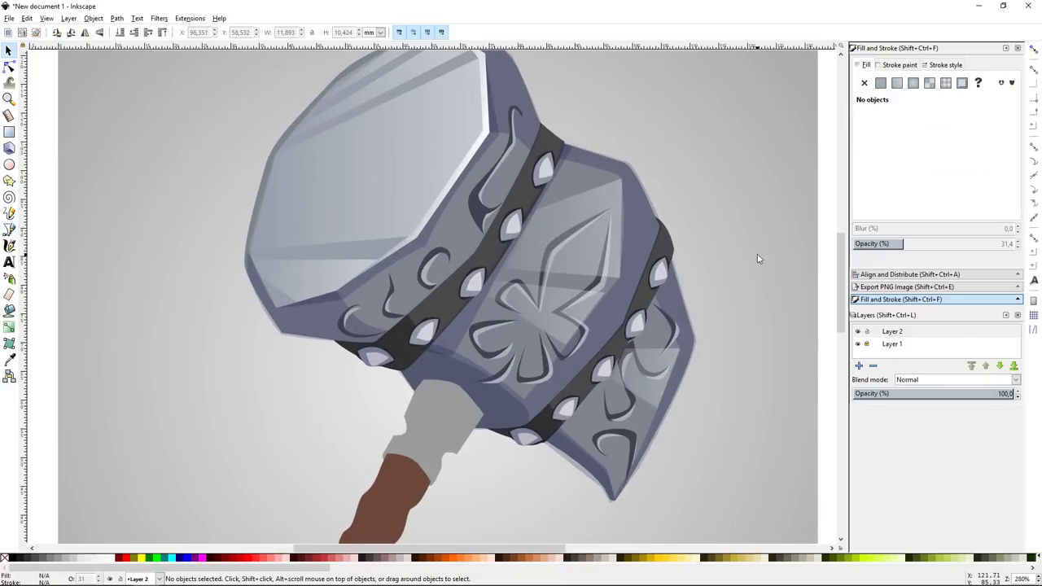
pyautogui.scroll(1, 697, 205)
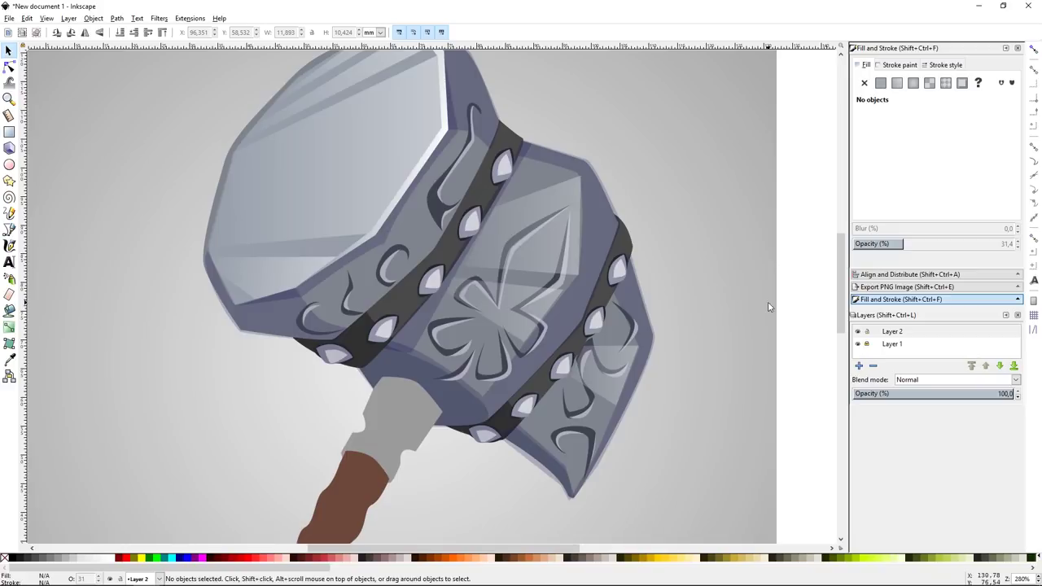
pyautogui.press('b')
pyautogui.scroll(1, 572, 262)
# Step: Draw a small shadow shape on the upper band and check the stud selection
pyautogui.click(522, 161)
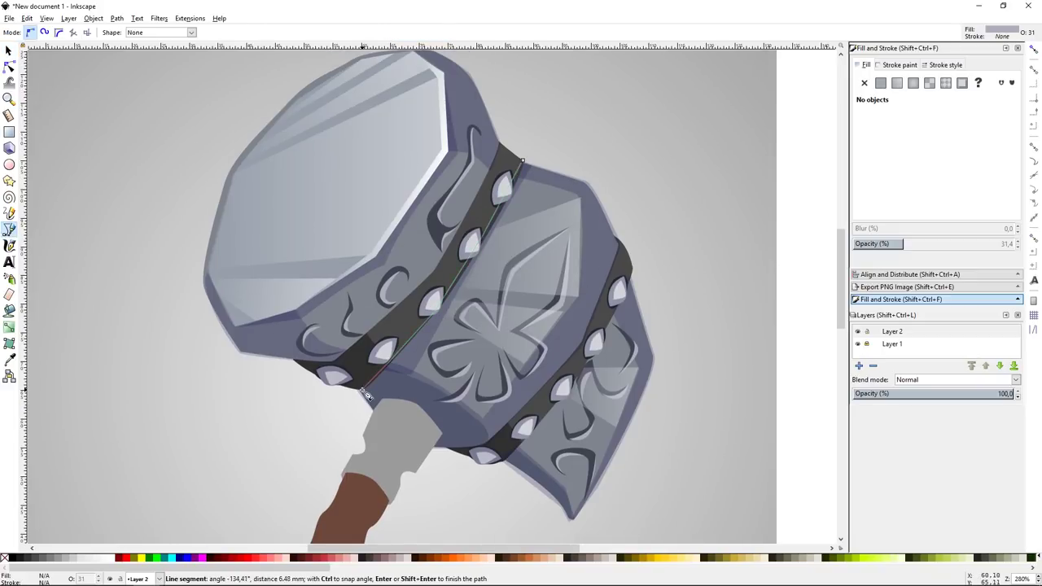
pyautogui.click(522, 161)
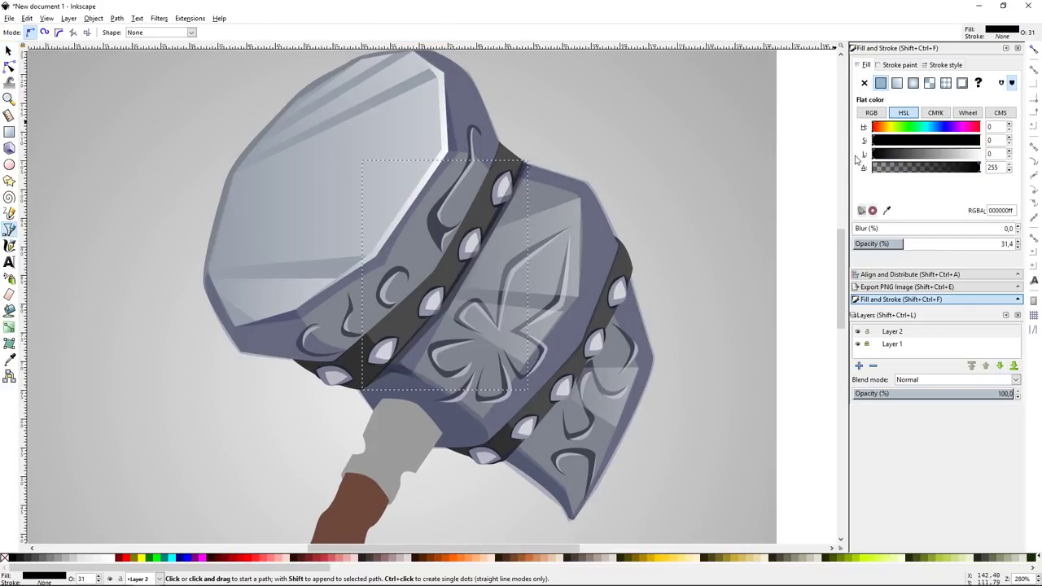
pyautogui.press('s')
pyautogui.click(698, 168)
pyautogui.click(430, 323)
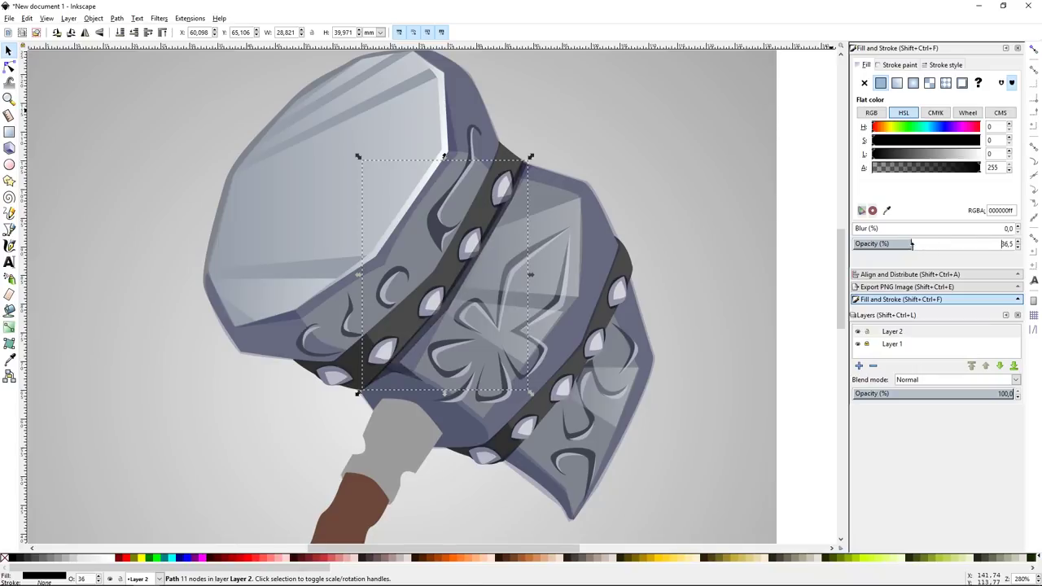
pyautogui.moveTo(430, 323); pyautogui.dragTo(588, 215)
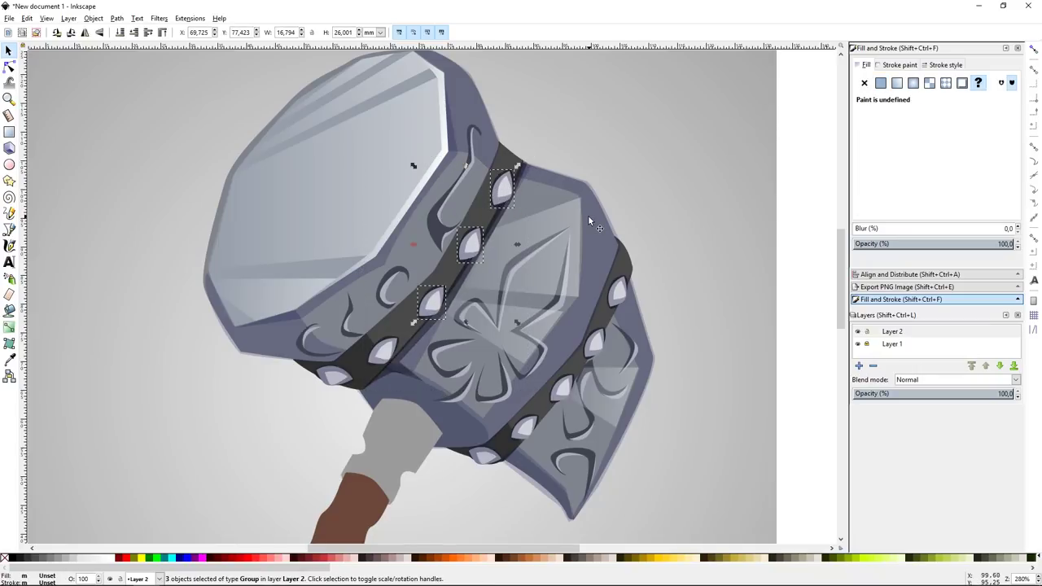
pyautogui.press('Escape')
# Step: Draw a shadow running down along the upper band
pyautogui.press('b')
pyautogui.scroll(2, 692, 207)
pyautogui.click(499, 210)
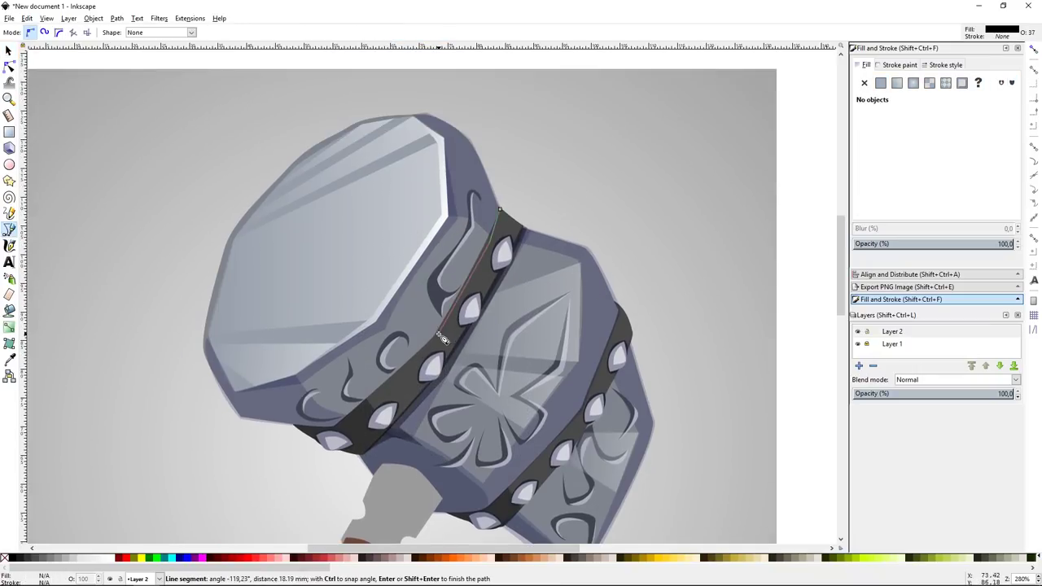
pyautogui.click(368, 411)
pyautogui.press('Return')
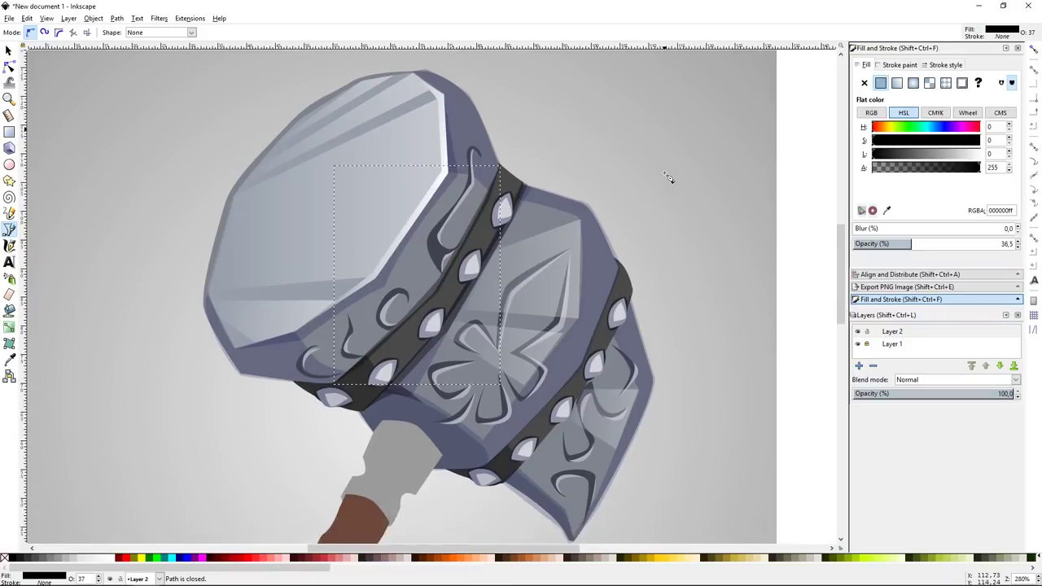
pyautogui.scroll(-2, 672, 180)
# Step: Draw a three-point shadow along the lower band
pyautogui.click(619, 247)
pyautogui.click(586, 342)
pyautogui.click(487, 450)
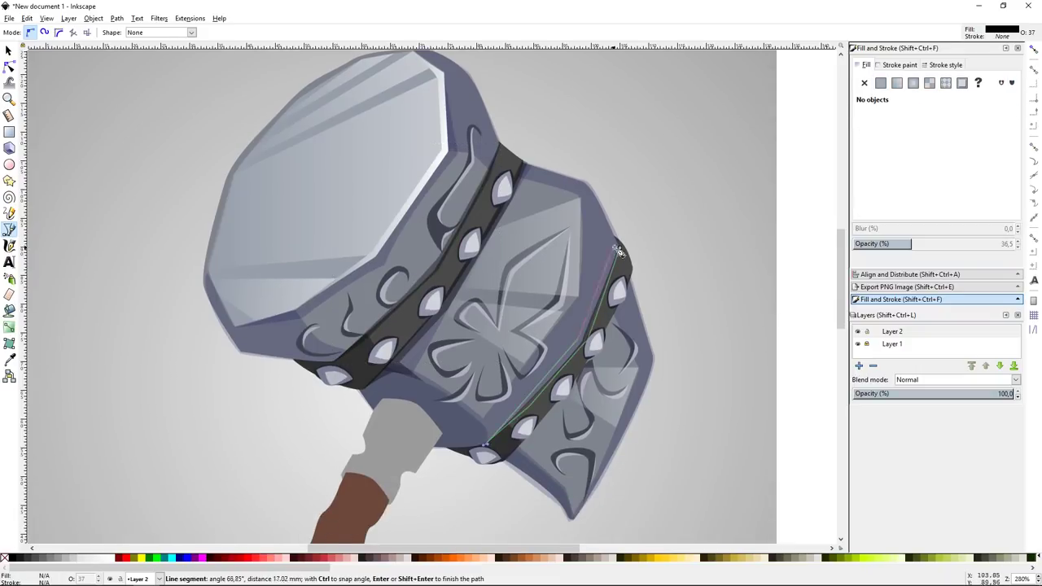
pyautogui.press('Return')
pyautogui.scroll(-2, 675, 232)
# Step: Draw a tiny path on the lower band and select it with the studs
pyautogui.click(628, 237)
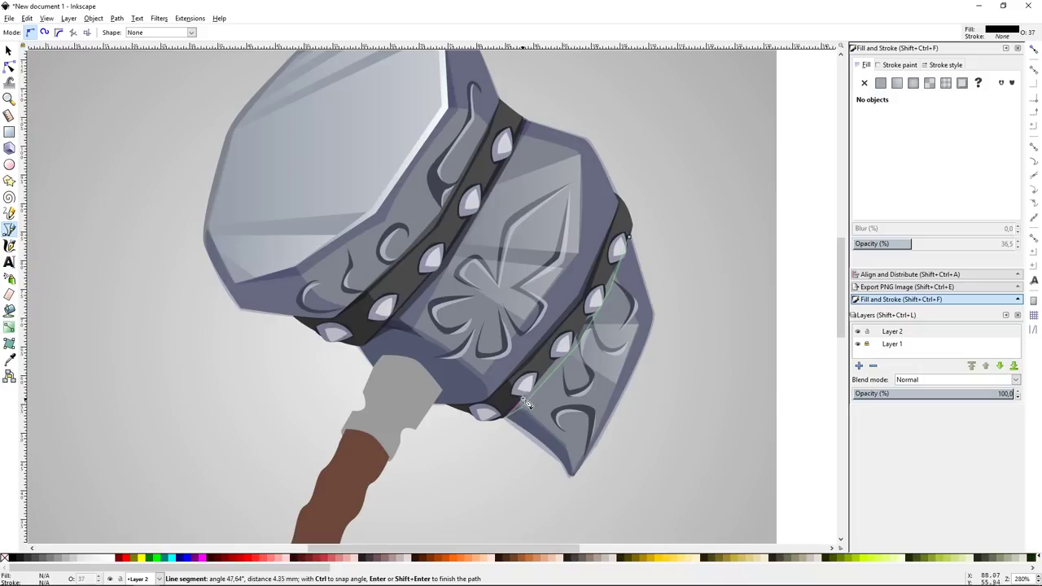
pyautogui.click(630, 238)
pyautogui.press('s')
pyautogui.keyDown('shift'); pyautogui.click(525, 383); pyautogui.keyUp('shift')
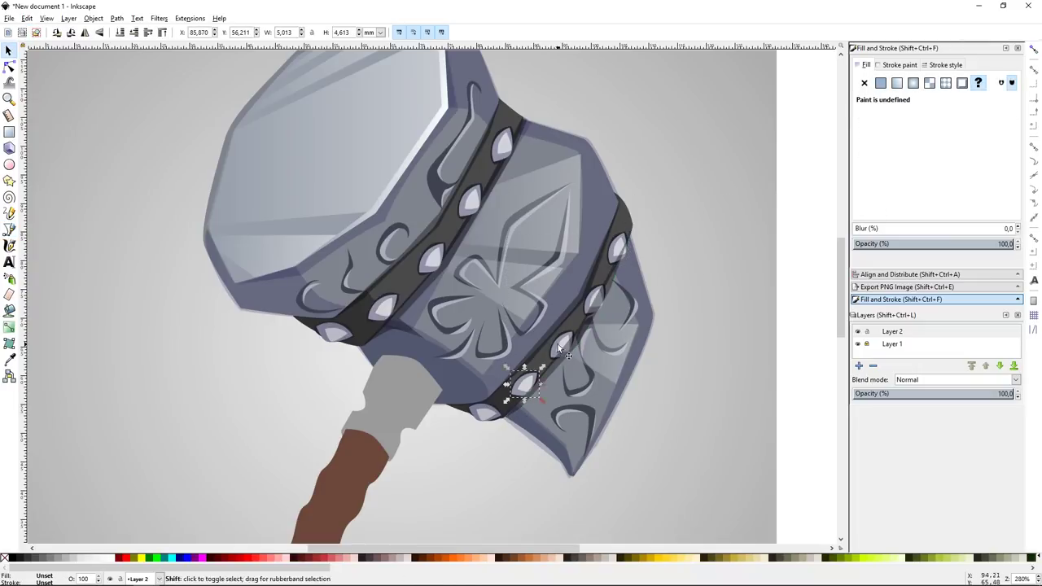
pyautogui.keyDown('shift'); pyautogui.click(558, 343); pyautogui.keyUp('shift')
pyautogui.press('Escape')
# Step: Inspect the translucent shadow, stud group and single stud on the lower band
pyautogui.click(612, 249)
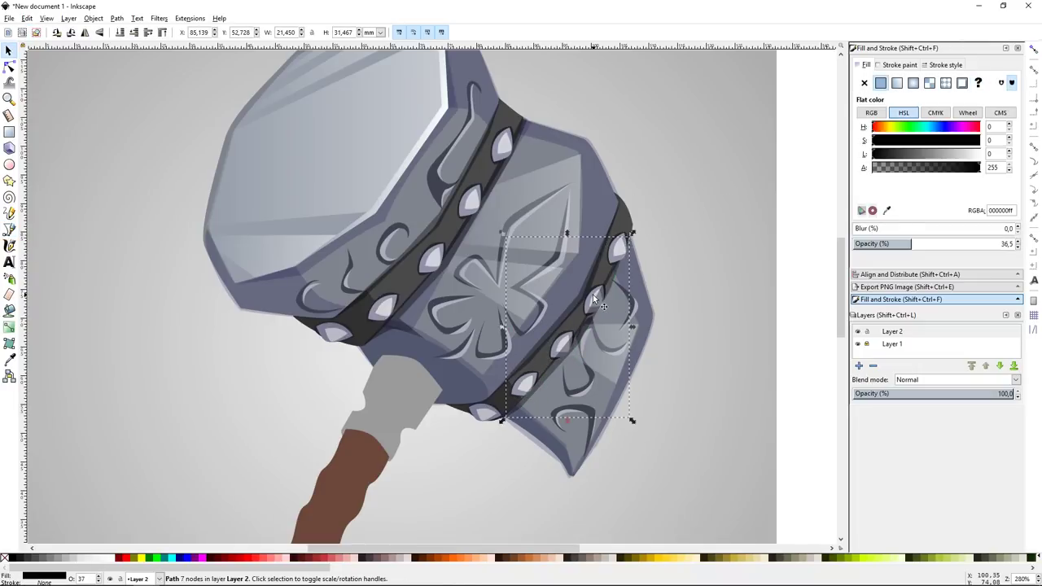
pyautogui.keyDown('ctrl'); pyautogui.scroll(2, 579, 329); pyautogui.keyUp('ctrl')
pyautogui.click(610, 260)
pyautogui.click(540, 338)
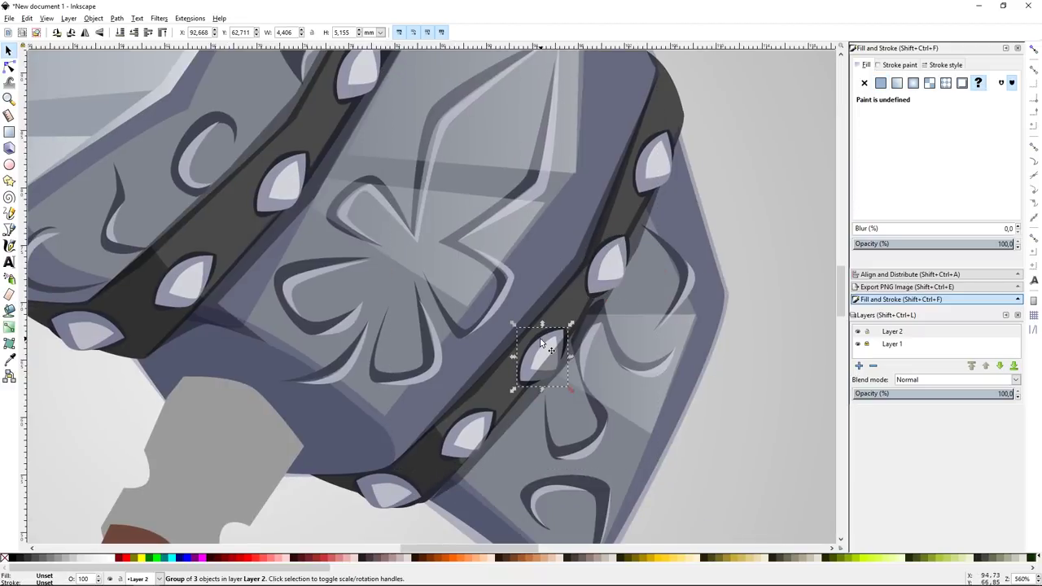
pyautogui.press('Escape')
pyautogui.keyDown('ctrl'); pyautogui.scroll(-2, 735, 226); pyautogui.keyUp('ctrl')
pyautogui.keyDown('ctrl'); pyautogui.scroll(-4, 681, 260); pyautogui.keyUp('ctrl')
pyautogui.keyDown('ctrl'); pyautogui.scroll(1, 651, 286); pyautogui.keyUp('ctrl')
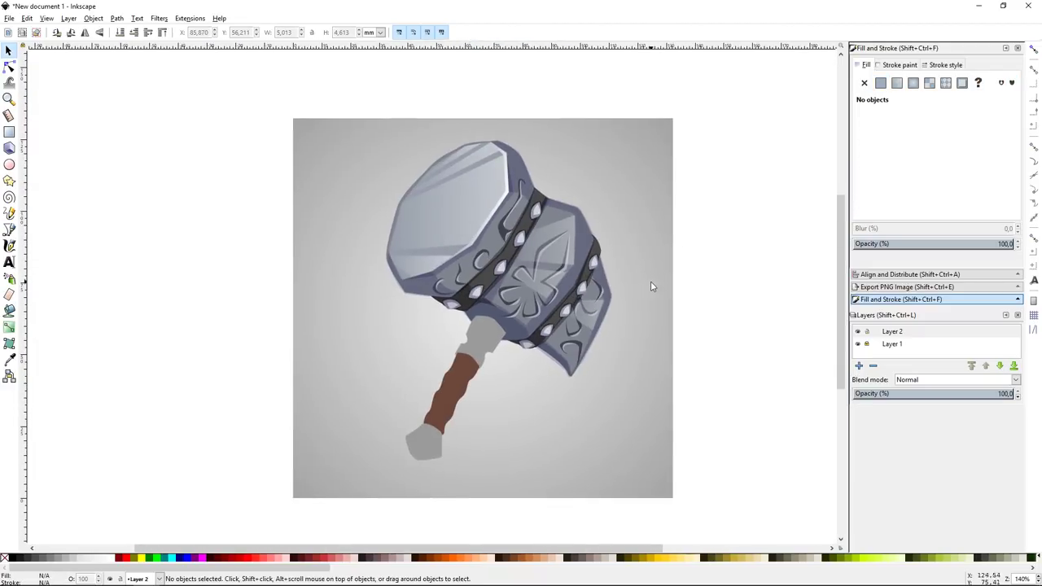
pyautogui.keyDown('ctrl'); pyautogui.scroll(2, 644, 282); pyautogui.keyUp('ctrl')
# Step: Draw the small curved shading shape beside the left ornament and finish it
pyautogui.press('b')
pyautogui.click(531, 297)
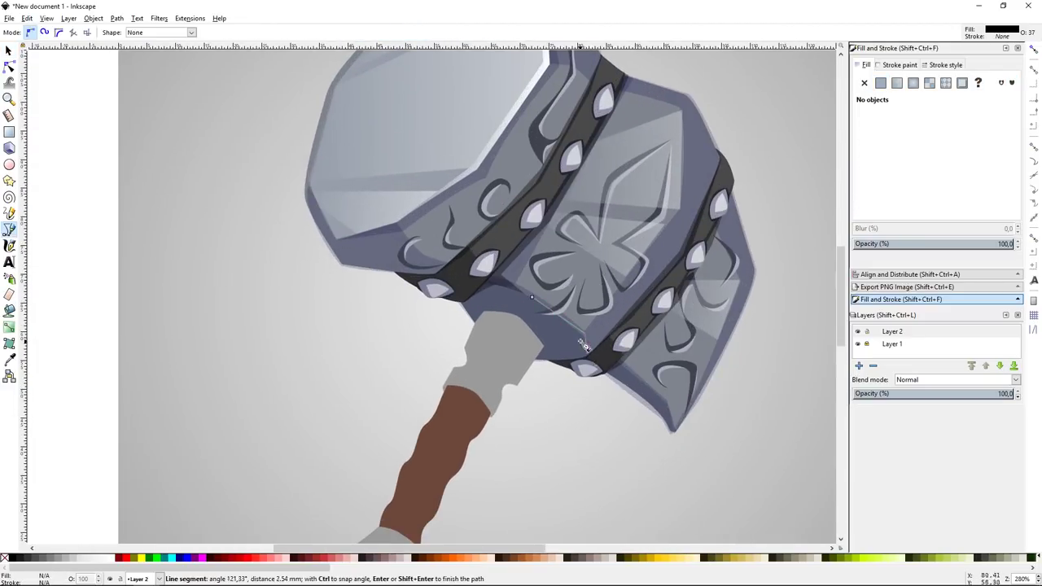
pyautogui.click(446, 230)
pyautogui.doubleClick(411, 260)
pyautogui.scroll(3, 637, 206)
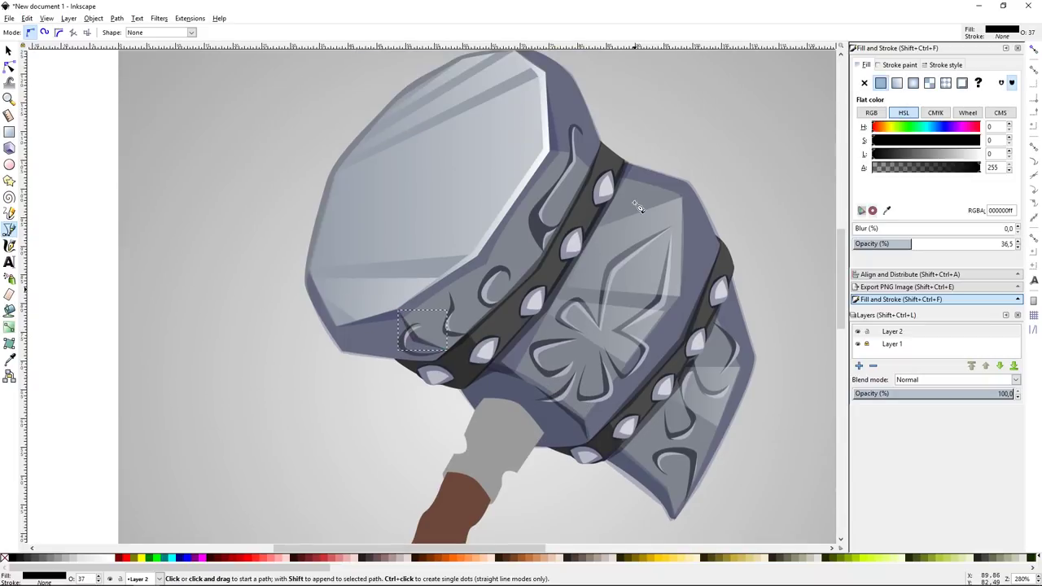
pyautogui.scroll(-6, 637, 206)
pyautogui.click(623, 276)
pyautogui.press('Return')
pyautogui.scroll(10, 663, 315)
pyautogui.press('s')
pyautogui.press('Escape')
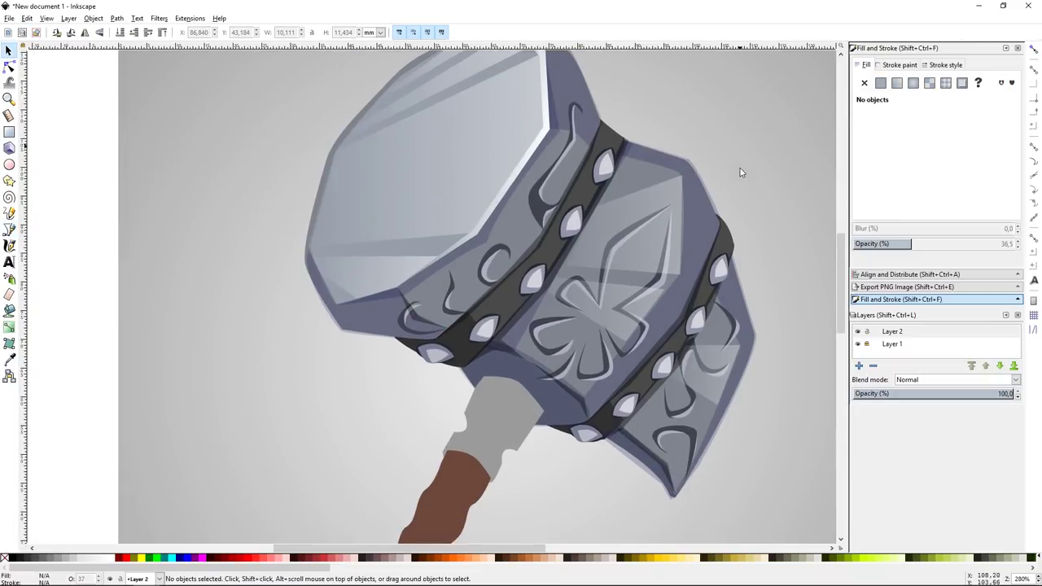
pyautogui.scroll(1, 710, 233)
# Step: Trace a rim path down the hammer head's upper-right edge
pyautogui.press('b')
pyautogui.click(468, 108)
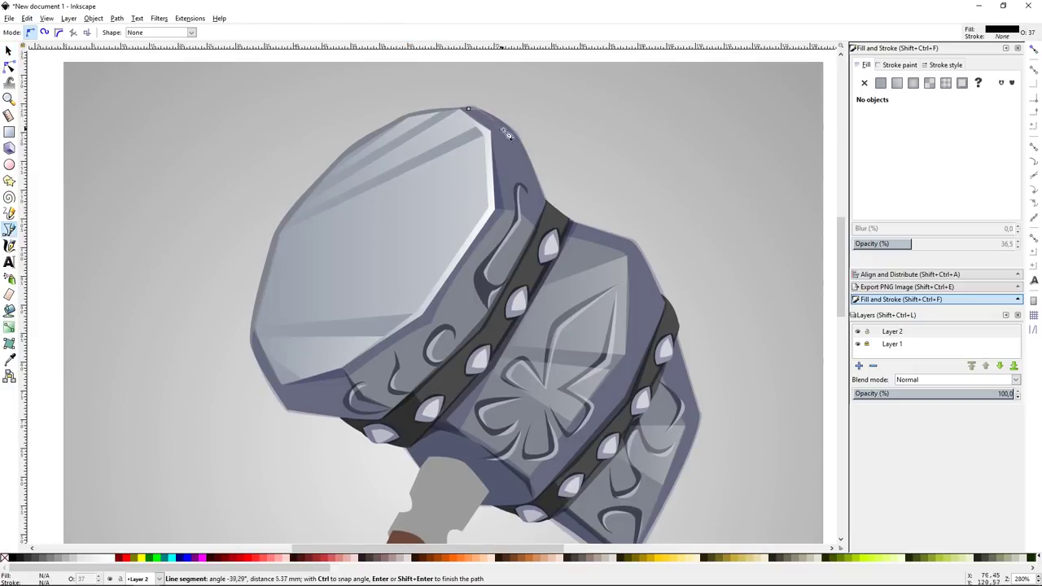
pyautogui.click(635, 242)
pyautogui.click(668, 318)
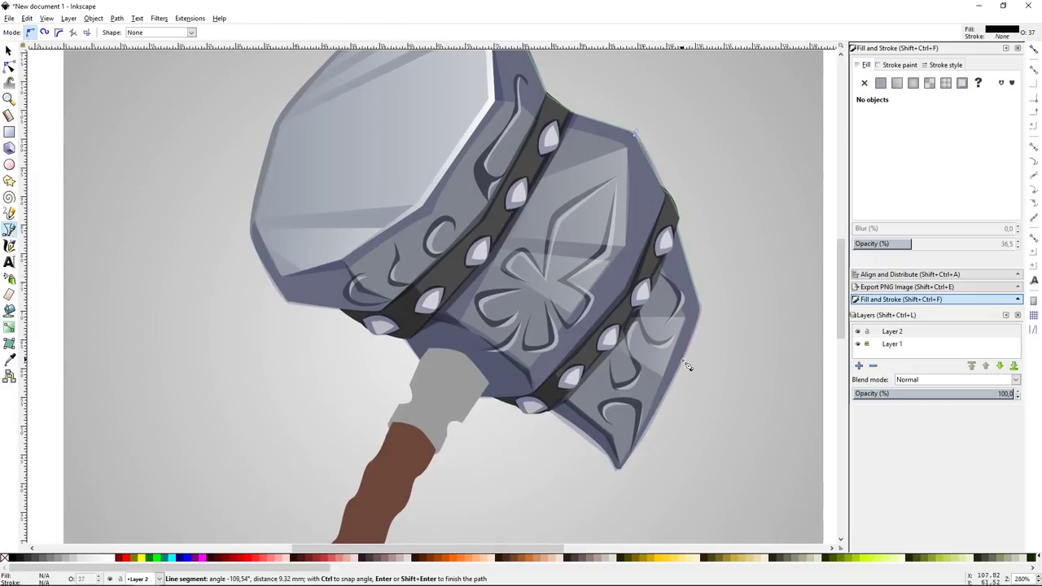
pyautogui.scroll(-4, 688, 350)
pyautogui.scroll(4, 661, 226)
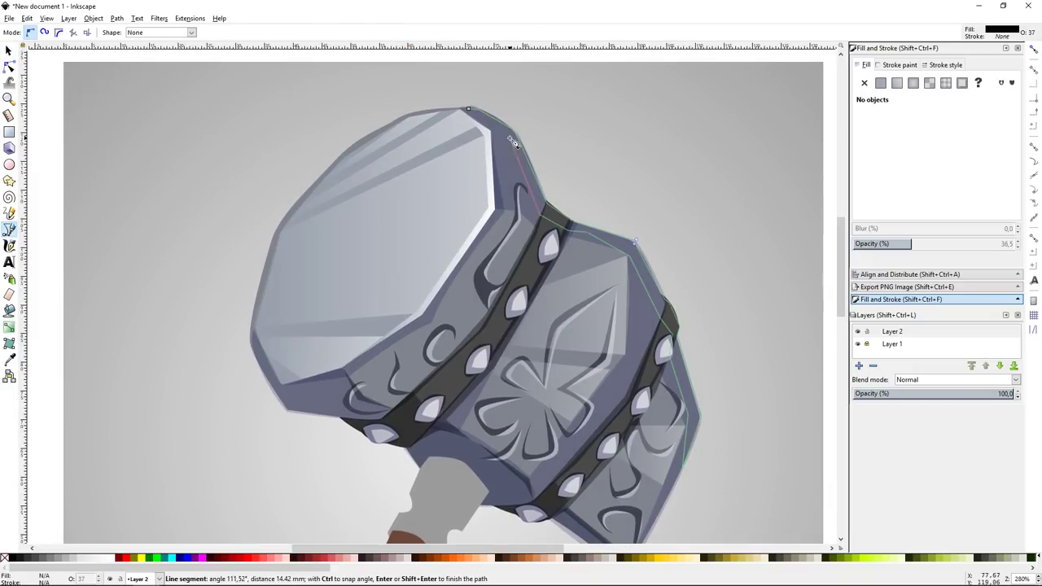
pyautogui.press('Return')
pyautogui.press('s')
# Step: Fill the rim path brown and lower its opacity to about 20%
pyautogui.moveTo(877, 140)
pyautogui.mouseDown()
pyautogui.moveTo(928, 140)
pyautogui.moveTo(920, 154)
pyautogui.moveTo(883, 126)
pyautogui.mouseUp()
pyautogui.click(739, 214)
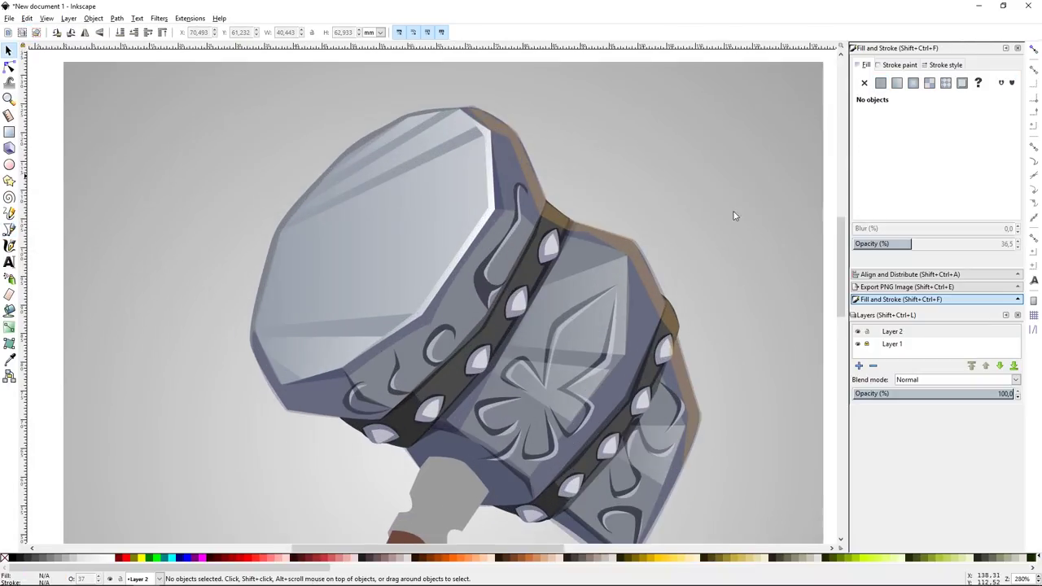
pyautogui.press('Tab')
pyautogui.moveTo(901, 244); pyautogui.dragTo(880, 243)
pyautogui.click(740, 251)
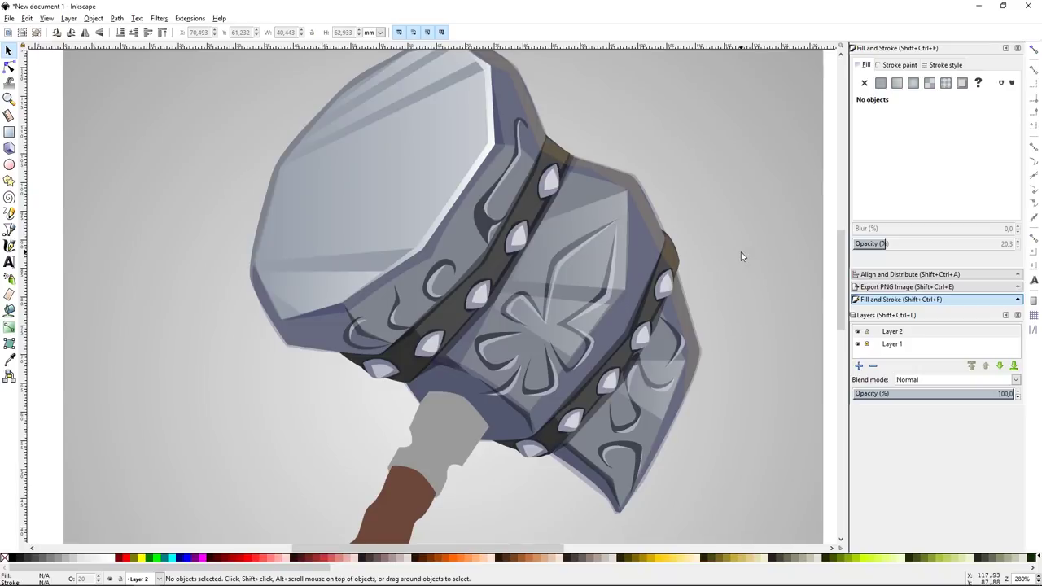
pyautogui.press('-')
# Step: Raise the rim's opacity to about 29% and start the spike outline above the head
pyautogui.press('-')
pyautogui.press('+')
pyautogui.press('+')
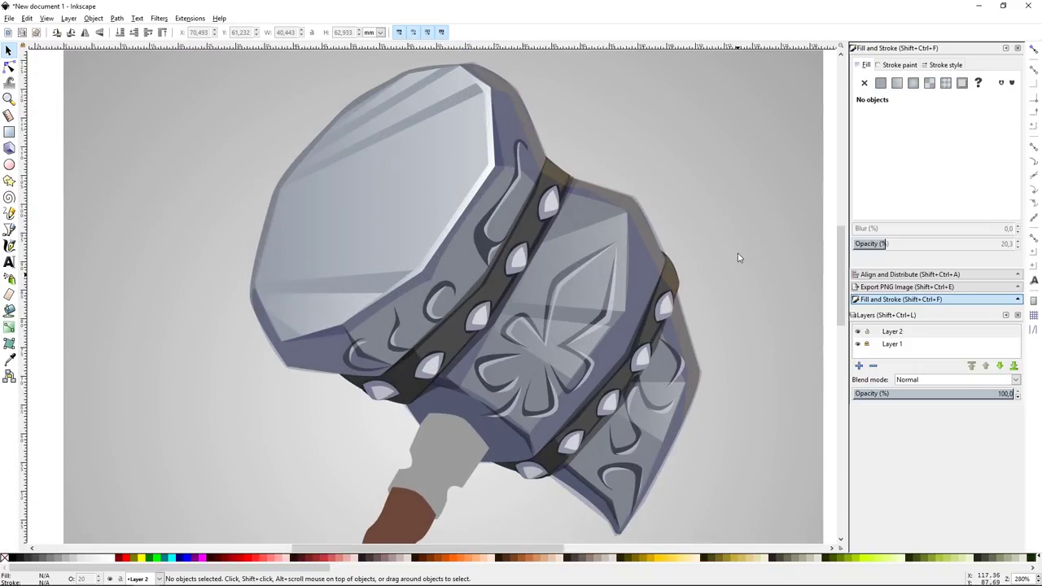
pyautogui.press('Tab')
pyautogui.moveTo(899, 244); pyautogui.dragTo(910, 244)
pyautogui.click(760, 249)
pyautogui.press('-')
pyautogui.press('-')
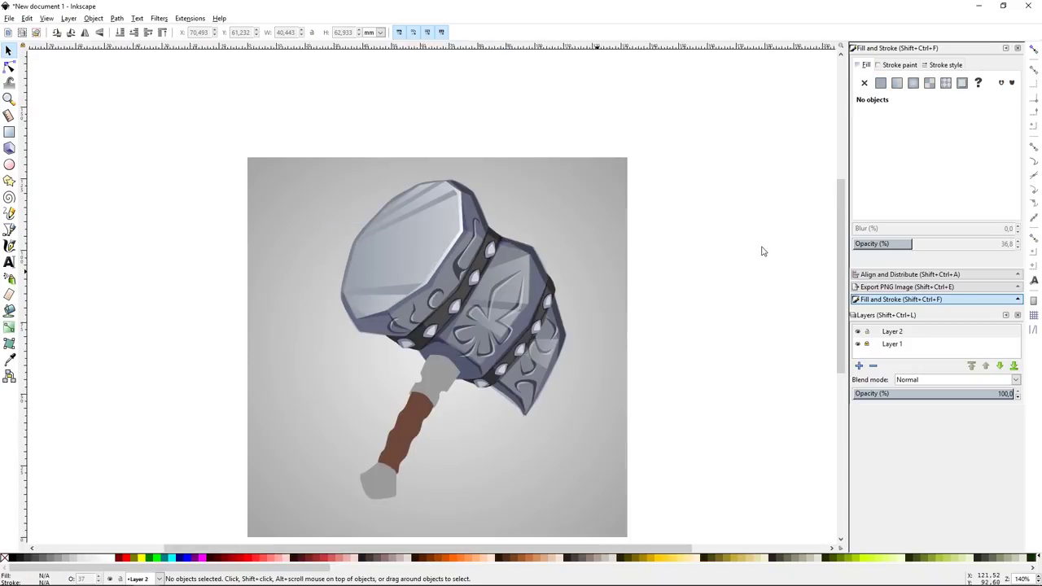
pyautogui.press('+')
pyautogui.press('+')
pyautogui.press('Tab')
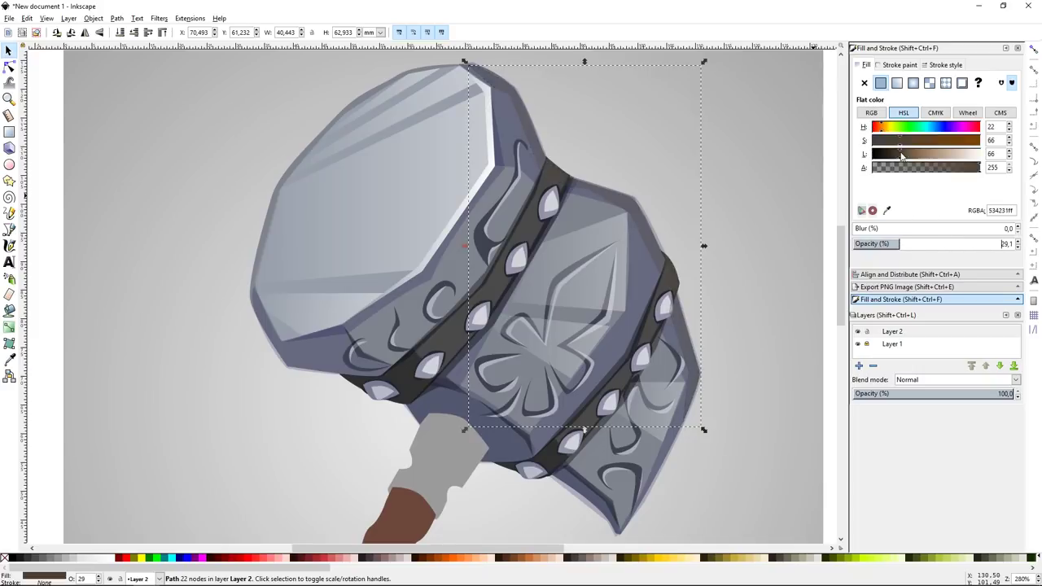
pyautogui.click(775, 186)
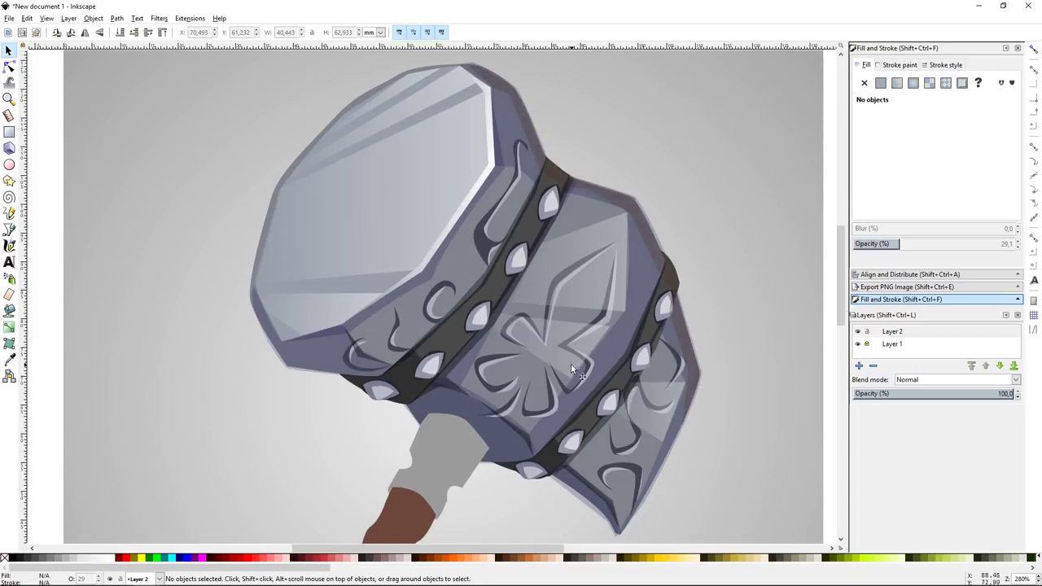
pyautogui.press('b')
pyautogui.click(635, 134)
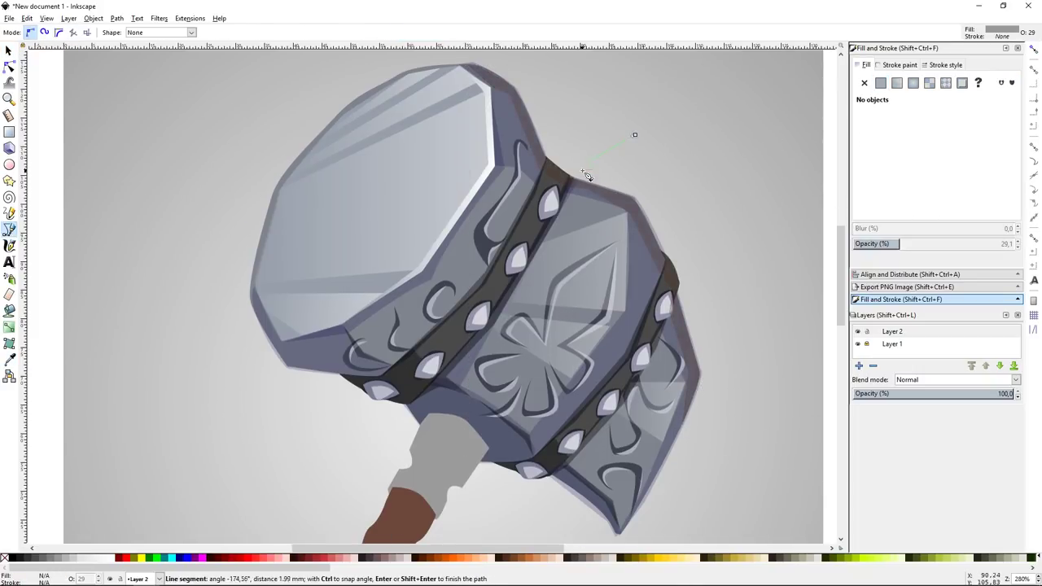
# Step: Close the grey spike shape and lower it to the bottom, behind the hammer head
pyautogui.click(583, 179)
pyautogui.click(635, 134)
pyautogui.press('s')
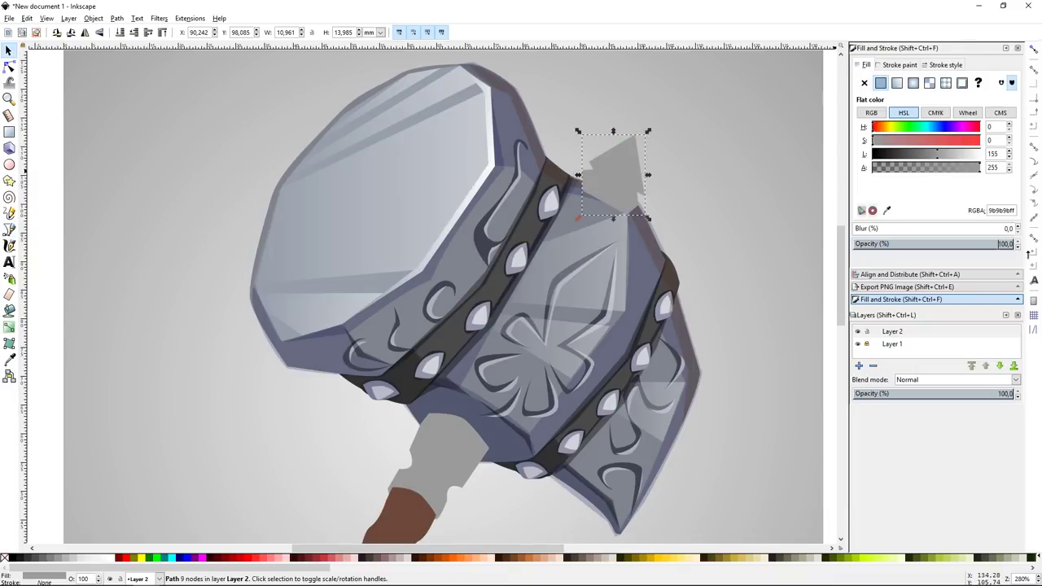
pyautogui.click(120, 33)
pyautogui.click(168, 132)
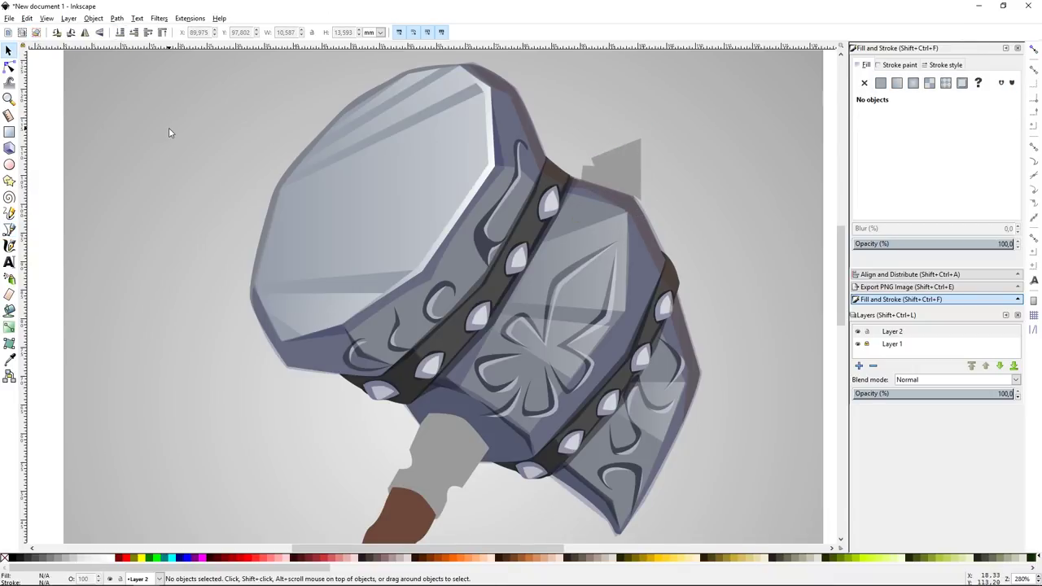
pyautogui.click(601, 163)
pyautogui.click(711, 135)
pyautogui.press('-')
pyautogui.press('-')
pyautogui.click(522, 232)
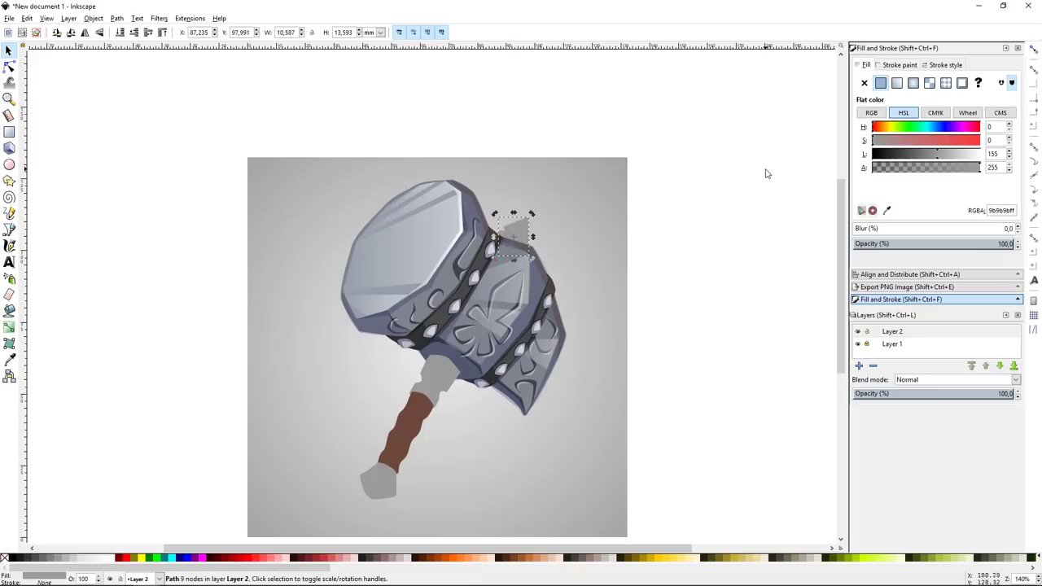
pyautogui.click(766, 169)
pyautogui.scroll(3, 663, 158)
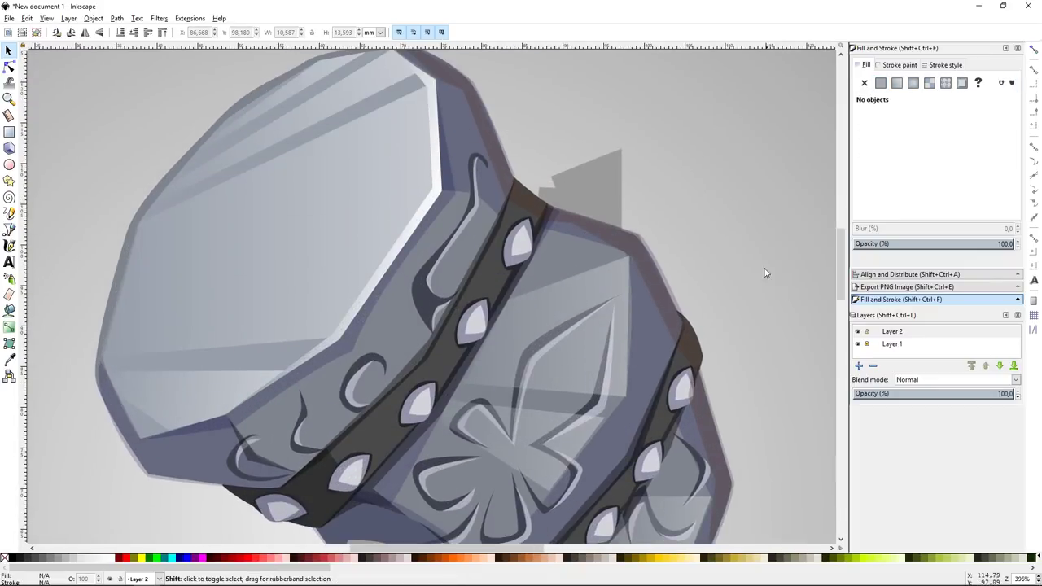
# Step: Draw a lighter highlight facet along the upper part of the spike
pyautogui.press('b')
pyautogui.click(616, 153)
pyautogui.click(601, 202)
pyautogui.click(616, 153)
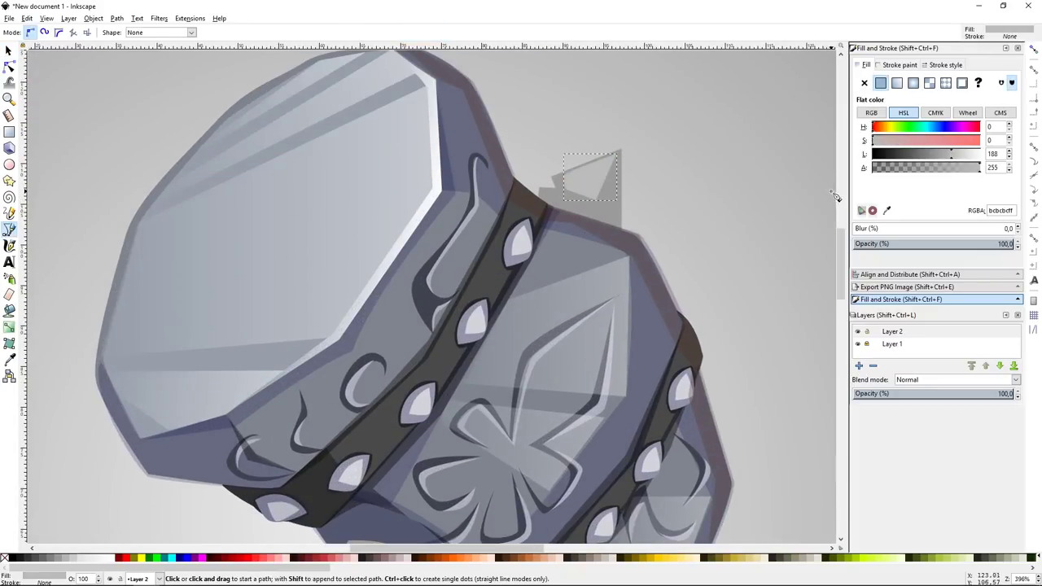
pyautogui.press('Escape')
pyautogui.scroll(1, 720, 173)
# Step: Add more light facets near the spike's base and check the result
pyautogui.doubleClick(589, 261)
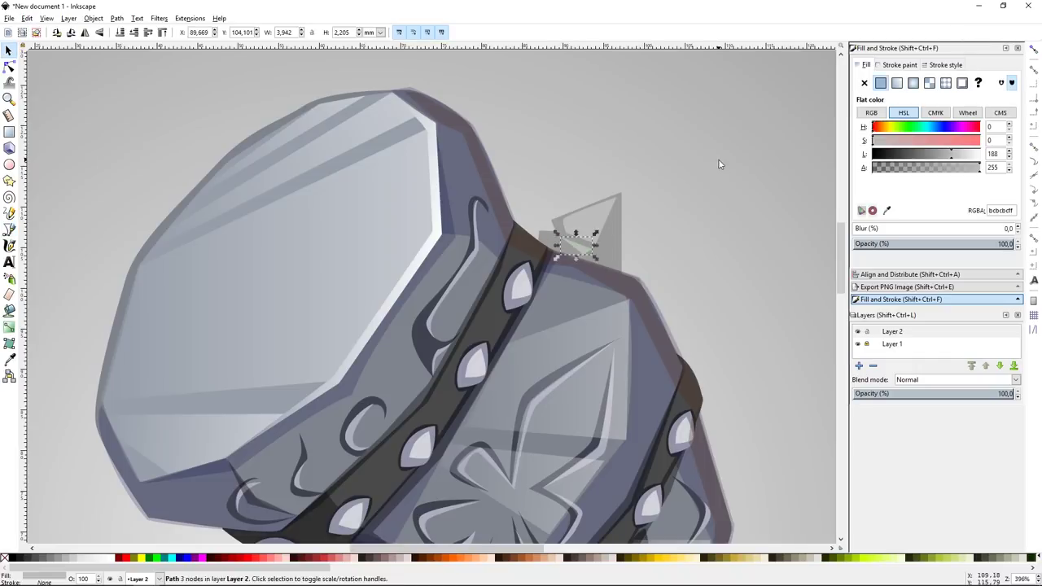
pyautogui.press('Escape')
pyautogui.click(583, 236)
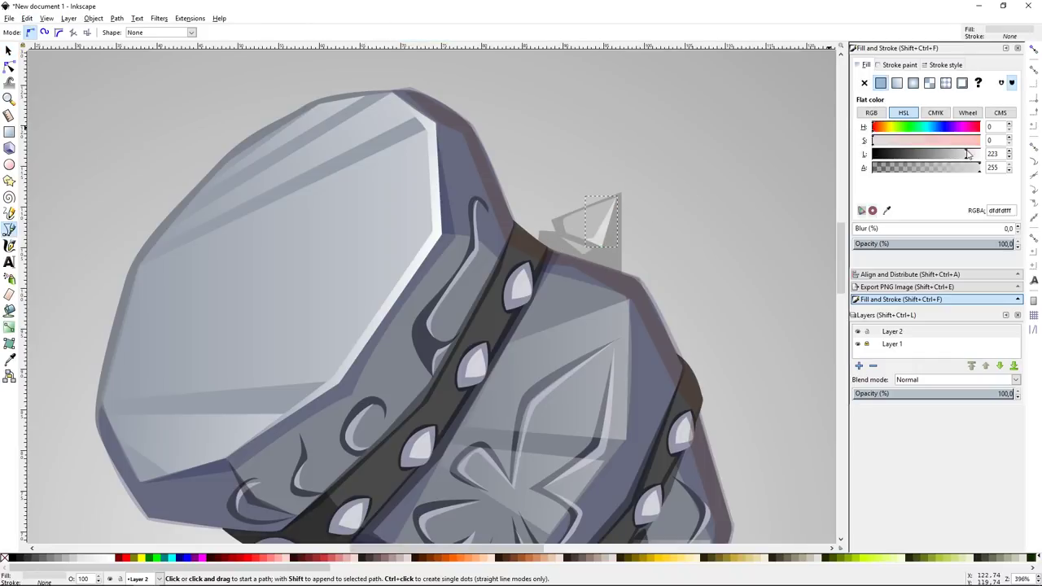
pyautogui.press('Escape')
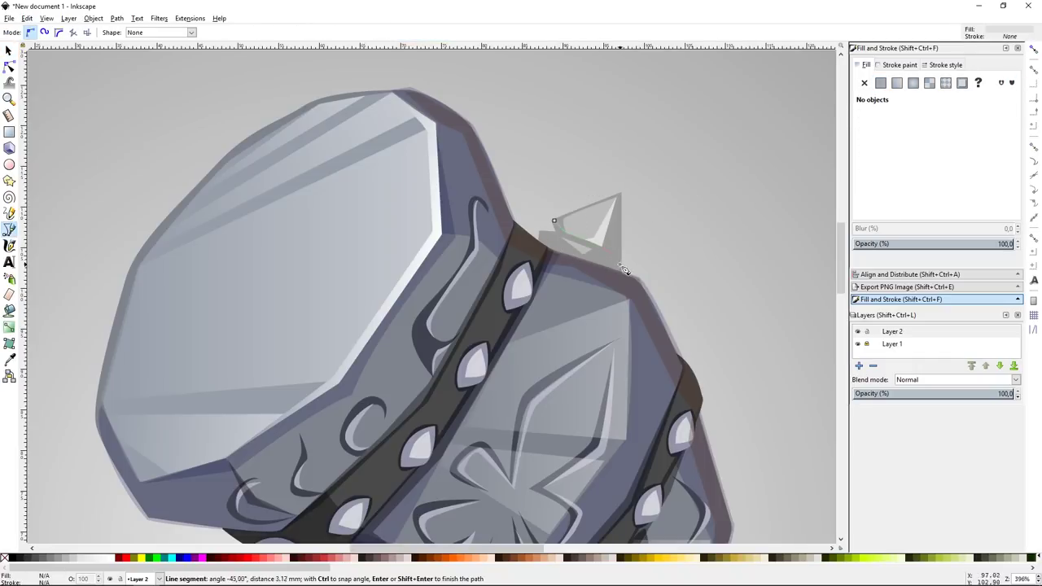
pyautogui.click(554, 222)
pyautogui.press('s')
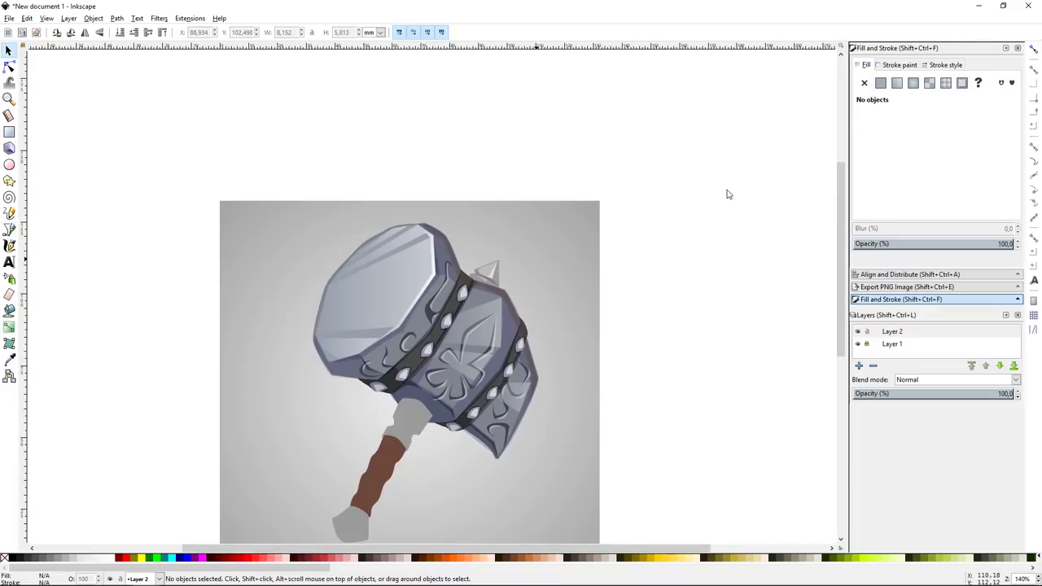
pyautogui.press('Escape')
pyautogui.scroll(-3, 726, 190)
pyautogui.scroll(2, 679, 307)
pyautogui.click(555, 160)
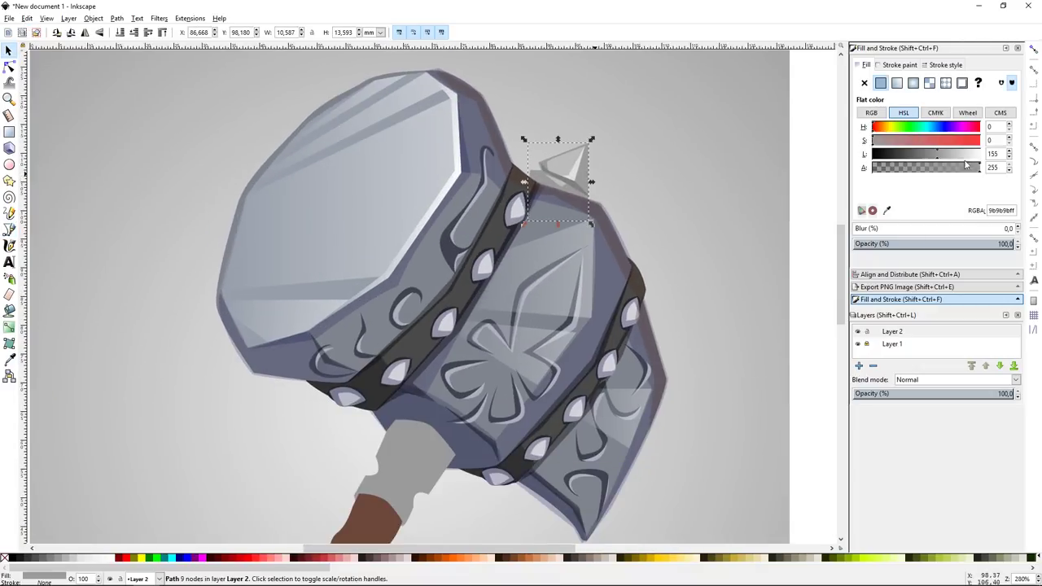
pyautogui.press('Escape')
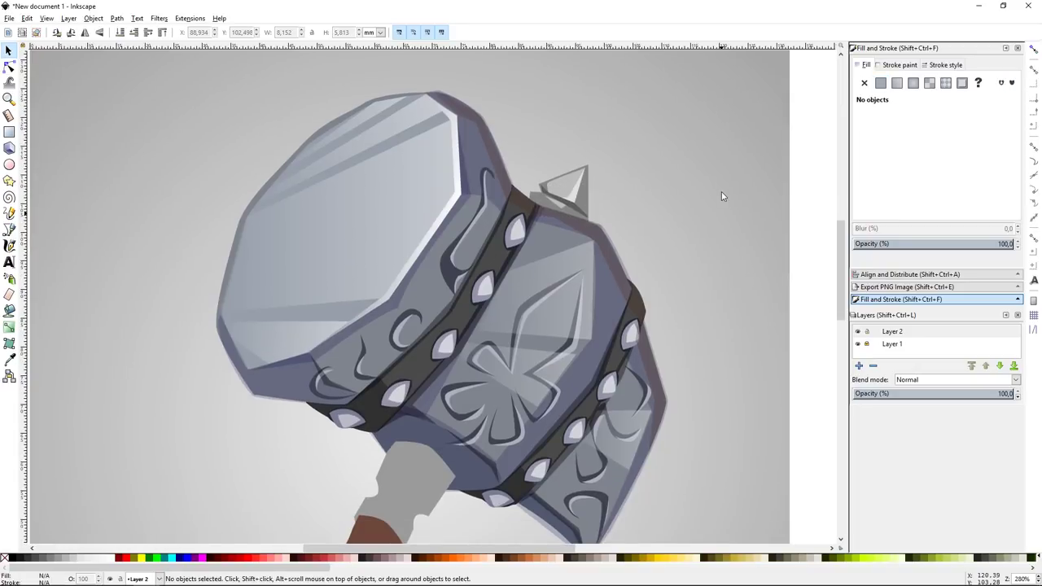
# Step: Draw a lighter grey highlight shape on the grey collar
pyautogui.scroll(-4, 717, 199)
pyautogui.press('b')
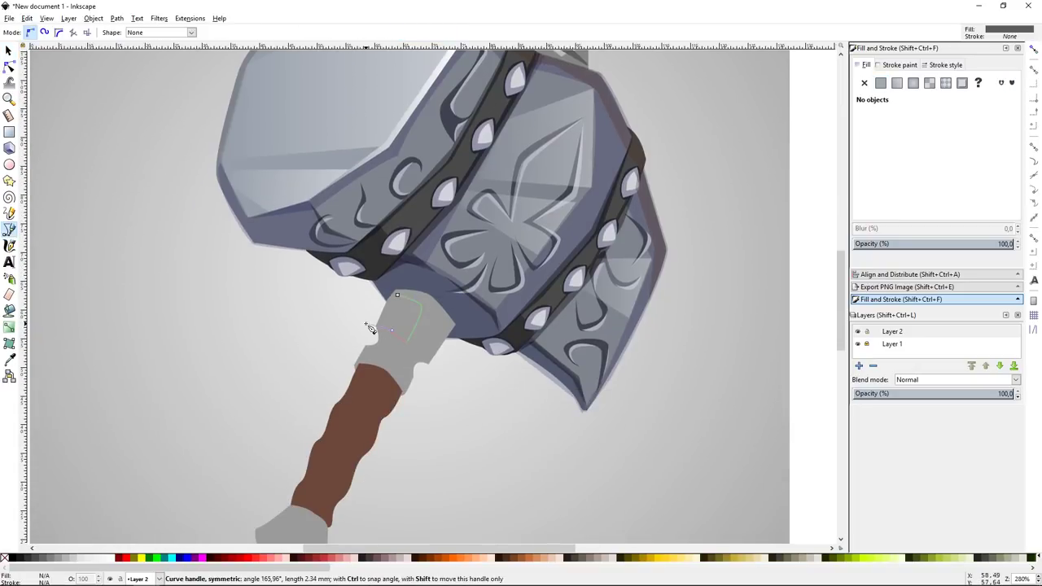
pyautogui.press('Return')
pyautogui.moveTo(920, 153); pyautogui.dragTo(950, 154)
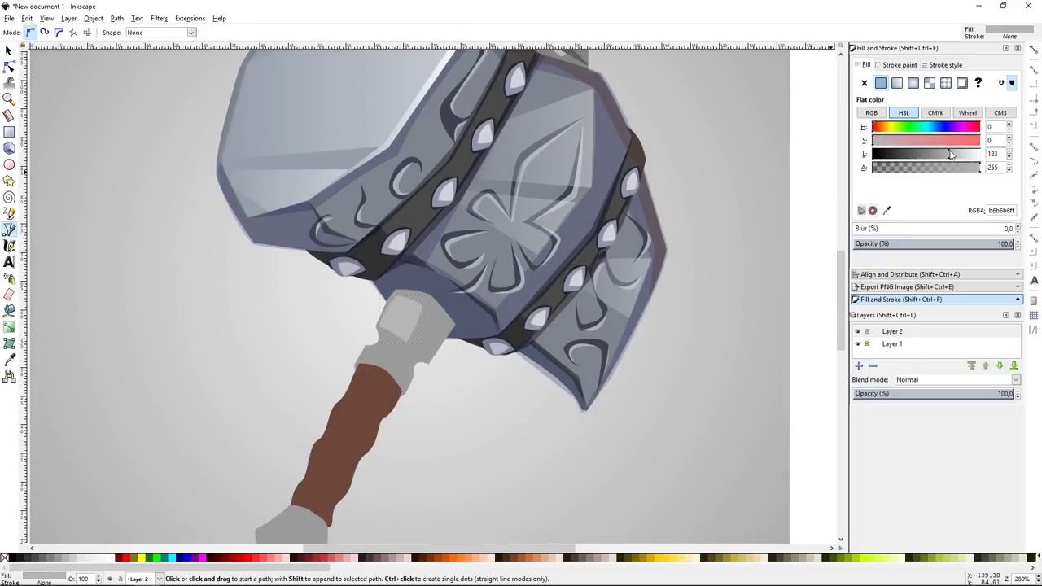
pyautogui.click(368, 349)
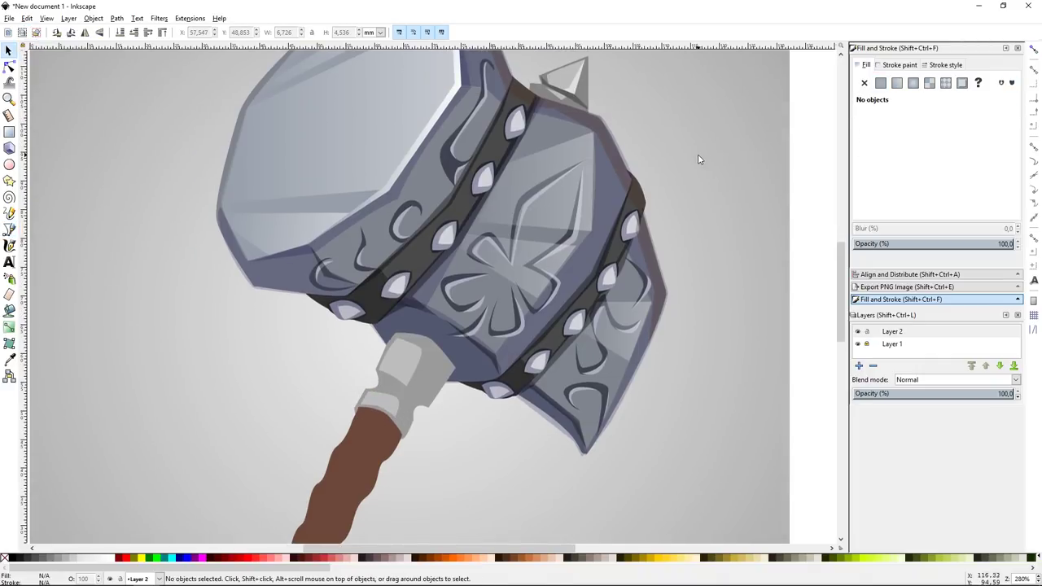
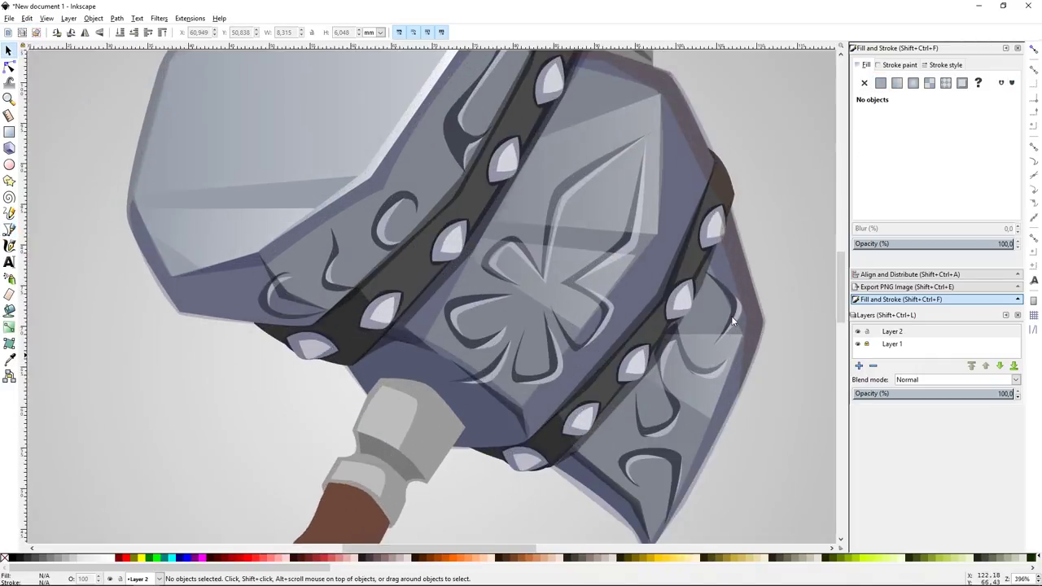
# Step: Draw a light shading shape on the metal collar above the handle
pyautogui.scroll(-4, 733, 322)
pyautogui.press('b')
pyautogui.click(380, 245)
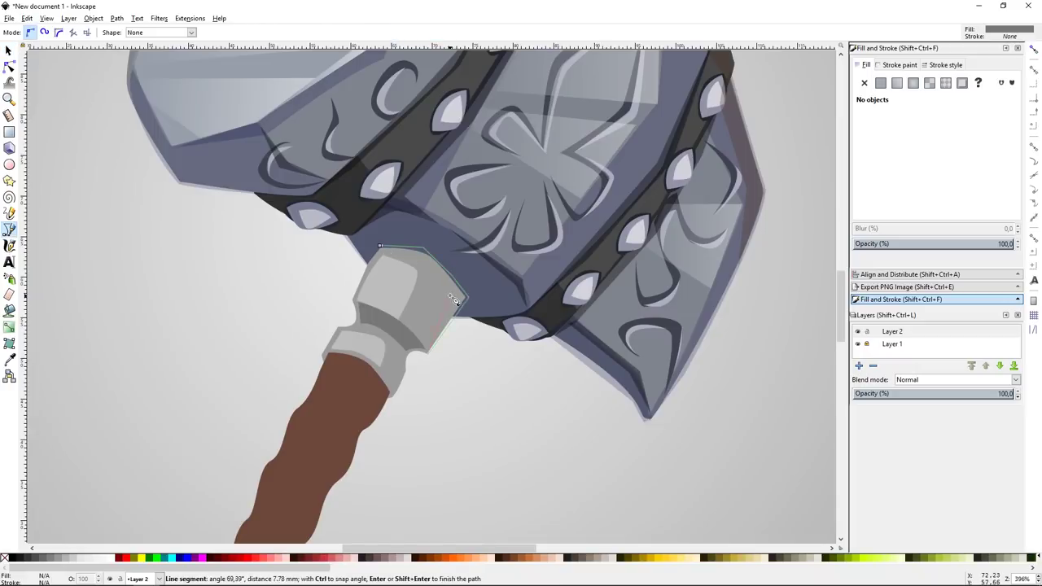
pyautogui.click(379, 245)
pyautogui.press('s')
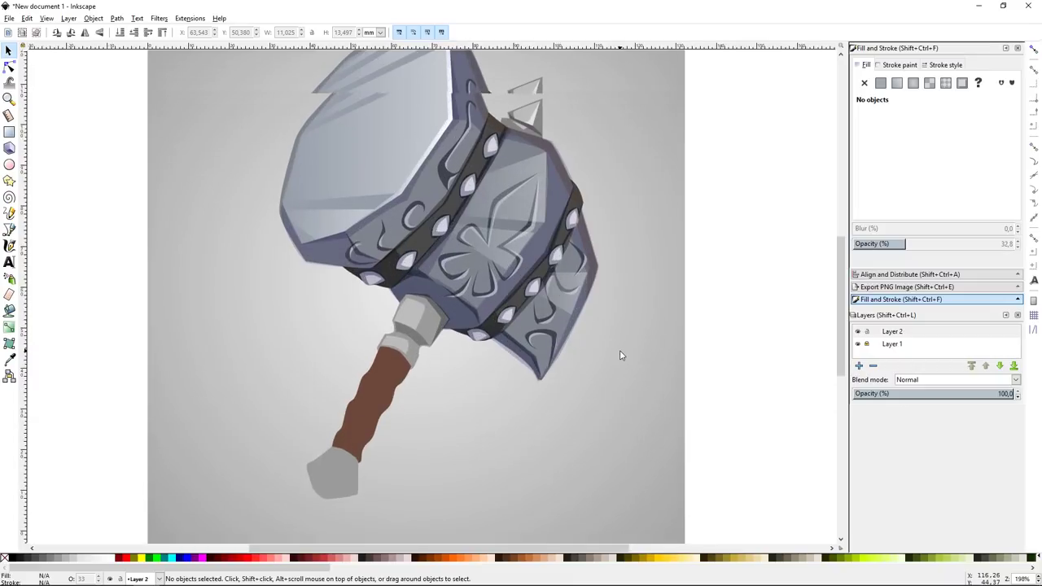
# Step: Draw a small spike on top of the hammer head
pyautogui.press('b')
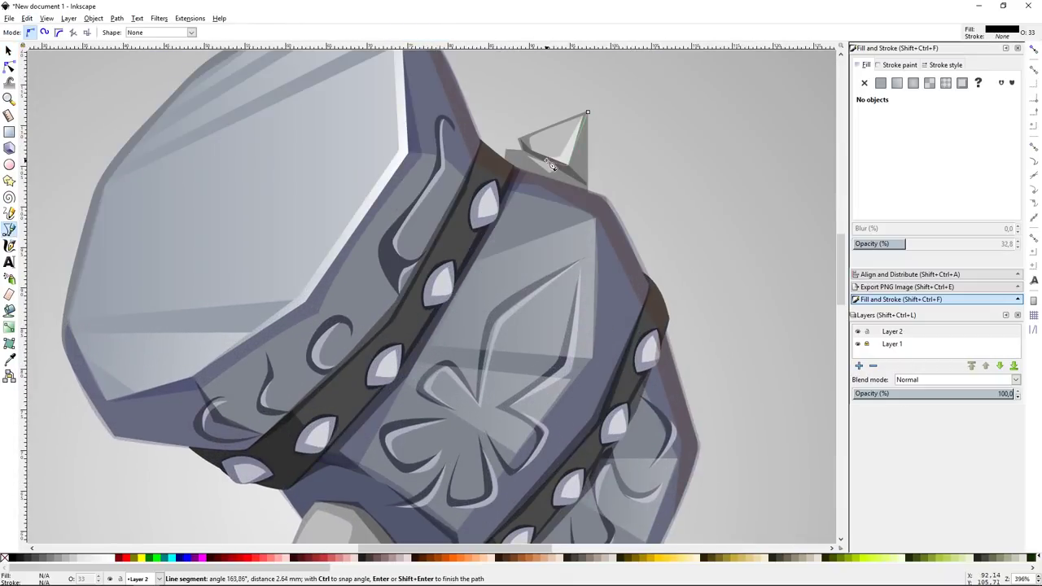
pyautogui.click(584, 186)
pyautogui.press('Return')
pyautogui.press('Escape')
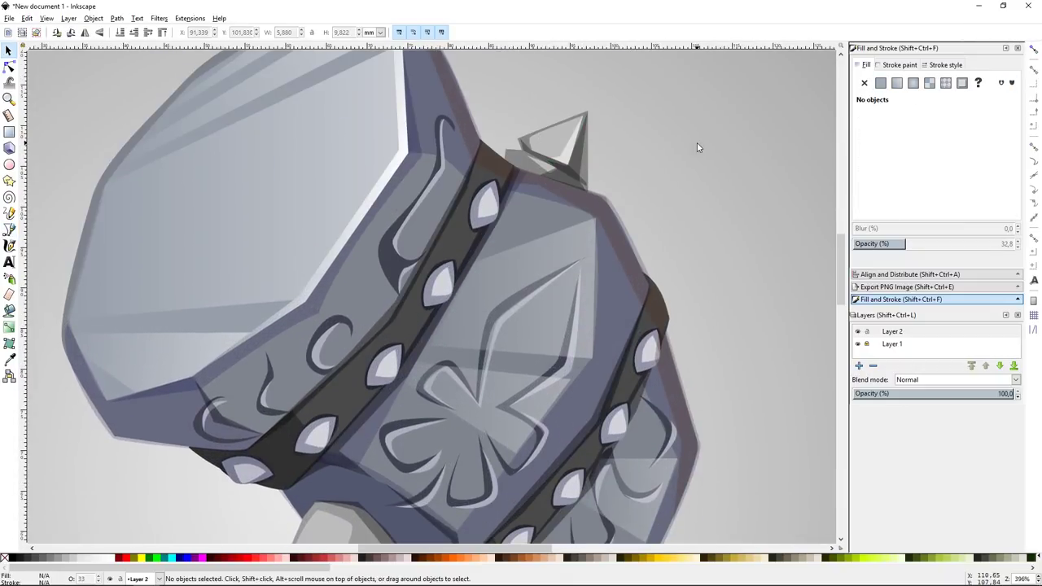
pyautogui.click(503, 159)
pyautogui.press('Escape')
pyautogui.press('s')
pyautogui.scroll(-3, 679, 158)
pyautogui.scroll(4, 525, 326)
# Step: Add a highlight shape on the nut and raise its opacity to full
pyautogui.press('b')
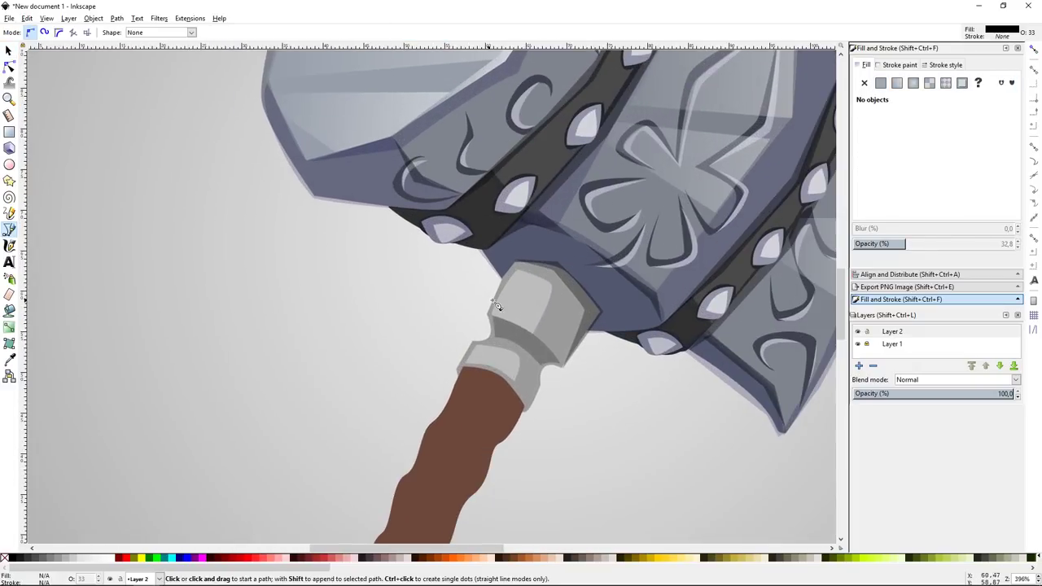
pyautogui.click(460, 368)
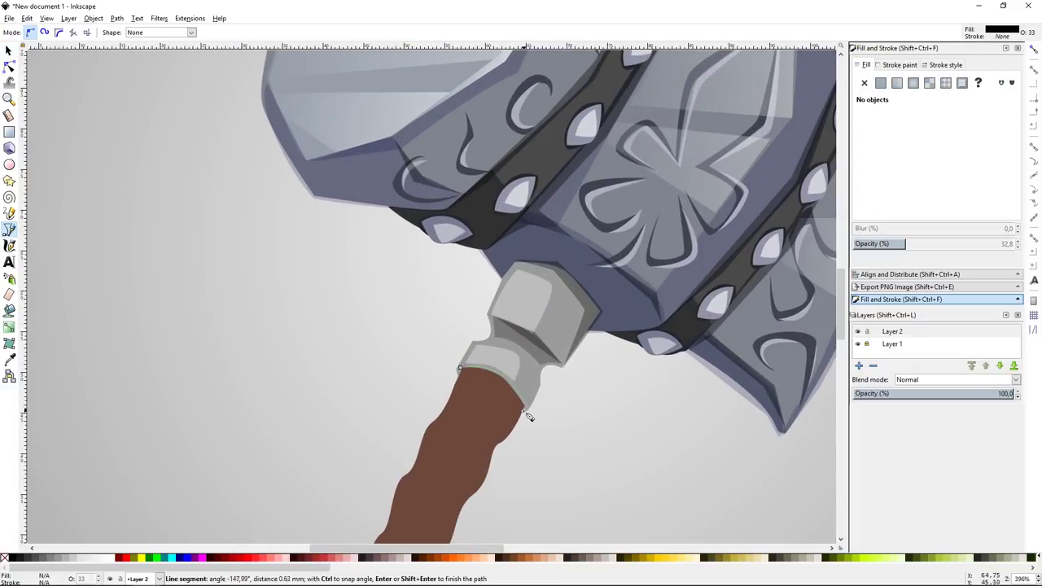
pyautogui.press('Escape')
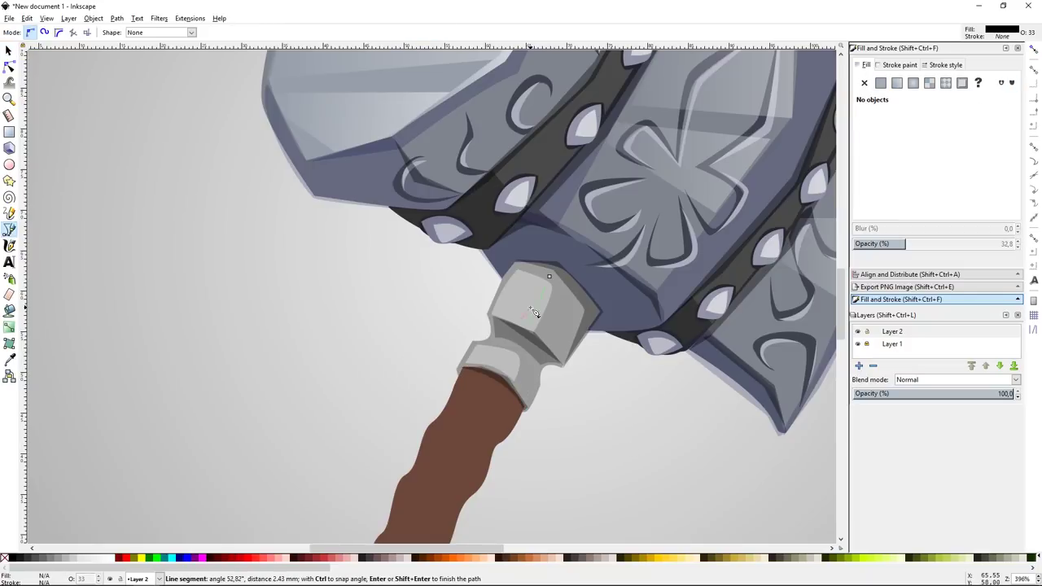
pyautogui.press('Return')
pyautogui.moveTo(904, 243); pyautogui.dragTo(1014, 243)
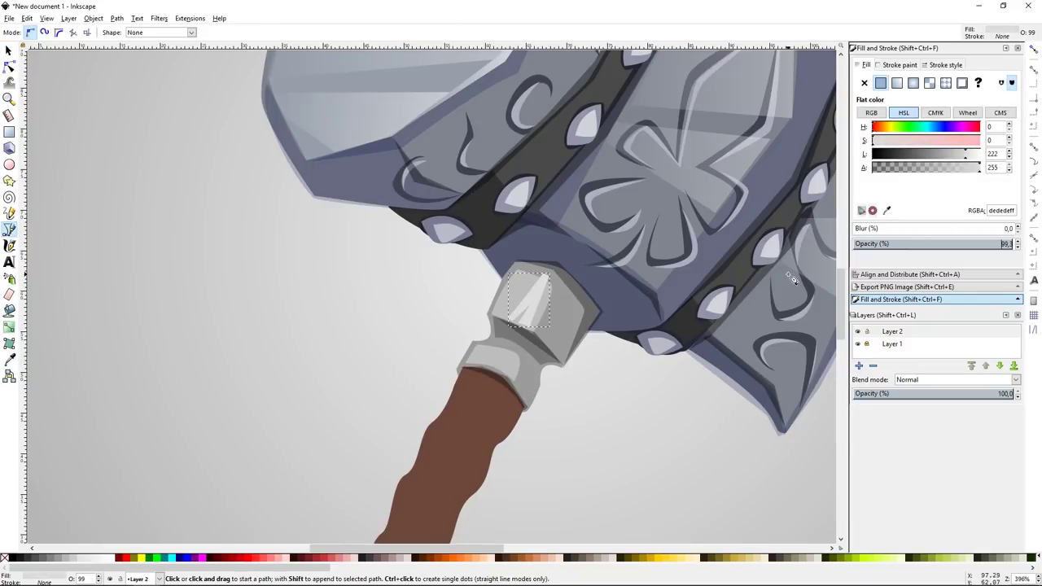
pyautogui.press('s')
pyautogui.click(608, 415)
# Step: Add a shading shape on the lower collar ring, then zoom out to the whole hammer
pyautogui.press('b')
pyautogui.click(492, 340)
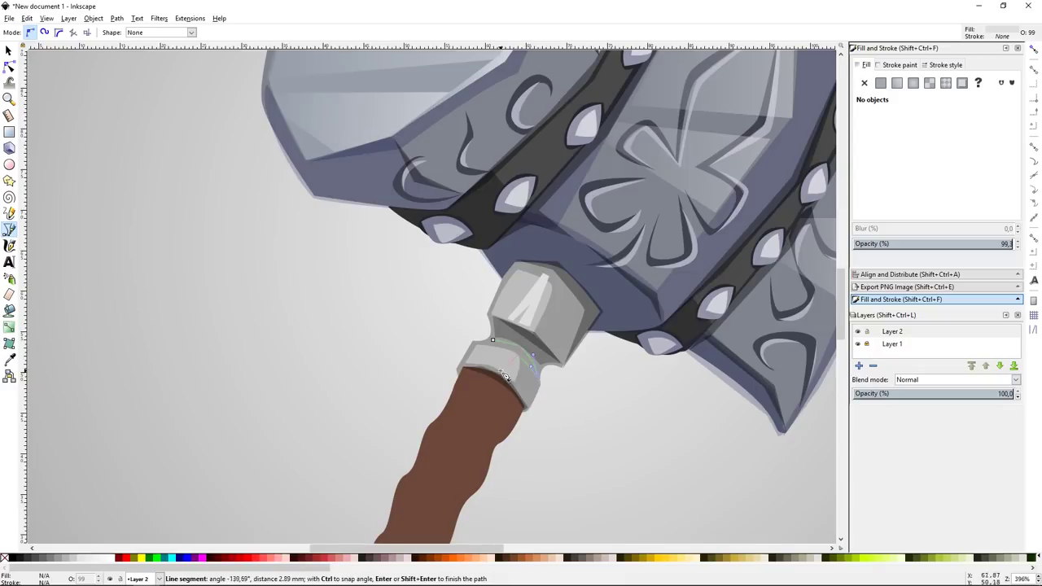
pyautogui.press('Escape')
pyautogui.press('s')
pyautogui.press('-')
pyautogui.press('-')
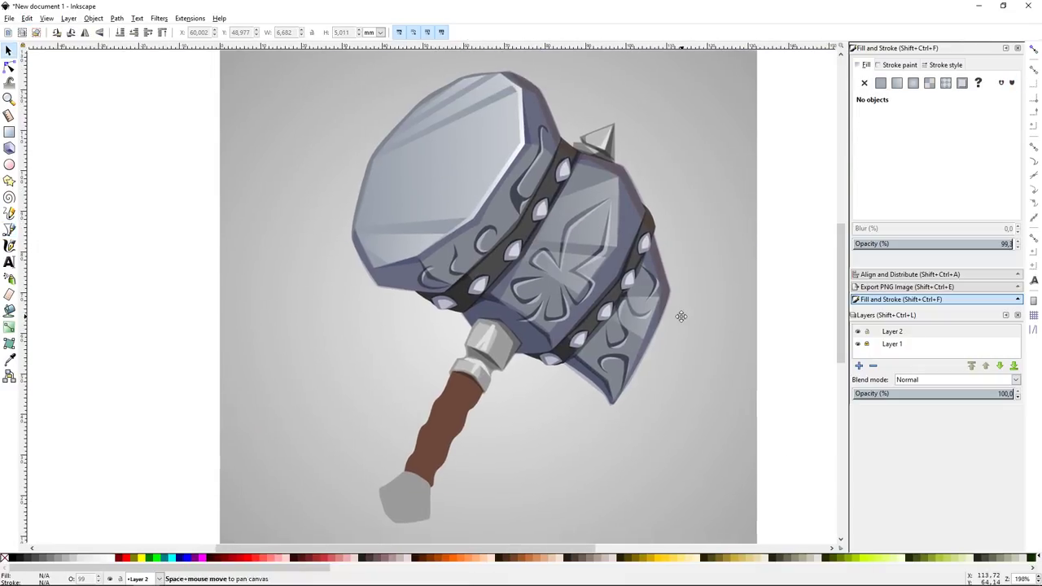
pyautogui.scroll(1, 683, 314)
# Step: Draw a curving dark groove shape twisting down the wooden handle
pyautogui.scroll(1, 603, 386)
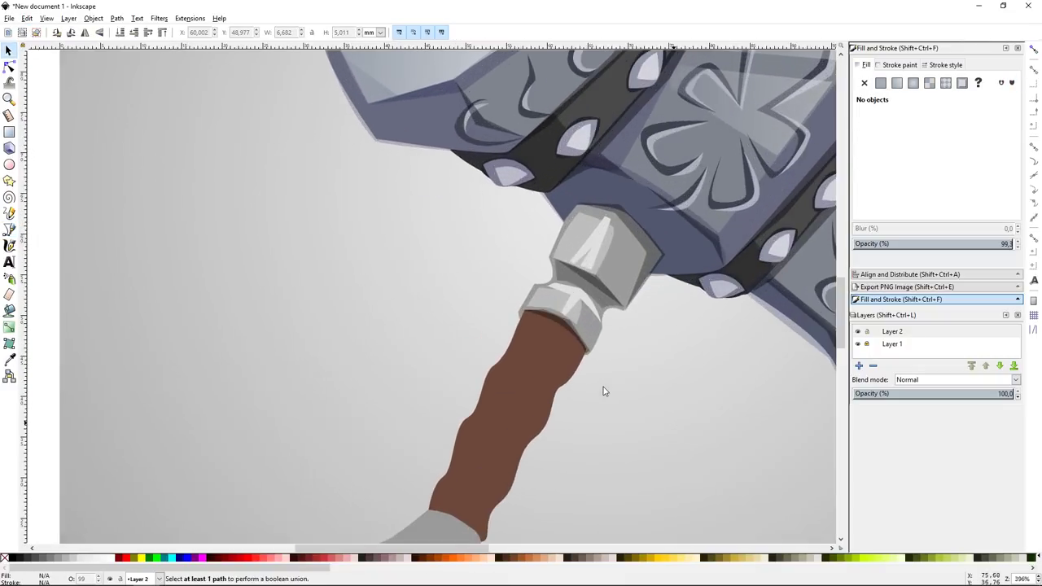
pyautogui.scroll(-2, 603, 387)
pyautogui.press('b')
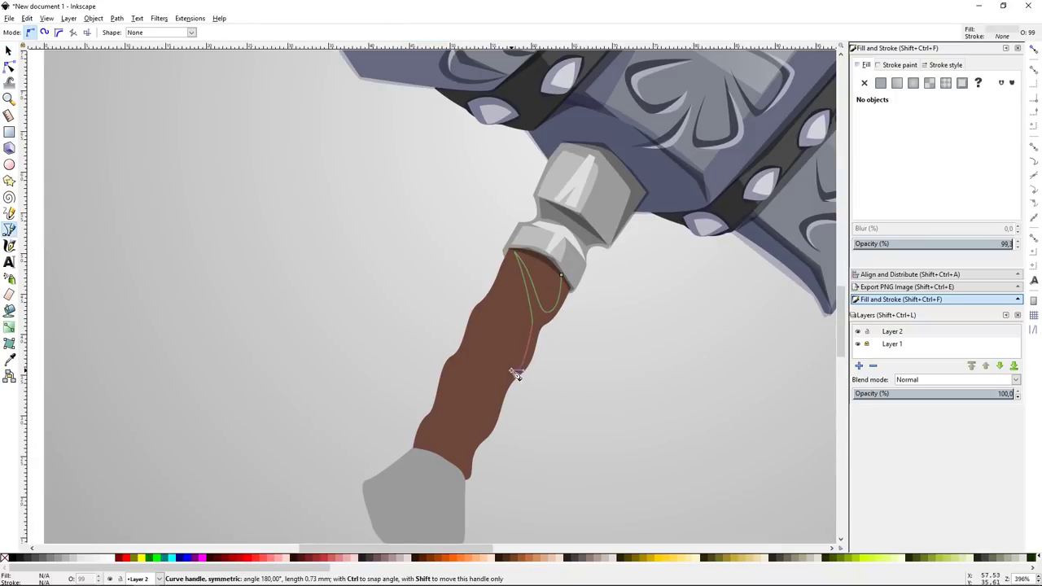
pyautogui.moveTo(490, 310); pyautogui.dragTo(491, 311)
pyautogui.moveTo(504, 367); pyautogui.dragTo(492, 404)
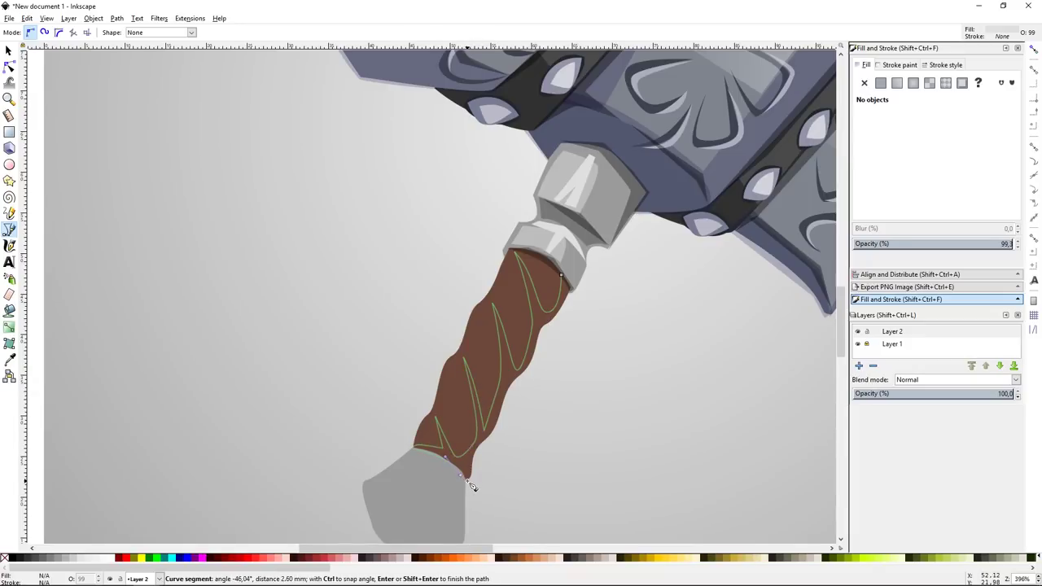
pyautogui.scroll(1, 472, 486)
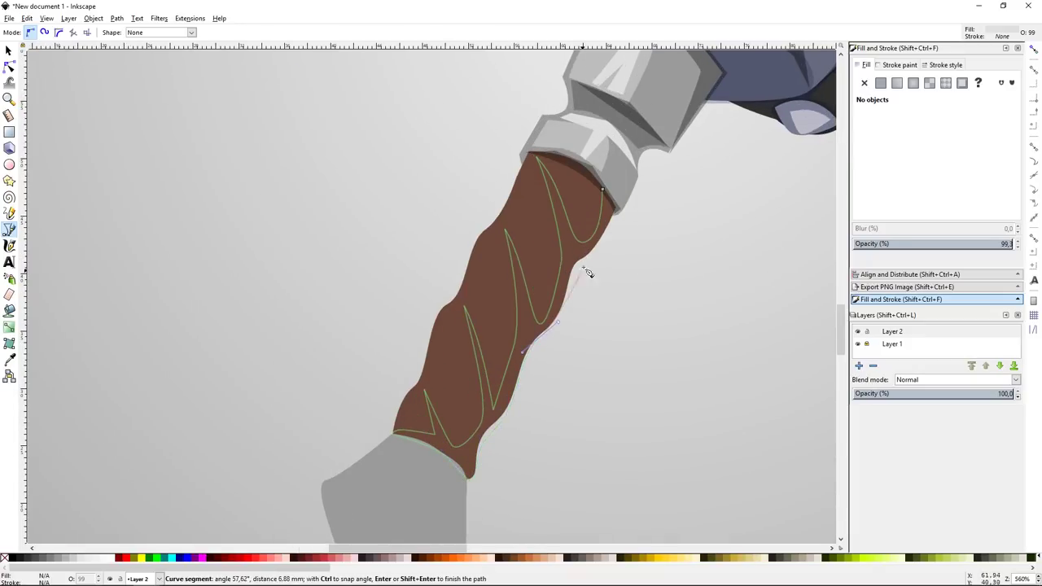
pyautogui.press('Return')
# Step: Lower the groove shape's opacity to about 34 and start a highlight near the handle top
pyautogui.press('s')
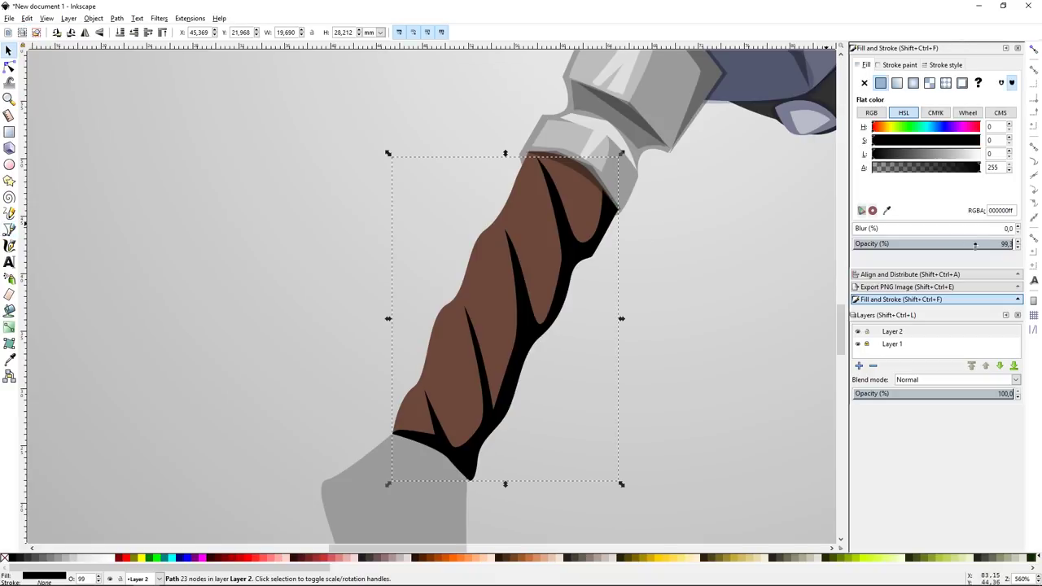
pyautogui.moveTo(1009, 245); pyautogui.dragTo(907, 244)
pyautogui.press('Escape')
pyautogui.scroll(-1, 667, 361)
pyautogui.press('b')
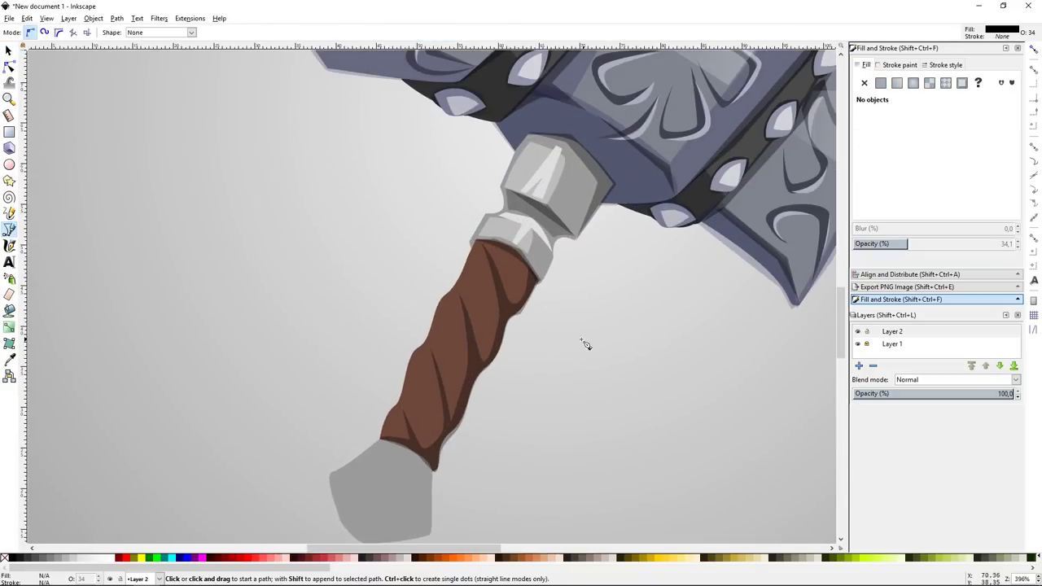
pyautogui.click(476, 252)
# Step: Close the handle highlight, colour it a lighter brown, and stamp copies down the handle
pyautogui.click(479, 344)
pyautogui.click(476, 252)
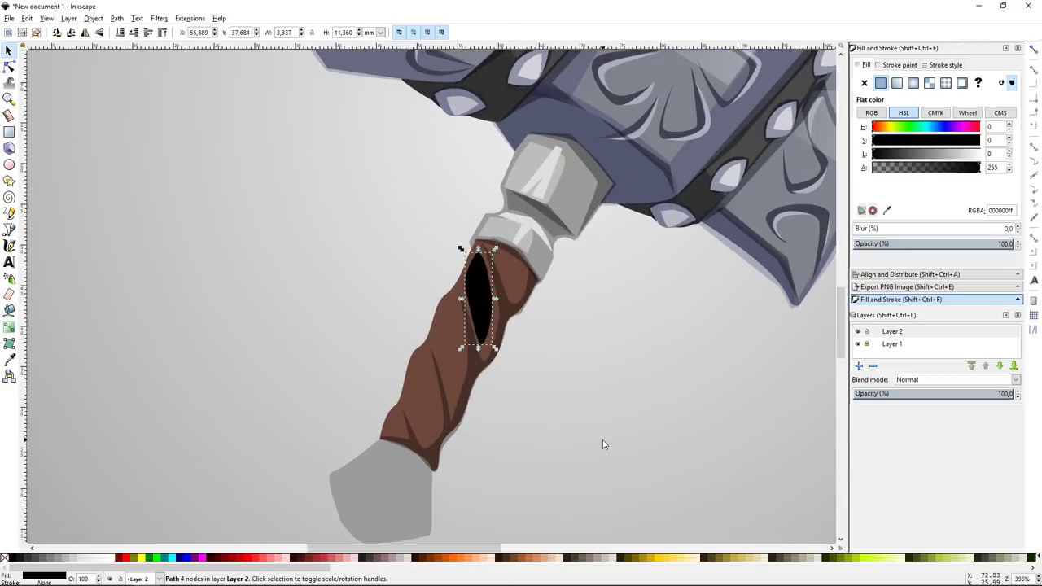
pyautogui.press('d')
pyautogui.click(896, 83)
pyautogui.press('s')
pyautogui.hotkey('ctrl', 'z')
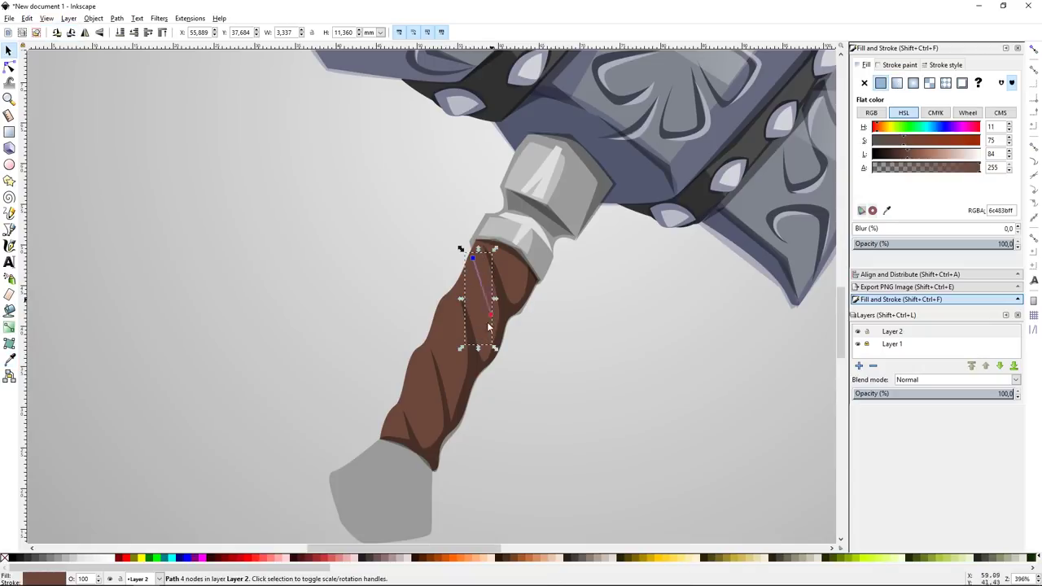
pyautogui.hotkey('ctrl', 'z')
pyautogui.hotkey('ctrl', 'z')
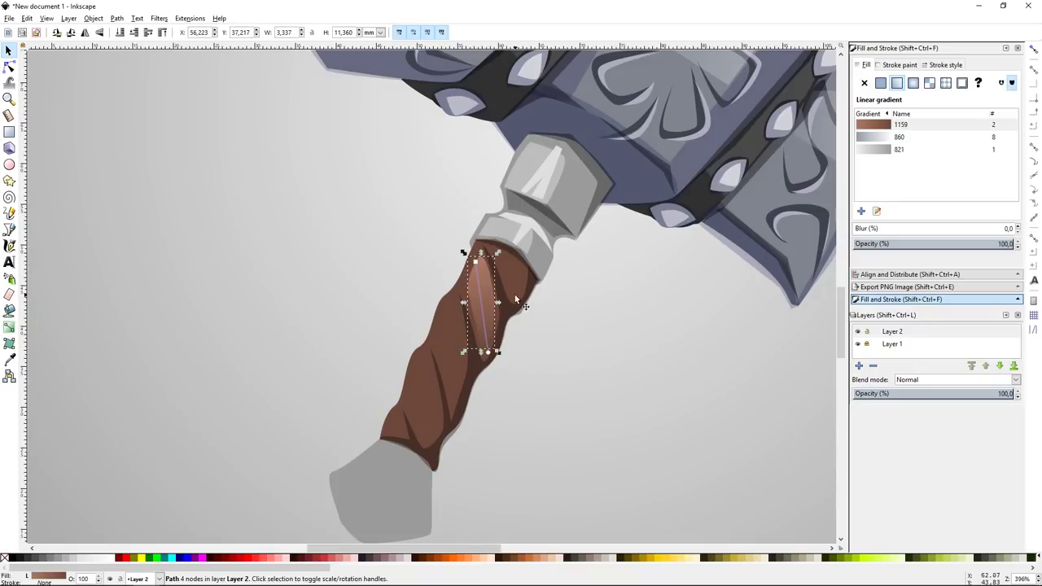
pyautogui.moveTo(515, 299)
pyautogui.mouseDown()
pyautogui.moveTo(456, 345)
pyautogui.moveTo(398, 454)
pyautogui.moveTo(518, 238)
pyautogui.mouseUp()
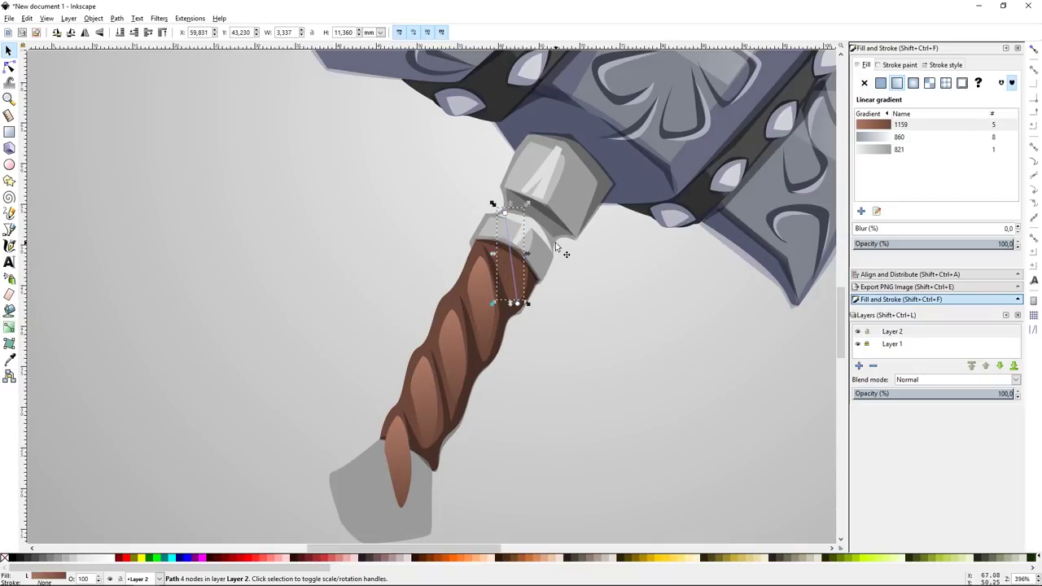
# Step: Reshape the top highlight's nodes so it sits below the collar, then deselect and zoom out
pyautogui.press('+')
pyautogui.press('+')
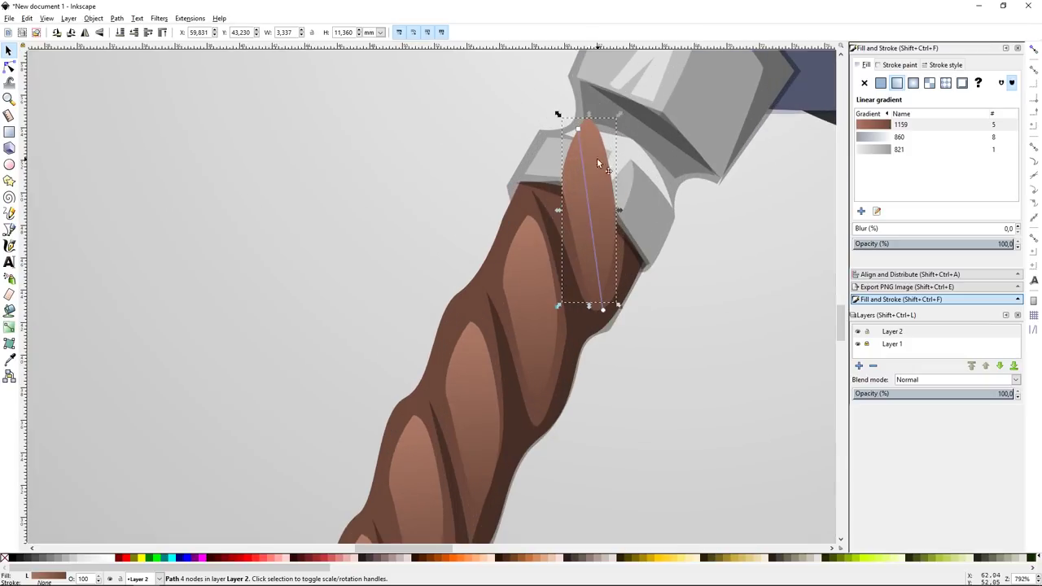
pyautogui.press('g')
pyautogui.press('n')
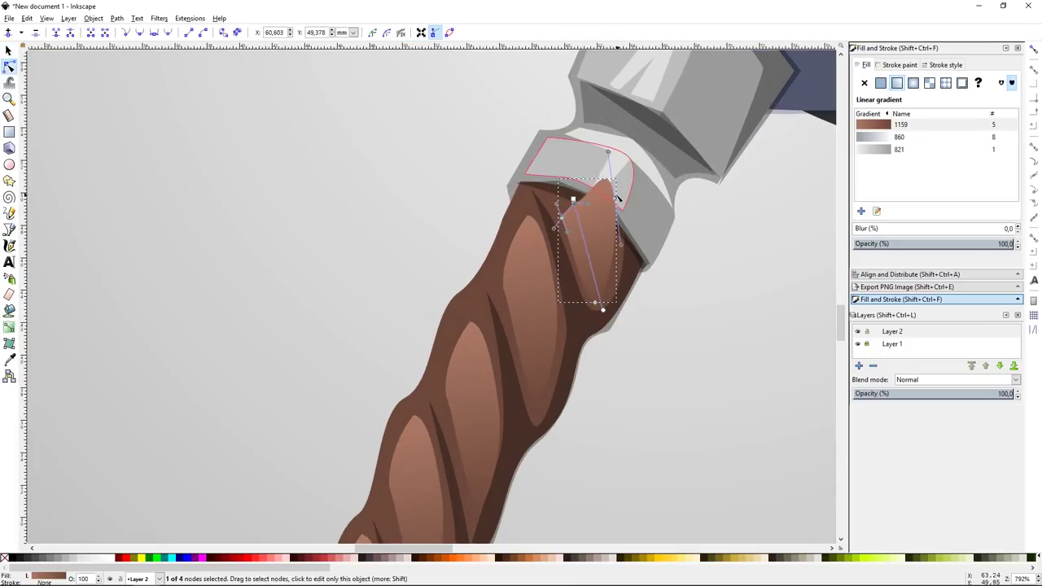
pyautogui.moveTo(587, 124); pyautogui.dragTo(573, 199)
pyautogui.click(573, 202)
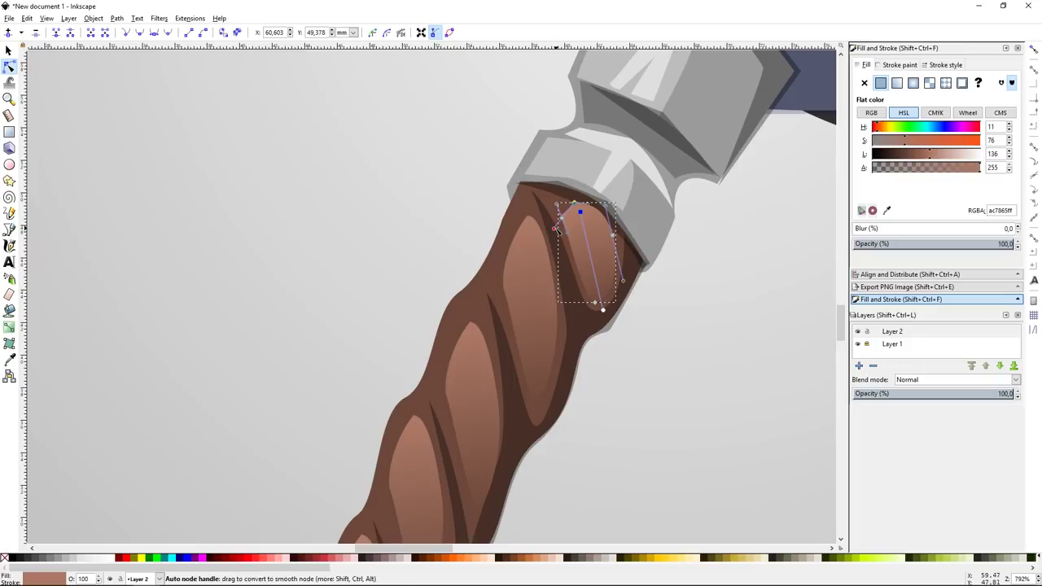
pyautogui.moveTo(557, 230); pyautogui.dragTo(566, 237)
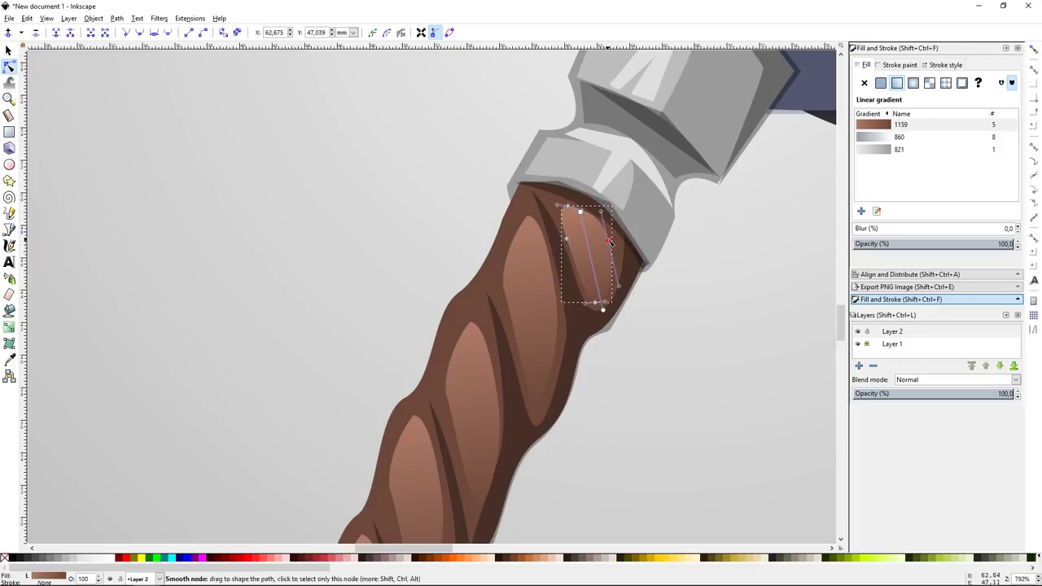
pyautogui.press('Escape')
pyautogui.press('s')
pyautogui.scroll(-5, 609, 242)
pyautogui.click(292, 434)
pyautogui.press('Escape')
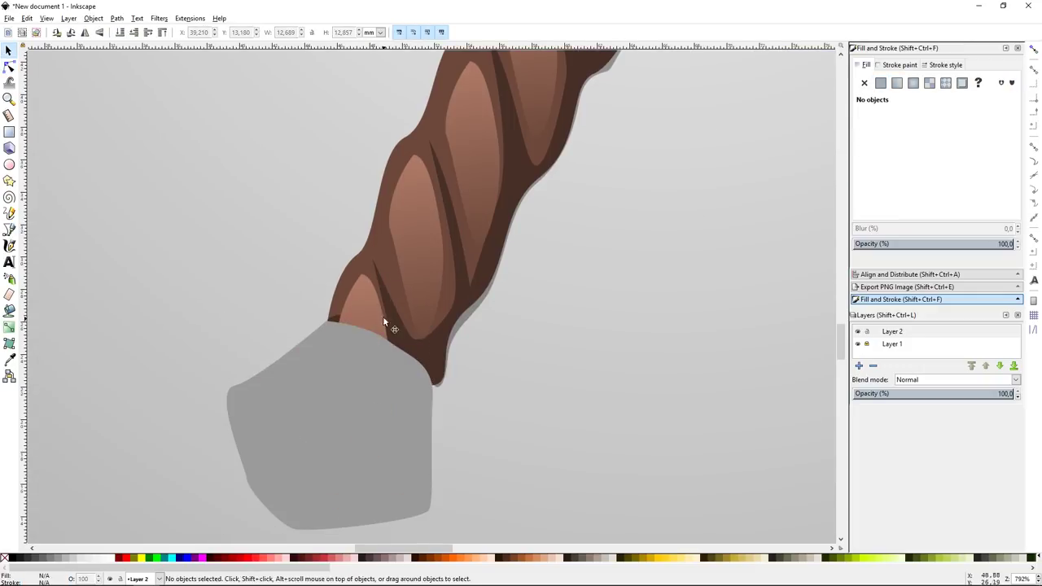
pyautogui.click(383, 315)
pyautogui.press('Escape')
# Step: Draw a light highlight stripe along the handle's twist
pyautogui.press('5')
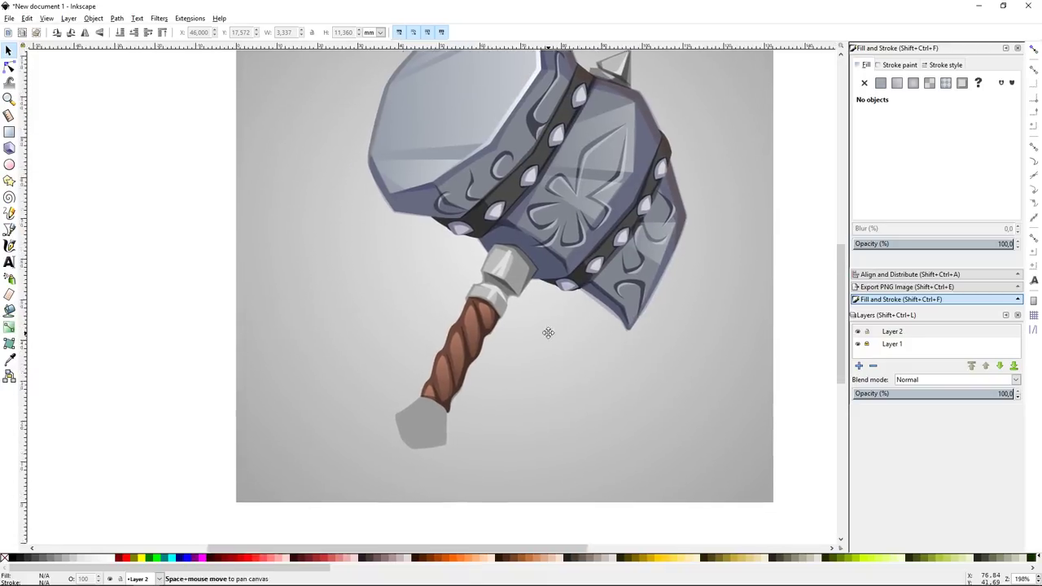
pyautogui.keyDown('ctrl'); pyautogui.scroll(2, 548, 332); pyautogui.keyUp('ctrl')
pyautogui.scroll(-3, 537, 244)
pyautogui.press('b')
pyautogui.click(518, 121)
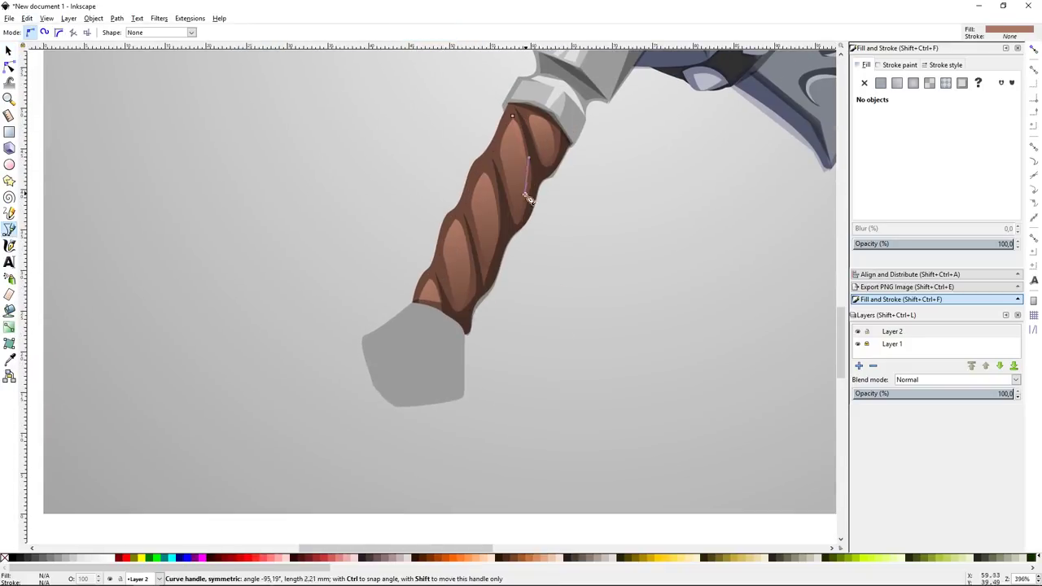
pyautogui.click(526, 173)
pyautogui.click(517, 120)
pyautogui.moveTo(927, 154); pyautogui.dragTo(951, 156)
pyautogui.press('Escape')
pyautogui.scroll(1, 628, 225)
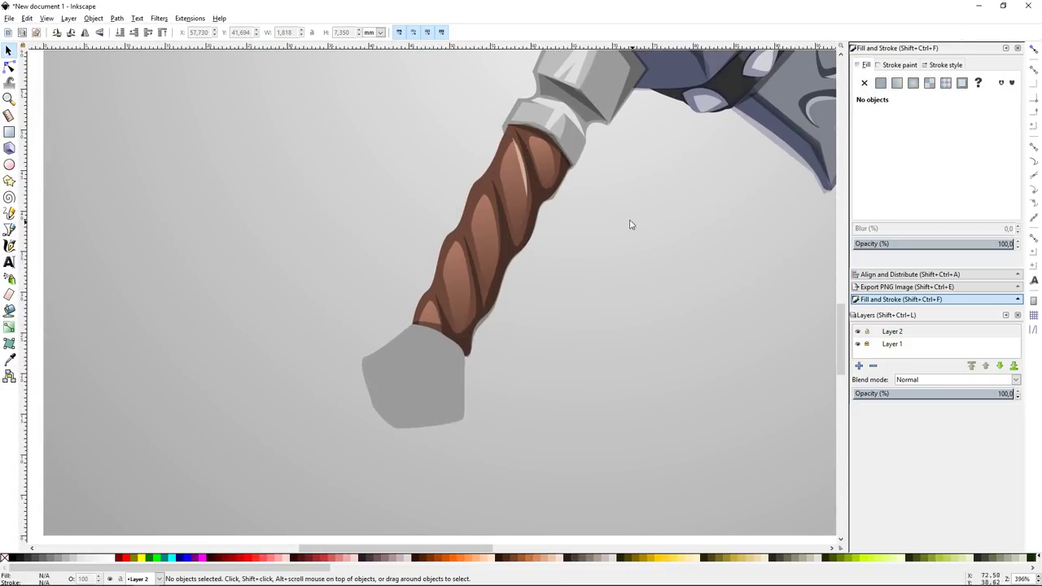
# Step: Draw a second curved highlight along the handle toward its top
pyautogui.moveTo(486, 186); pyautogui.dragTo(491, 305)
pyautogui.click(461, 239)
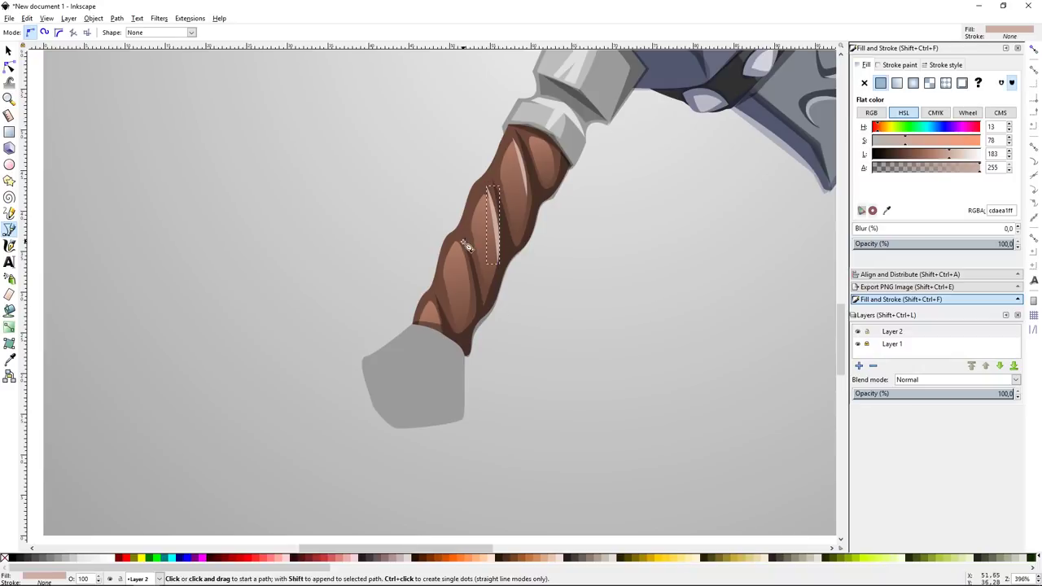
pyautogui.moveTo(473, 317); pyautogui.dragTo(466, 347)
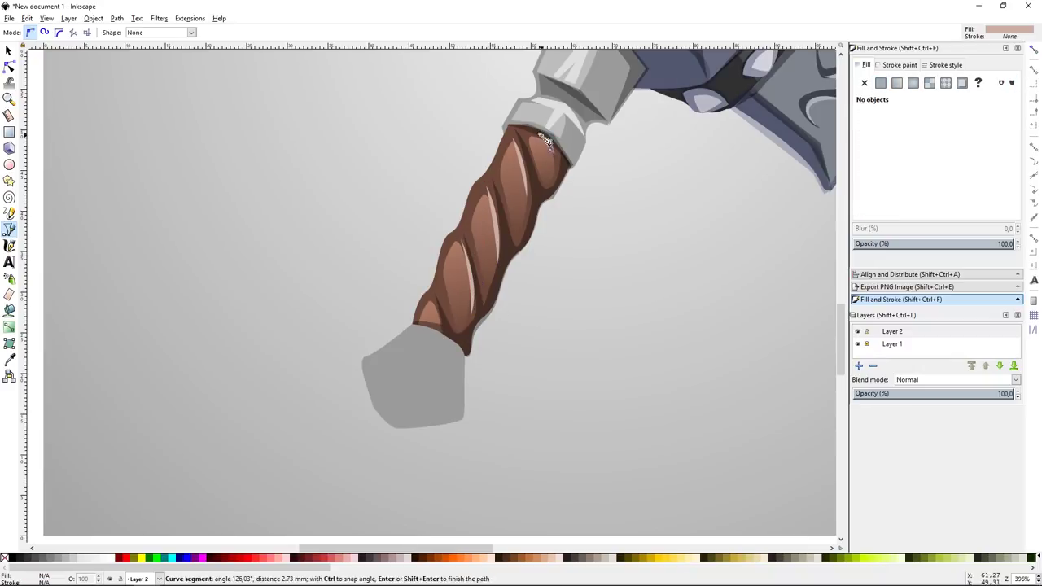
pyautogui.moveTo(438, 314); pyautogui.dragTo(442, 324)
pyautogui.press('Return')
pyautogui.press('5')
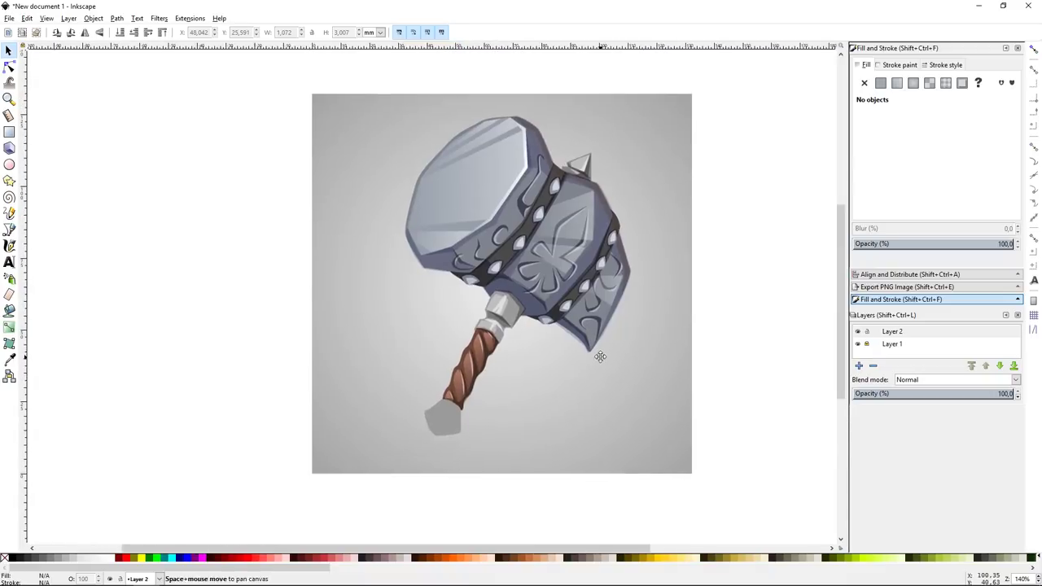
pyautogui.press('s')
pyautogui.press('+')
pyautogui.scroll(-1, 606, 358)
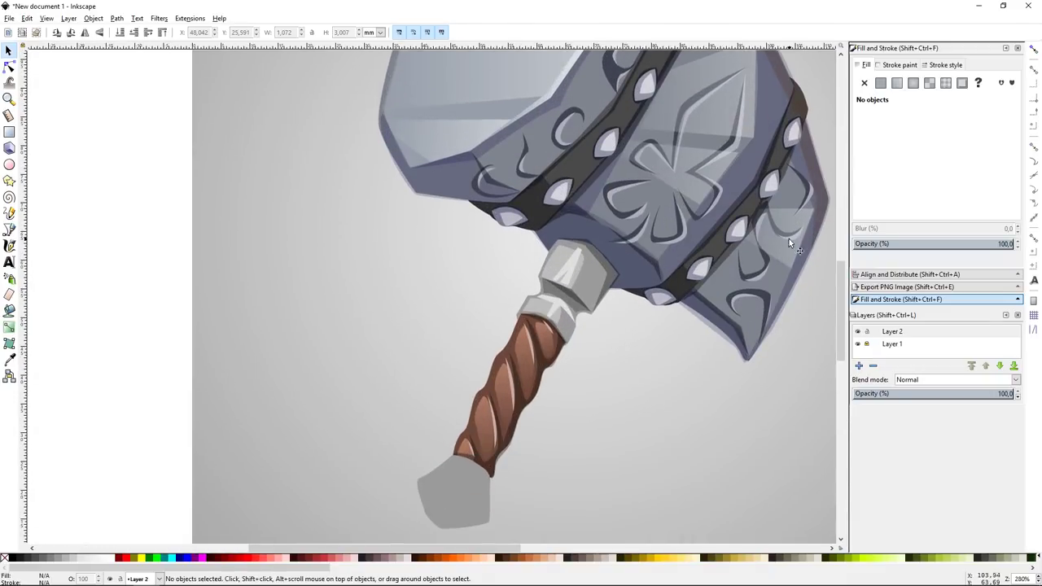
# Step: Draw the first grey facet shape of the pommel at the handle's end
pyautogui.press('b')
pyautogui.press('Escape')
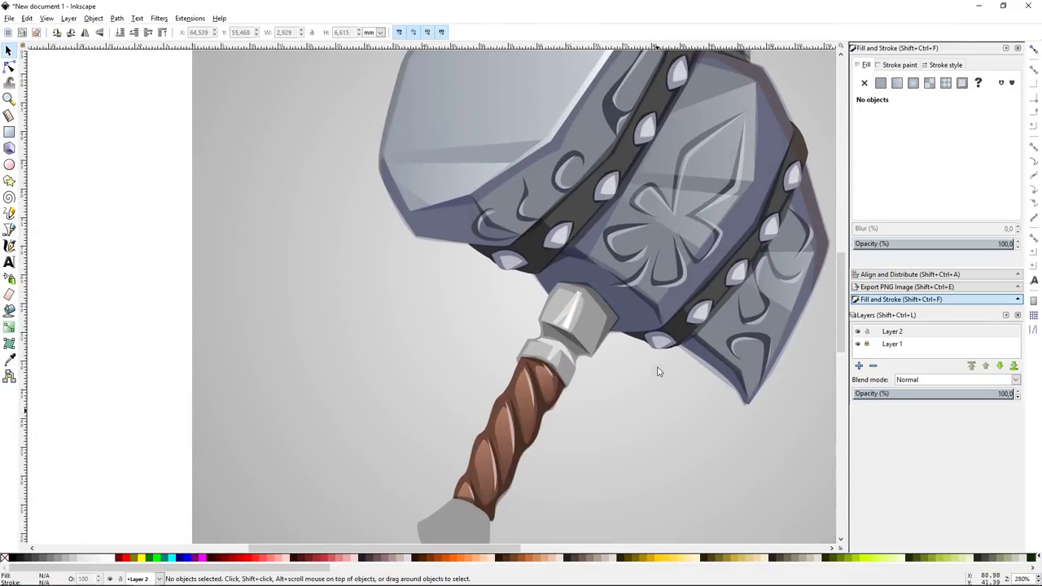
pyautogui.scroll(1, 658, 372)
pyautogui.press('Return')
pyautogui.press('Escape')
pyautogui.press('s')
pyautogui.scroll(-1, 644, 398)
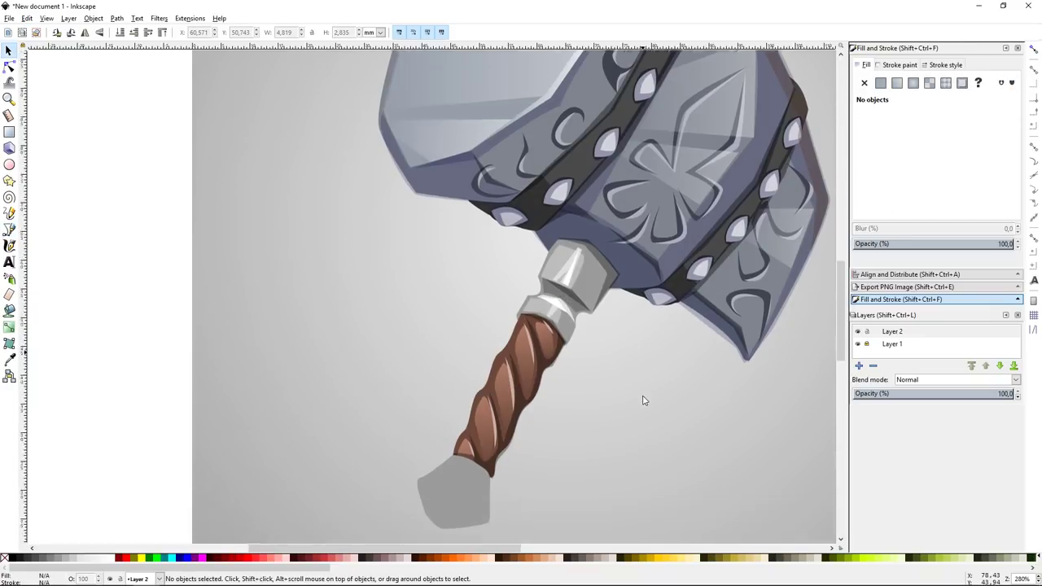
pyautogui.scroll(-1, 569, 423)
pyautogui.scroll(-1, 472, 440)
pyautogui.press('b')
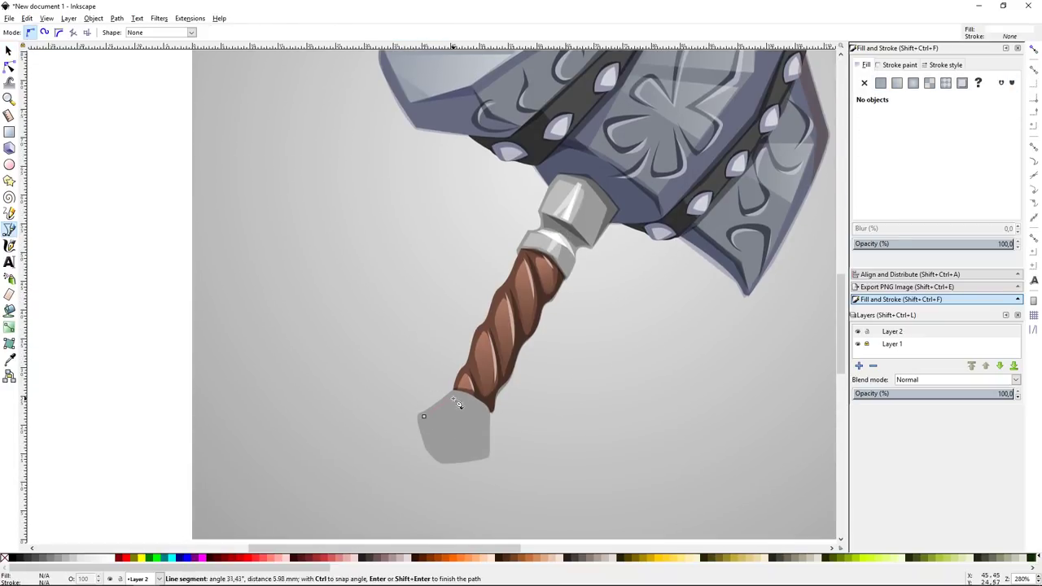
pyautogui.click(423, 416)
pyautogui.press('s')
pyautogui.press('Escape')
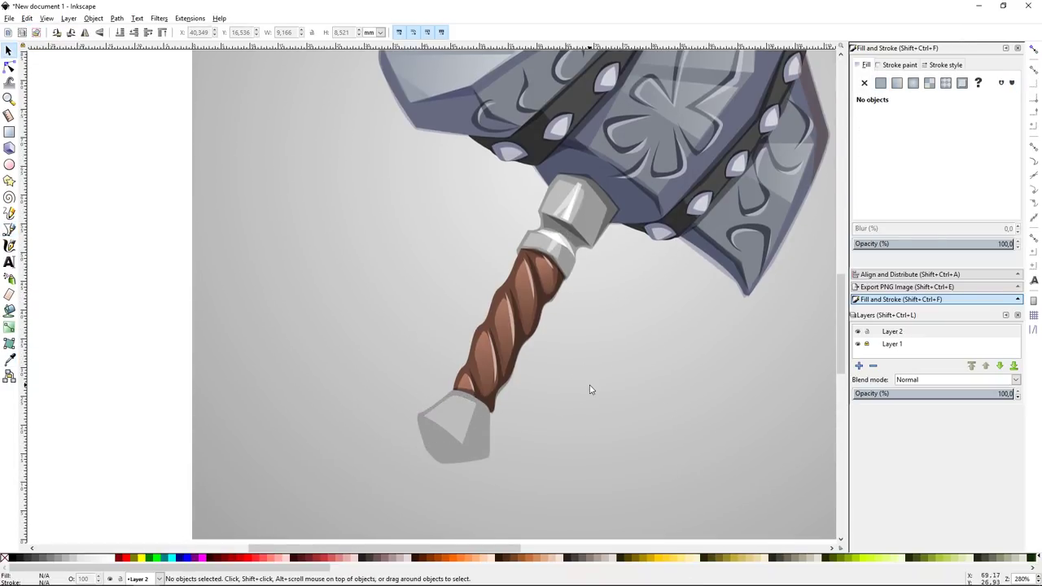
# Step: Add a darker grey pommel facet at about 44.6 opacity, plus another shading facet
pyautogui.press('b')
pyautogui.click(419, 416)
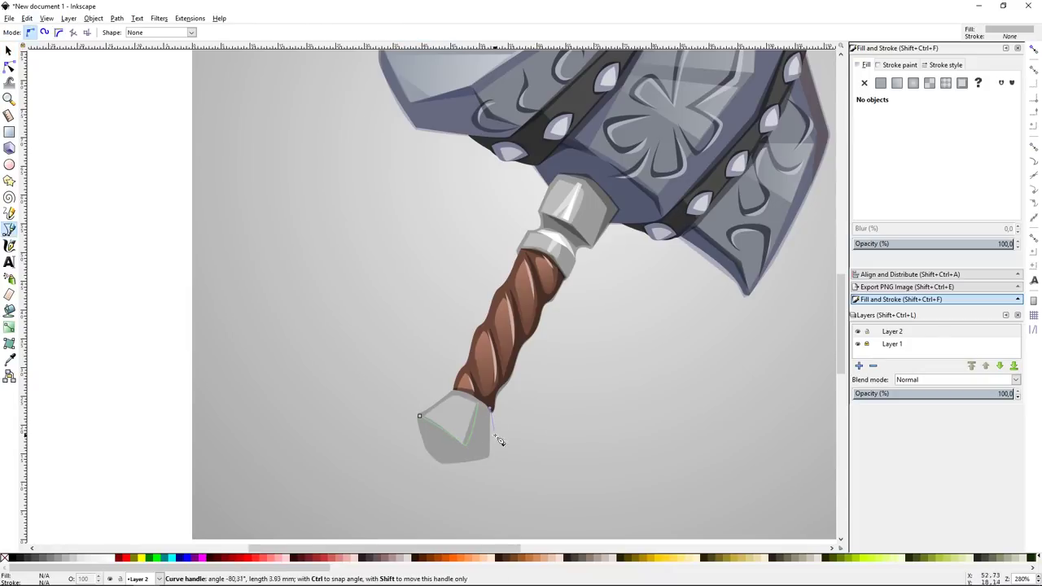
pyautogui.click(419, 416)
pyautogui.press('d')
pyautogui.moveTo(1014, 243); pyautogui.dragTo(924, 243)
pyautogui.press('b')
pyautogui.press('Escape')
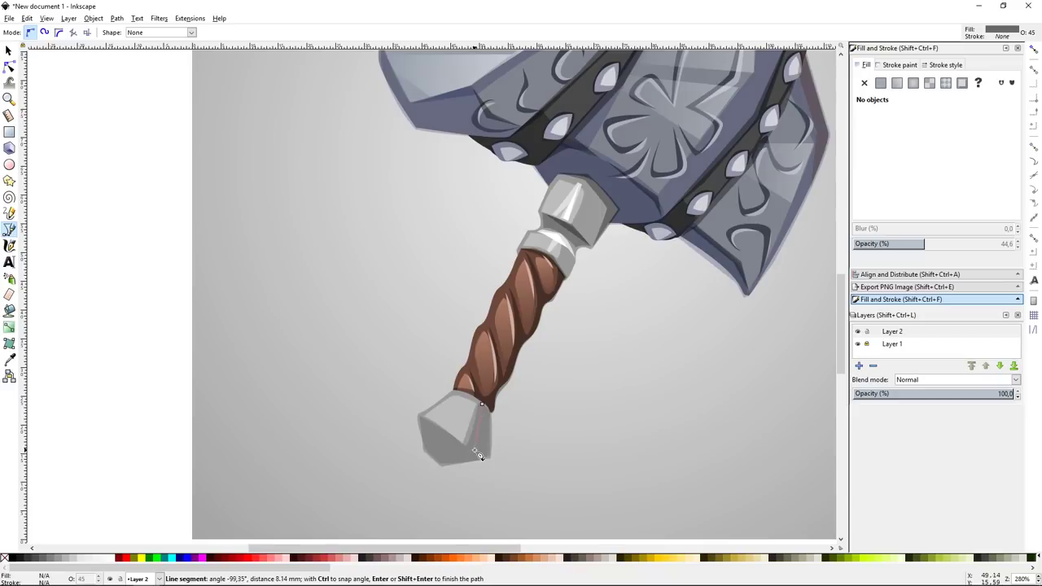
pyautogui.moveTo(481, 438); pyautogui.dragTo(482, 440)
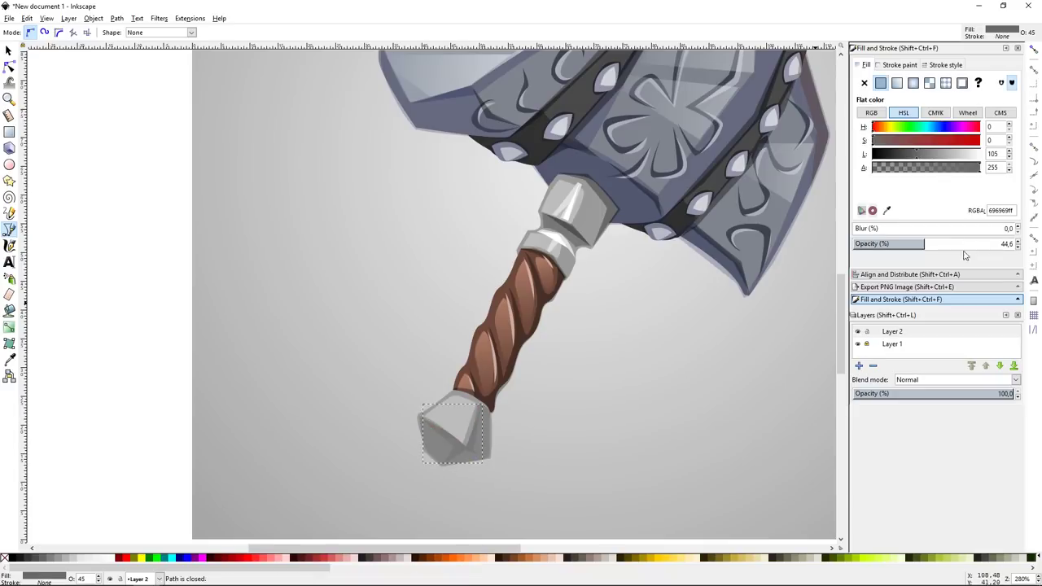
pyautogui.press('s')
pyautogui.press('Escape')
# Step: Draw a white highlight triangle on the pommel
pyautogui.scroll(1, 595, 432)
pyautogui.press('b')
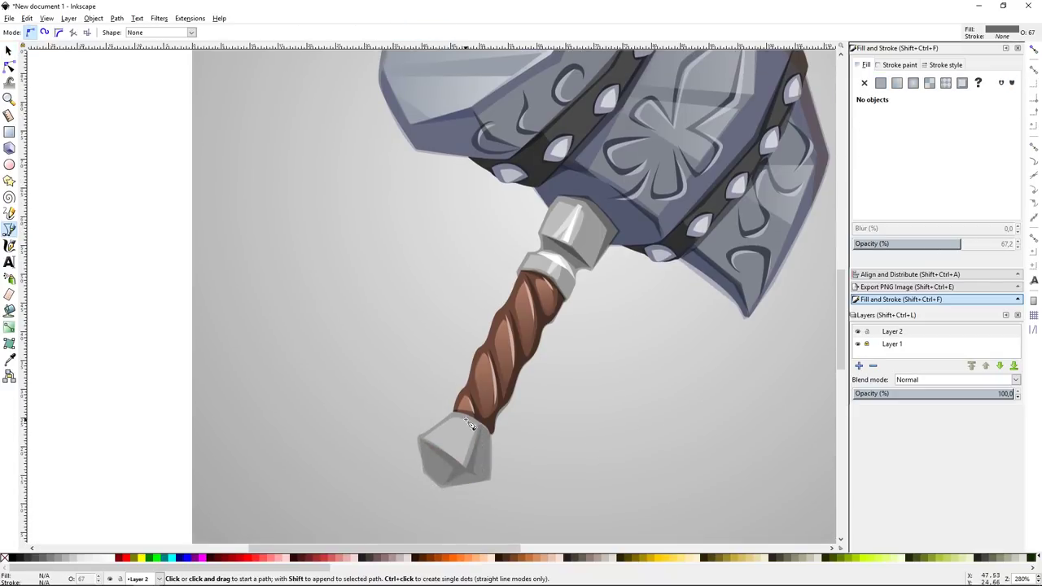
pyautogui.click(466, 419)
pyautogui.click(446, 448)
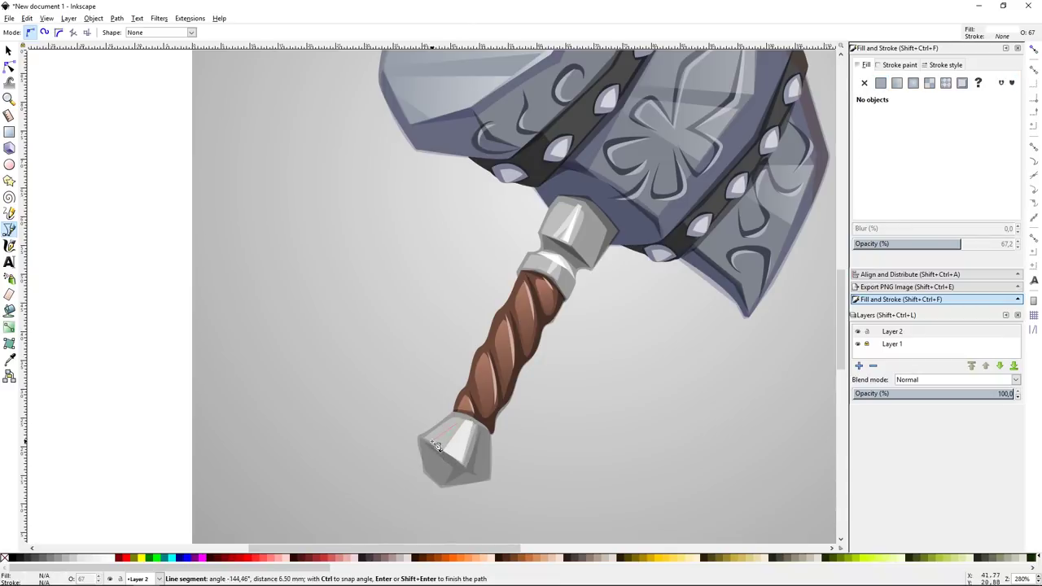
pyautogui.press('Escape')
pyautogui.press('s')
pyautogui.press('Escape')
pyautogui.press('5')
# Step: Enlarge the six pommel shapes so the pommel fits the handle
pyautogui.press('`')
pyautogui.hotkey('ctrl', 'a')
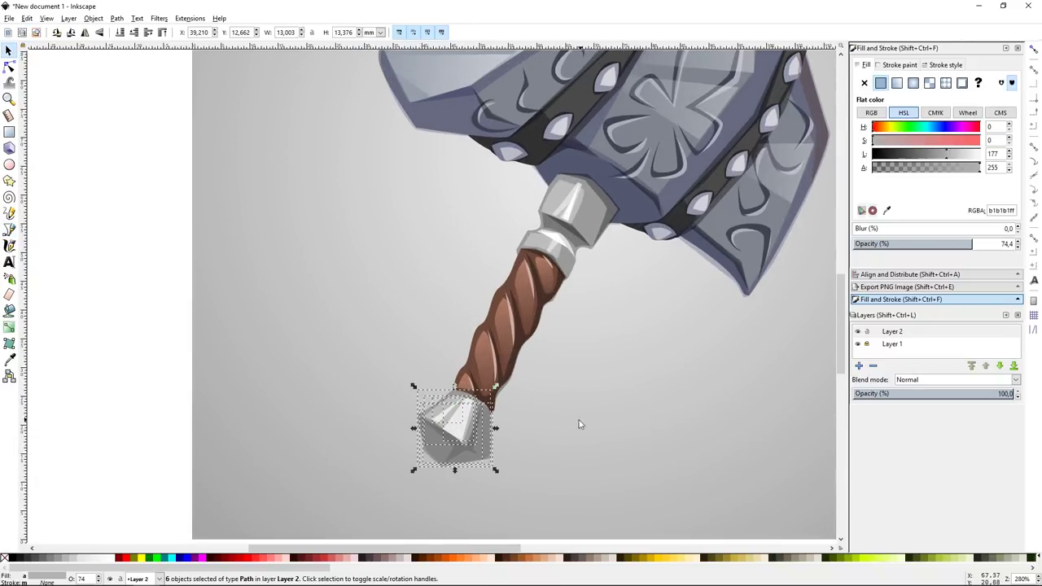
pyautogui.press('Escape')
pyautogui.moveTo(498, 417); pyautogui.dragTo(501, 415)
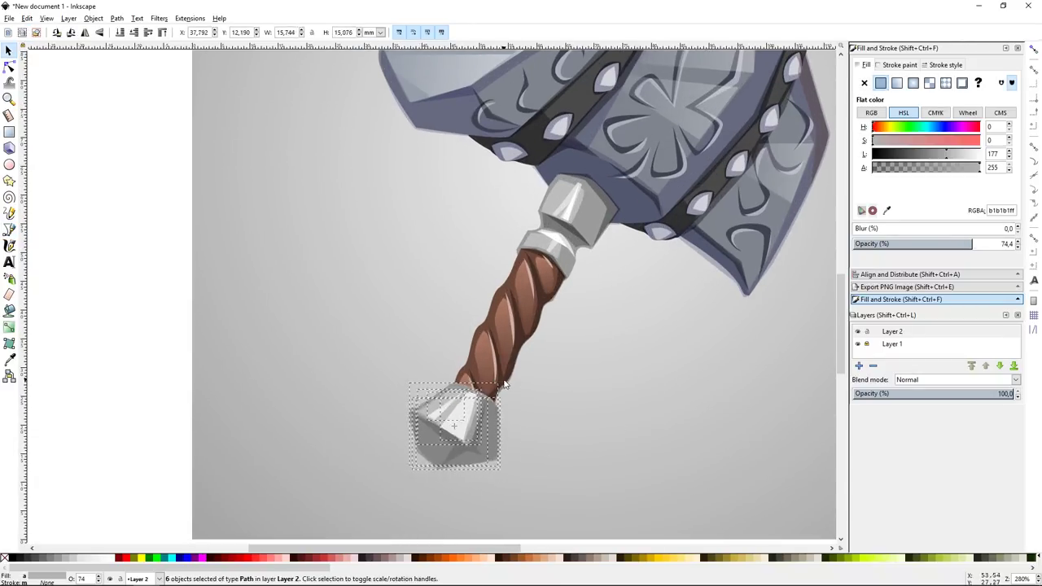
pyautogui.press('Escape')
pyautogui.scroll(1, 616, 405)
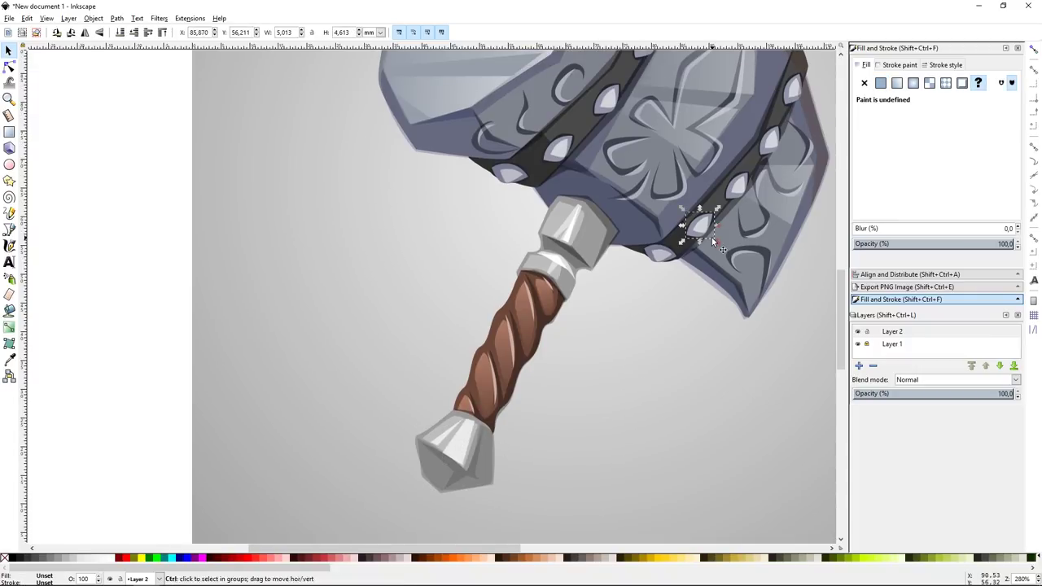
# Step: Copy a stud from the hammer's band and paste it onto the pommel
pyautogui.click(506, 463)
pyautogui.press('Escape')
pyautogui.press('5')
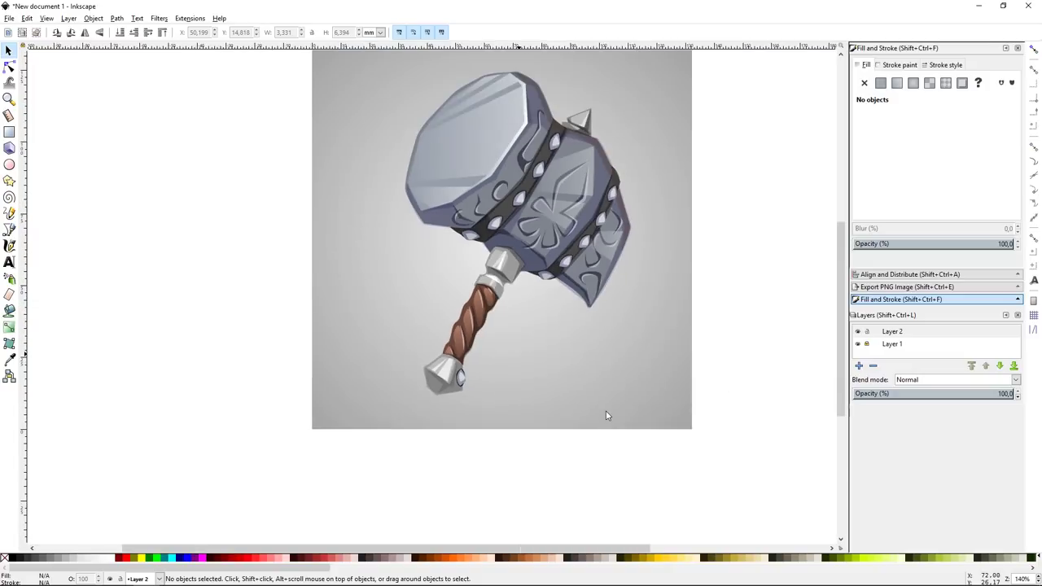
pyautogui.scroll(2, 605, 414)
pyautogui.scroll(2, 602, 418)
pyautogui.scroll(2, 600, 420)
pyautogui.click(420, 376)
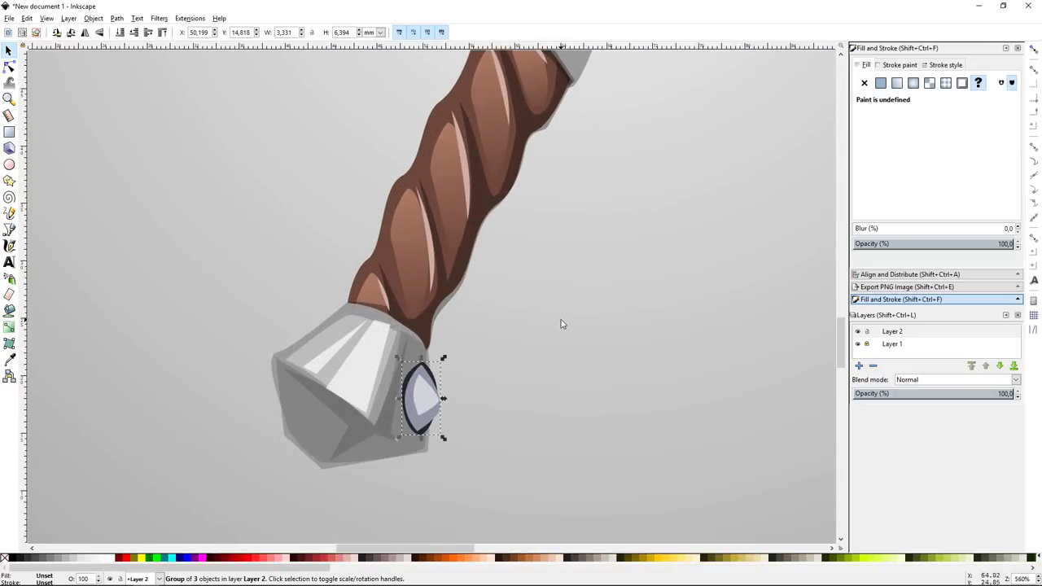
pyautogui.click(430, 399)
pyautogui.press('Escape')
pyautogui.scroll(1, 429, 453)
# Step: Give the pommel stud a dark grey rim and a pale grey centre
pyautogui.click(408, 355)
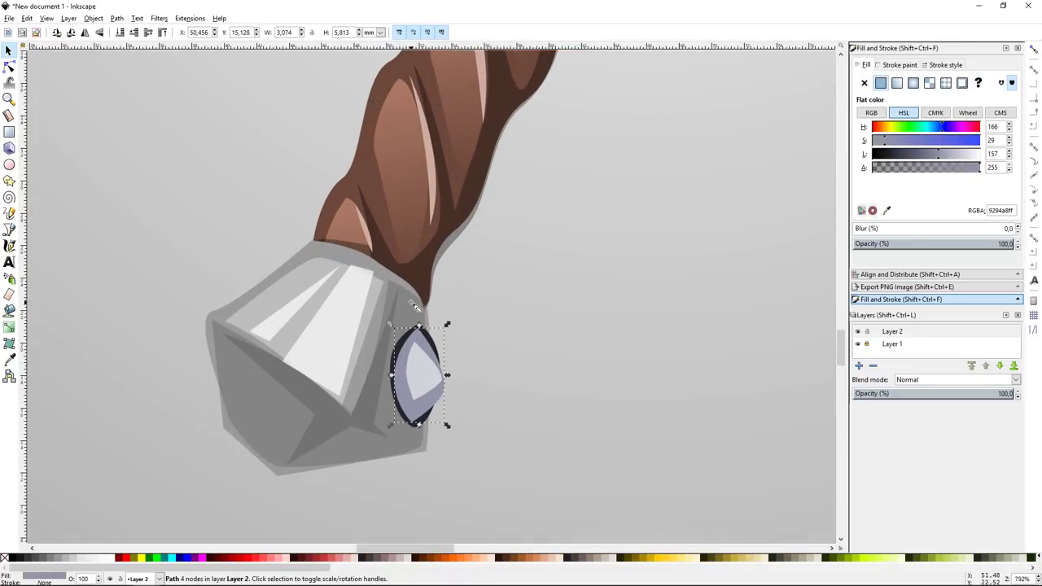
pyautogui.press('p')
pyautogui.moveTo(325, 280); pyautogui.dragTo(373, 297)
pyautogui.press('s')
pyautogui.click(398, 358)
pyautogui.keyDown('alt'); pyautogui.click(395, 353); pyautogui.keyUp('alt')
pyautogui.keyDown('alt'); pyautogui.click(395, 352); pyautogui.keyUp('alt')
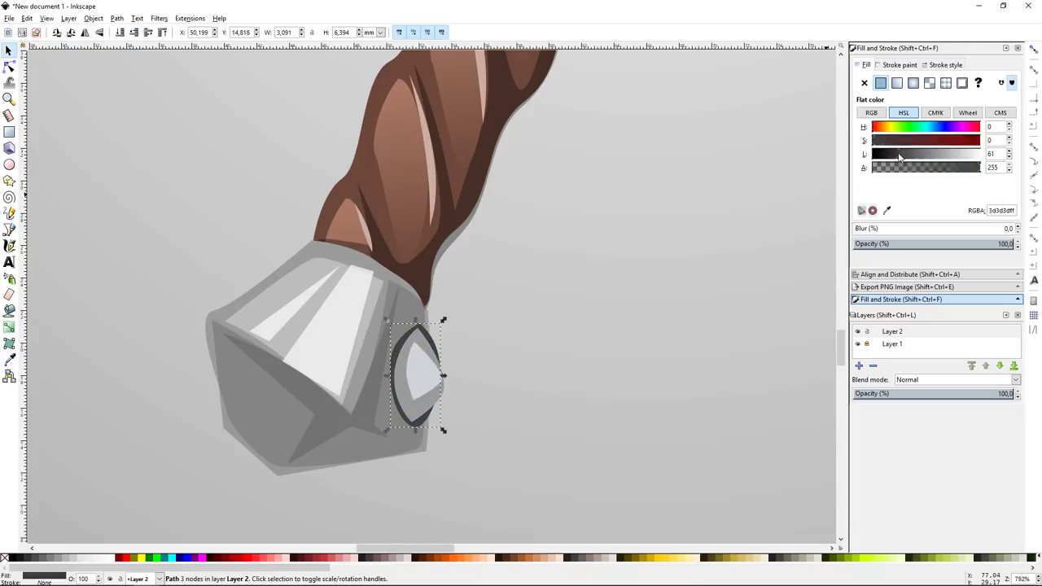
pyautogui.press('Escape')
pyautogui.click(423, 370)
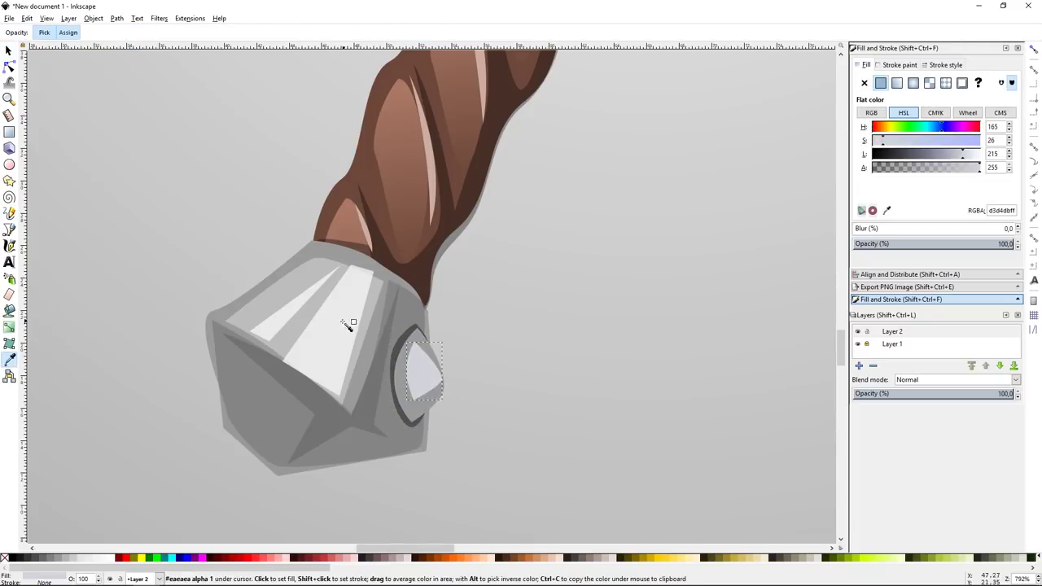
pyautogui.click(505, 340)
pyautogui.press('-')
# Step: Duplicate the pommel stud, mirror it horizontally and place it on the pommel's left side
pyautogui.moveTo(458, 308); pyautogui.dragTo(394, 401)
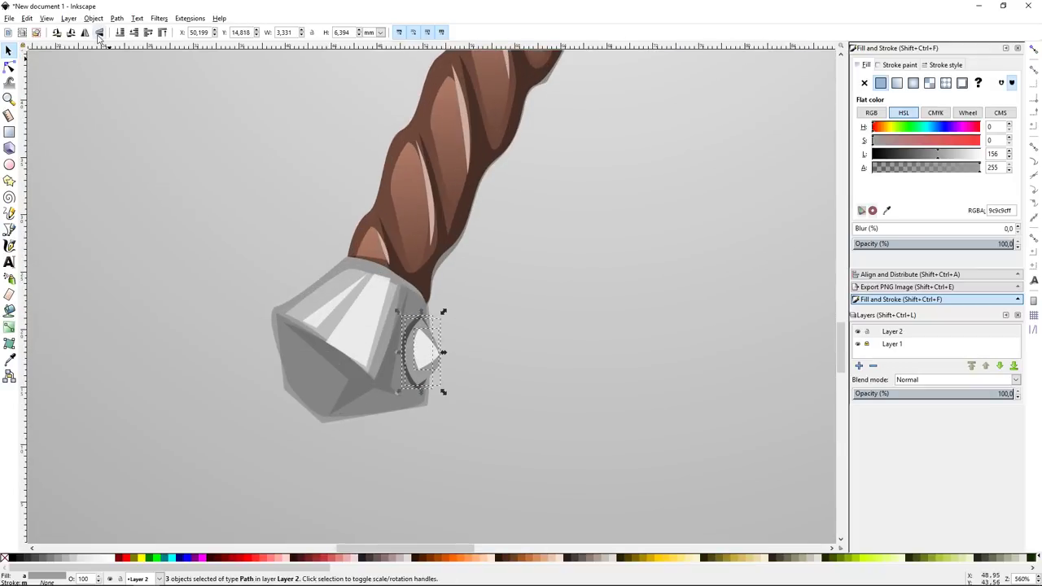
pyautogui.hotkey('ctrl', 'd')
pyautogui.press('h')
pyautogui.moveTo(420, 354); pyautogui.dragTo(283, 356)
pyautogui.click(282, 355)
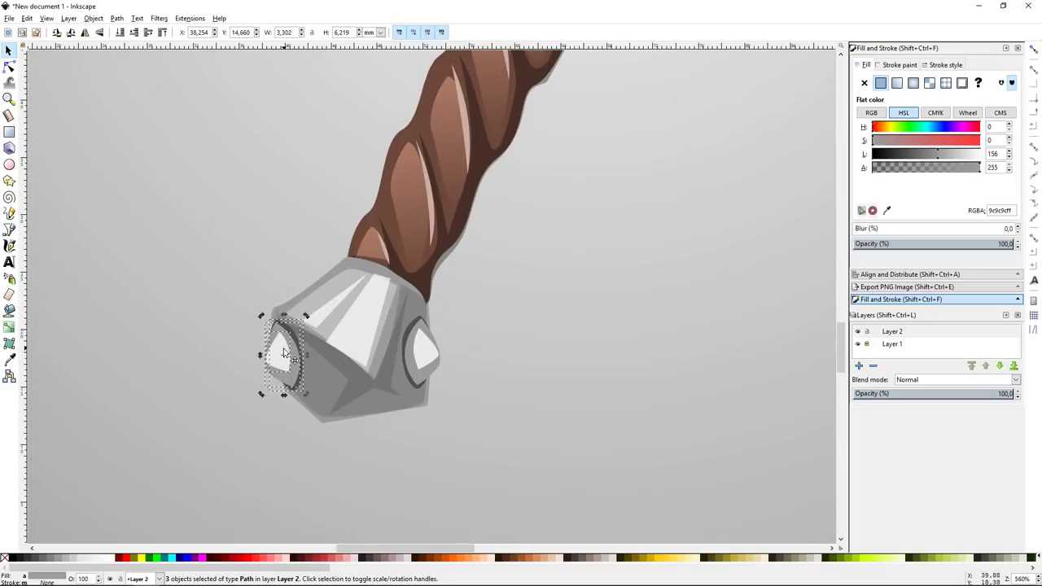
pyautogui.press('Escape')
pyautogui.press('-')
pyautogui.press('-')
pyautogui.press('-')
pyautogui.press('-')
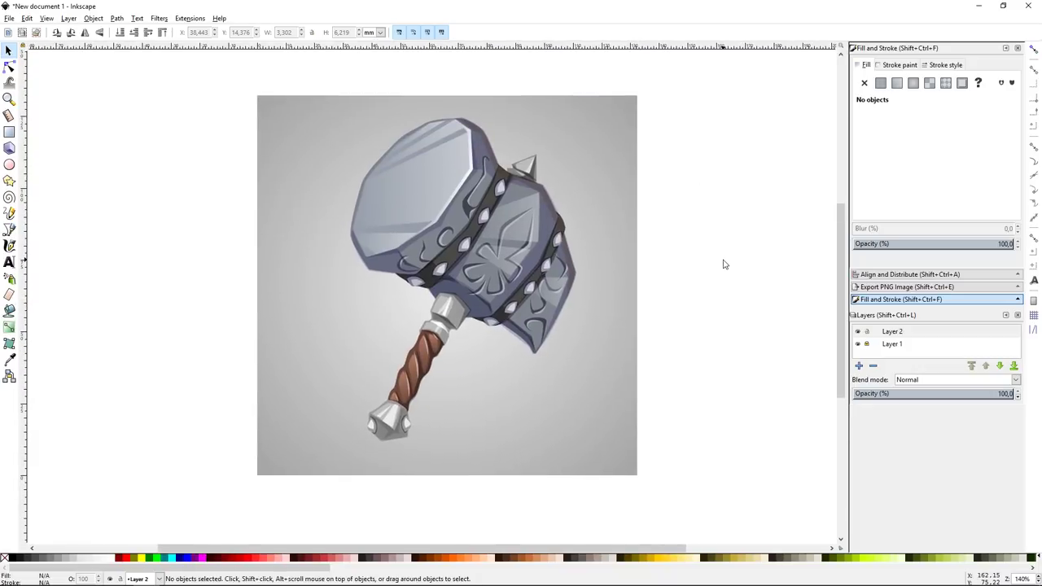
# Step: Draw a small white highlight circle and nudge it onto a stud
pyautogui.press('+')
pyautogui.press('+')
pyautogui.press('+')
pyautogui.press('-')
pyautogui.scroll(-1, 631, 225)
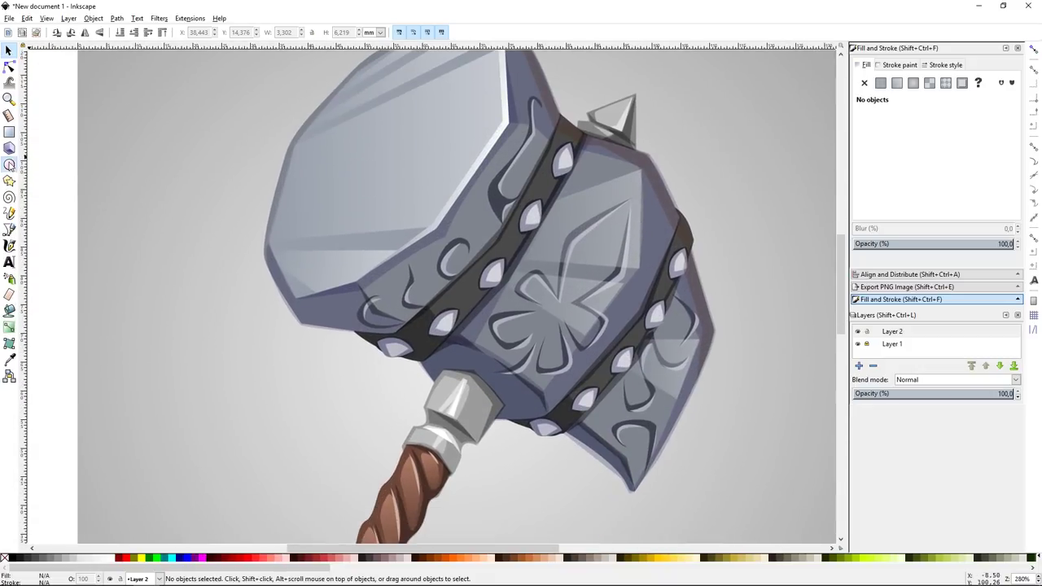
pyautogui.click(10, 165)
pyautogui.moveTo(347, 200)
pyautogui.mouseDown()
pyautogui.moveTo(525, 161)
pyautogui.moveTo(533, 214)
pyautogui.mouseUp()
pyautogui.press('s')
pyautogui.press('Escape')
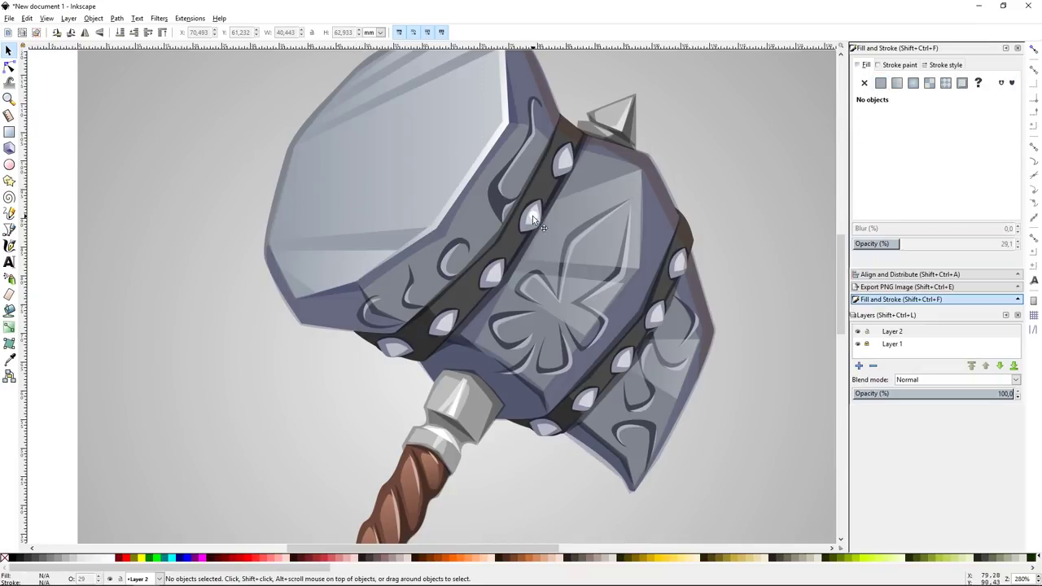
pyautogui.click(533, 214)
pyautogui.moveTo(510, 288); pyautogui.dragTo(505, 283)
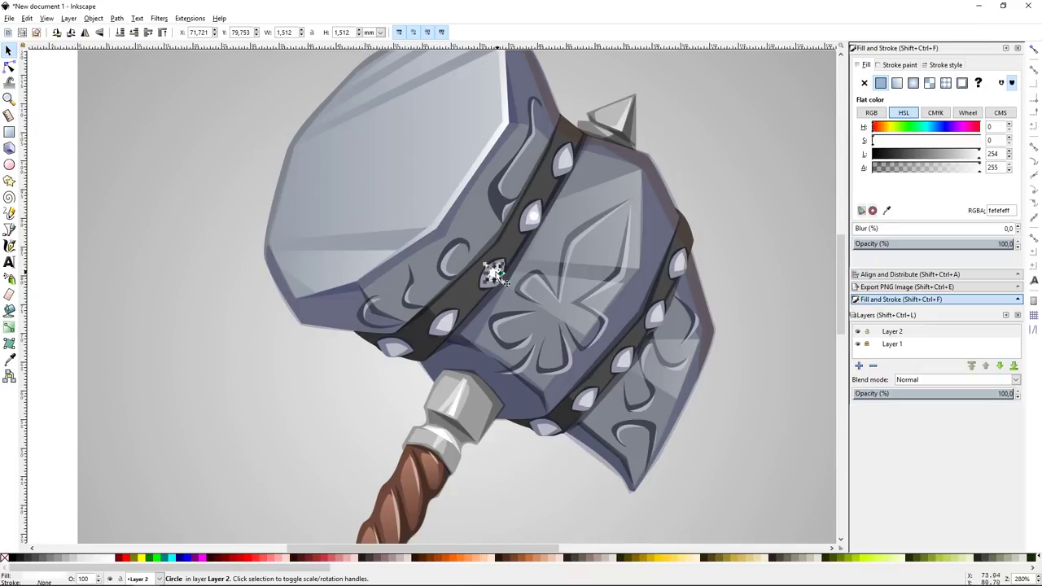
# Step: Position the white highlight circles on the studs and pommel
pyautogui.click(743, 196)
pyautogui.press('5')
pyautogui.scroll(5, 493, 183)
pyautogui.moveTo(493, 184); pyautogui.dragTo(383, 435)
pyautogui.scroll(-3, 382, 436)
pyautogui.moveTo(383, 272); pyautogui.dragTo(330, 334)
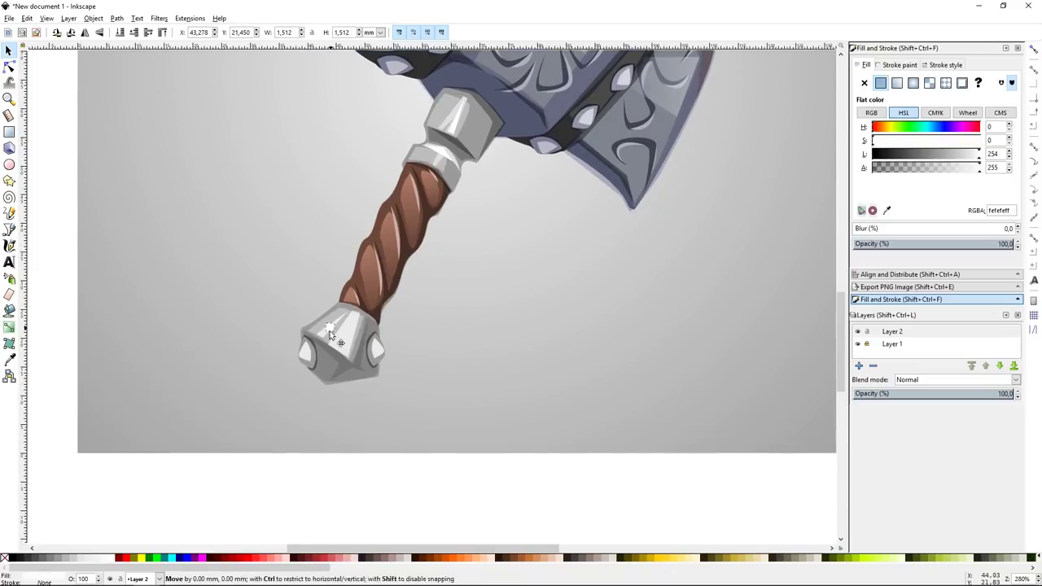
pyautogui.click(566, 298)
pyautogui.scroll(3, 566, 299)
pyautogui.click(333, 429)
pyautogui.click(573, 334)
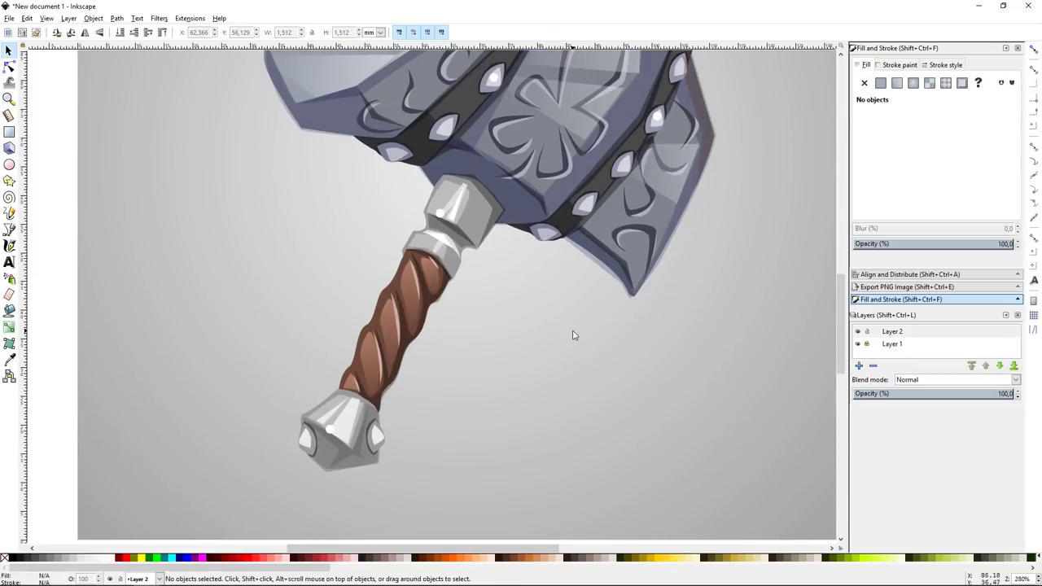
pyautogui.press('5')
pyautogui.scroll(5, 532, 318)
# Step: Retint the dark shading over the handle to a dark blue-grey
pyautogui.press('Tab')
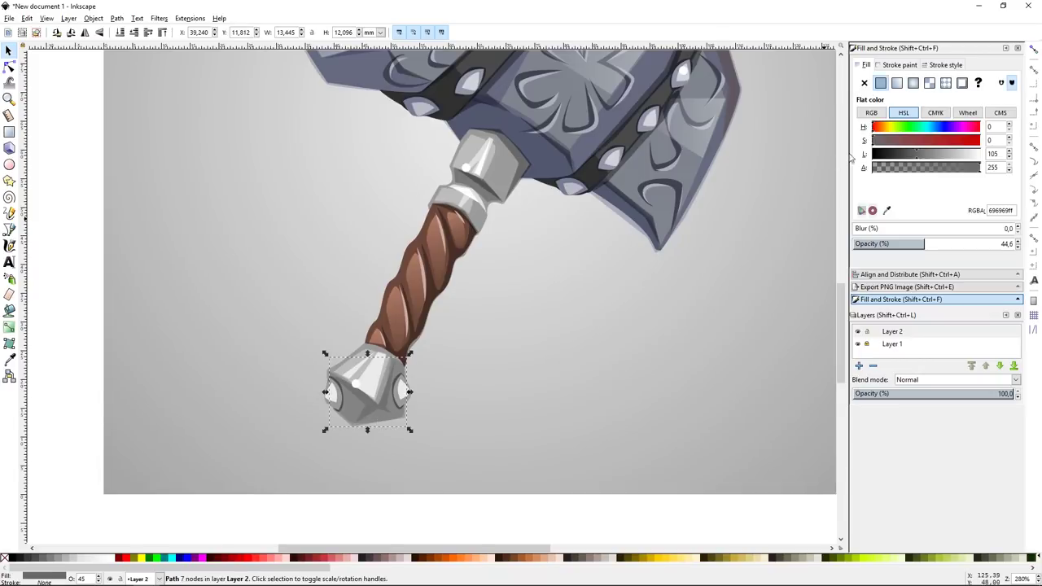
pyautogui.scroll(1, 692, 236)
pyautogui.press('Tab')
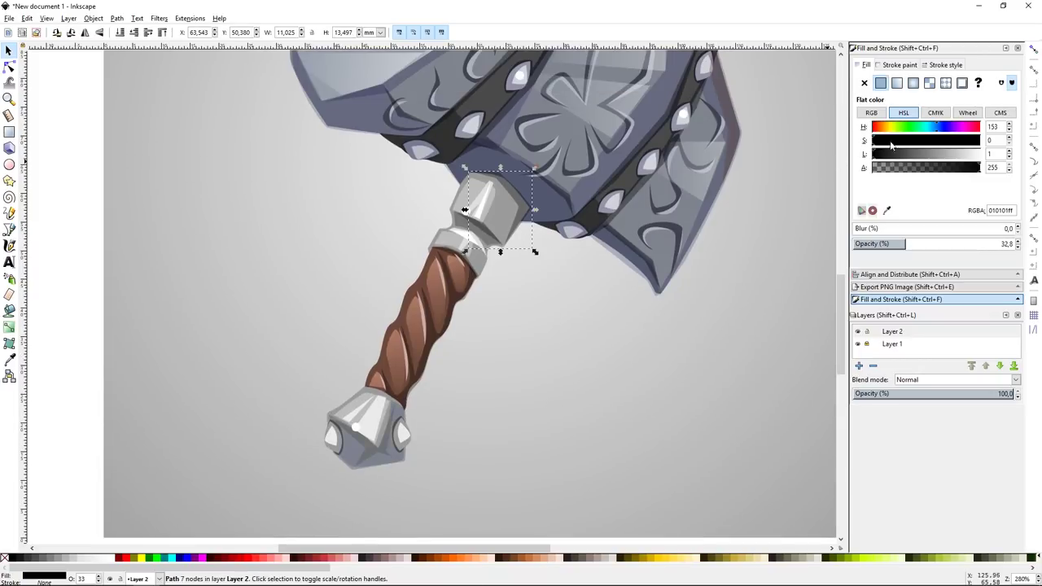
pyautogui.scroll(1, 619, 397)
pyautogui.click(619, 396)
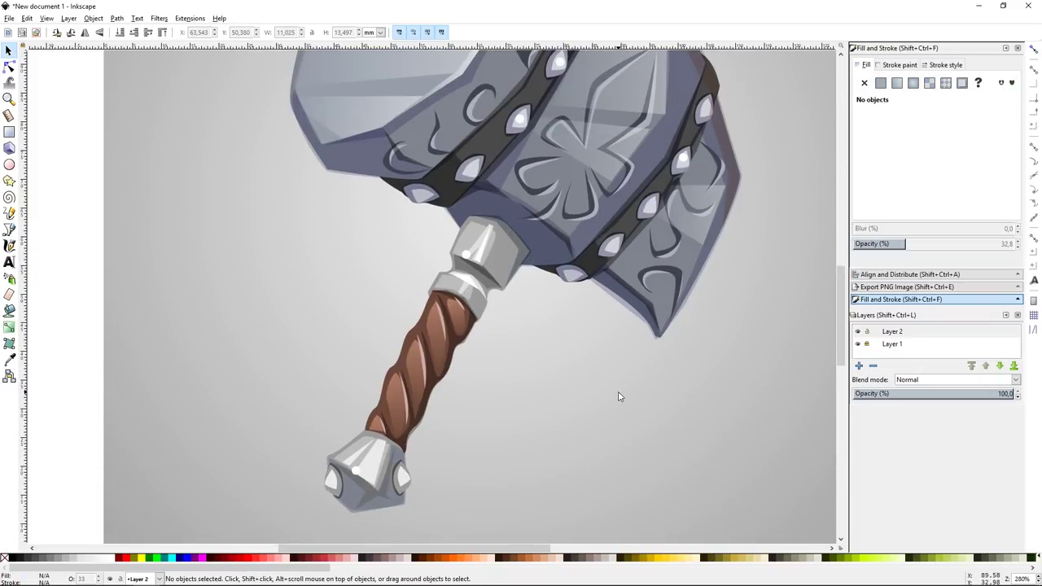
pyautogui.click(437, 387)
pyautogui.moveTo(886, 154); pyautogui.dragTo(880, 153)
pyautogui.click(938, 127)
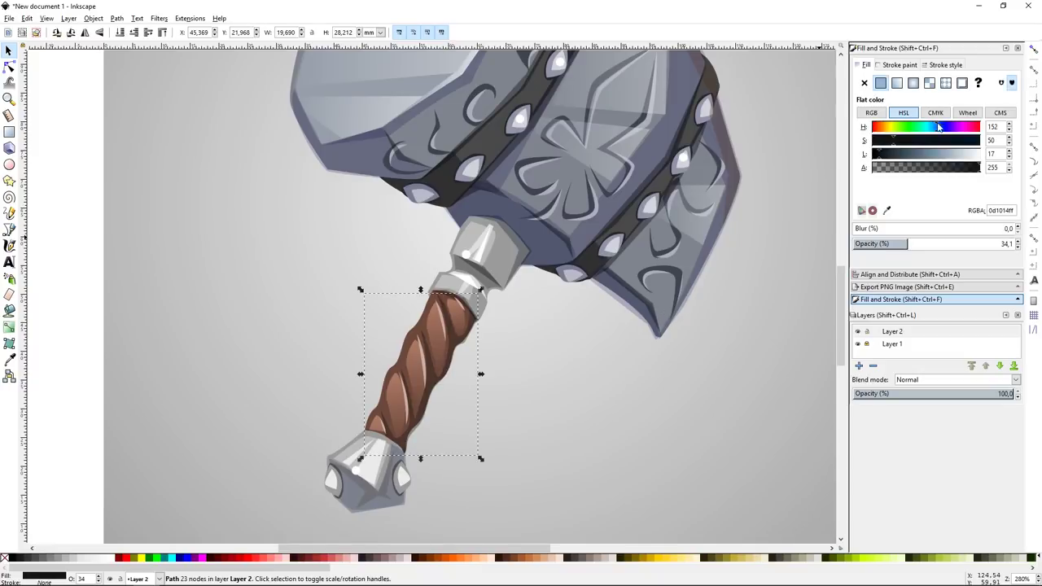
pyautogui.click(673, 391)
pyautogui.press('-')
pyautogui.press('-')
pyautogui.scroll(1, 665, 283)
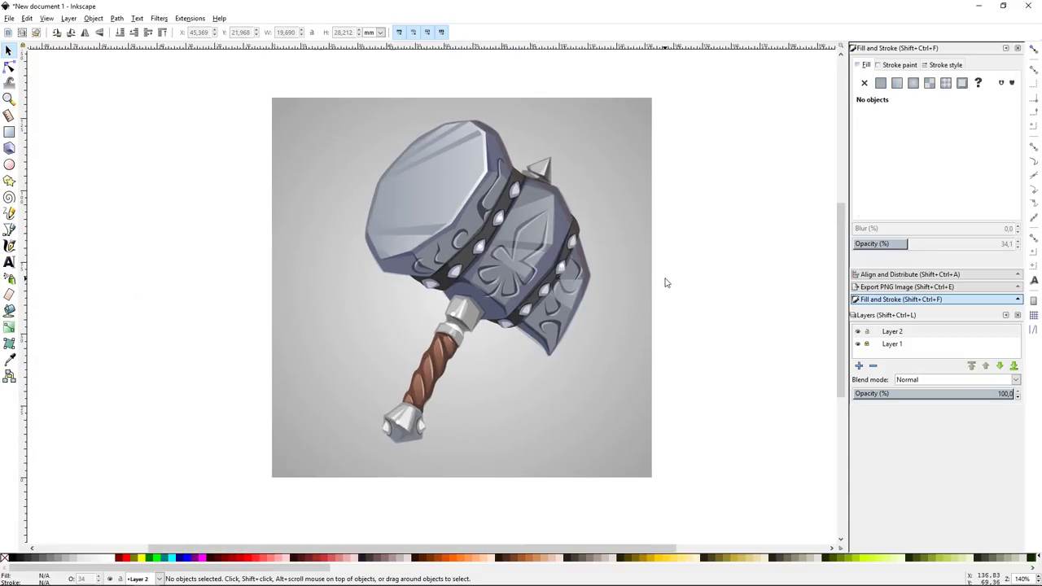
pyautogui.press('+')
pyautogui.press('+')
# Step: Review the head shading pieces and handle parts by selecting them
pyautogui.click(456, 251)
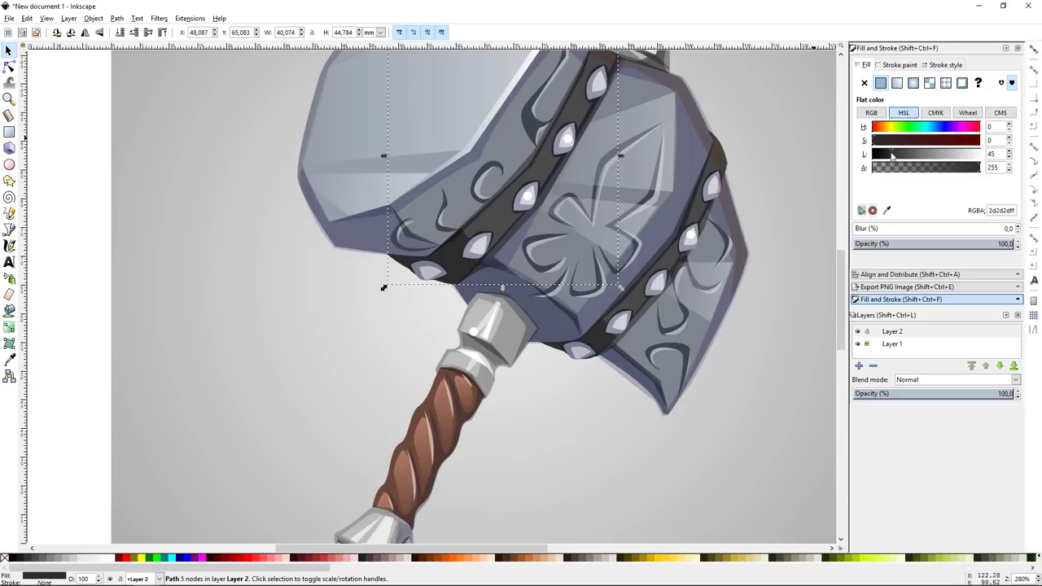
pyautogui.click(597, 337)
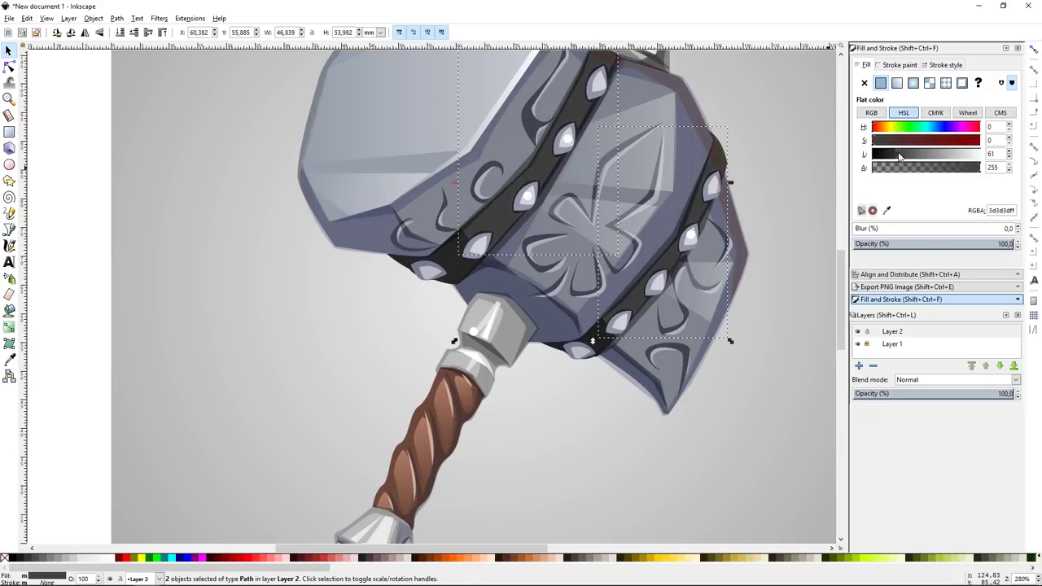
pyautogui.click(568, 424)
pyautogui.press('-')
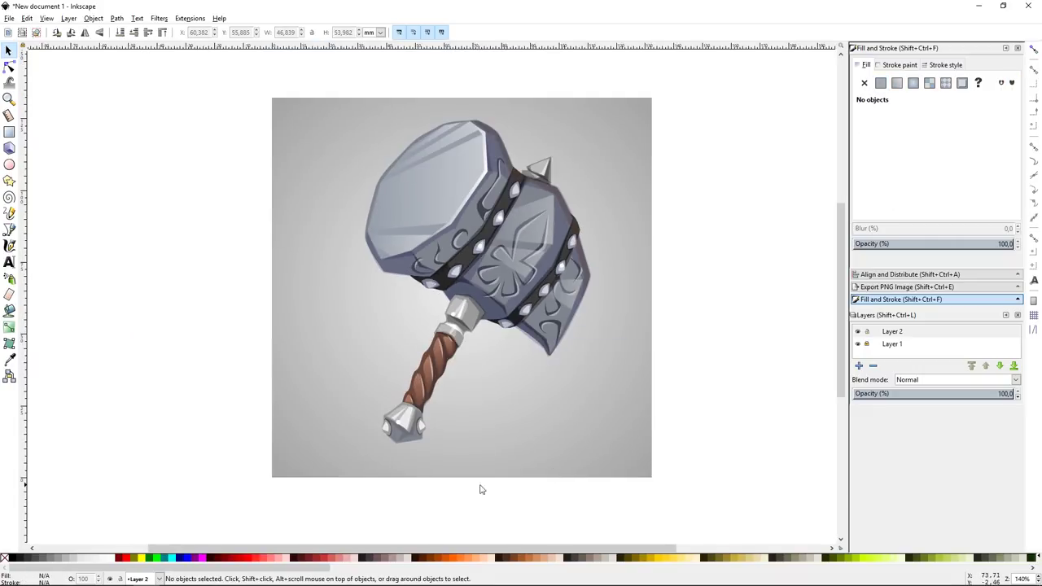
pyautogui.moveTo(360, 482); pyautogui.dragTo(492, 286)
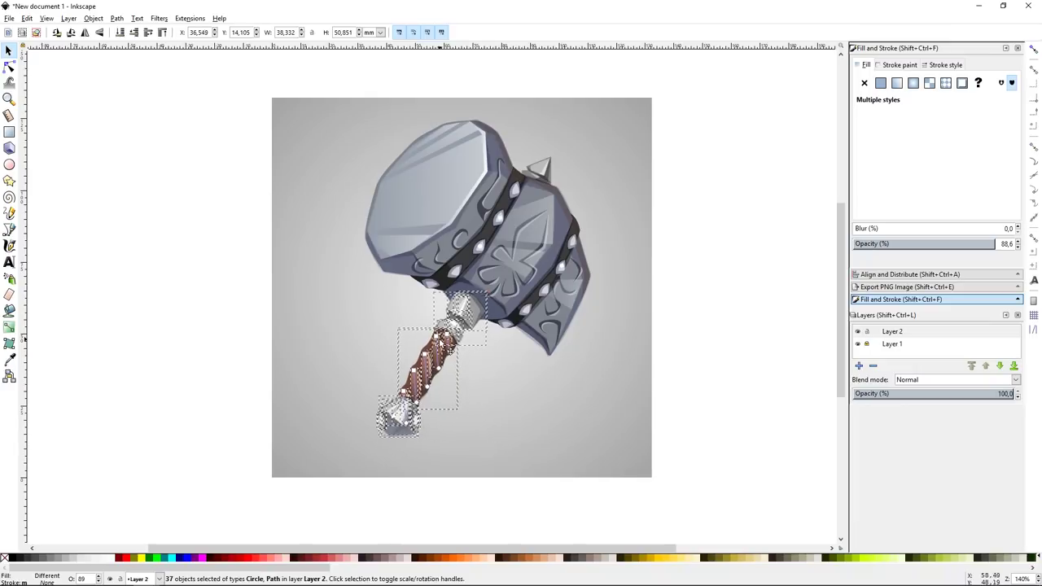
pyautogui.click(694, 311)
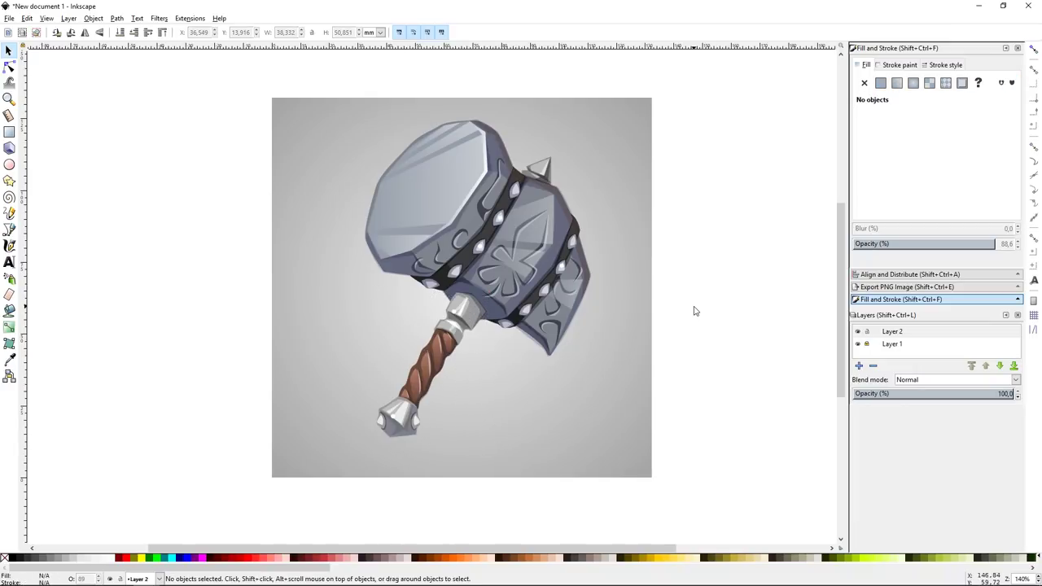
# Step: Draw a dark shadow shape under the hammer head at about 40% opacity
pyautogui.press('+')
pyautogui.press('+')
pyautogui.press('+')
pyautogui.press('b')
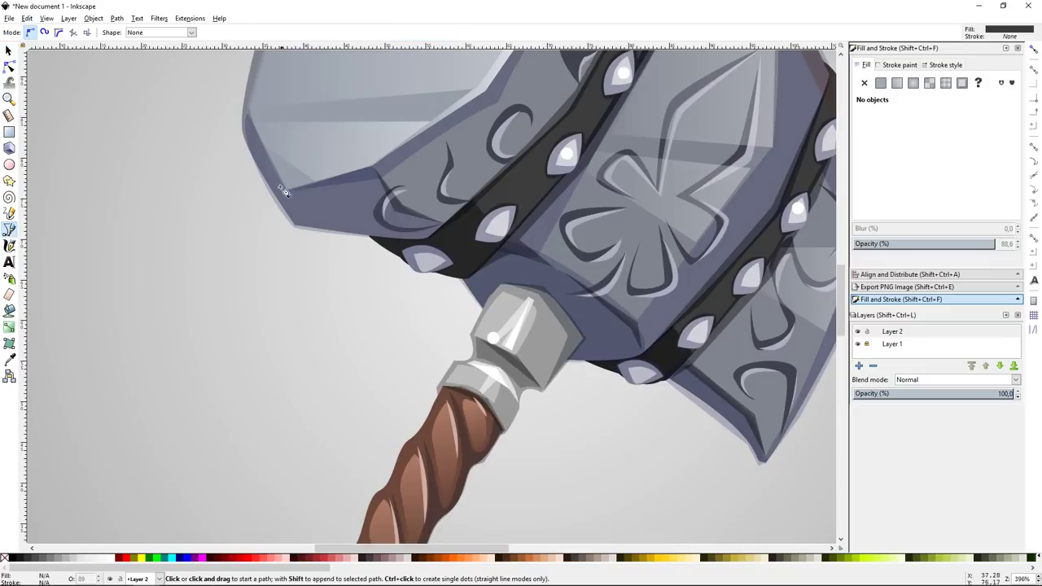
pyautogui.click(272, 192)
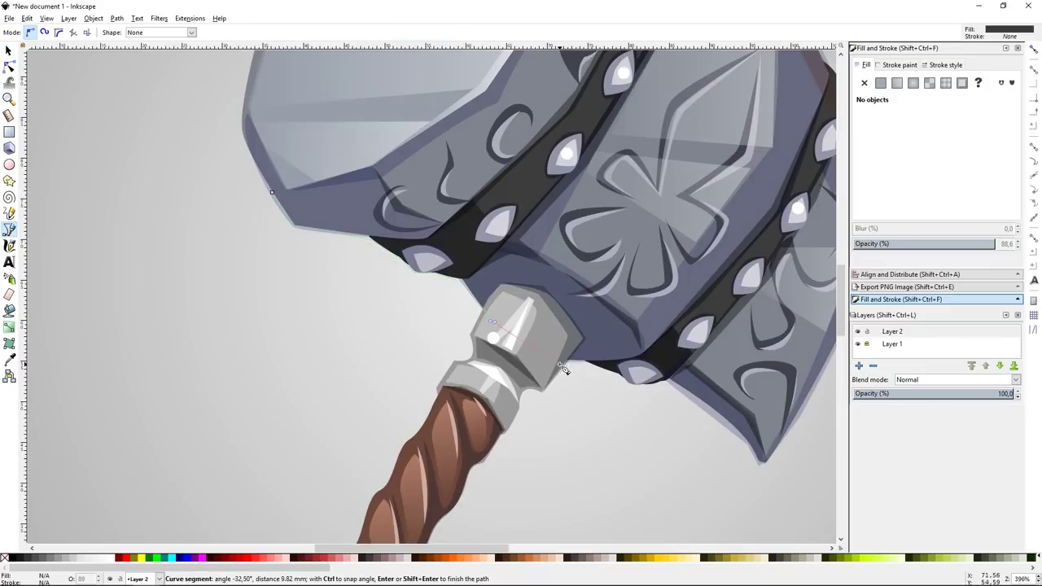
pyautogui.click(626, 383)
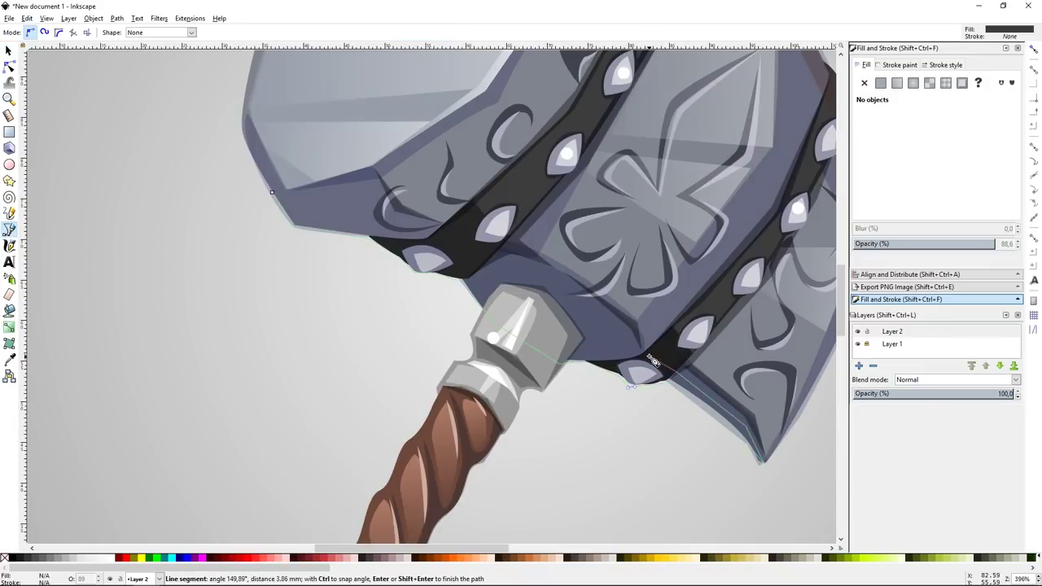
pyautogui.click(653, 360)
pyautogui.click(272, 192)
pyautogui.press('s')
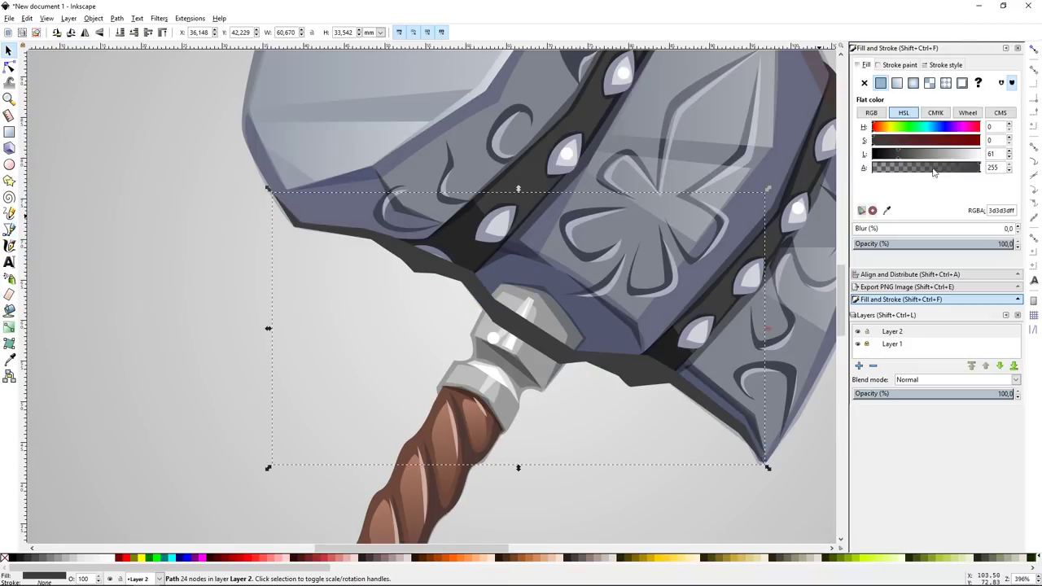
pyautogui.moveTo(991, 244); pyautogui.dragTo(917, 243)
pyautogui.press('-')
pyautogui.press('-')
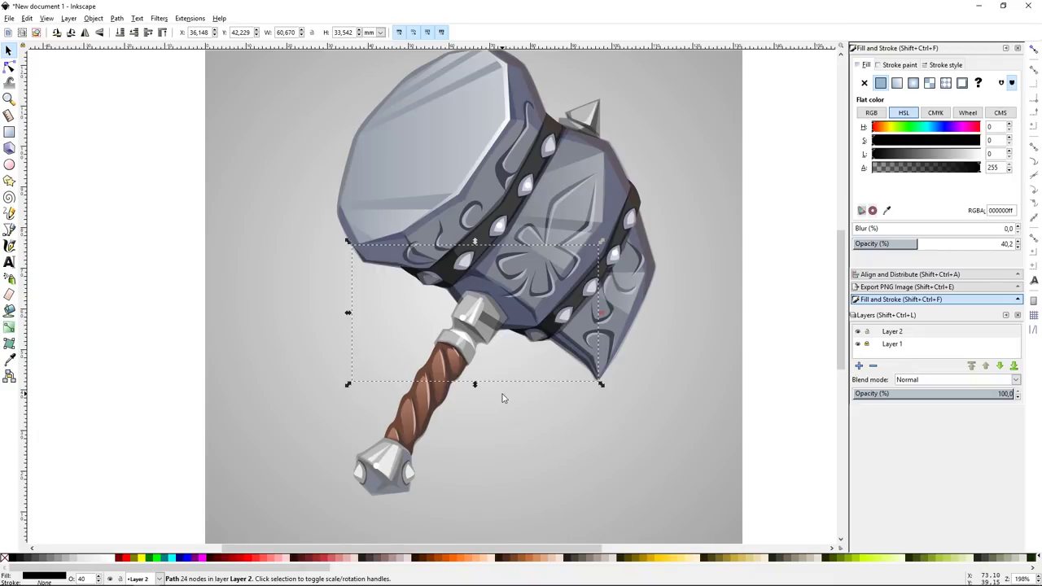
pyautogui.press('Escape')
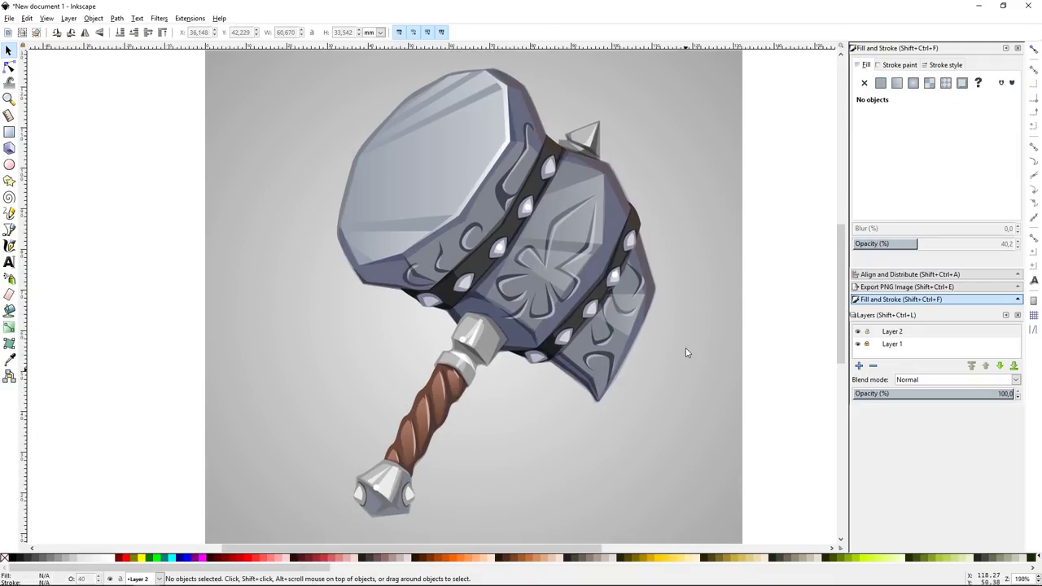
# Step: Draw a dark shadow shape on the handle just above the pommel
pyautogui.press('+')
pyautogui.press('+')
pyautogui.scroll(-5, 593, 344)
pyautogui.press('b')
pyautogui.click(458, 239)
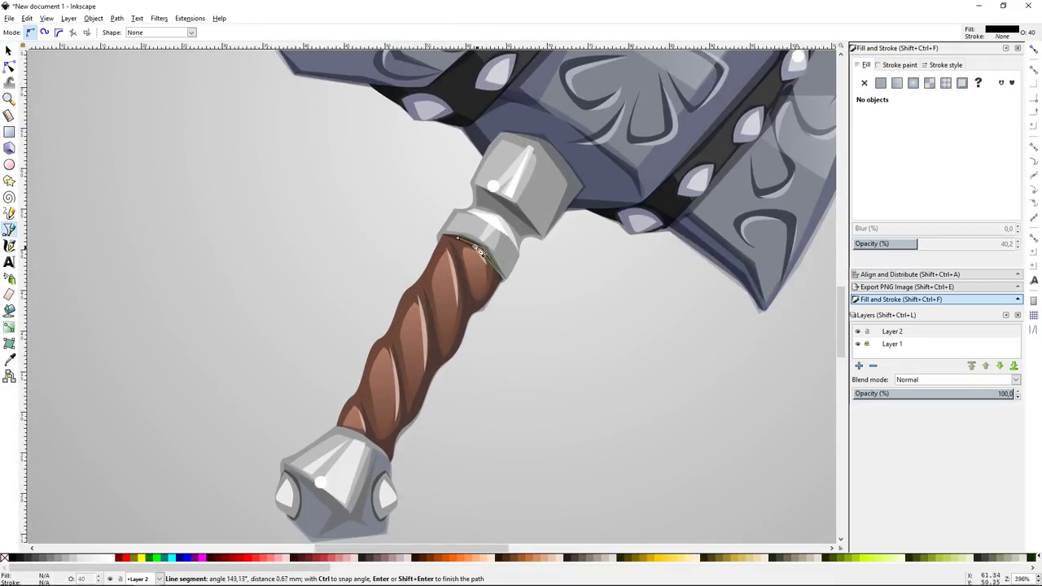
pyautogui.scroll(-2, 480, 254)
pyautogui.click(470, 232)
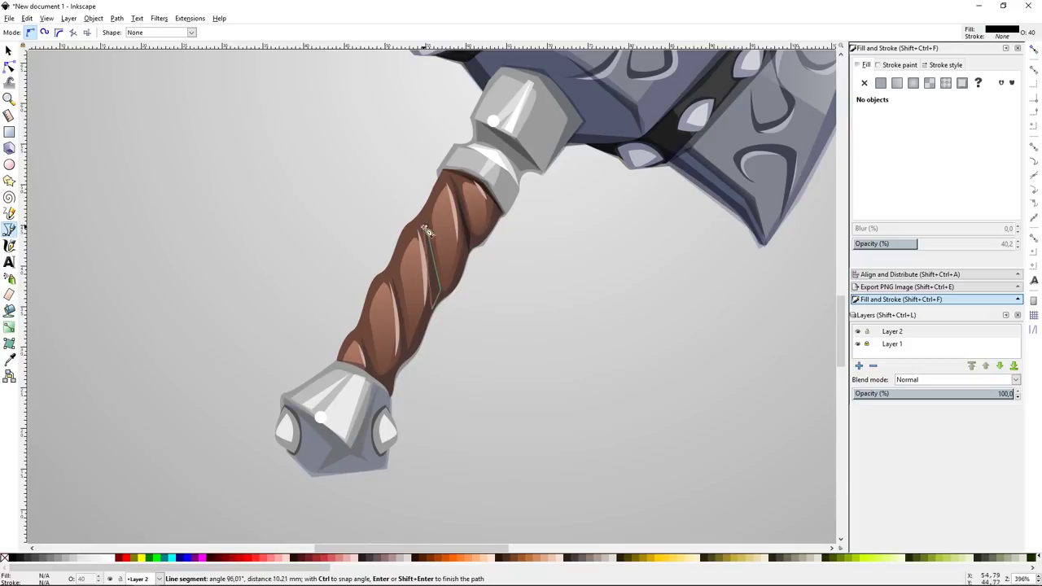
pyautogui.click(368, 346)
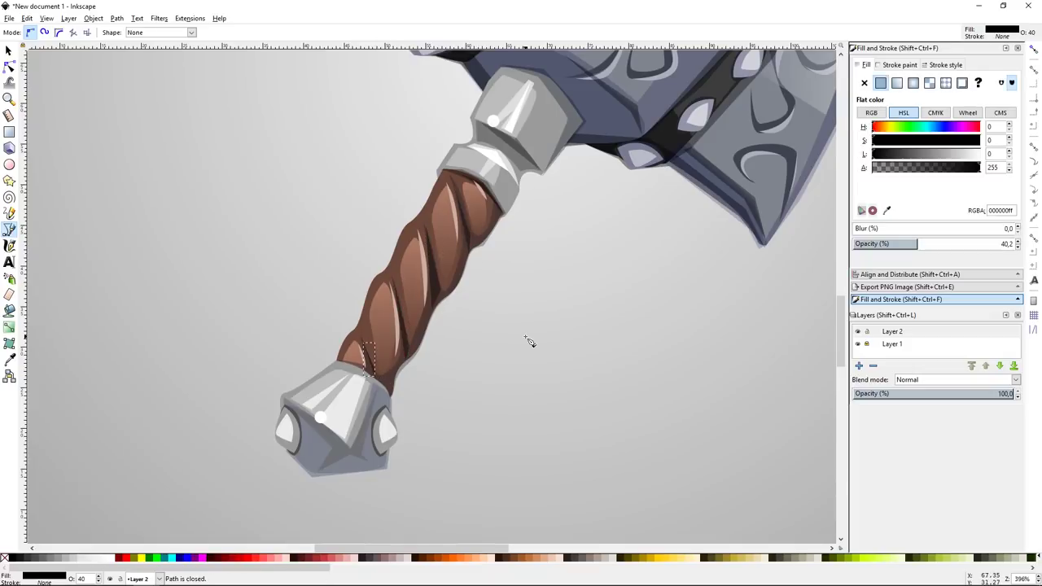
pyautogui.press('Escape')
pyautogui.scroll(-4, 529, 341)
pyautogui.scroll(-3, 607, 380)
# Step: Rubber-band select all the hammer pieces
pyautogui.press('s')
pyautogui.moveTo(706, 84); pyautogui.dragTo(379, 510)
pyautogui.moveTo(729, 82); pyautogui.dragTo(303, 459)
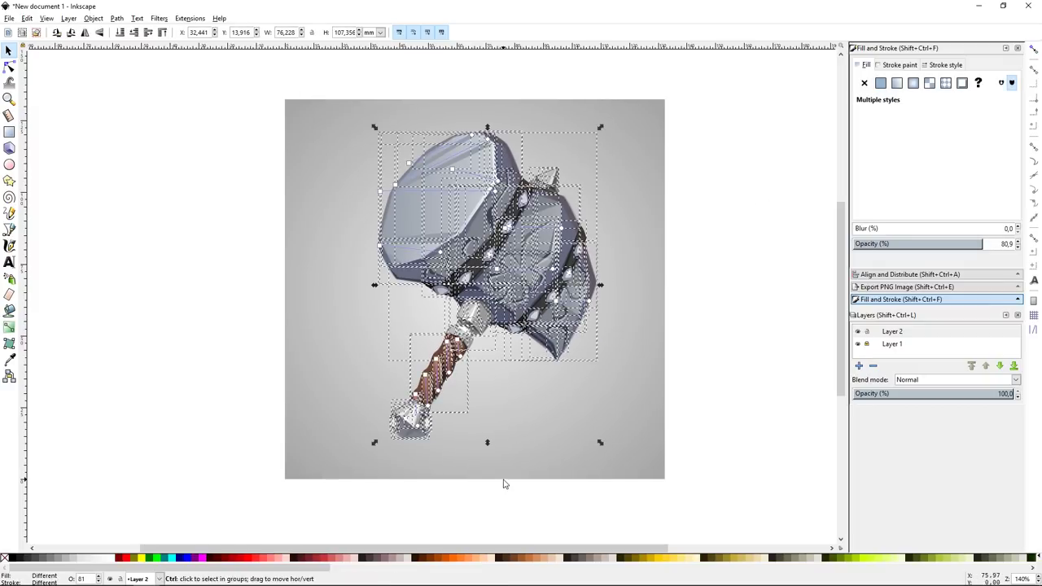
# Step: Flip the hammer pieces vertically, move them below and merge them into one reflection shape
pyautogui.hotkey('ctrl', '-')
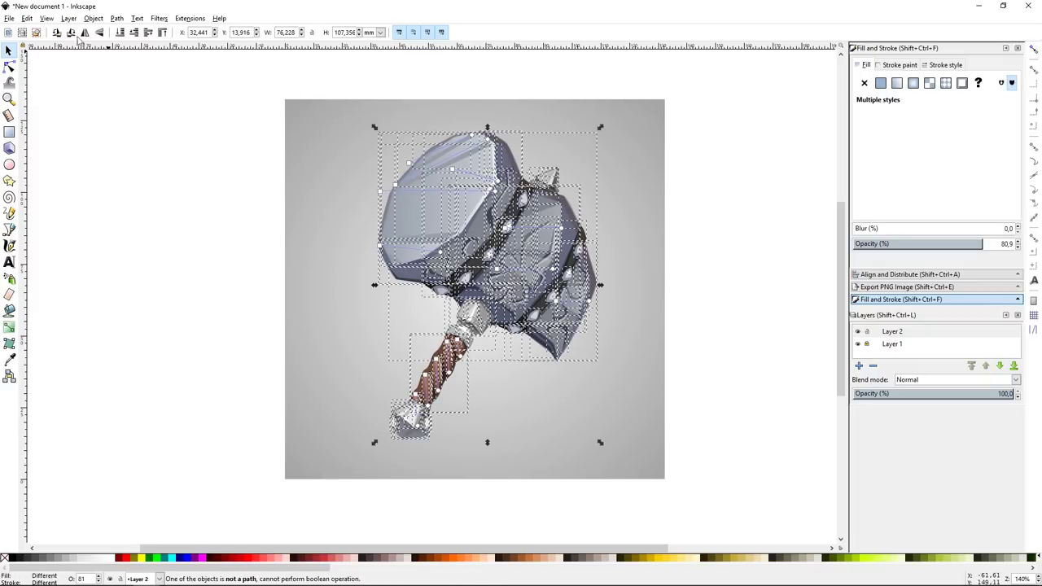
pyautogui.click(85, 32)
pyautogui.moveTo(505, 205); pyautogui.dragTo(706, 376)
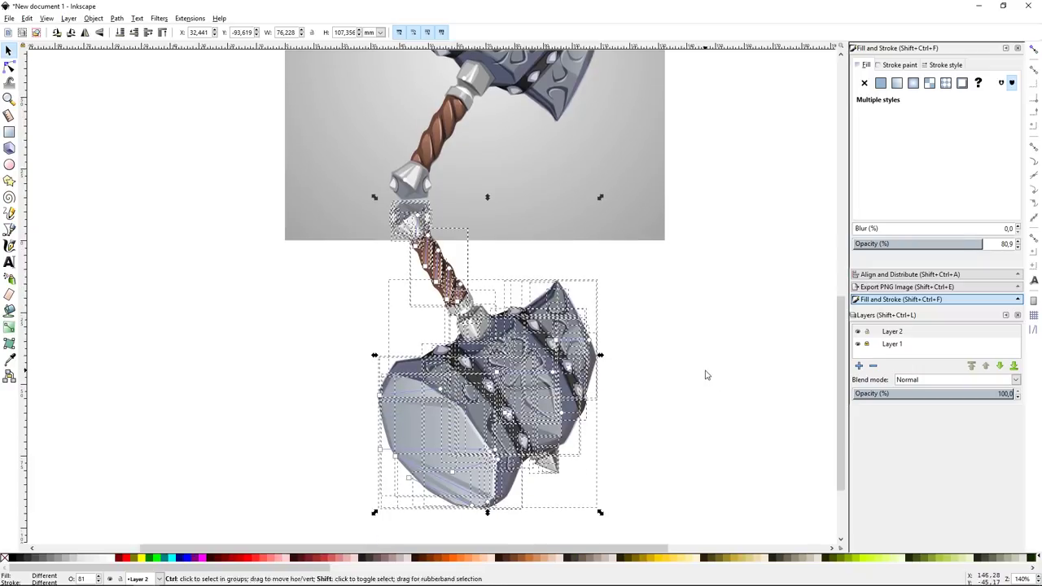
pyautogui.hotkey('ctrl', '+')
pyautogui.click(713, 361)
pyautogui.scroll(3, 368, 313)
pyautogui.click(368, 313)
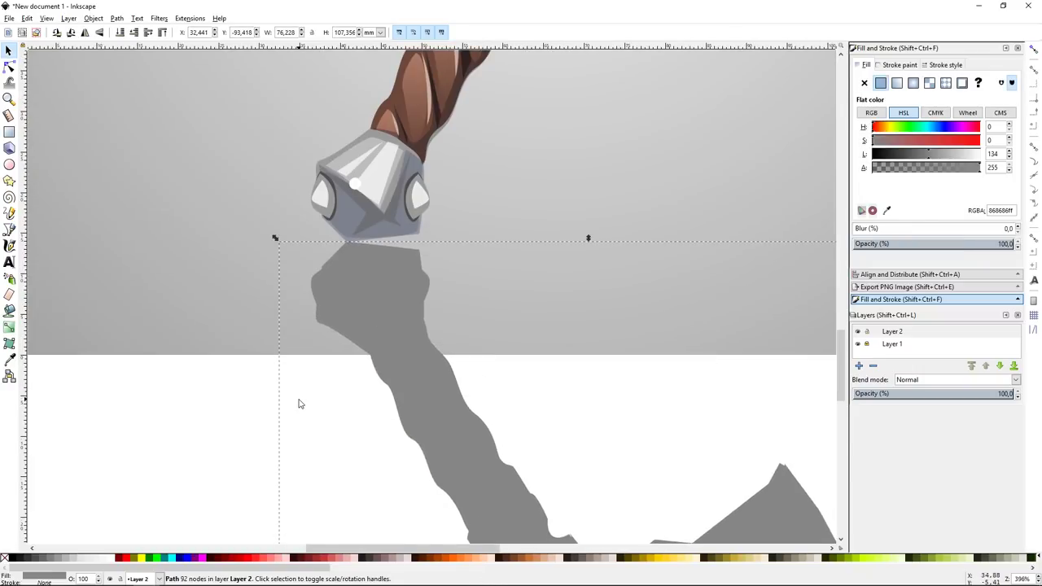
# Step: Undo a stray rectangle drawn over the shadow area, keeping the reflection selected
pyautogui.press('5')
pyautogui.press('r')
pyautogui.moveTo(291, 519); pyautogui.dragTo(680, 311)
pyautogui.press('s')
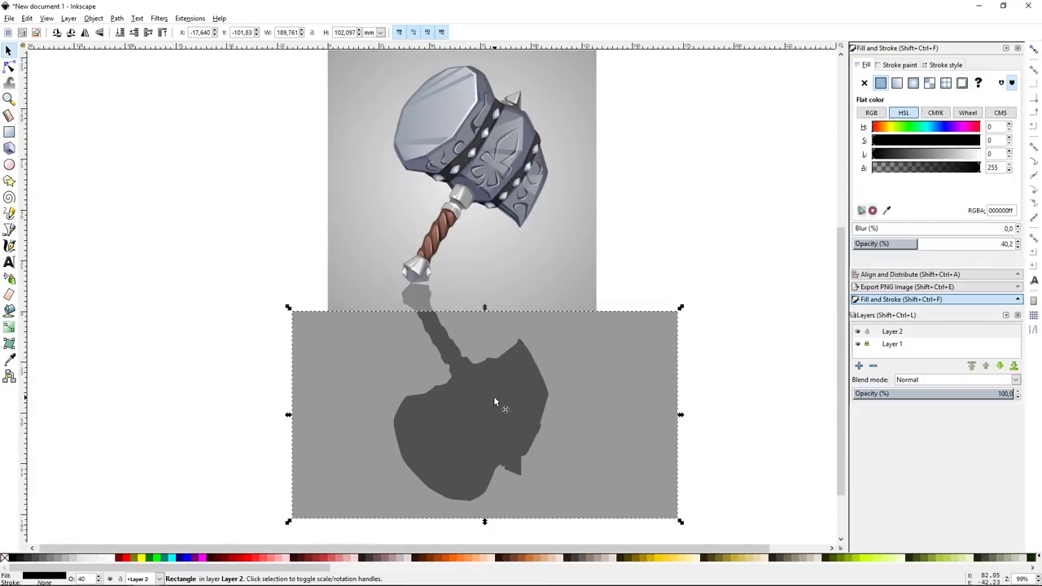
pyautogui.hotkey('ctrl', 'z')
pyautogui.hotkey('ctrl', 'z')
pyautogui.press('`')
# Step: Give the reflection a linear gradient running top to bottom so it fades out
pyautogui.click(897, 83)
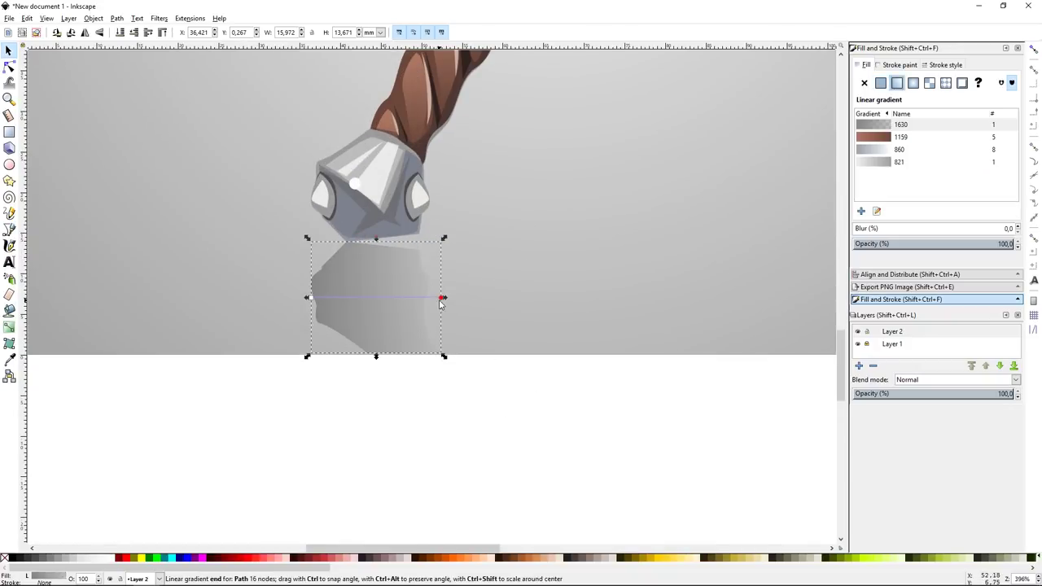
pyautogui.click(965, 169)
pyautogui.moveTo(346, 245); pyautogui.dragTo(354, 356)
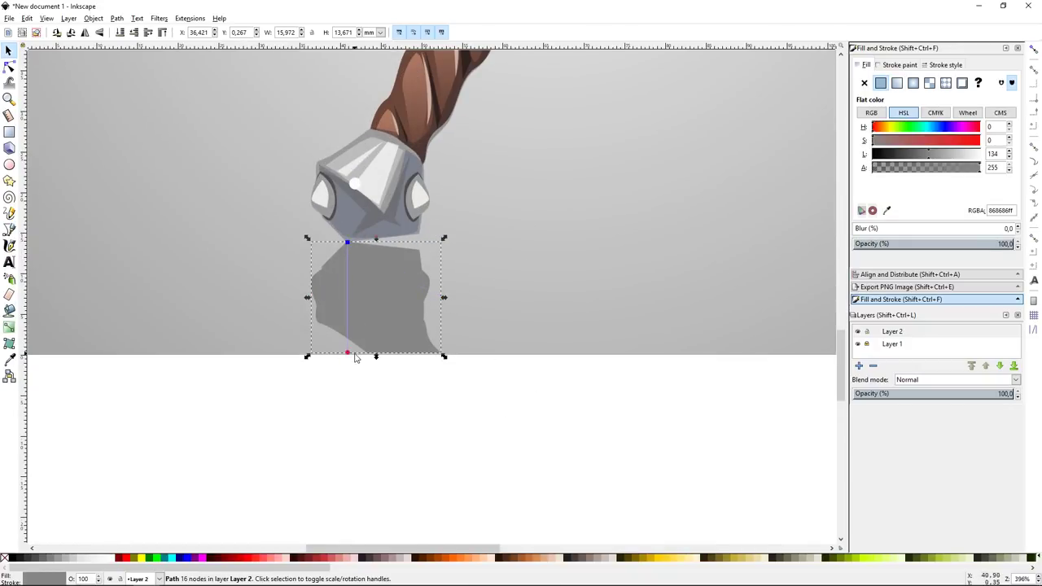
pyautogui.press('Escape')
pyautogui.press('5')
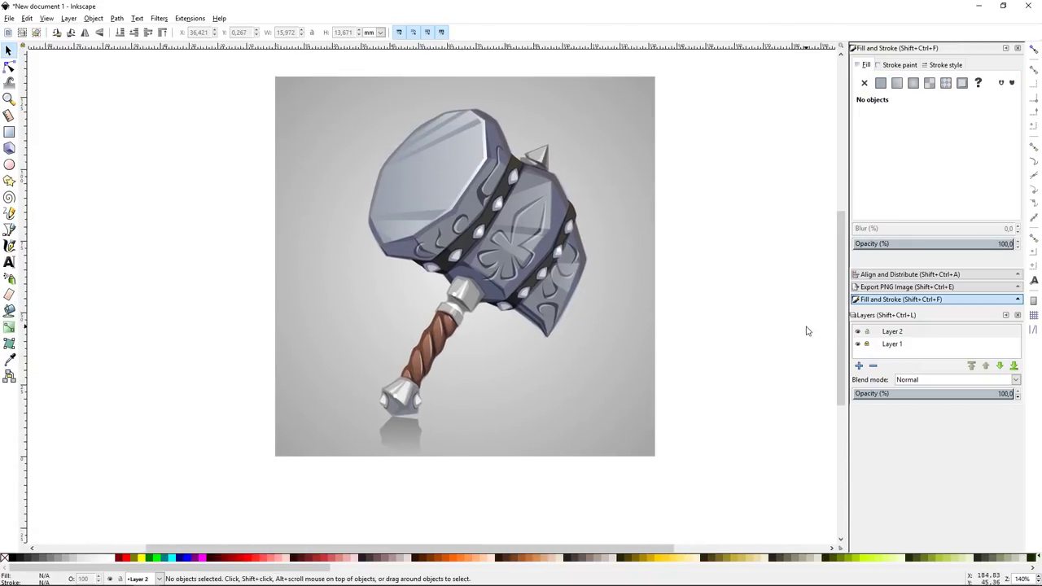
pyautogui.hotkey('shift', 'ctrl', 'n')
# Step: Create Layer 3 and draw a circle left of the hammer head
pyautogui.press('Return')
pyautogui.press('e')
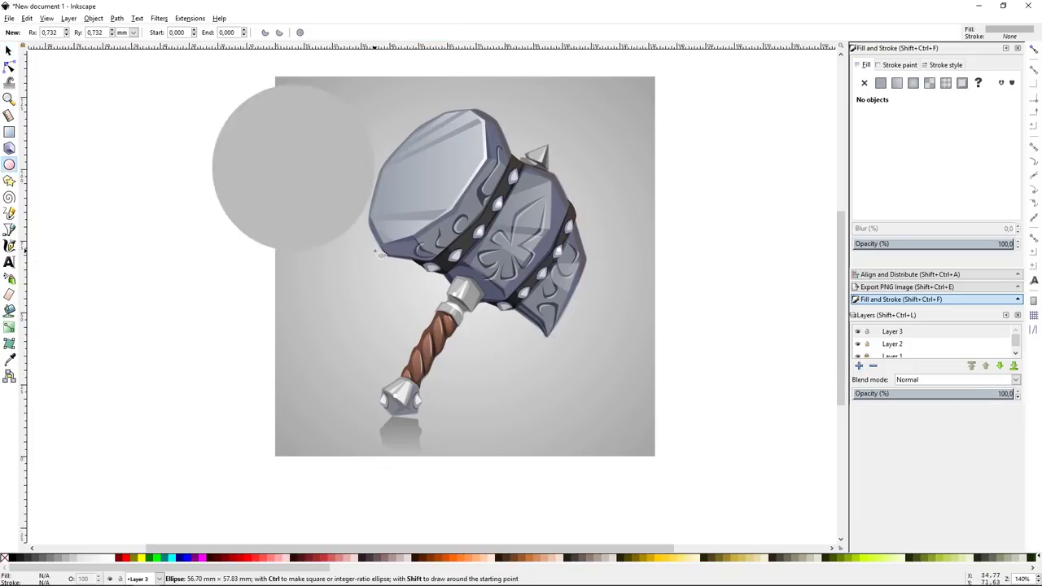
pyautogui.moveTo(293, 168); pyautogui.dragTo(409, 284)
# Step: Give the circle a black radial gradient and Multiply blend mode
pyautogui.click(926, 86)
pyautogui.press('s')
pyautogui.hotkey('ctrl', 'z')
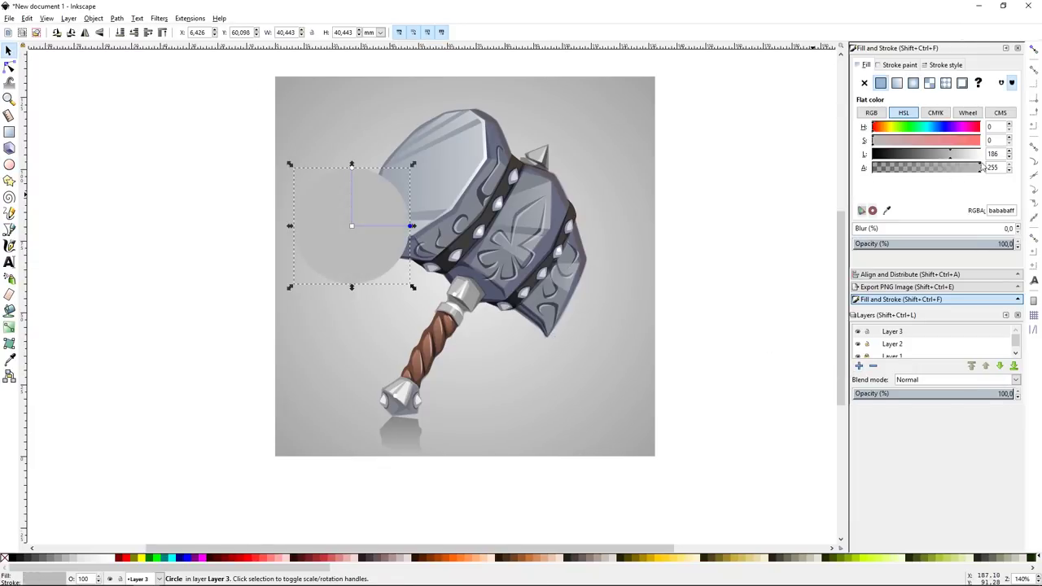
pyautogui.moveTo(927, 159); pyautogui.dragTo(872, 155)
pyautogui.click(1015, 379)
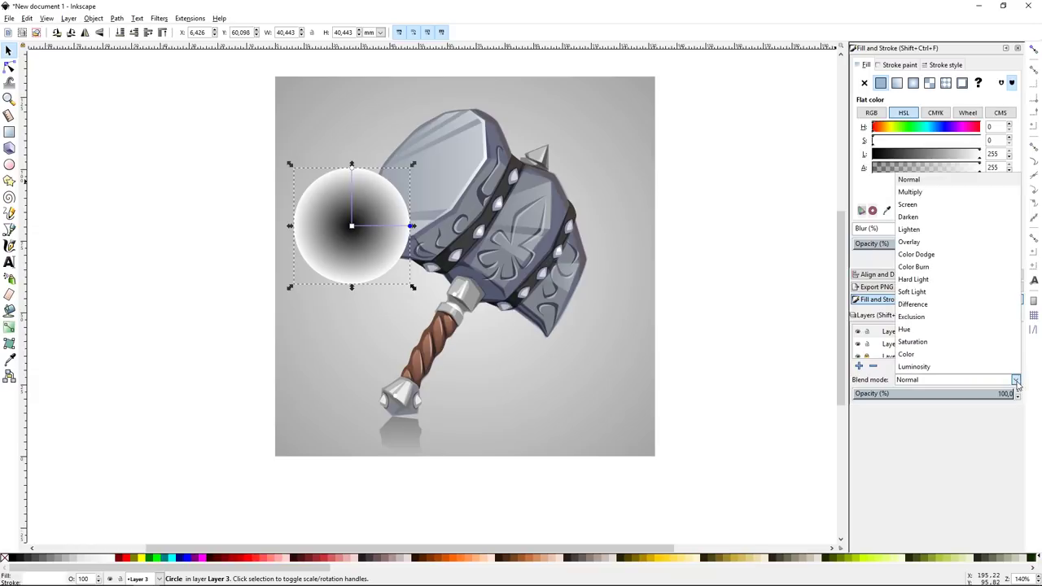
pyautogui.click(911, 190)
# Step: Flatten the circle into a wide, thin ellipse centred under the pommel
pyautogui.moveTo(351, 163)
pyautogui.mouseDown()
pyautogui.moveTo(351, 263)
pyautogui.moveTo(408, 424)
pyautogui.mouseUp()
pyautogui.scroll(2, 408, 424)
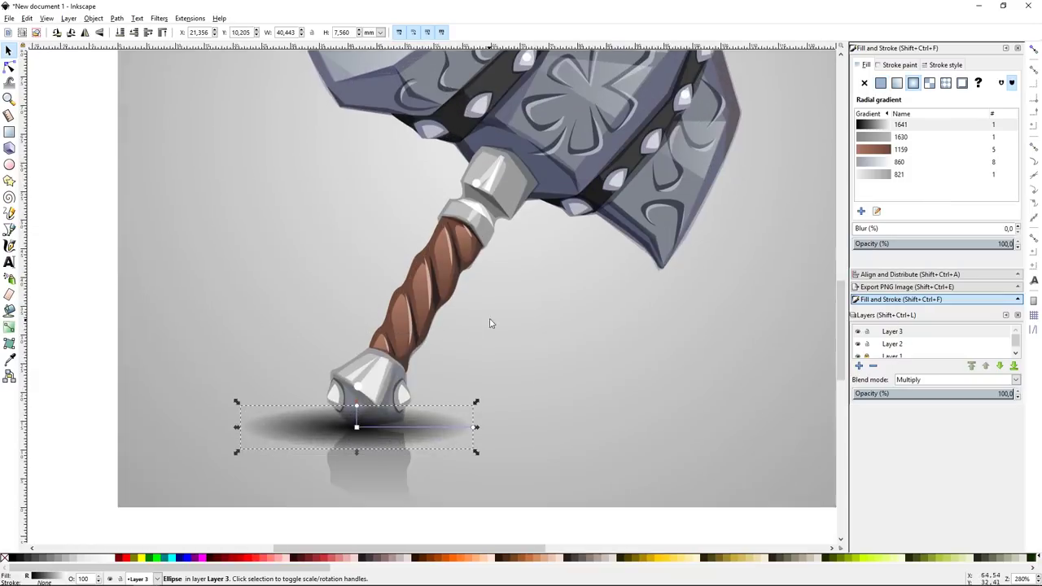
pyautogui.scroll(-3, 458, 343)
pyautogui.moveTo(475, 365)
pyautogui.mouseDown()
pyautogui.moveTo(782, 358)
pyautogui.moveTo(675, 350)
pyautogui.mouseUp()
pyautogui.moveTo(520, 352); pyautogui.dragTo(472, 350)
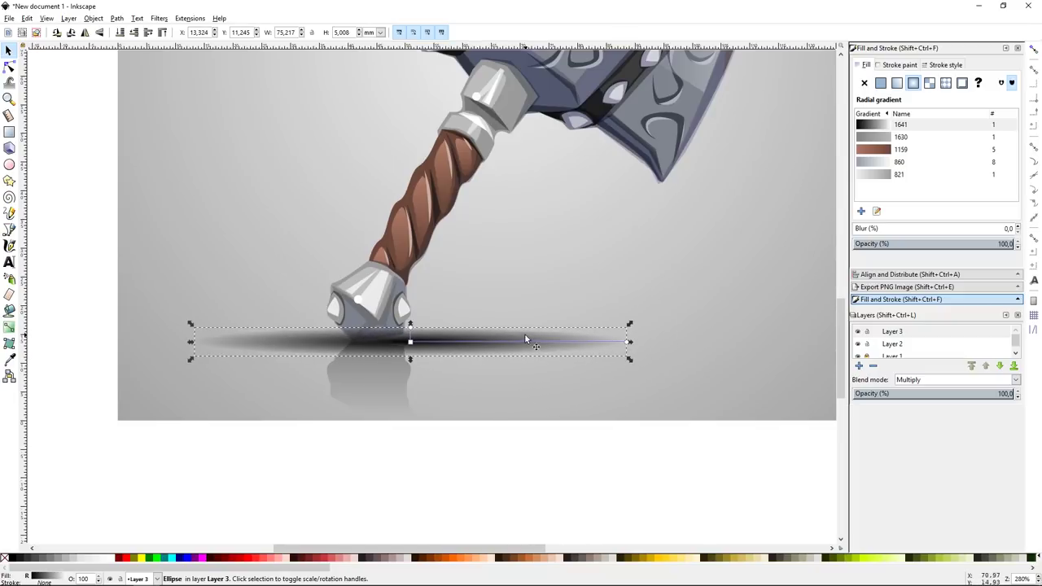
# Step: Adjust the transparency of the shadow gradient's start stop
pyautogui.press('g')
pyautogui.click(410, 341)
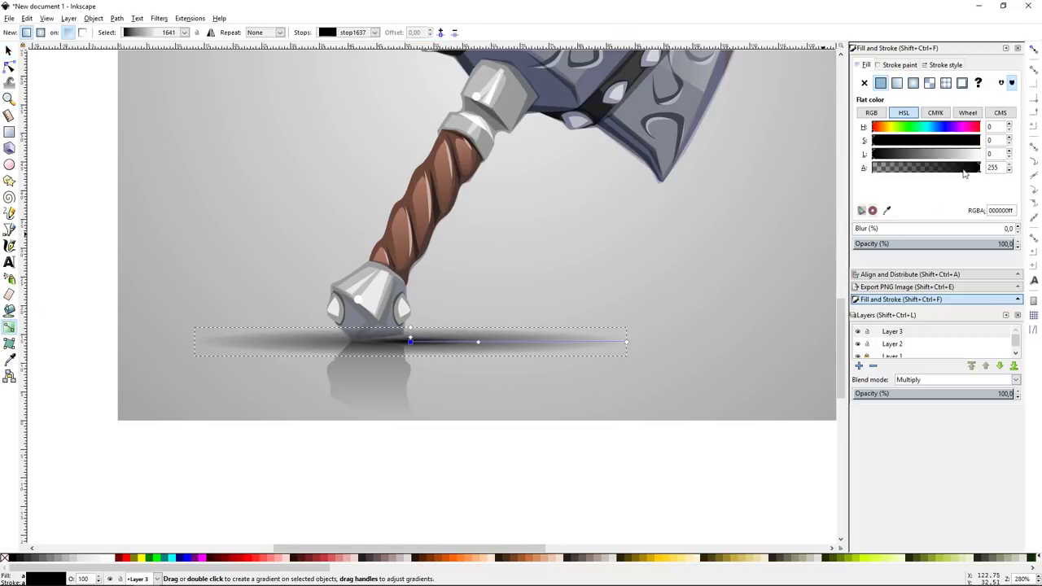
pyautogui.moveTo(964, 171); pyautogui.dragTo(903, 171)
pyautogui.press('s')
pyautogui.press('-')
pyautogui.click(553, 486)
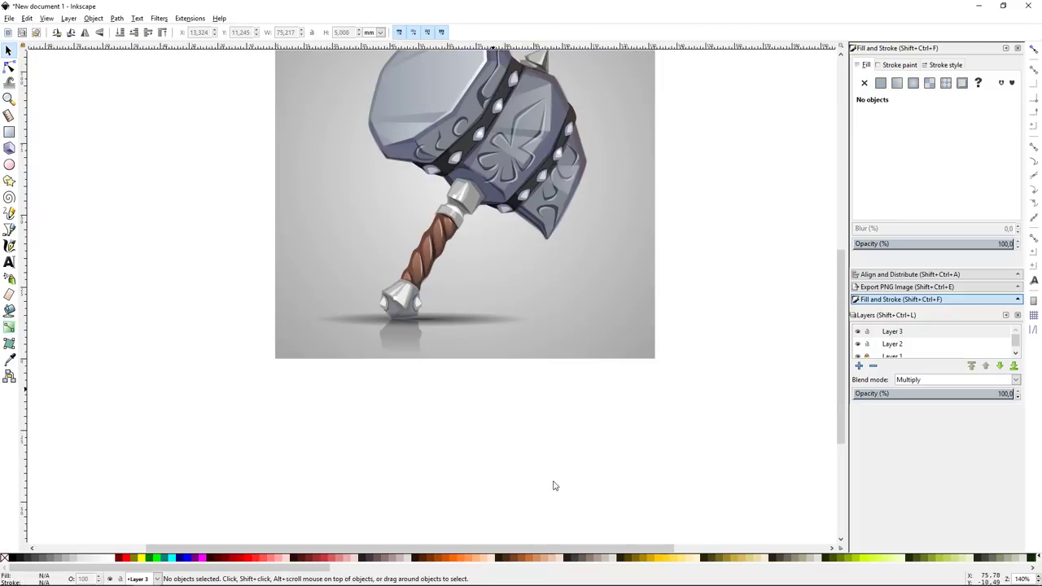
# Step: Lower the shadow's layer below Layer 2
pyautogui.scroll(1, 569, 342)
pyautogui.click(508, 356)
pyautogui.click(464, 358)
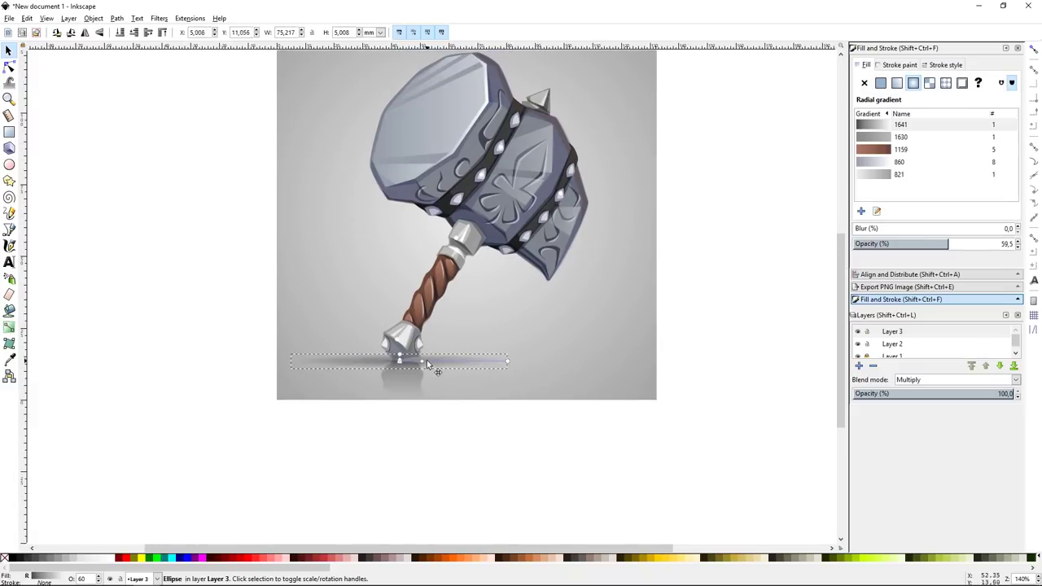
pyautogui.click(423, 359)
pyautogui.click(679, 338)
pyautogui.hotkey('shift', 'ctrl', 'pagedown')
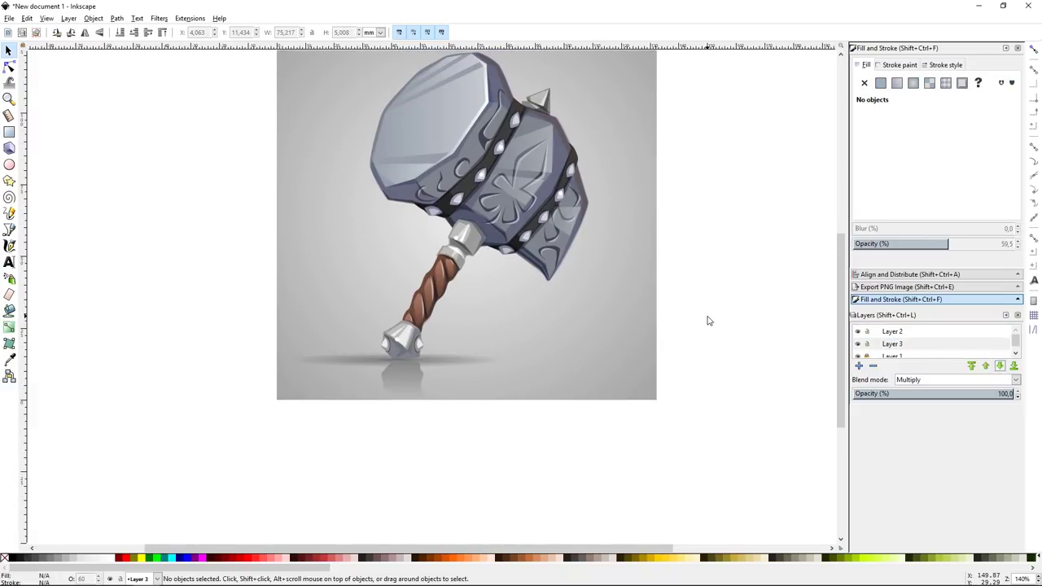
# Step: Move the reflection shape under the pommel to Layer 1
pyautogui.click(442, 352)
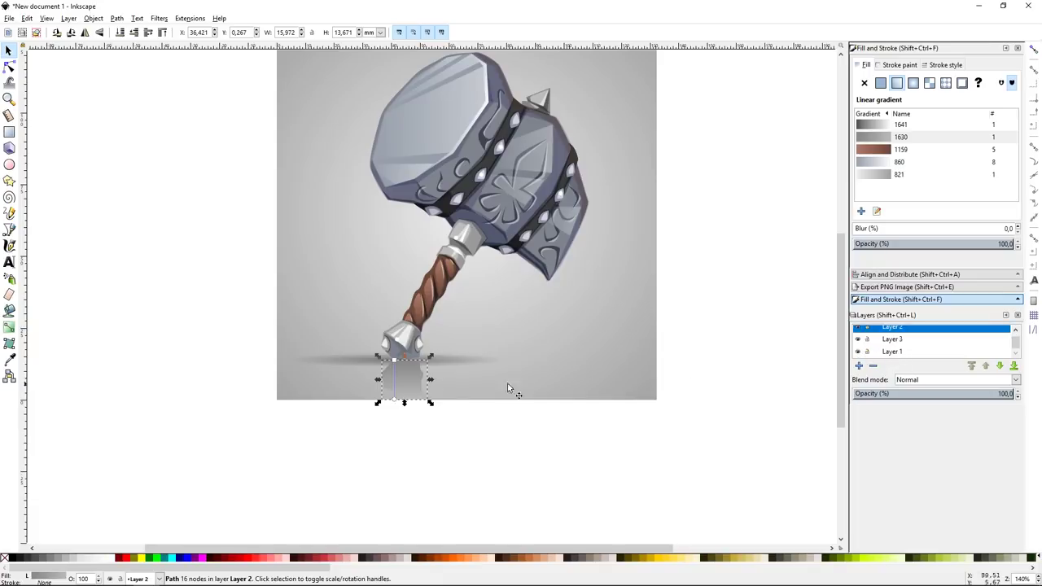
pyautogui.rightClick(407, 393)
pyautogui.click(483, 300)
pyautogui.click(505, 291)
pyautogui.click(554, 367)
# Step: Inspect the shadow gradient's middle stop
pyautogui.press('+')
pyautogui.press('+')
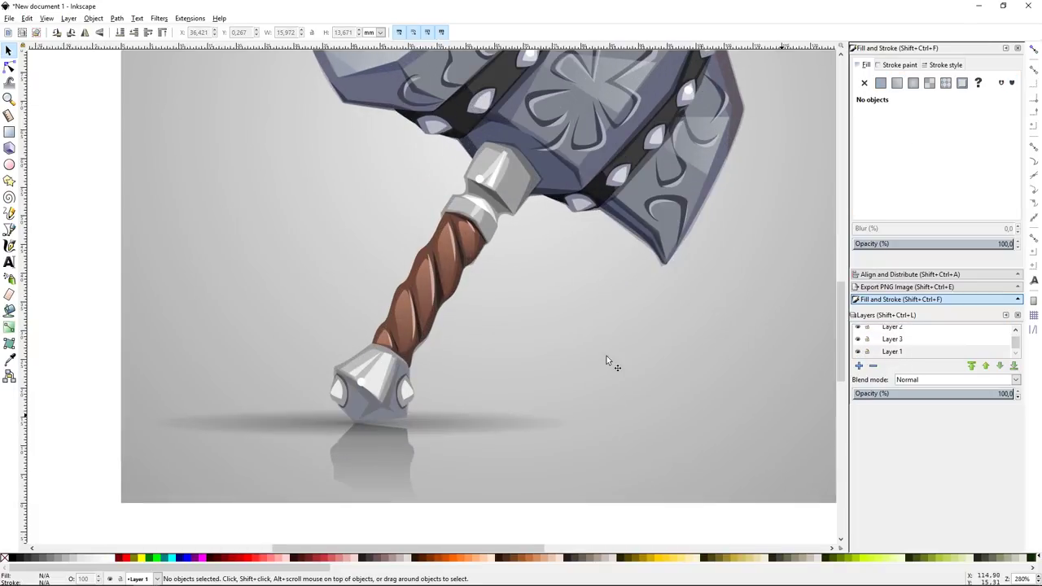
pyautogui.click(500, 402)
pyautogui.press('g')
pyautogui.click(546, 424)
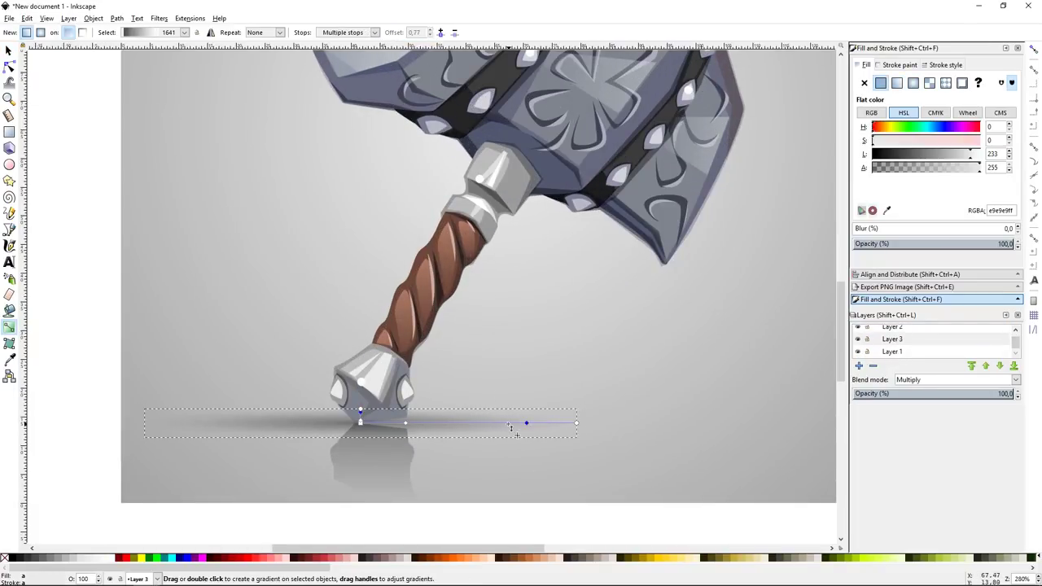
pyautogui.press('s')
pyautogui.press('Escape')
pyautogui.press('-')
pyautogui.press('-')
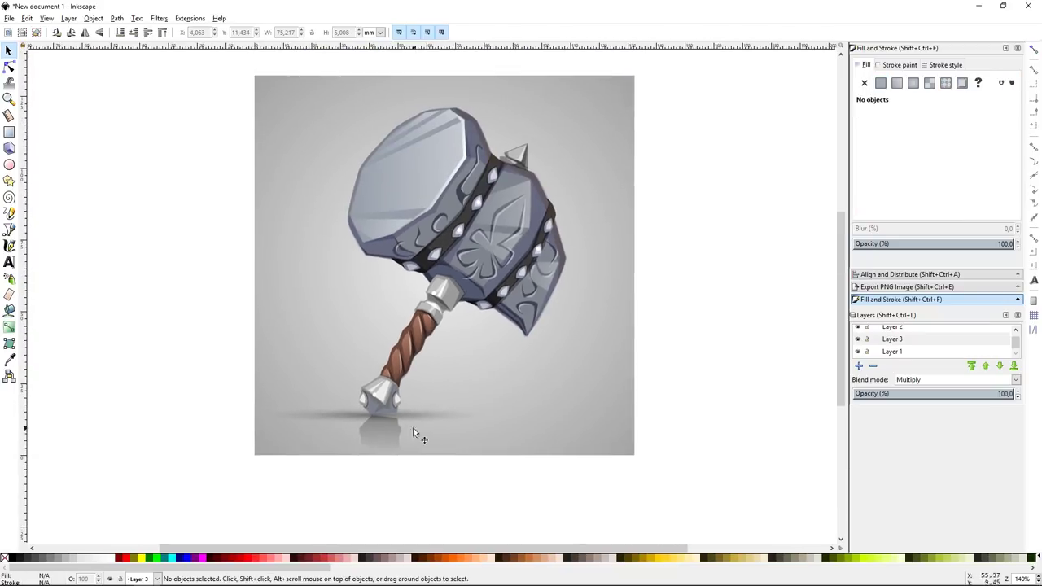
# Step: Check the shadow ellipse and the reflection path near the pommel
pyautogui.click(277, 420)
pyautogui.press('Escape')
pyautogui.press('+')
pyautogui.click(407, 453)
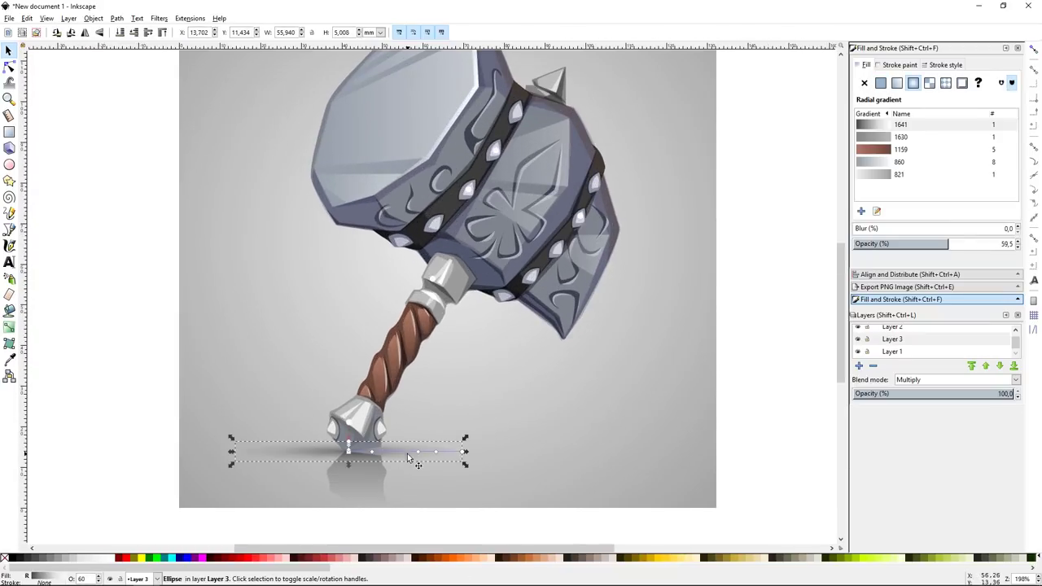
pyautogui.press('Escape')
pyautogui.scroll(-3, 627, 444)
pyautogui.click(369, 340)
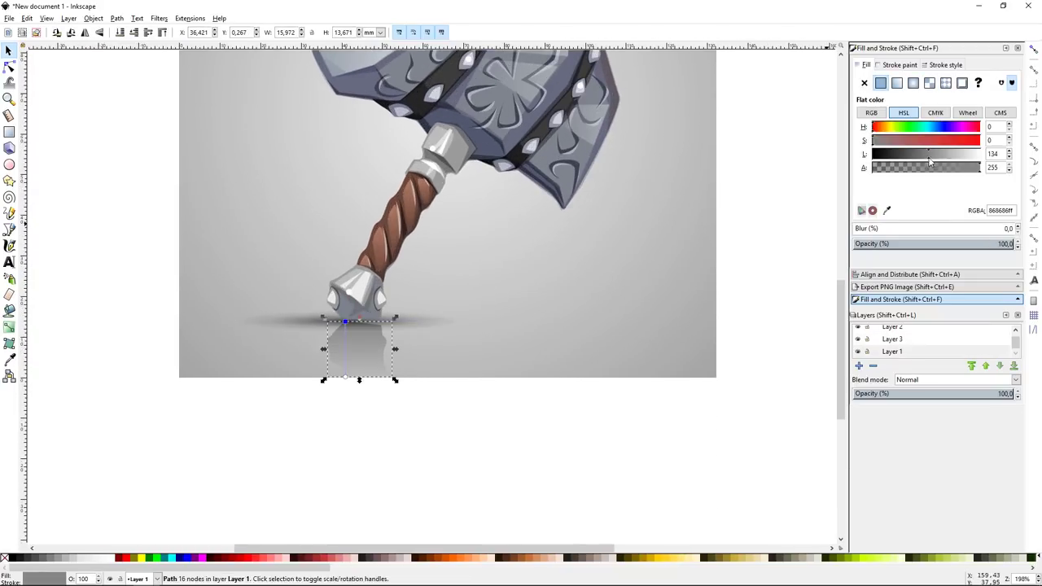
pyautogui.click(773, 290)
# Step: Review the shadow against the whole hammer at different zoom levels
pyautogui.press('-')
pyautogui.press('-')
pyautogui.press('+')
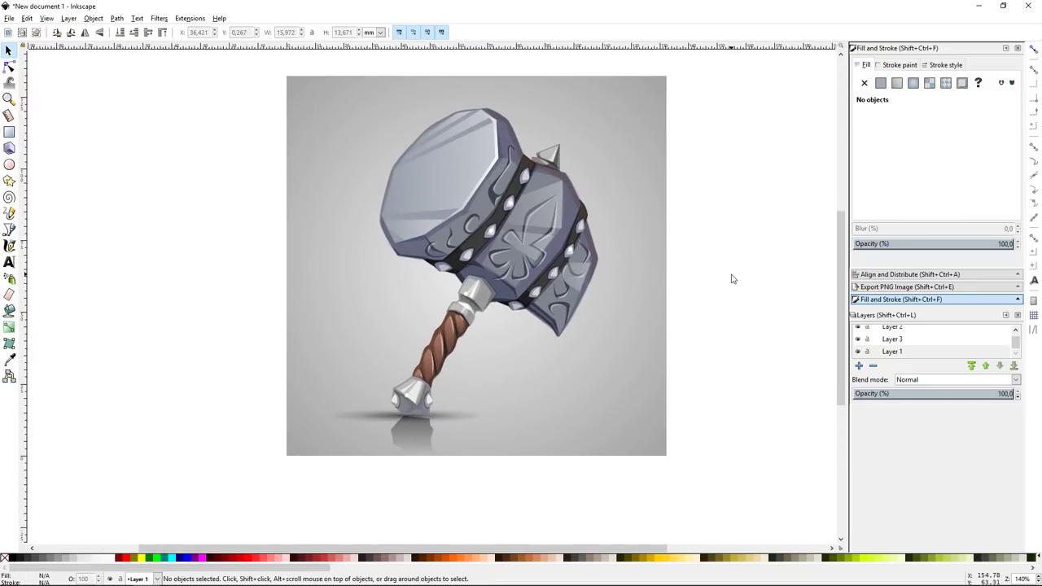
pyautogui.press('+')
pyautogui.press('+')
pyautogui.click(483, 407)
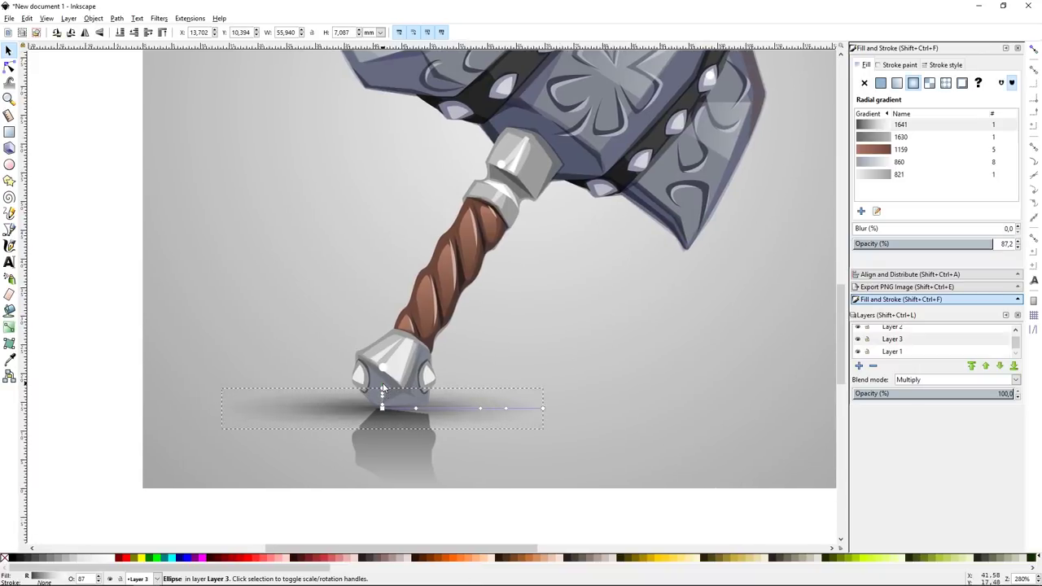
pyautogui.press('Escape')
pyautogui.press('-')
pyautogui.press('-')
pyautogui.press('-')
pyautogui.press('+')
pyautogui.press('+')
pyautogui.press('+')
# Step: Make the shadow ellipse slightly taller
pyautogui.click(456, 407)
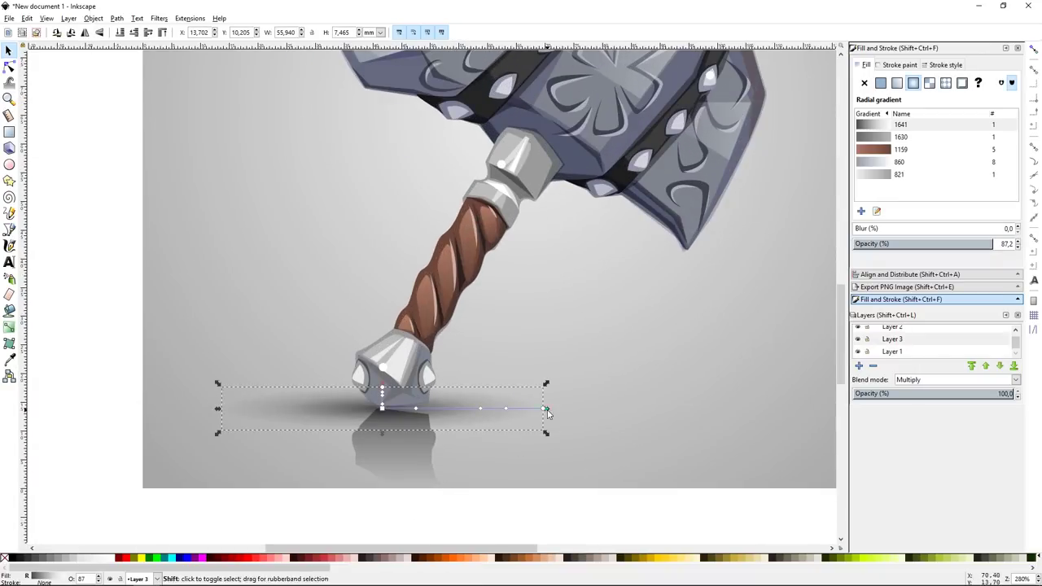
pyautogui.moveTo(383, 376); pyautogui.dragTo(383, 374)
pyautogui.press('Escape')
pyautogui.press('-')
pyautogui.press('-')
pyautogui.press('-')
pyautogui.press('+')
pyautogui.press('+')
pyautogui.press('+')
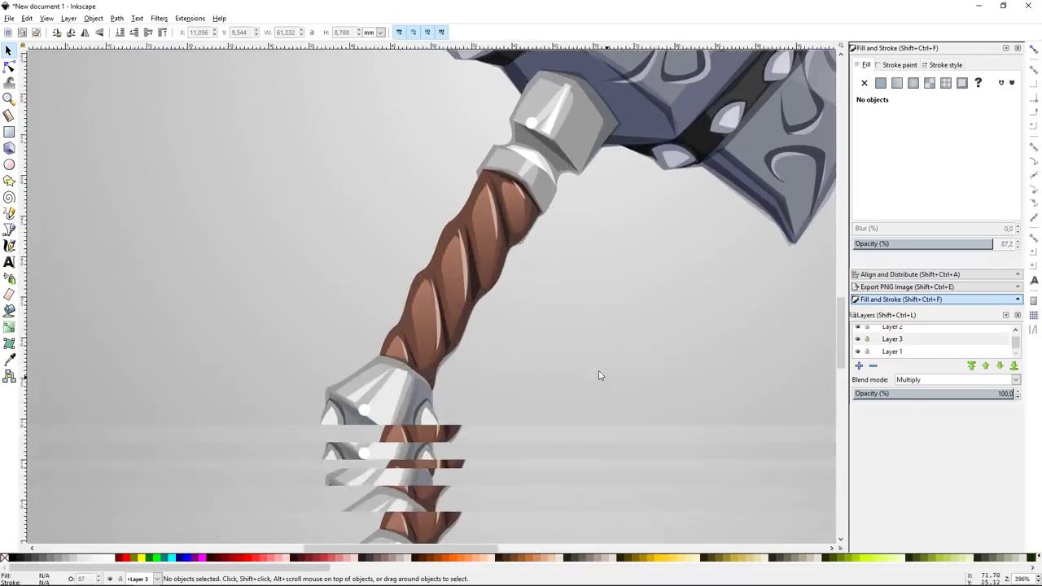
# Step: On Layer 2, draw a pommel highlight filled 8eafd3 at 43.9% opacity
pyautogui.hotkey('ctrl', 'pageup')
pyautogui.press('b')
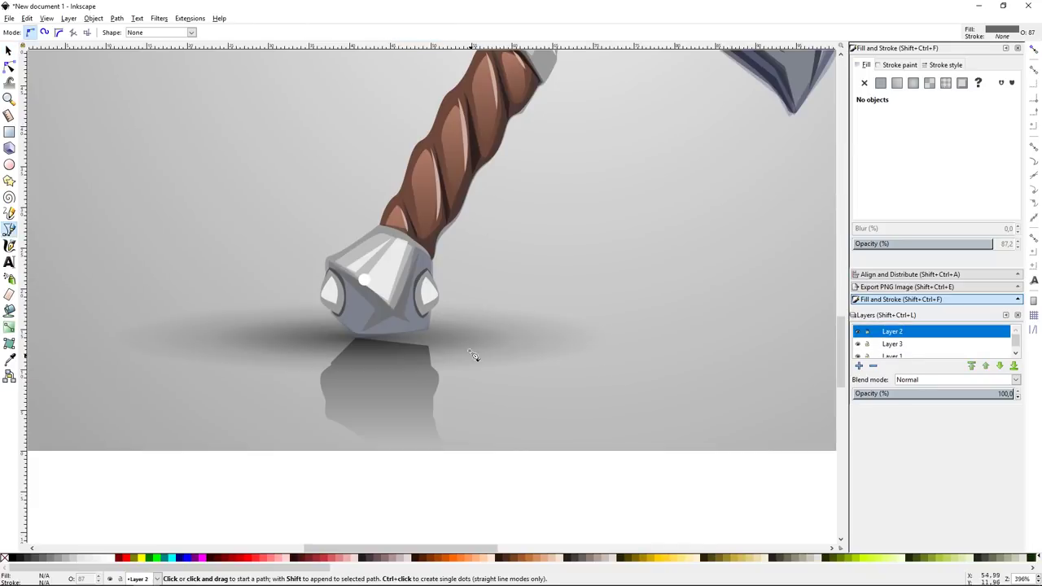
pyautogui.click(358, 334)
pyautogui.doubleClick(434, 338)
pyautogui.press('s')
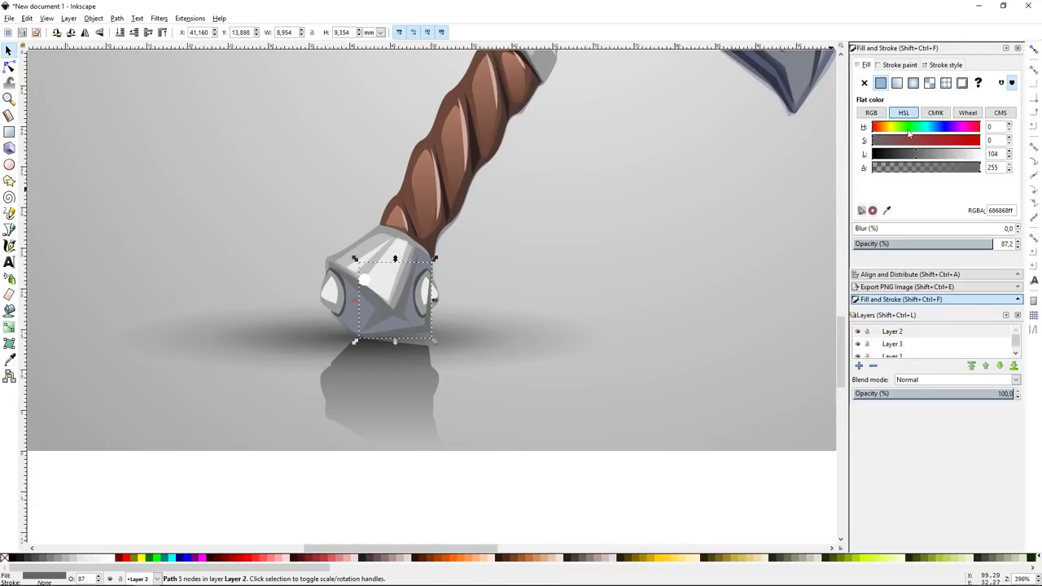
pyautogui.moveTo(927, 155); pyautogui.dragTo(946, 154)
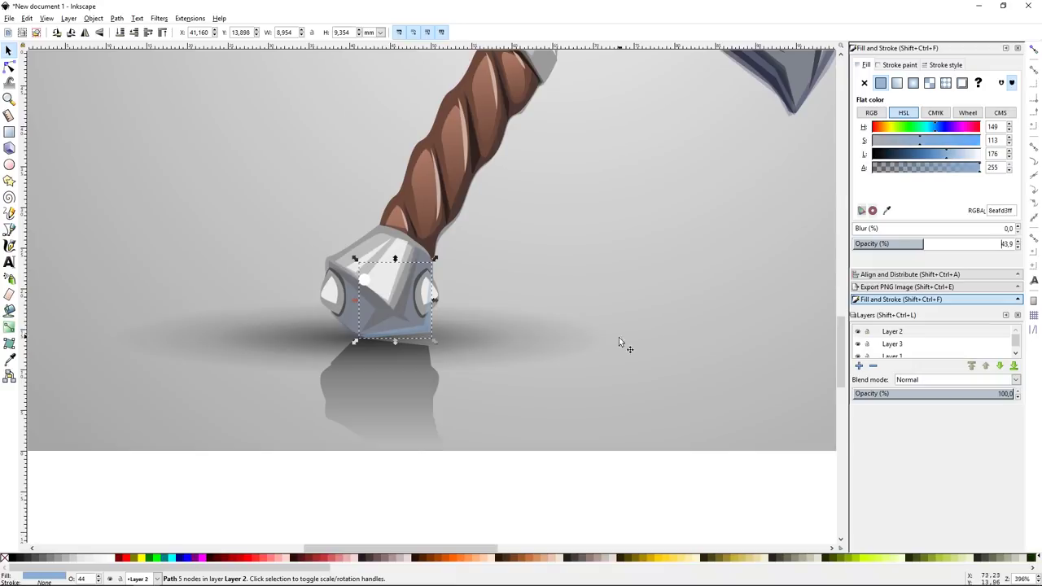
pyautogui.click(615, 348)
pyautogui.click(420, 327)
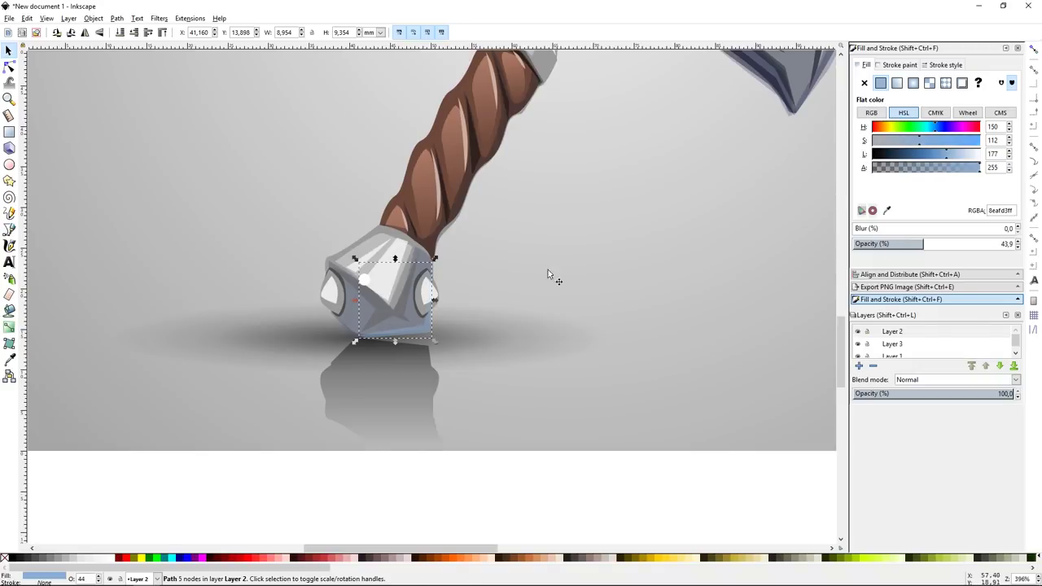